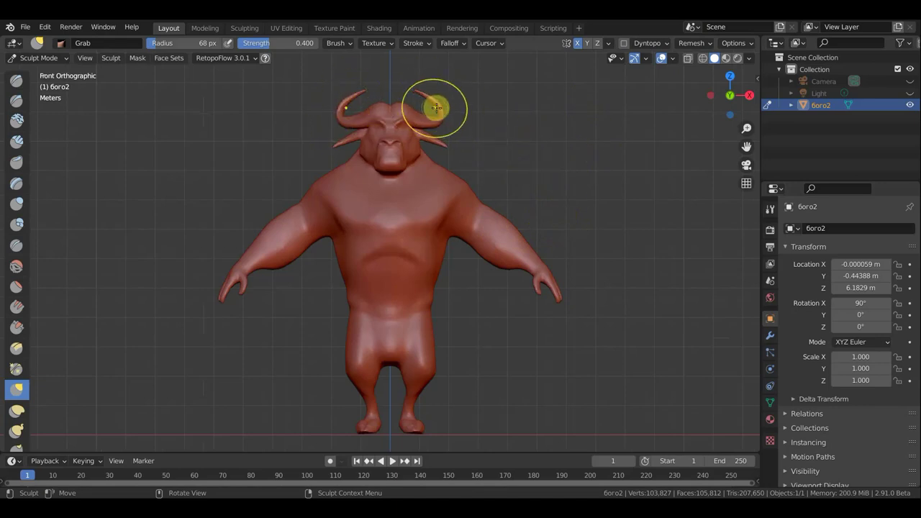
Step: Orbit around the minotaur, then pull its leg into a new shape with the Grab brush
{"action": "mouse_move", "coordinate": [510, 165]}
{"action": "middle_mouse_down"}
{"action": "mouse_move", "coordinate": [589, 168]}
{"action": "mouse_move", "coordinate": [679, 189]}
{"action": "mouse_move", "coordinate": [689, 213]}
{"action": "mouse_move", "coordinate": [653, 249]}
{"action": "middle_mouse_up"}
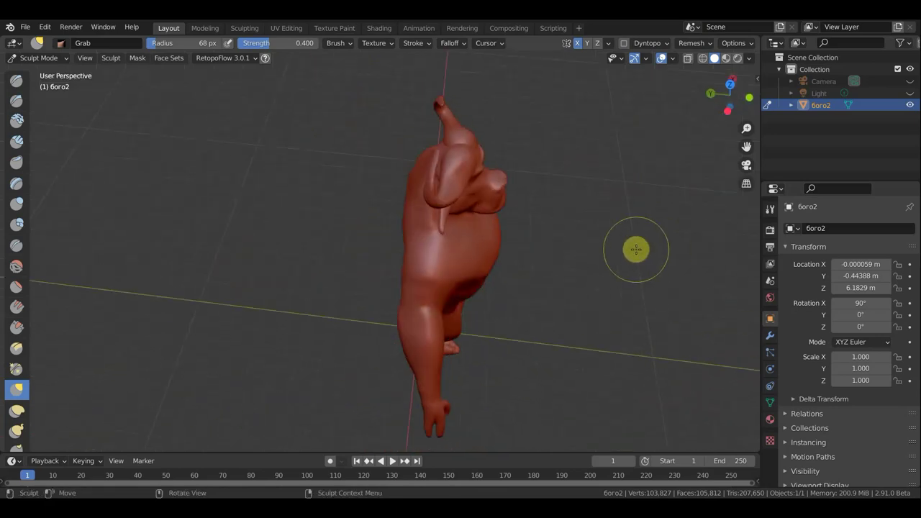
{"action": "mouse_move", "coordinate": [555, 206]}
{"action": "middle_mouse_down"}
{"action": "mouse_move", "coordinate": [478, 150]}
{"action": "mouse_move", "coordinate": [436, 140]}
{"action": "middle_mouse_up"}
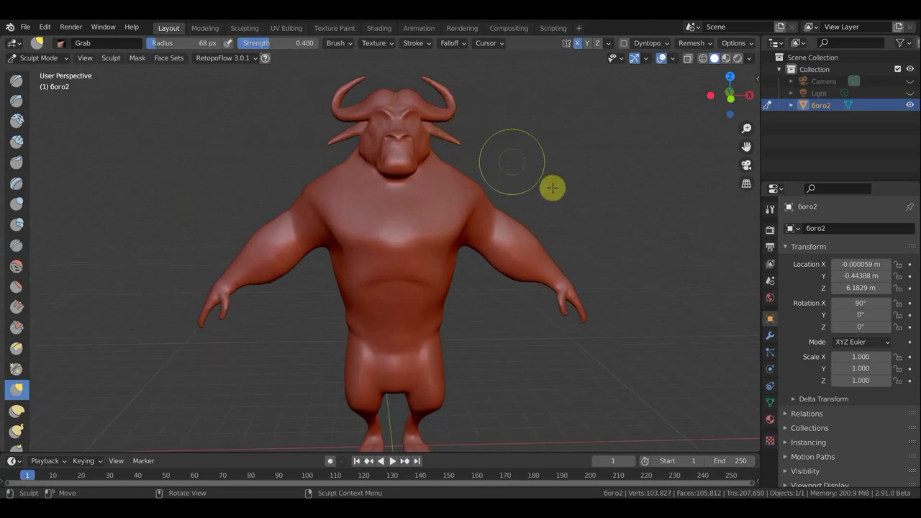
{"action": "key", "text": "KP_1"}
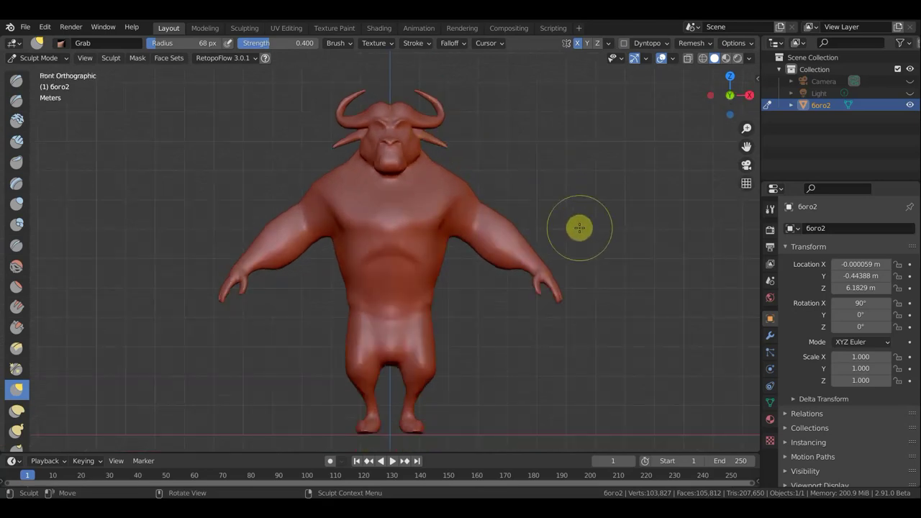
{"action": "middle_click_drag", "start_coordinate": [579, 228], "coordinate": [590, 183], "text": "shift"}
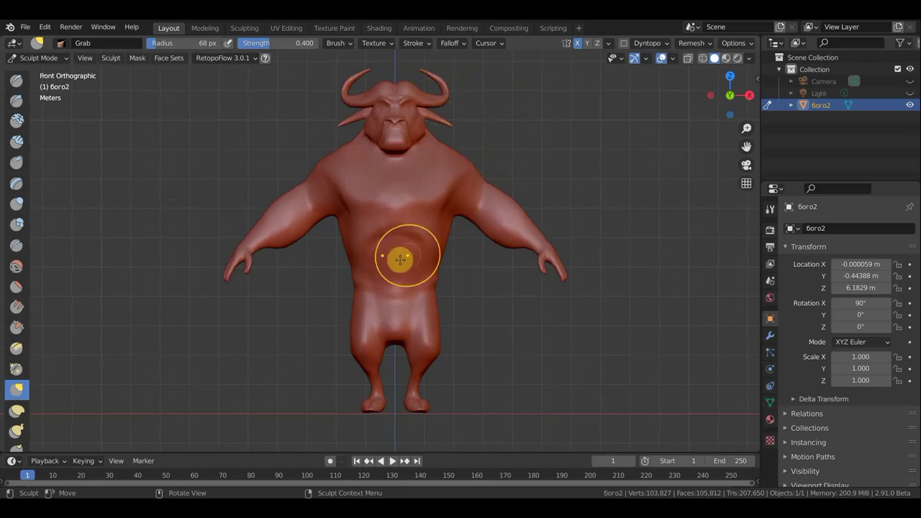
{"action": "mouse_move", "coordinate": [231, 293]}
{"action": "middle_mouse_down"}
{"action": "mouse_move", "coordinate": [365, 325]}
{"action": "mouse_move", "coordinate": [475, 319]}
{"action": "mouse_move", "coordinate": [313, 319]}
{"action": "mouse_move", "coordinate": [506, 323]}
{"action": "mouse_move", "coordinate": [463, 347]}
{"action": "mouse_move", "coordinate": [384, 350]}
{"action": "mouse_move", "coordinate": [349, 309]}
{"action": "mouse_move", "coordinate": [305, 321]}
{"action": "mouse_move", "coordinate": [498, 317]}
{"action": "middle_mouse_up"}
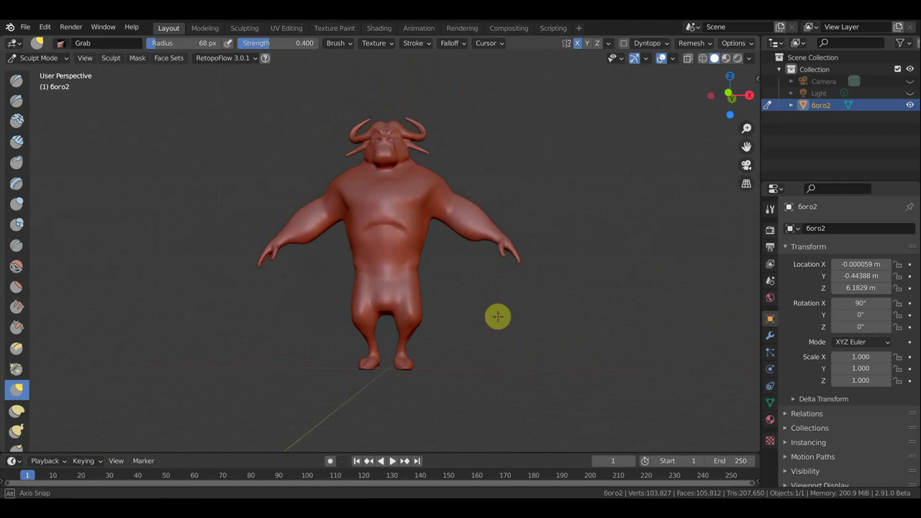
{"action": "mouse_move", "coordinate": [403, 333]}
{"action": "middle_mouse_down"}
{"action": "mouse_move", "coordinate": [330, 340]}
{"action": "mouse_move", "coordinate": [323, 325]}
{"action": "mouse_move", "coordinate": [495, 332]}
{"action": "middle_mouse_up"}
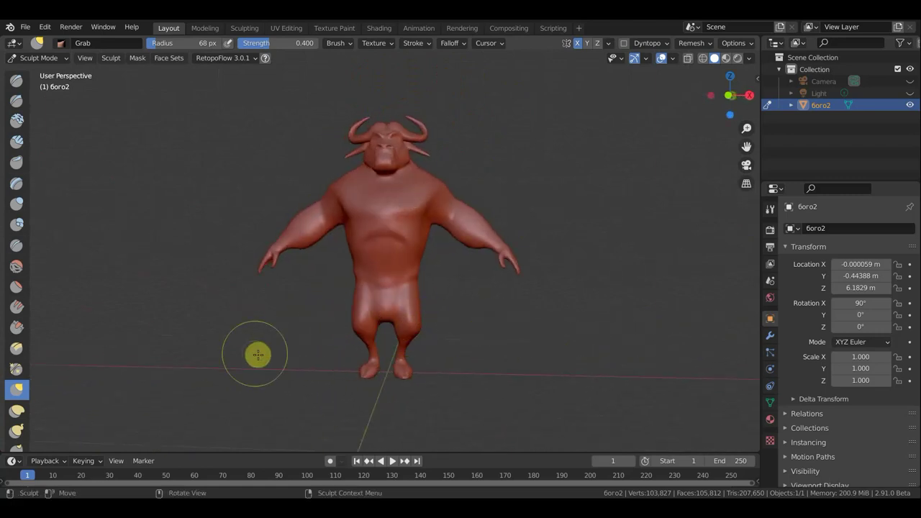
{"action": "left_click_drag", "start_coordinate": [403, 353], "coordinate": [423, 329]}
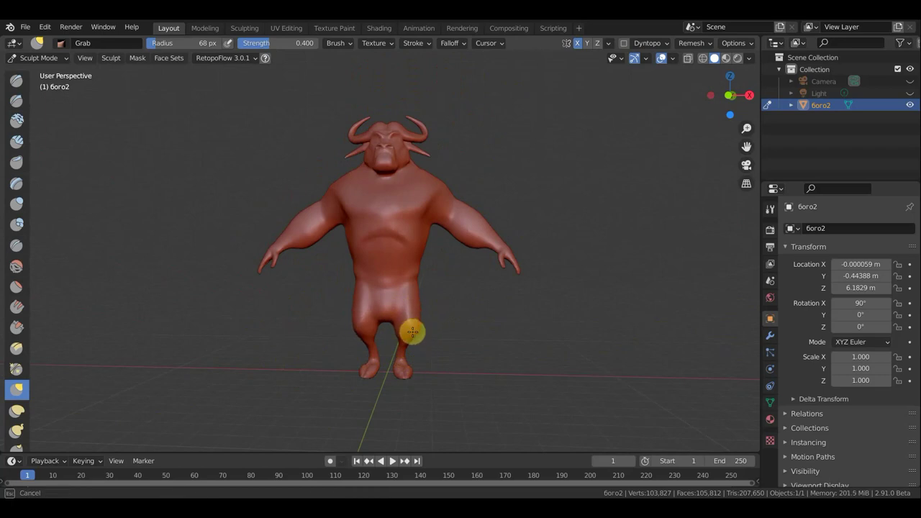
{"action": "left_click_drag", "start_coordinate": [412, 331], "coordinate": [448, 339]}
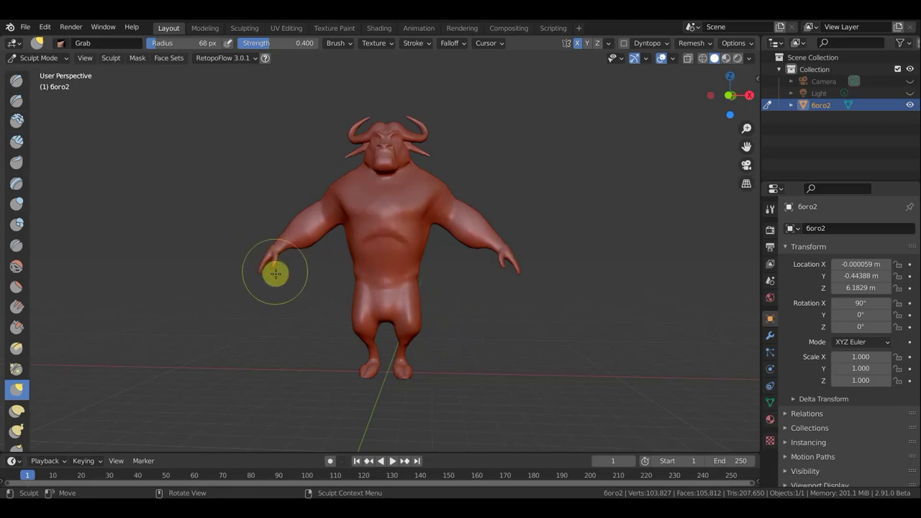
Step: From the front view, reshape the minotaur's left hand, then orbit to check the feet
{"action": "key", "text": "KP_1"}
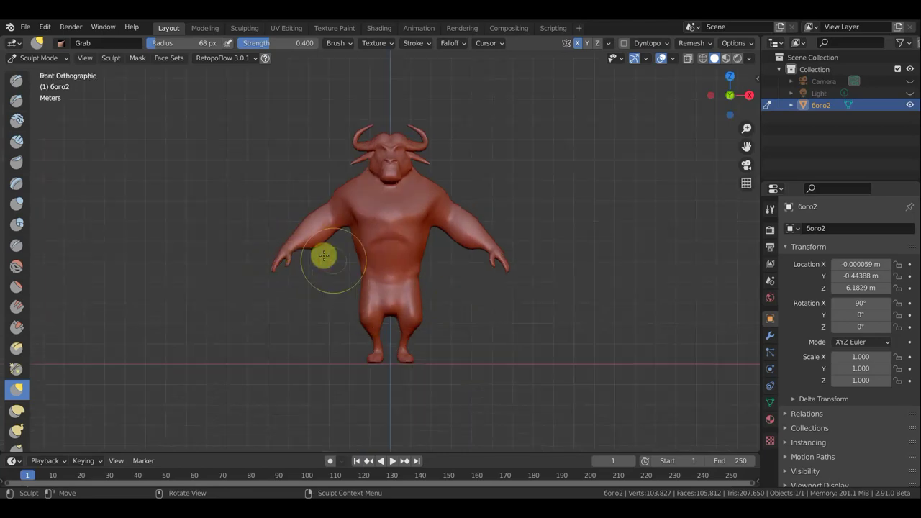
{"action": "left_click_drag", "start_coordinate": [280, 260], "coordinate": [279, 255]}
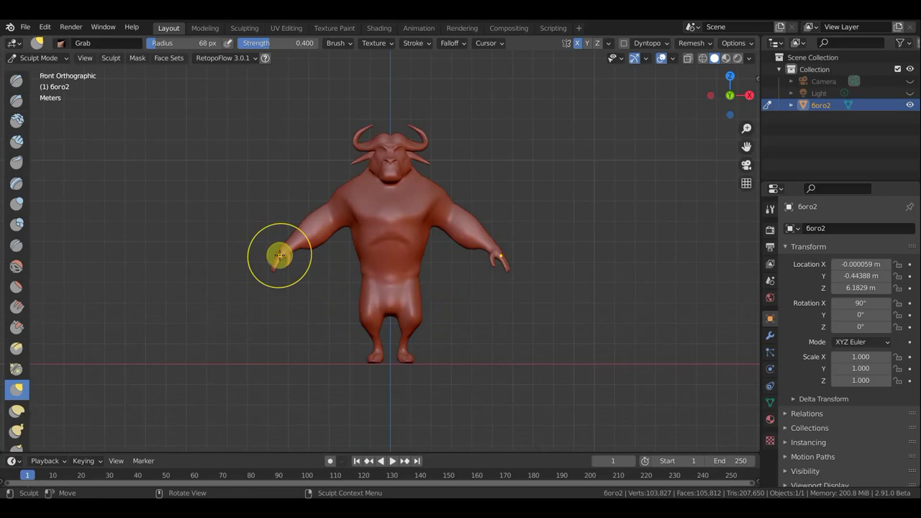
{"action": "scroll", "coordinate": [354, 281], "scroll_direction": "up", "scroll_amount": 5}
{"action": "mouse_move", "coordinate": [358, 273]}
{"action": "middle_mouse_down"}
{"action": "mouse_move", "coordinate": [350, 302]}
{"action": "mouse_move", "coordinate": [410, 304]}
{"action": "middle_mouse_up"}
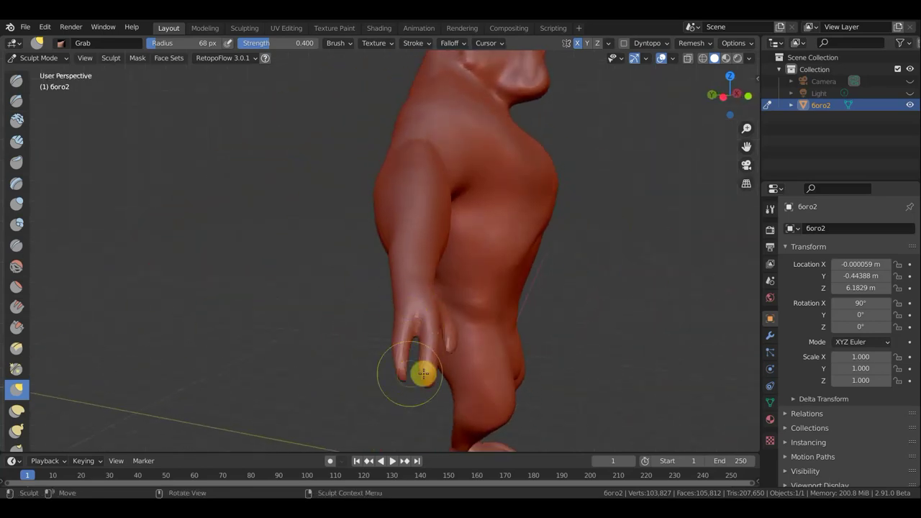
{"action": "middle_click_drag", "start_coordinate": [566, 363], "coordinate": [524, 362]}
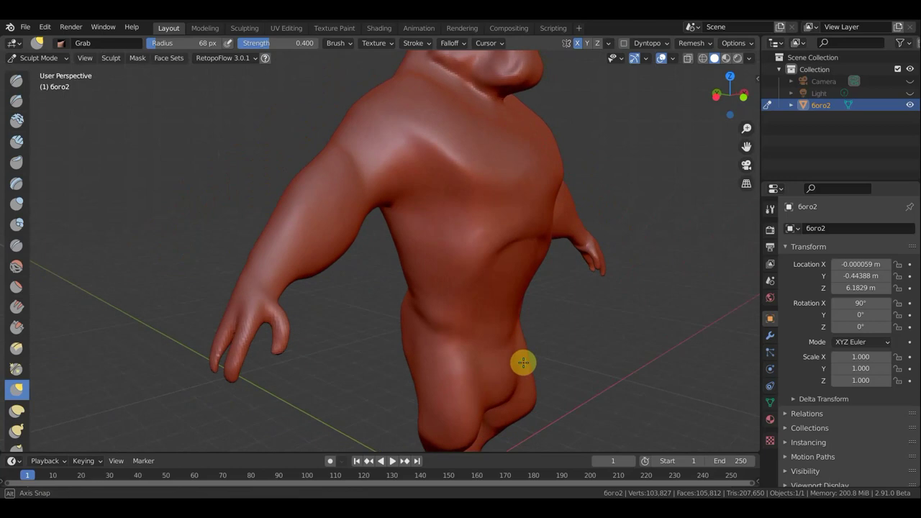
{"action": "middle_click_drag", "start_coordinate": [332, 356], "coordinate": [393, 294], "text": "shift"}
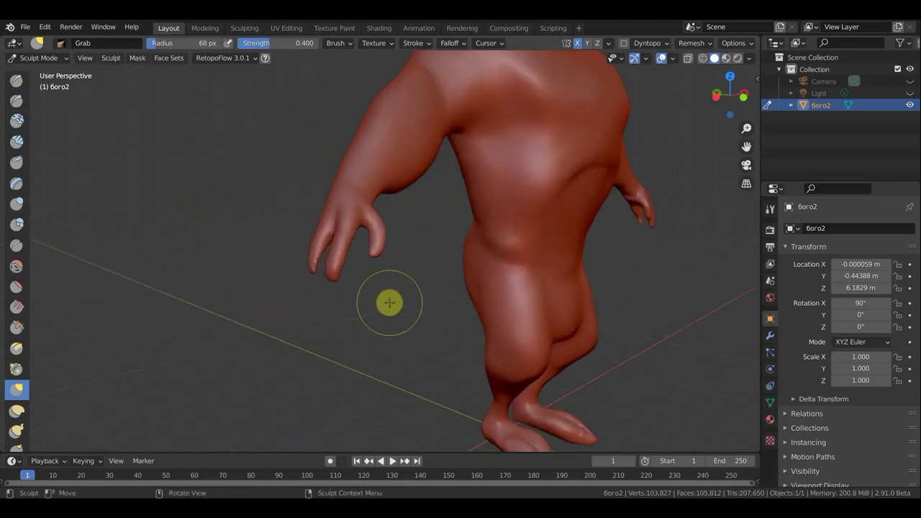
Step: Return to Object Mode and add a cone mesh at the scene origin
{"action": "left_click", "coordinate": [41, 61]}
{"action": "left_click", "coordinate": [43, 71]}
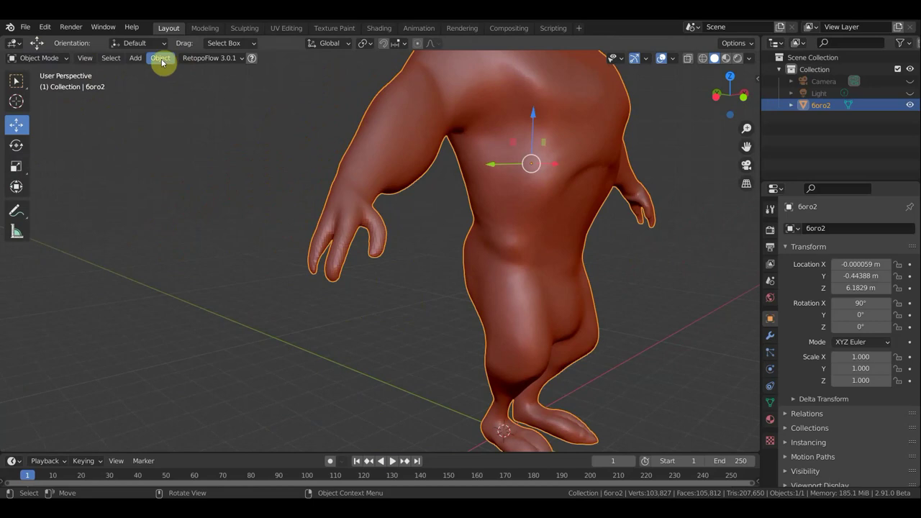
{"action": "left_click", "coordinate": [136, 59]}
{"action": "mouse_move", "coordinate": [151, 72]}
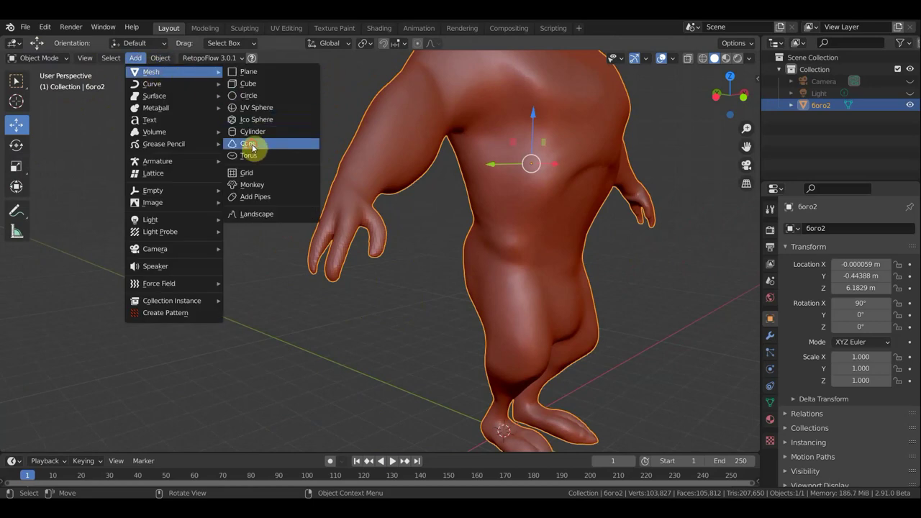
{"action": "left_click", "coordinate": [252, 148]}
Step: In front orthographic view, add the minotaur to the selection alongside the cone
{"action": "scroll", "coordinate": [403, 292], "scroll_direction": "down", "scroll_amount": 3}
{"action": "mouse_move", "coordinate": [403, 292]}
{"action": "middle_mouse_down"}
{"action": "mouse_move", "coordinate": [321, 284]}
{"action": "mouse_move", "coordinate": [360, 281]}
{"action": "middle_mouse_up"}
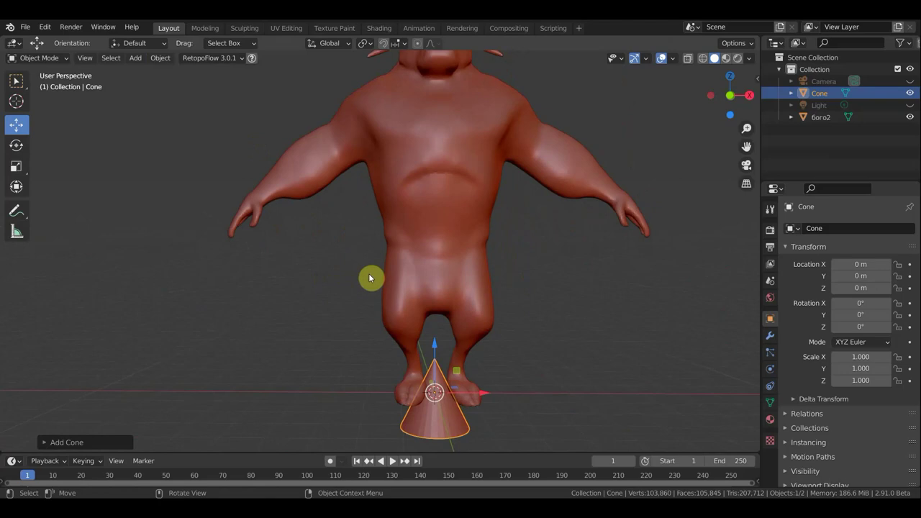
{"action": "key", "text": "KP_1"}
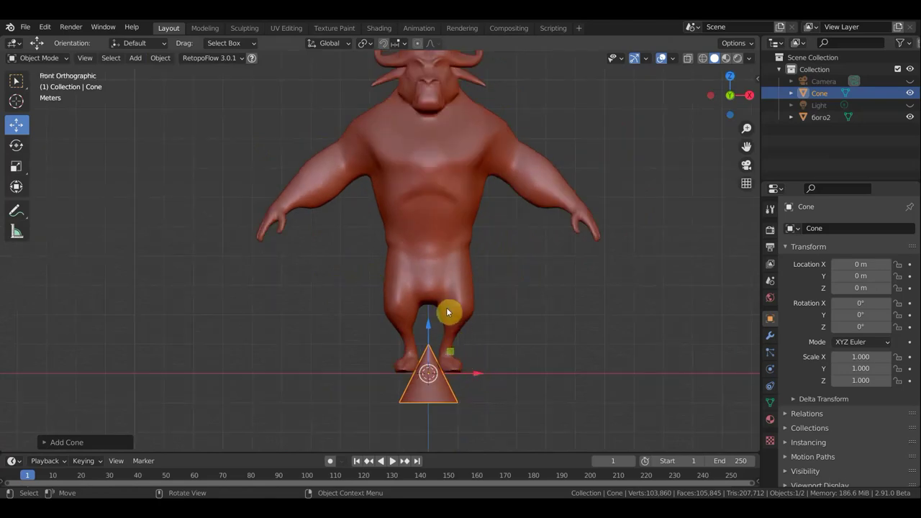
{"action": "left_click", "coordinate": [436, 274], "text": "shift"}
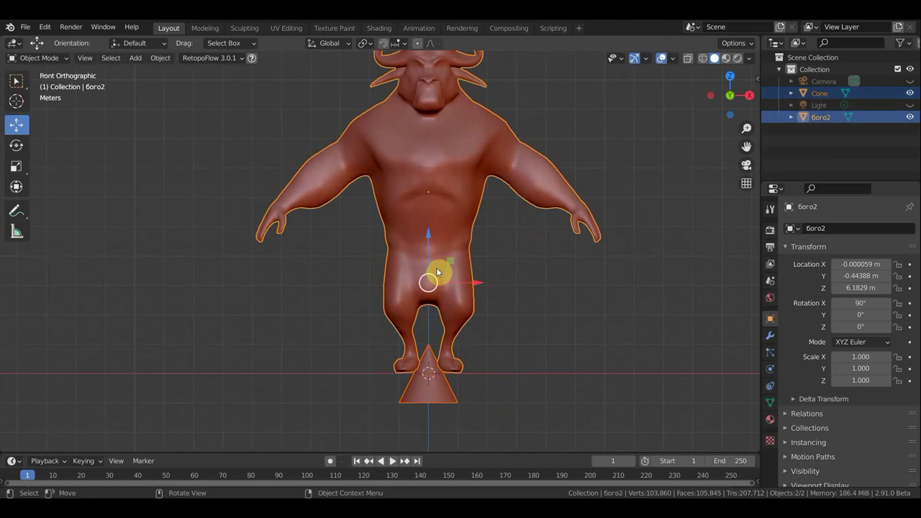
{"action": "left_click", "coordinate": [48, 61]}
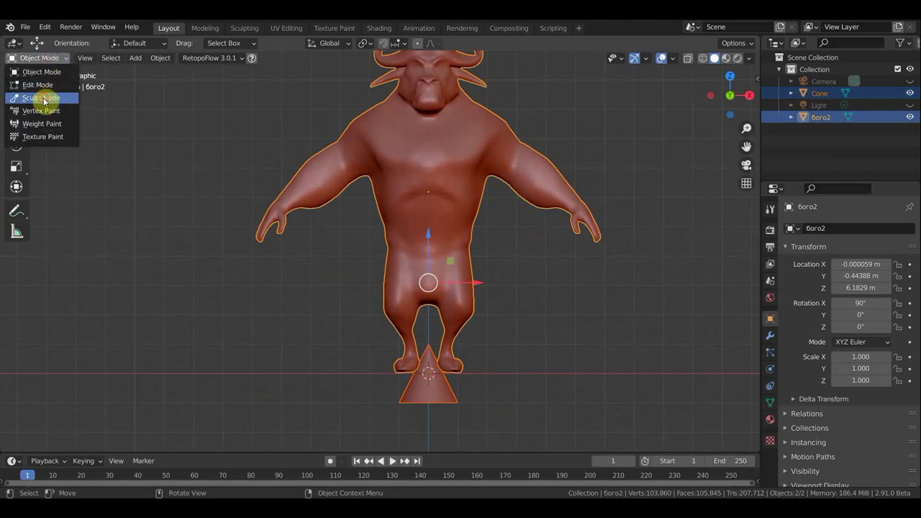
Step: Enter Sculpt Mode and pick the Simplify brush
{"action": "left_click", "coordinate": [41, 97]}
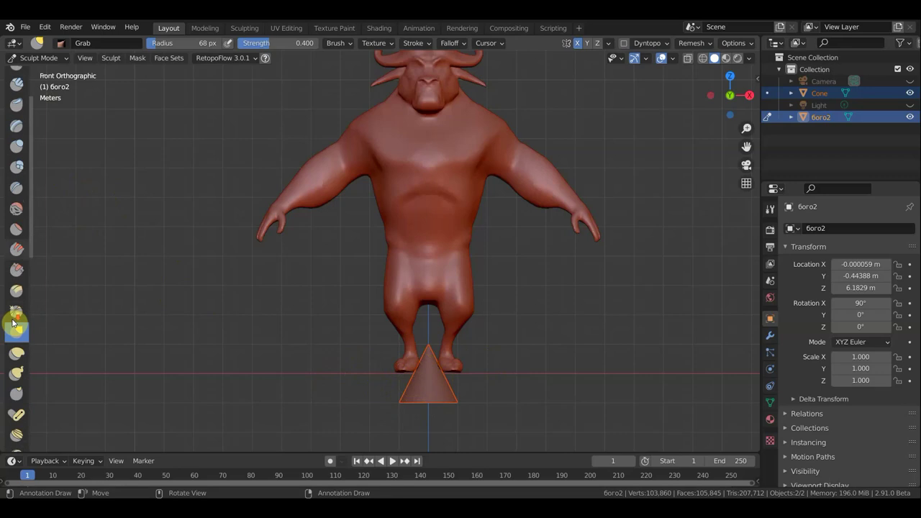
{"action": "scroll", "coordinate": [17, 331], "scroll_direction": "down", "scroll_amount": 3}
{"action": "scroll", "coordinate": [21, 340], "scroll_direction": "down", "scroll_amount": 4}
{"action": "scroll", "coordinate": [29, 347], "scroll_direction": "down", "scroll_amount": 3}
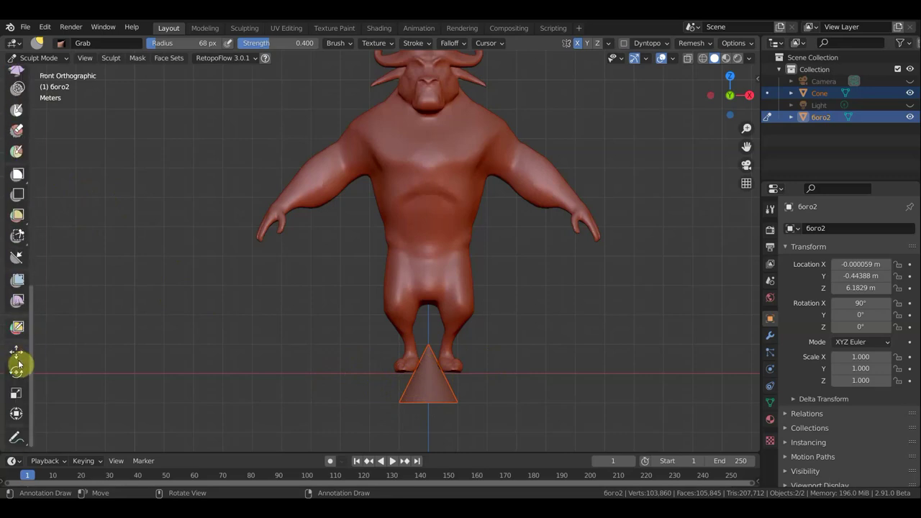
{"action": "left_click", "coordinate": [17, 87]}
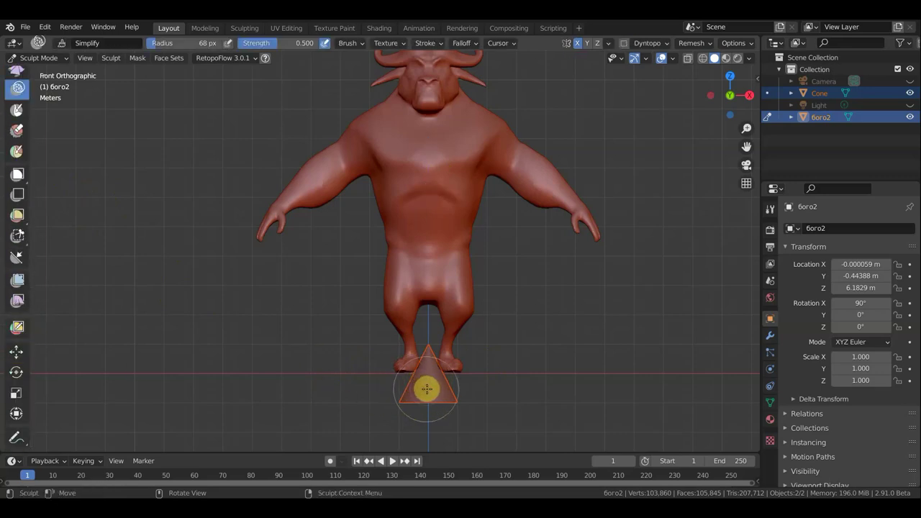
{"action": "left_click", "coordinate": [38, 58]}
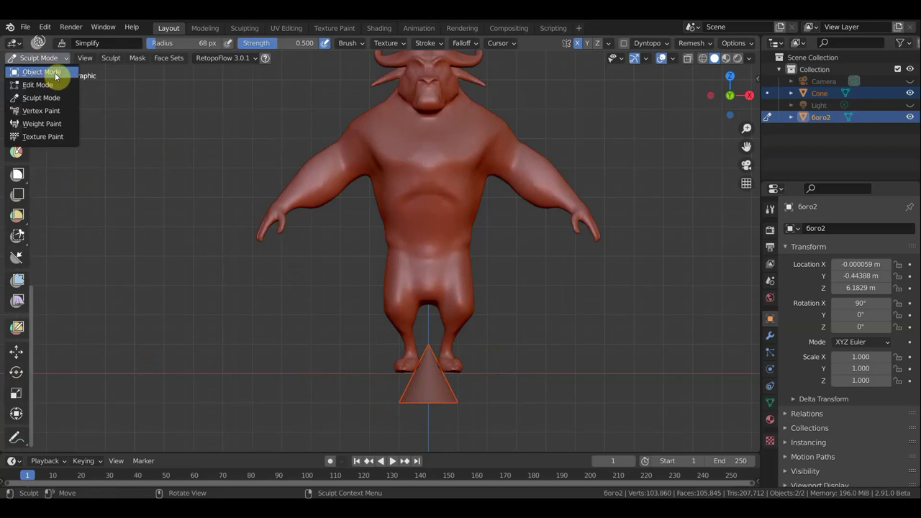
Step: Turn off X-axis mirroring, try sliding the model left along X, then undo the move
{"action": "left_click", "coordinate": [26, 351]}
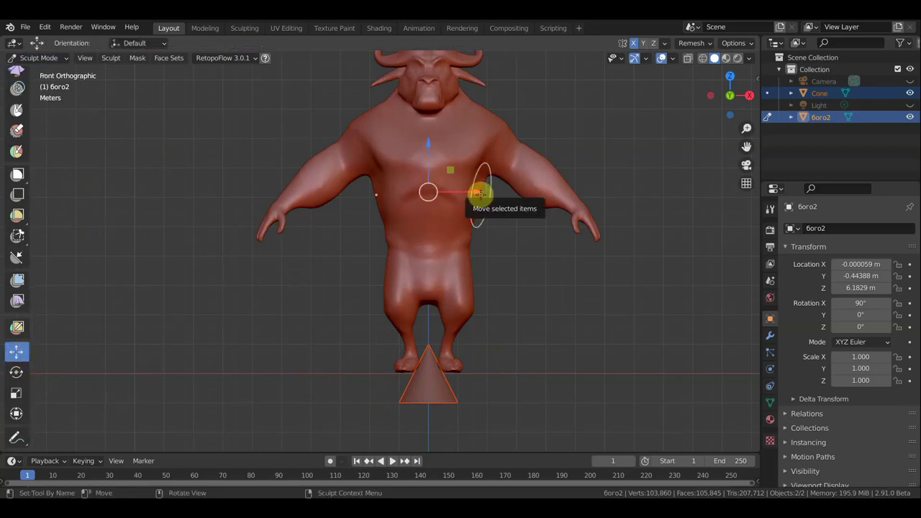
{"action": "key", "text": "x"}
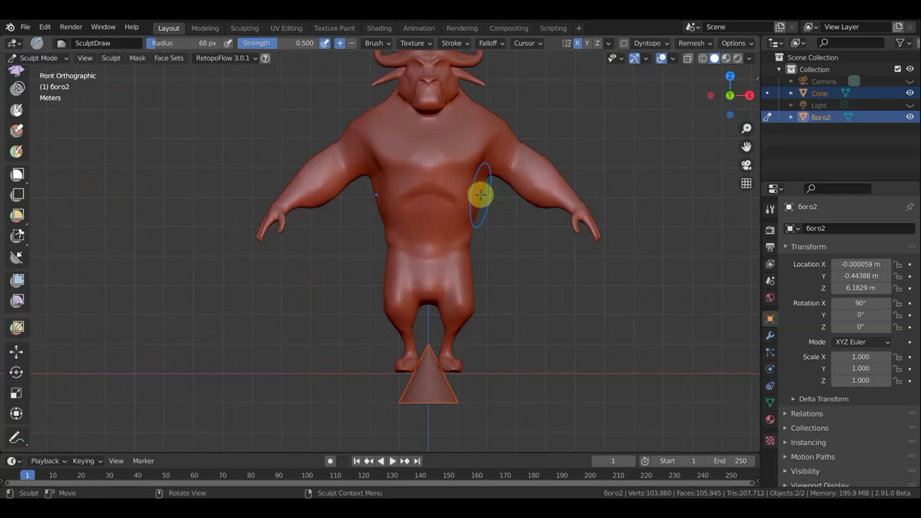
{"action": "left_click", "coordinate": [17, 353]}
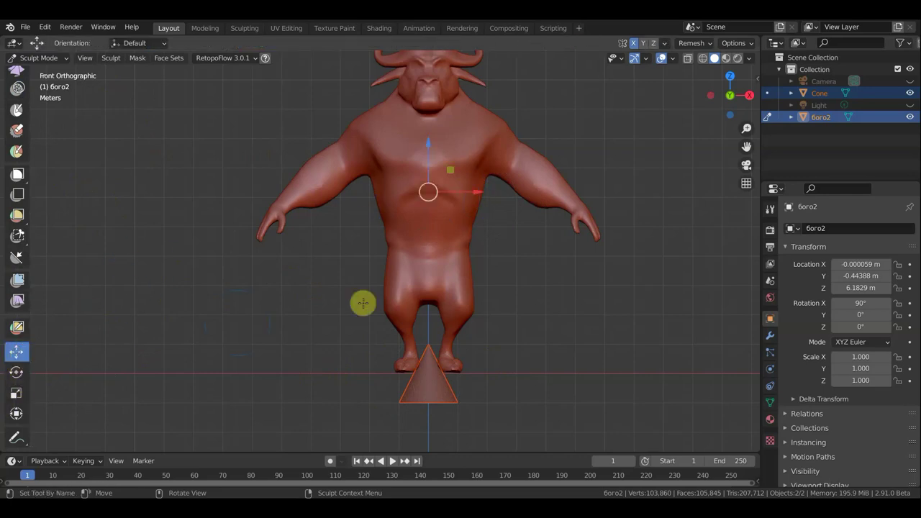
{"action": "left_click", "coordinate": [635, 44]}
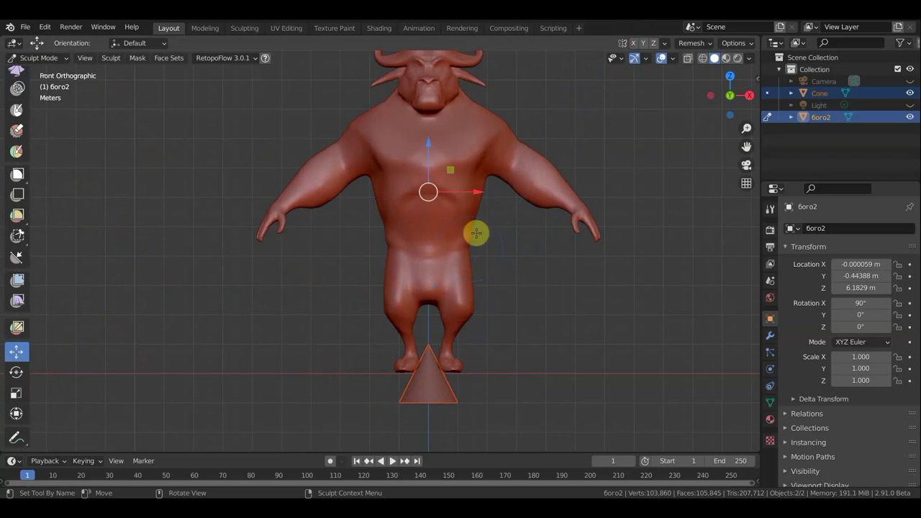
{"action": "left_click_drag", "start_coordinate": [475, 192], "coordinate": [420, 194]}
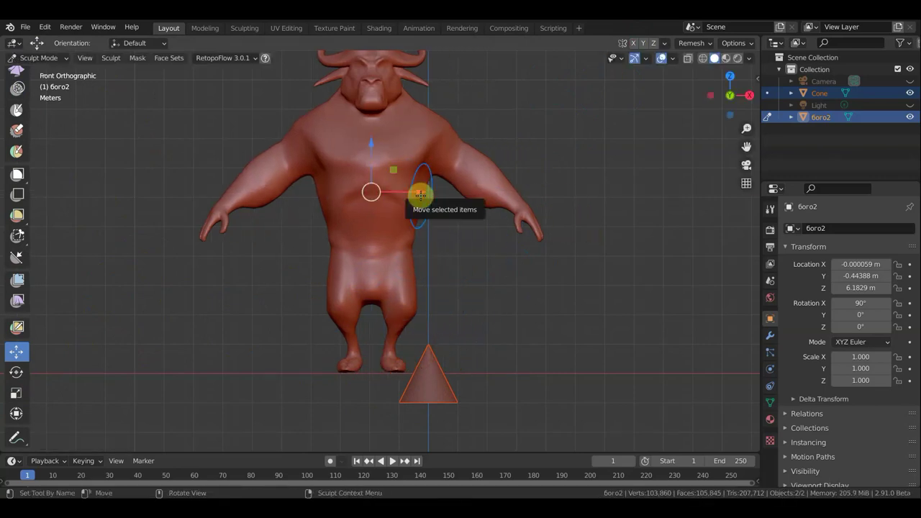
{"action": "key", "text": "ctrl+z"}
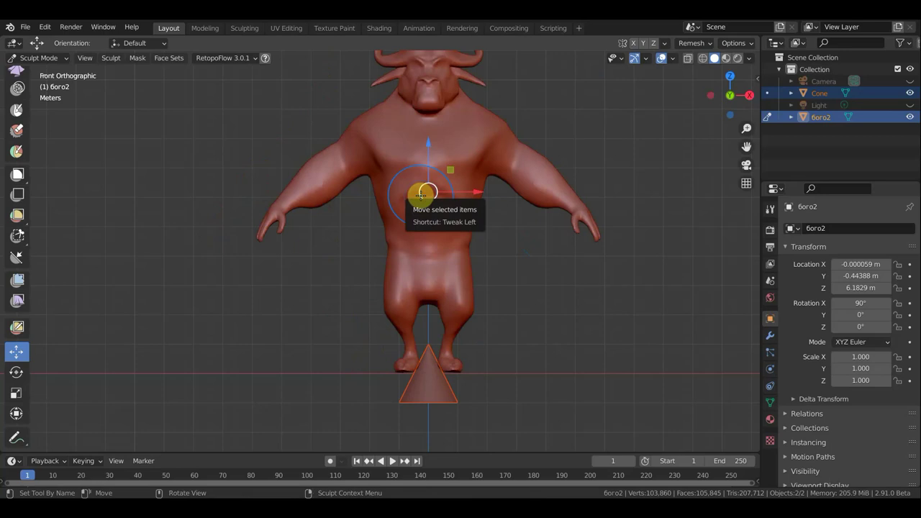
Step: Put the minotaur mesh into Edit Mode and back into Object Mode
{"action": "left_click", "coordinate": [62, 60]}
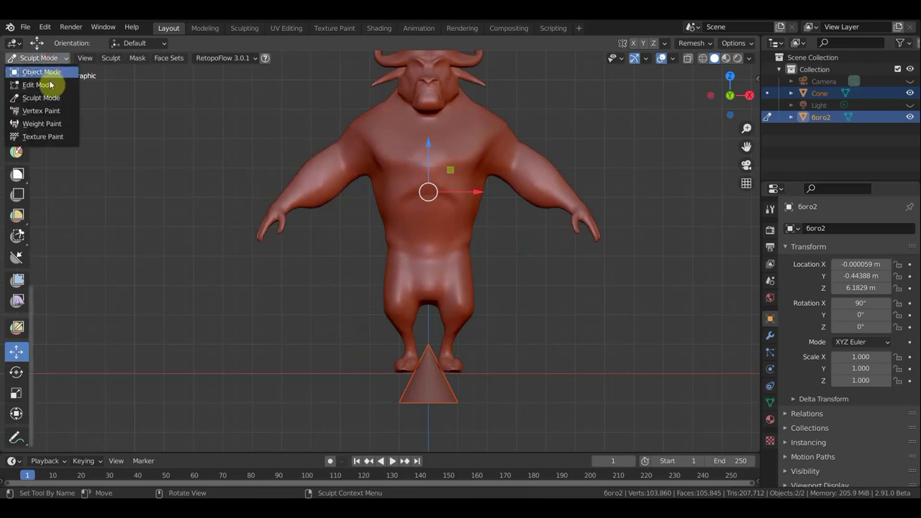
{"action": "left_click", "coordinate": [49, 86]}
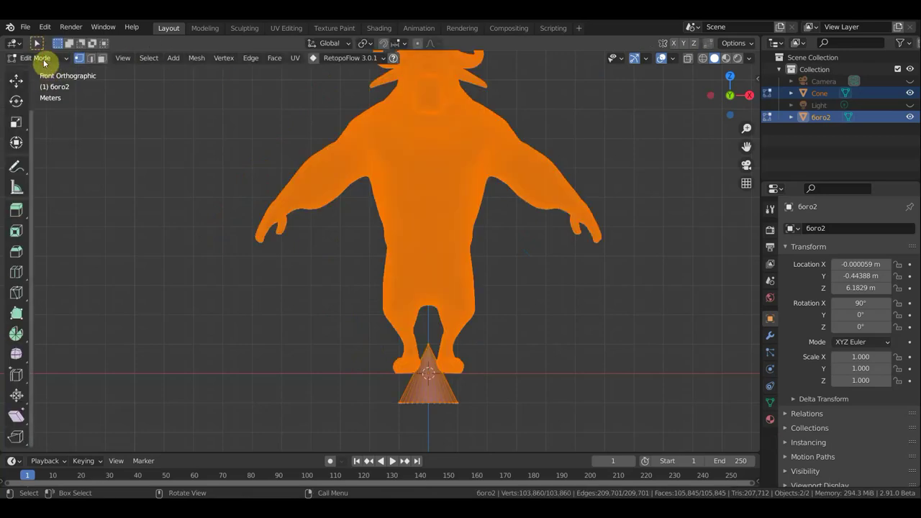
{"action": "left_click", "coordinate": [43, 61]}
{"action": "left_click", "coordinate": [47, 75]}
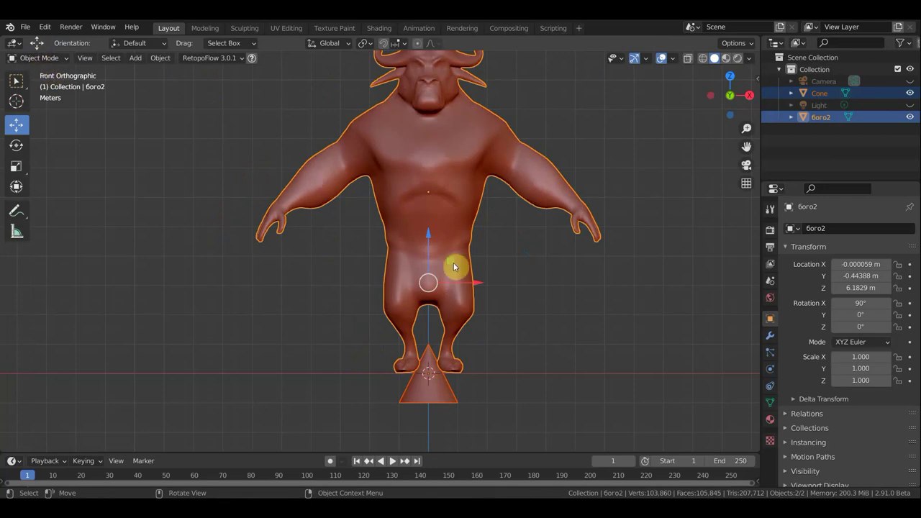
Step: Select only the cone, raise it to the left hand and tilt it
{"action": "left_click", "coordinate": [431, 392]}
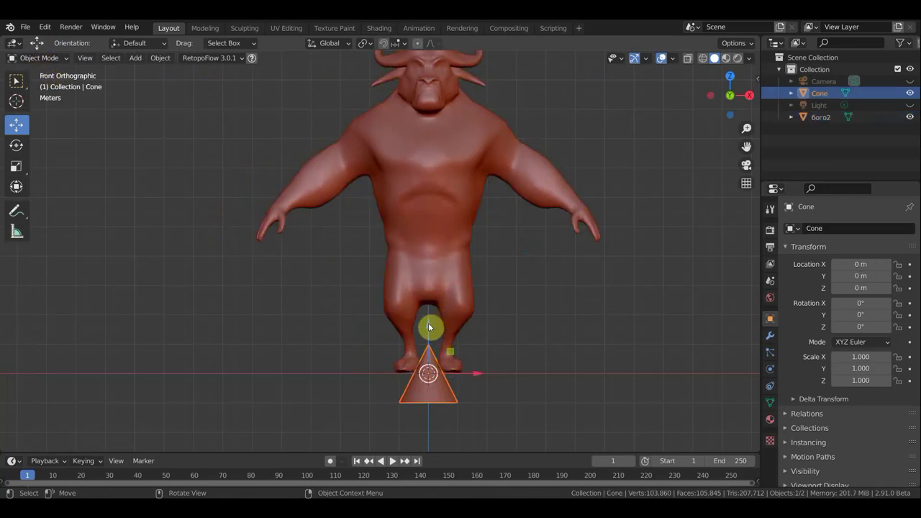
{"action": "left_click_drag", "start_coordinate": [428, 327], "coordinate": [418, 194]}
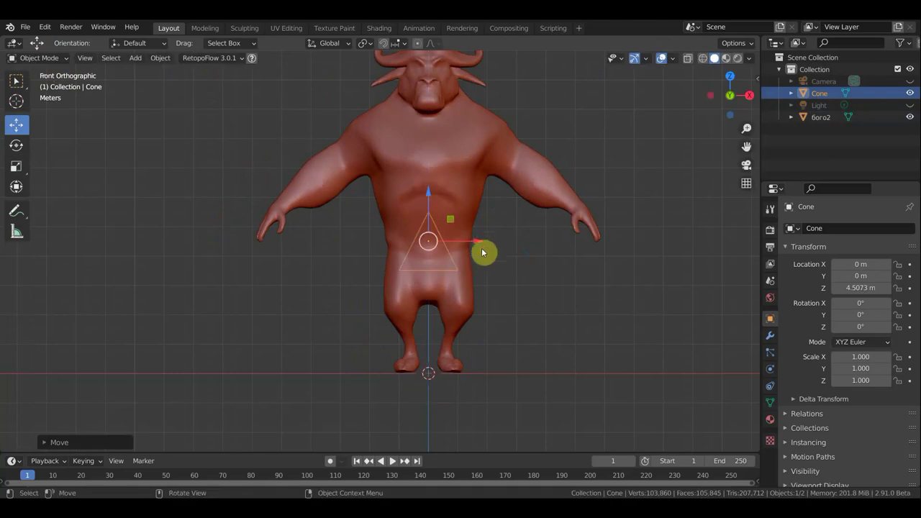
{"action": "left_click_drag", "start_coordinate": [477, 243], "coordinate": [323, 247]}
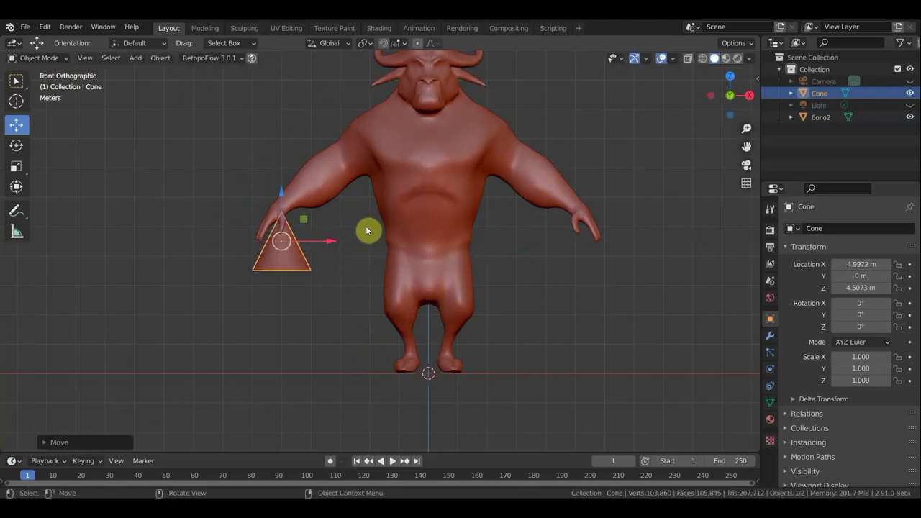
{"action": "key", "text": "r"}
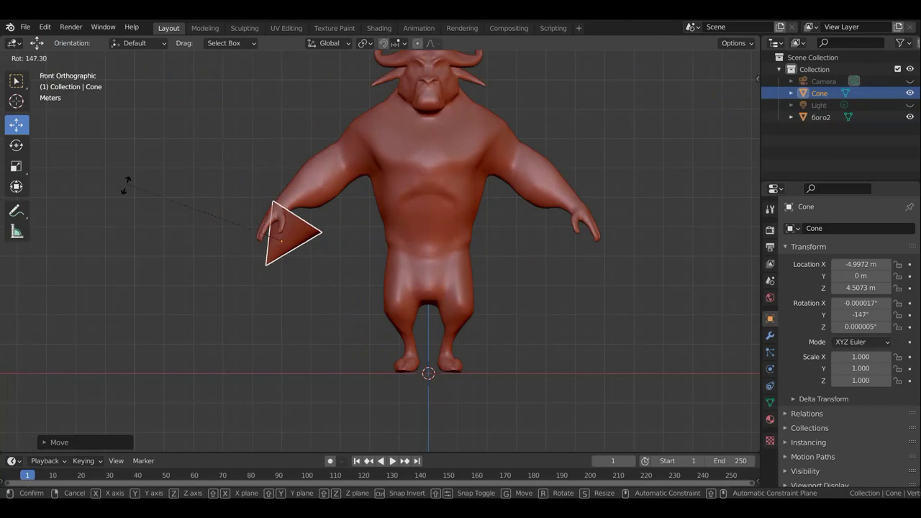
{"action": "left_click", "coordinate": [207, 227]}
{"action": "scroll", "coordinate": [207, 227], "scroll_direction": "up", "scroll_amount": 3}
{"action": "middle_click_drag", "start_coordinate": [282, 262], "coordinate": [400, 309]}
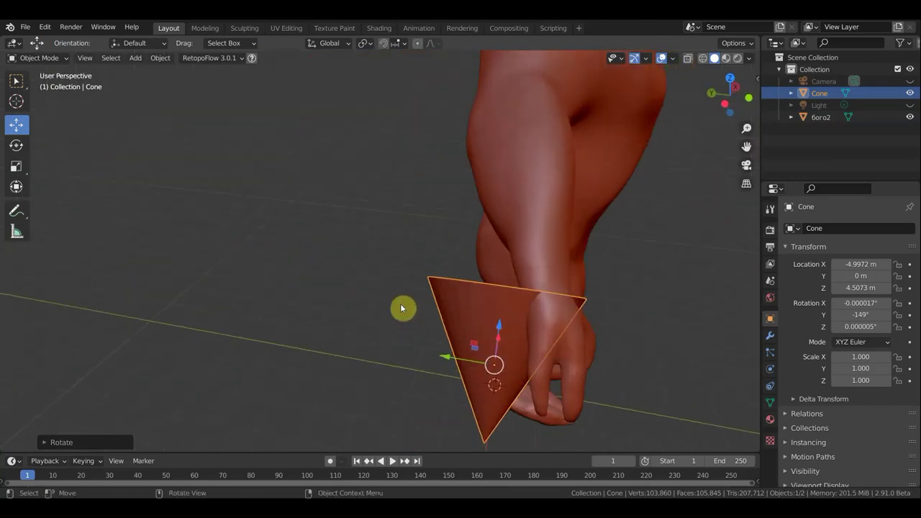
Step: Shrink the cone to about 0.233 scale and drop it near the fingertip
{"action": "key", "text": "s"}
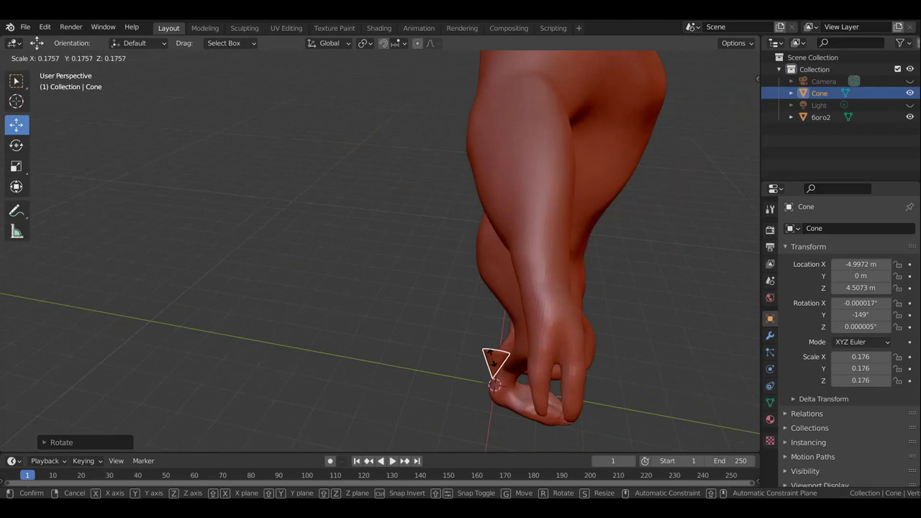
{"action": "left_click", "coordinate": [496, 353]}
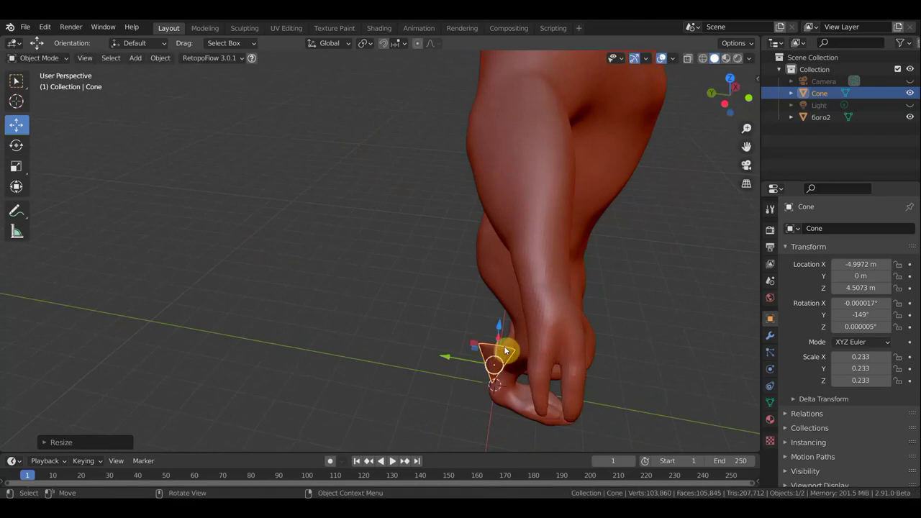
{"action": "mouse_move", "coordinate": [504, 345]}
{"action": "middle_mouse_down"}
{"action": "mouse_move", "coordinate": [454, 336]}
{"action": "mouse_move", "coordinate": [480, 346]}
{"action": "middle_mouse_up"}
{"action": "mouse_move", "coordinate": [534, 333]}
{"action": "middle_mouse_down"}
{"action": "mouse_move", "coordinate": [555, 318]}
{"action": "mouse_move", "coordinate": [592, 338]}
{"action": "mouse_move", "coordinate": [594, 352]}
{"action": "mouse_move", "coordinate": [558, 357]}
{"action": "middle_mouse_up"}
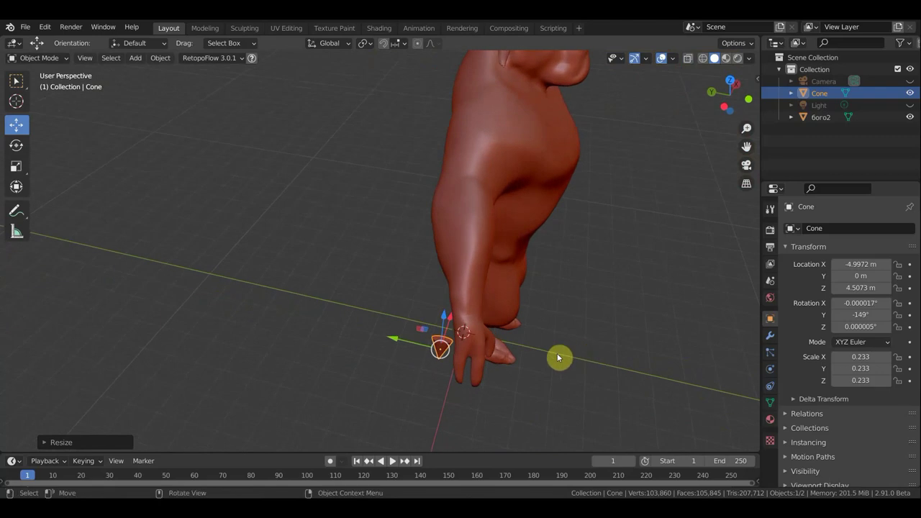
{"action": "key", "text": "g"}
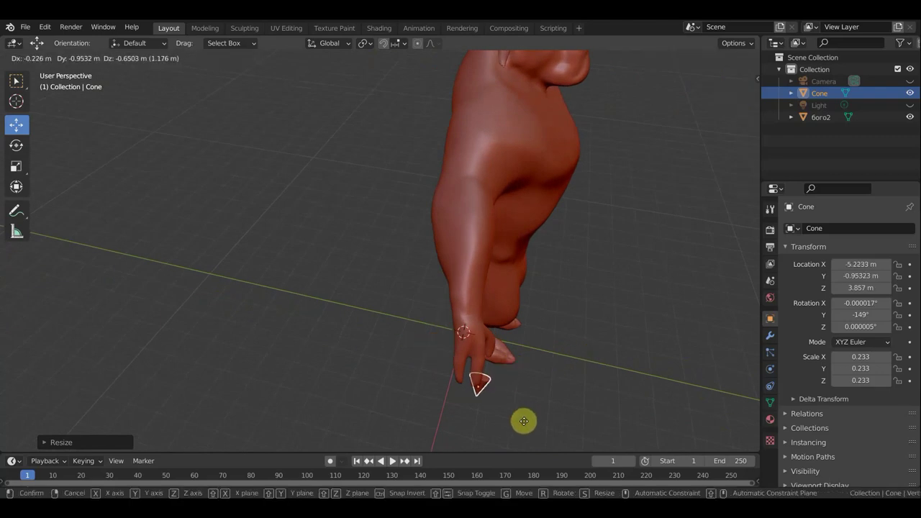
{"action": "left_click", "coordinate": [523, 410]}
{"action": "mouse_move", "coordinate": [524, 405]}
{"action": "middle_mouse_down"}
{"action": "mouse_move", "coordinate": [440, 379]}
{"action": "mouse_move", "coordinate": [413, 349]}
{"action": "middle_mouse_up"}
Step: Place the cone at the fingertip and rotate it to about -158° on Y
{"action": "key", "text": "g"}
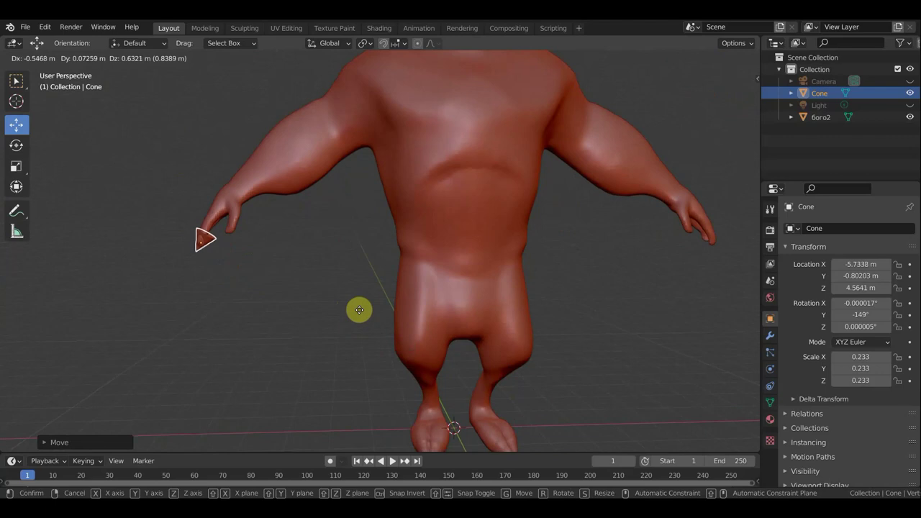
{"action": "left_click", "coordinate": [359, 308]}
{"action": "scroll", "coordinate": [341, 309], "scroll_direction": "up", "scroll_amount": 3}
{"action": "scroll", "coordinate": [264, 300], "scroll_direction": "up", "scroll_amount": 2}
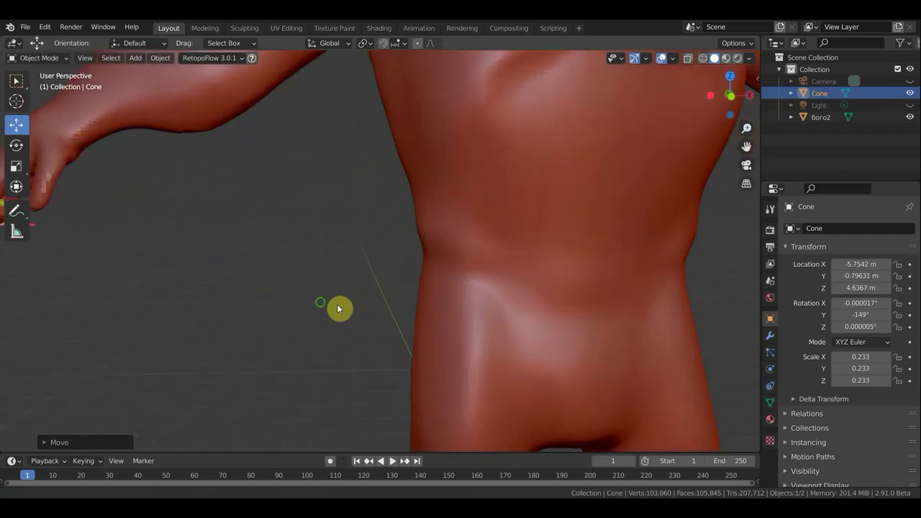
{"action": "middle_click_drag", "start_coordinate": [339, 309], "coordinate": [503, 319], "text": "shift"}
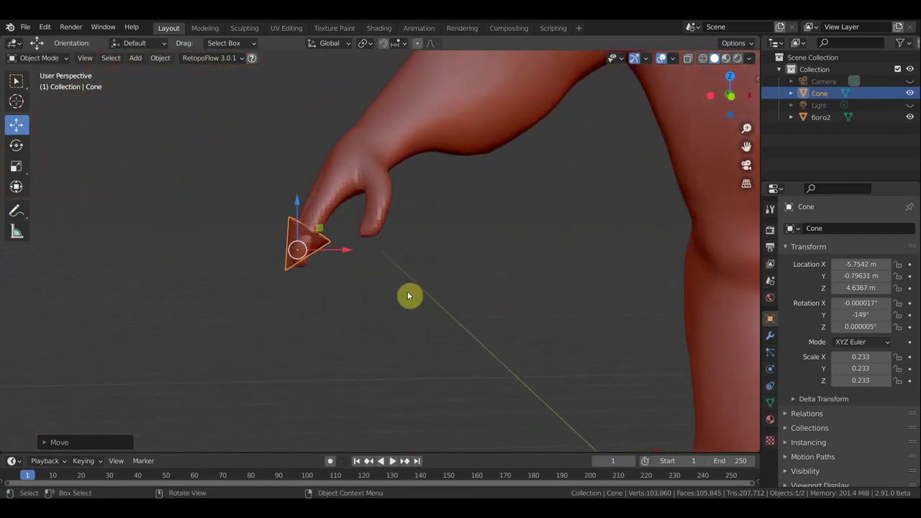
{"action": "key", "text": "r"}
{"action": "left_click", "coordinate": [448, 282]}
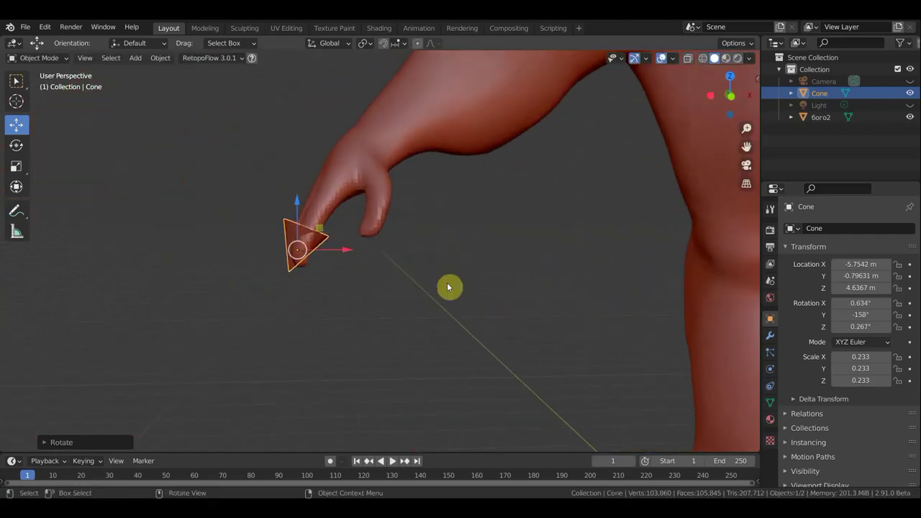
Step: Fine-tune the cone's position on the fingertip and enable the Transform tool
{"action": "key", "text": "g"}
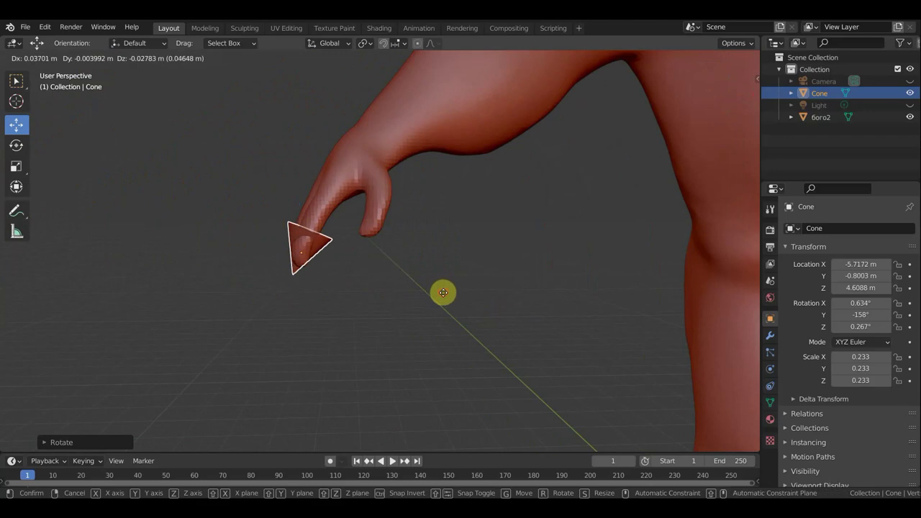
{"action": "left_click", "coordinate": [443, 293]}
{"action": "middle_click_drag", "start_coordinate": [473, 309], "coordinate": [623, 318]}
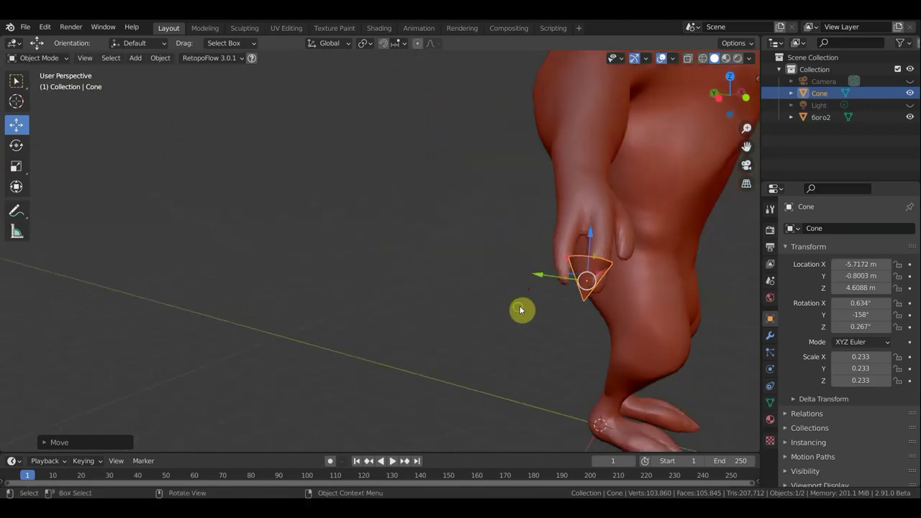
{"action": "key", "text": "g"}
{"action": "left_click", "coordinate": [635, 314]}
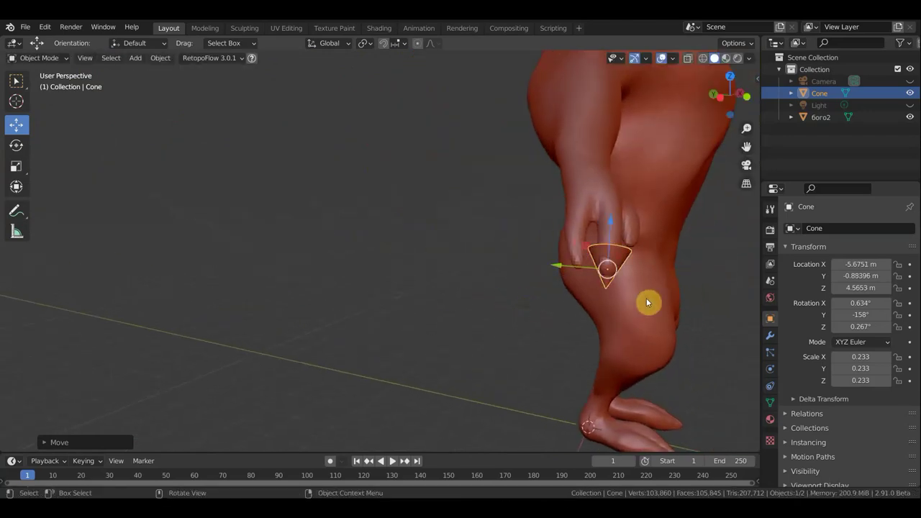
{"action": "left_click", "coordinate": [16, 189]}
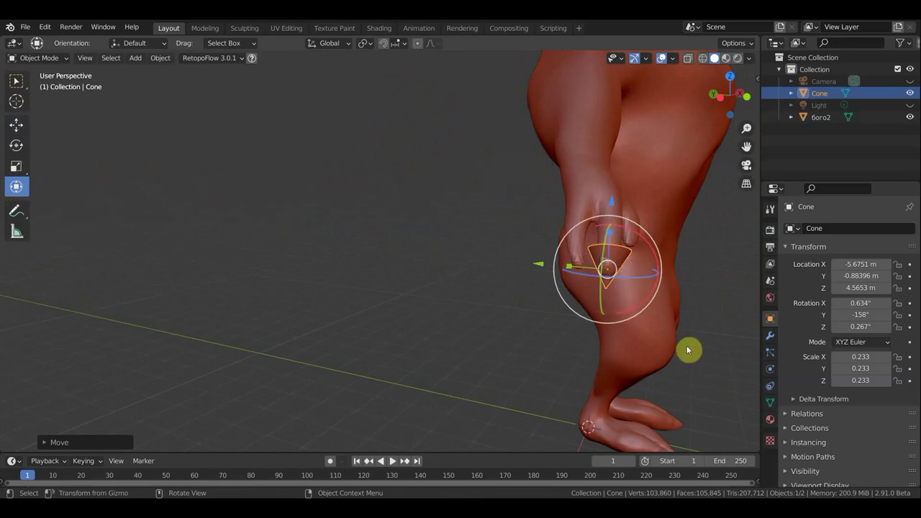
Step: Scale the cone down, stretch it taller, and nudge it onto the fingertip
{"action": "key", "text": "s"}
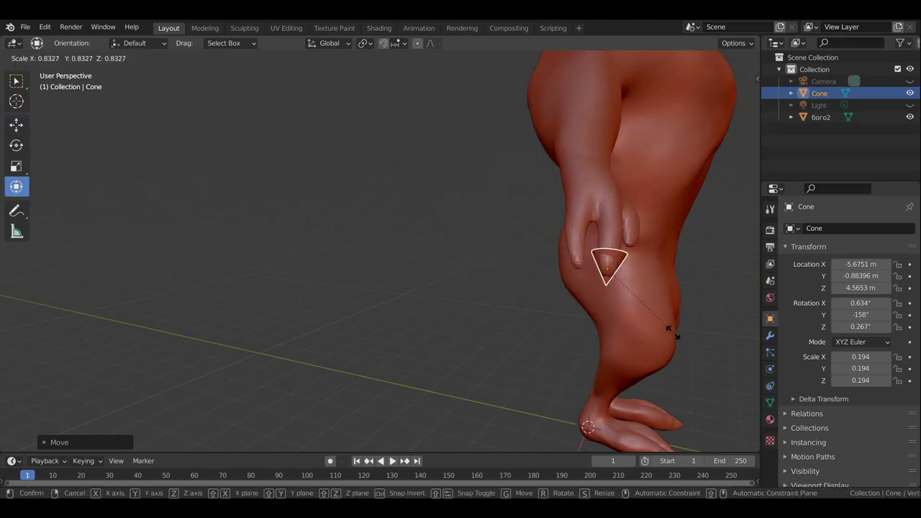
{"action": "left_click", "coordinate": [671, 331]}
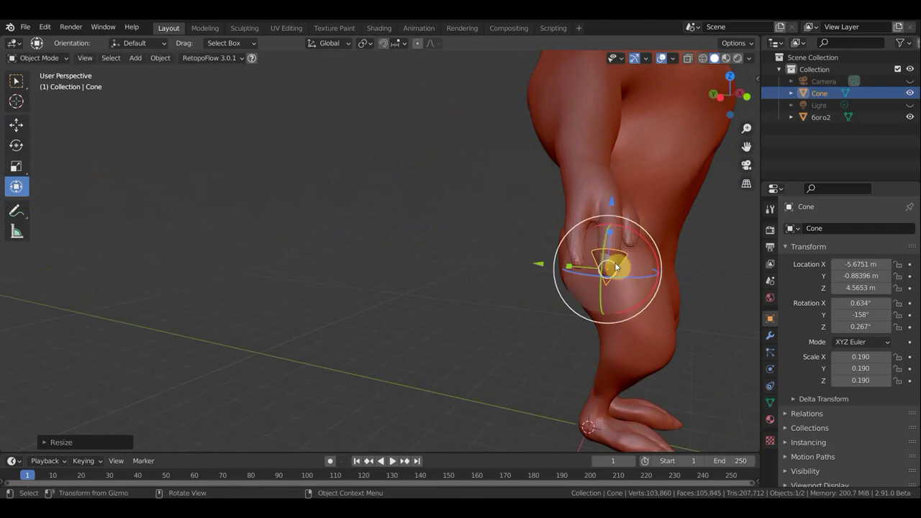
{"action": "left_click_drag", "start_coordinate": [610, 229], "coordinate": [610, 221]}
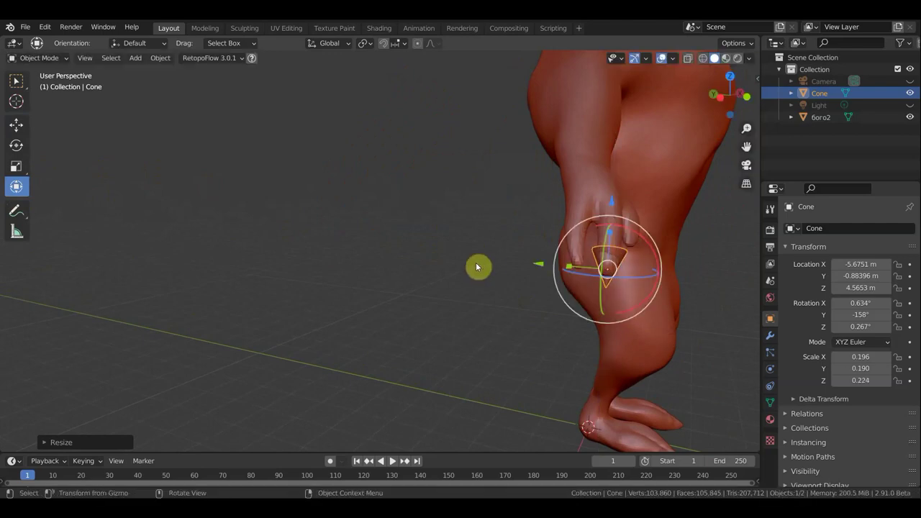
{"action": "middle_click_drag", "start_coordinate": [476, 262], "coordinate": [395, 261]}
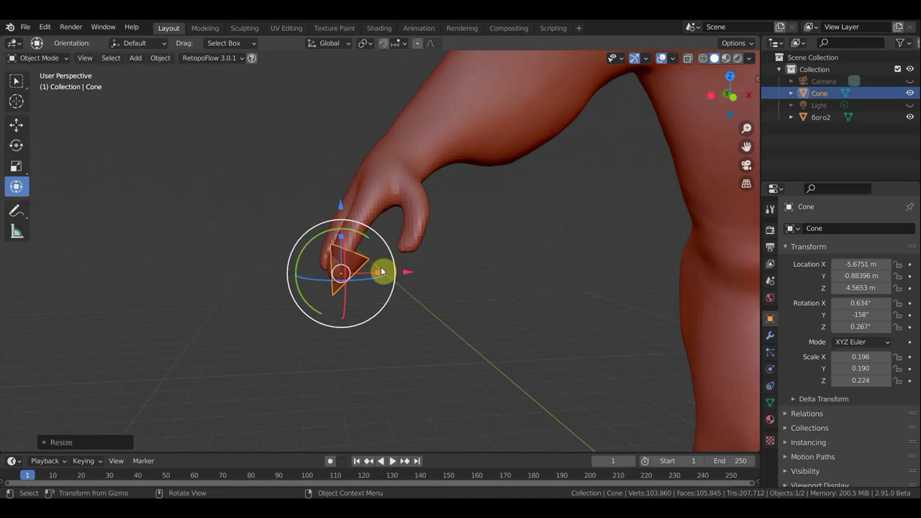
{"action": "key", "text": "s"}
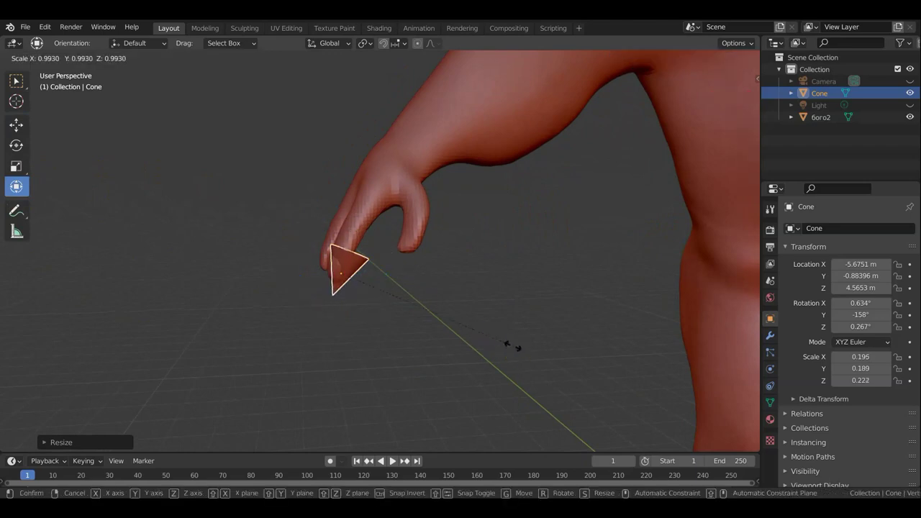
{"action": "left_click", "coordinate": [488, 339]}
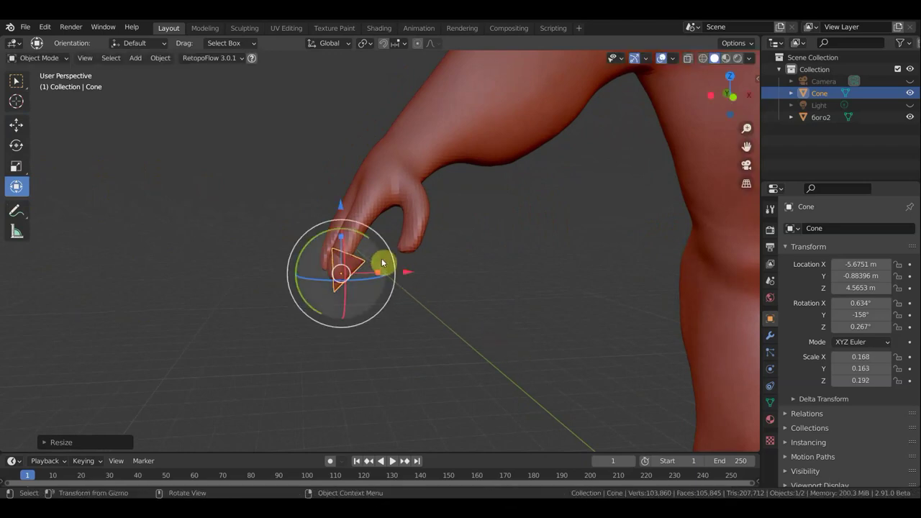
{"action": "key", "text": "g"}
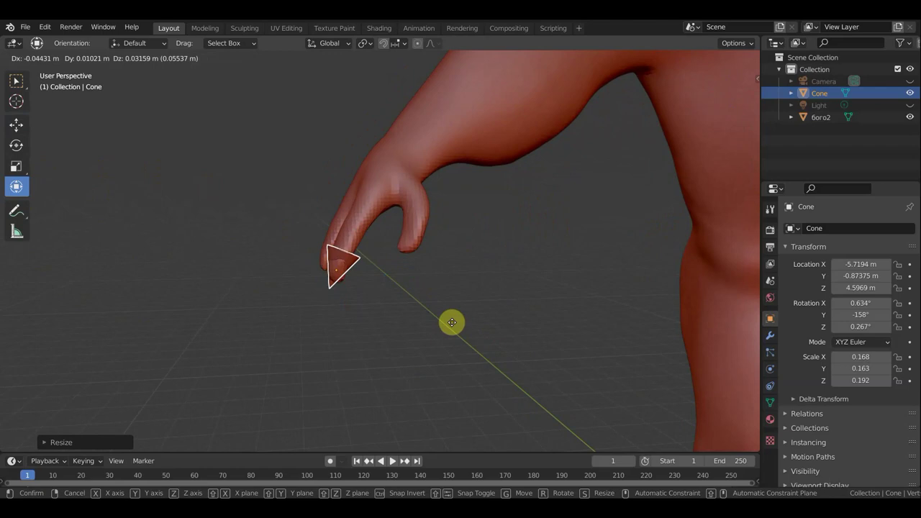
{"action": "left_click", "coordinate": [452, 322]}
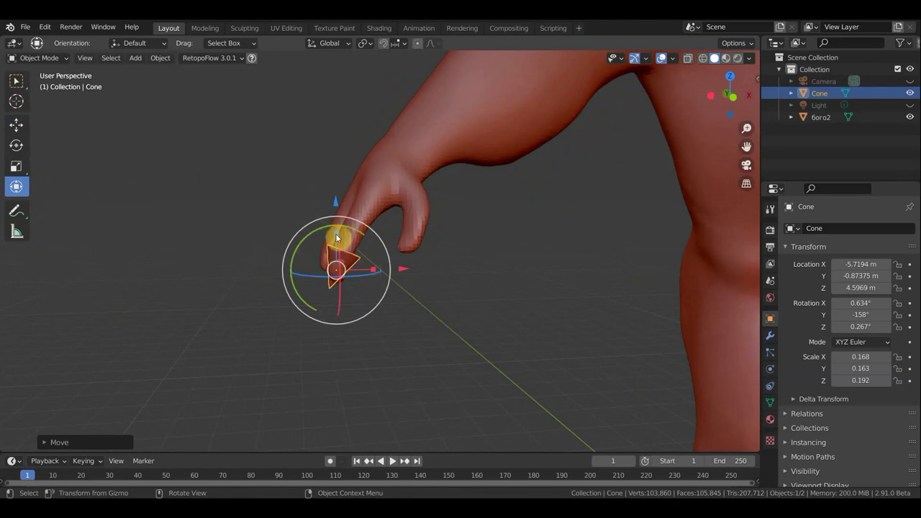
Step: Narrow the cone to 0.130 × 0.140 × 0.185, tilt it to -160° Y, and seat it on the fingertip
{"action": "left_click_drag", "start_coordinate": [372, 269], "coordinate": [369, 266]}
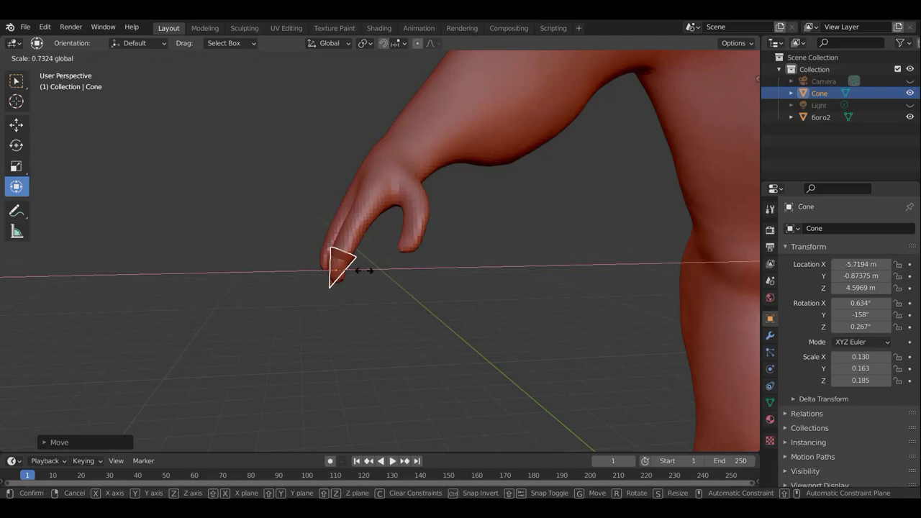
{"action": "left_click_drag", "start_coordinate": [364, 271], "coordinate": [361, 265]}
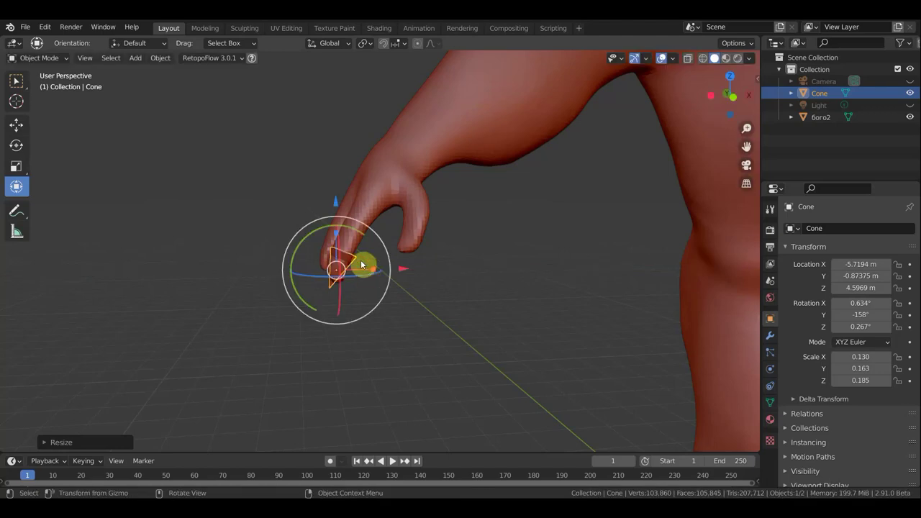
{"action": "mouse_move", "coordinate": [468, 280]}
{"action": "middle_mouse_down"}
{"action": "mouse_move", "coordinate": [513, 278]}
{"action": "mouse_move", "coordinate": [565, 302]}
{"action": "middle_mouse_up"}
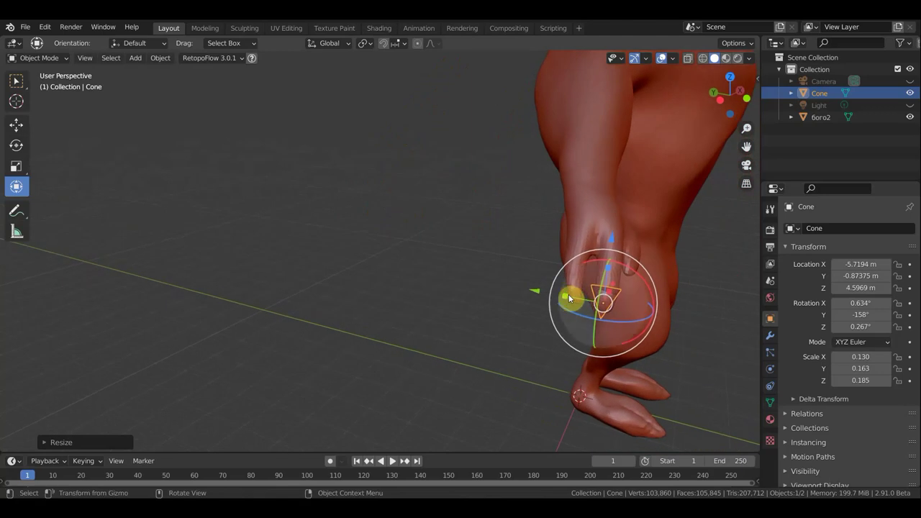
{"action": "left_click_drag", "start_coordinate": [564, 300], "coordinate": [568, 296]}
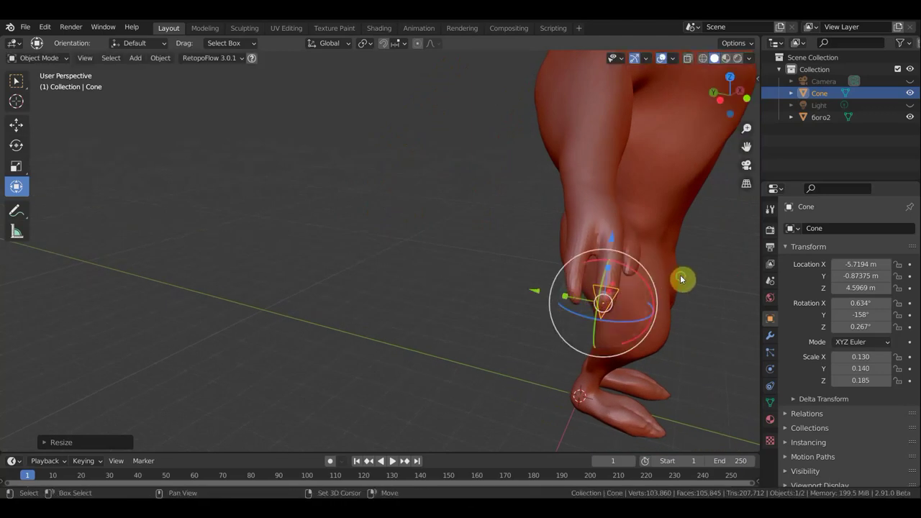
{"action": "middle_click_drag", "start_coordinate": [683, 278], "coordinate": [595, 254]}
{"action": "scroll", "coordinate": [593, 256], "scroll_direction": "up", "scroll_amount": 2}
{"action": "scroll", "coordinate": [592, 257], "scroll_direction": "up", "scroll_amount": 3}
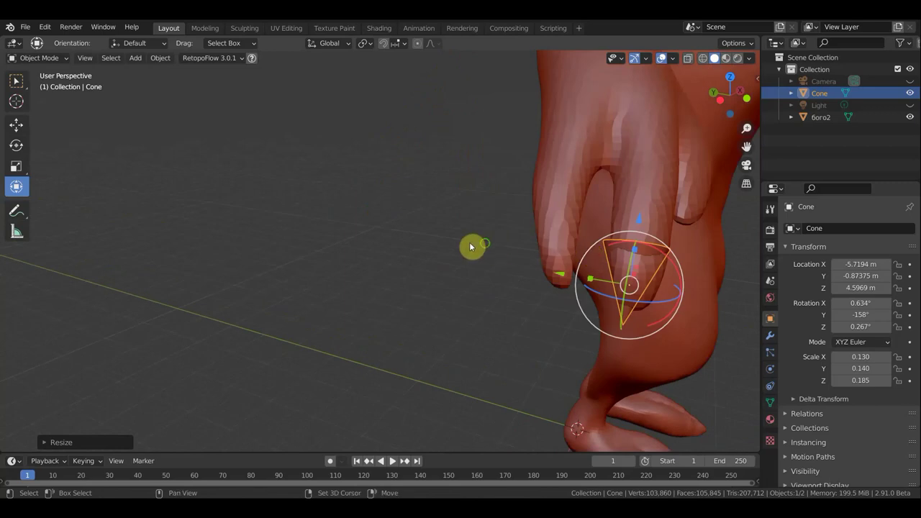
{"action": "middle_click_drag", "start_coordinate": [470, 246], "coordinate": [433, 238]}
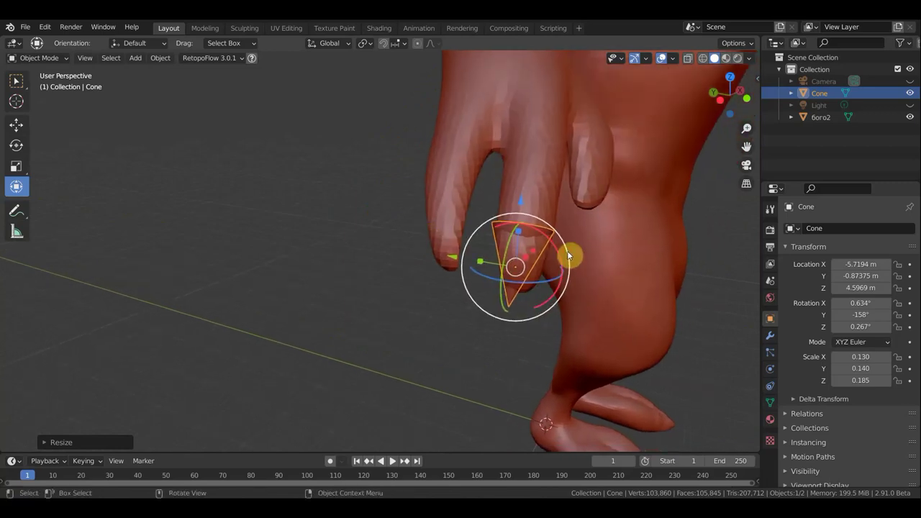
{"action": "left_click_drag", "start_coordinate": [566, 254], "coordinate": [569, 257]}
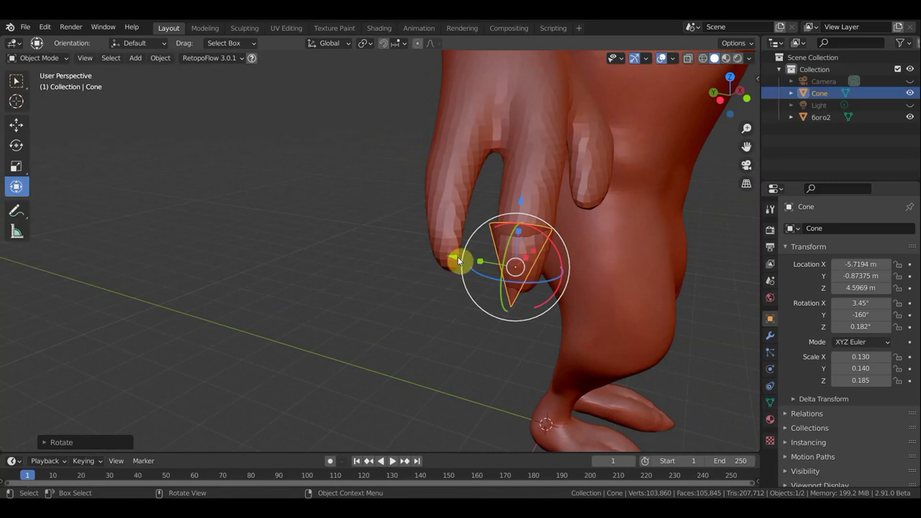
{"action": "left_click_drag", "start_coordinate": [455, 259], "coordinate": [438, 264]}
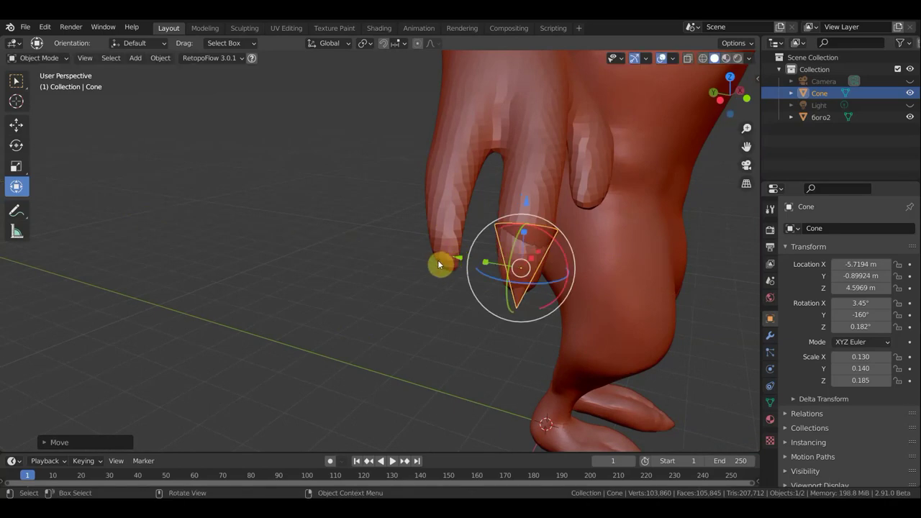
{"action": "mouse_move", "coordinate": [438, 264]}
{"action": "middle_mouse_down"}
{"action": "mouse_move", "coordinate": [385, 270]}
{"action": "mouse_move", "coordinate": [425, 270]}
{"action": "middle_mouse_up"}
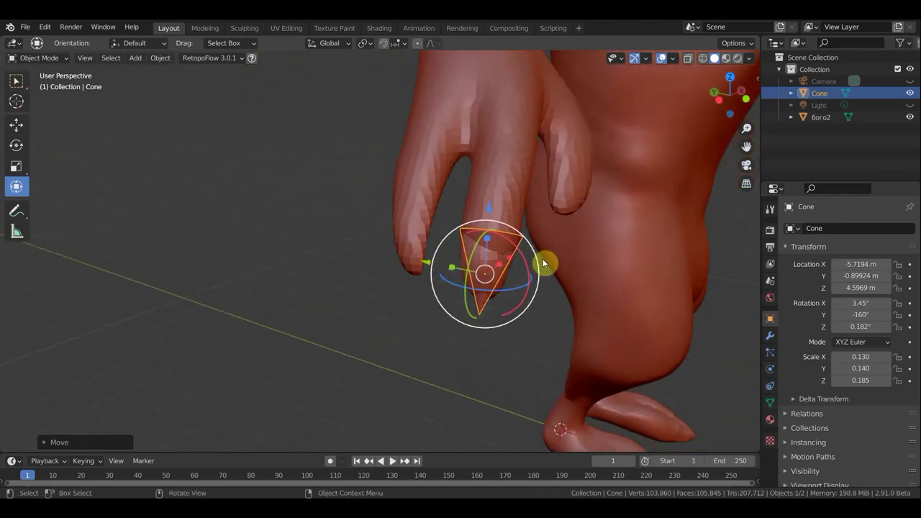
{"action": "mouse_move", "coordinate": [543, 272]}
{"action": "middle_mouse_down"}
{"action": "mouse_move", "coordinate": [394, 272]}
{"action": "mouse_move", "coordinate": [493, 278]}
{"action": "middle_mouse_up"}
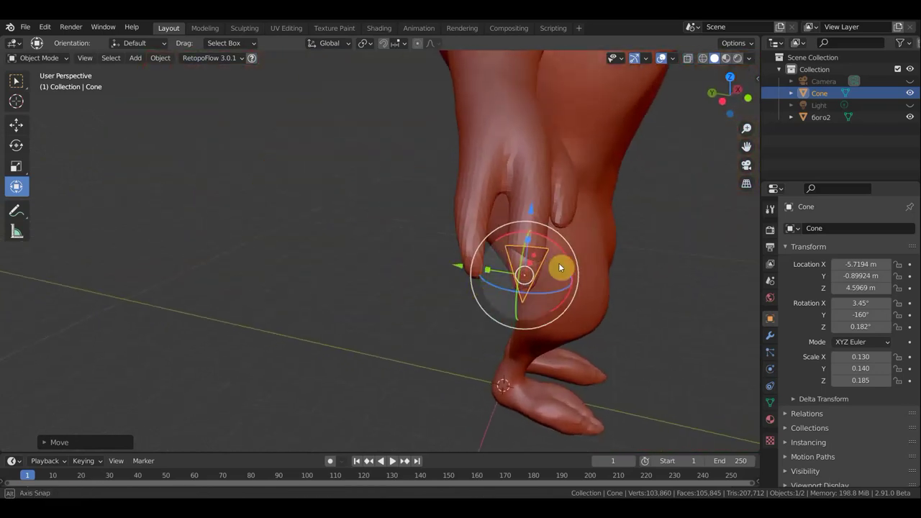
Step: Duplicate the claw in place as Cone.001 and move it toward the next finger
{"action": "key", "text": "shift+d"}
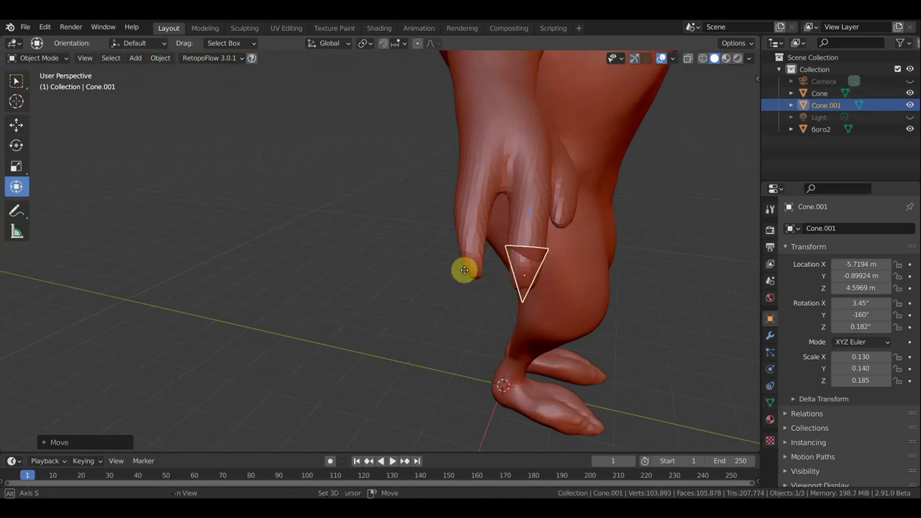
{"action": "right_click", "coordinate": [466, 271]}
{"action": "left_click_drag", "start_coordinate": [446, 264], "coordinate": [399, 275]}
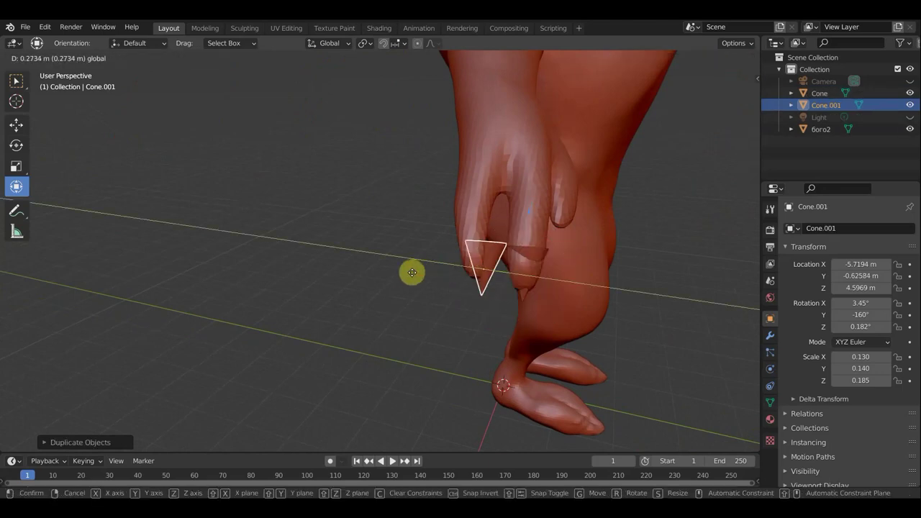
{"action": "left_click", "coordinate": [401, 276]}
{"action": "mouse_move", "coordinate": [403, 278]}
{"action": "middle_mouse_down"}
{"action": "mouse_move", "coordinate": [489, 298]}
{"action": "mouse_move", "coordinate": [565, 278]}
{"action": "mouse_move", "coordinate": [617, 244]}
{"action": "mouse_move", "coordinate": [456, 324]}
{"action": "mouse_move", "coordinate": [443, 306]}
{"action": "mouse_move", "coordinate": [453, 281]}
{"action": "middle_mouse_up"}
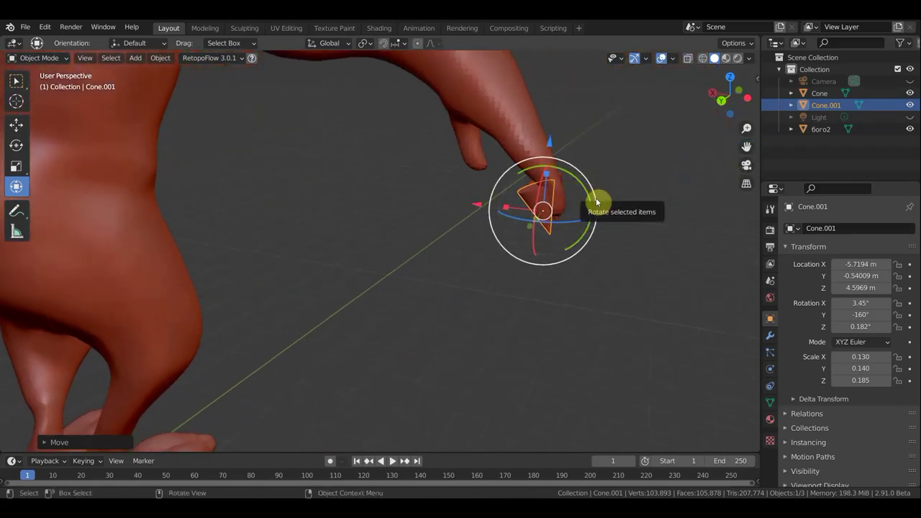
Step: Set Cone.001 onto the neighbouring fingertip, then duplicate it as Cone.002
{"action": "key", "text": "g"}
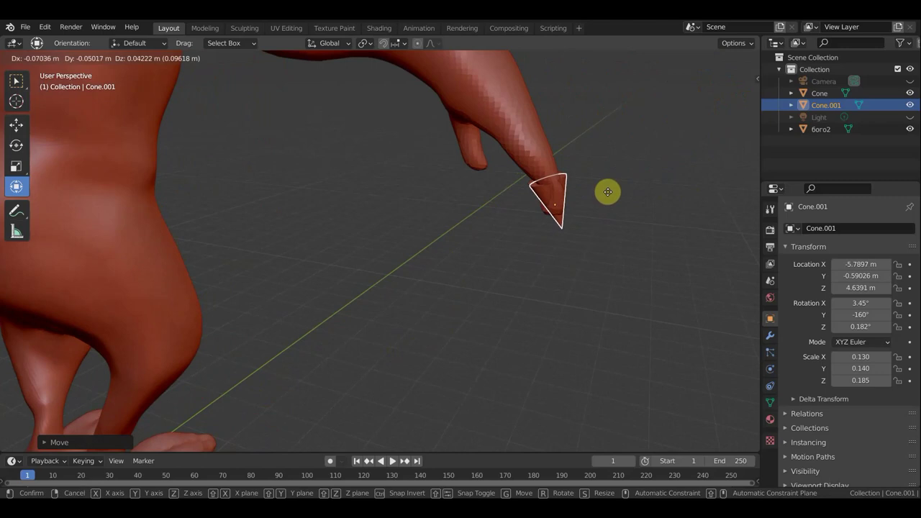
{"action": "left_click", "coordinate": [607, 192]}
{"action": "mouse_move", "coordinate": [608, 194]}
{"action": "middle_mouse_down"}
{"action": "mouse_move", "coordinate": [540, 222]}
{"action": "mouse_move", "coordinate": [452, 225]}
{"action": "middle_mouse_up"}
{"action": "key", "text": "g"}
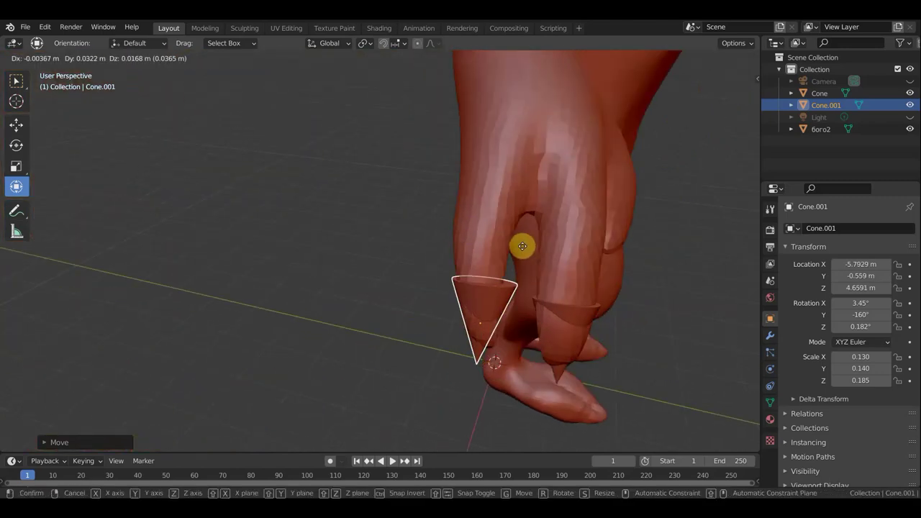
{"action": "left_click", "coordinate": [523, 246]}
{"action": "middle_click_drag", "start_coordinate": [513, 256], "coordinate": [378, 235]}
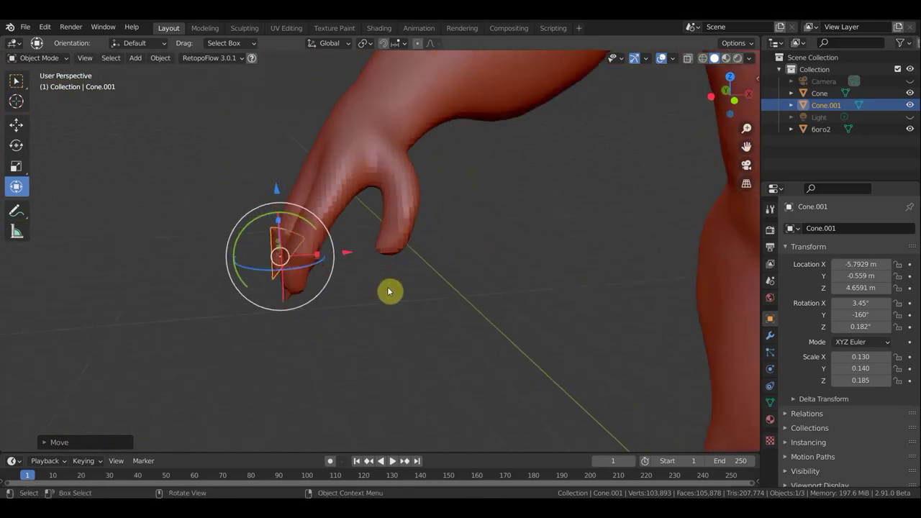
{"action": "key", "text": "shift+d"}
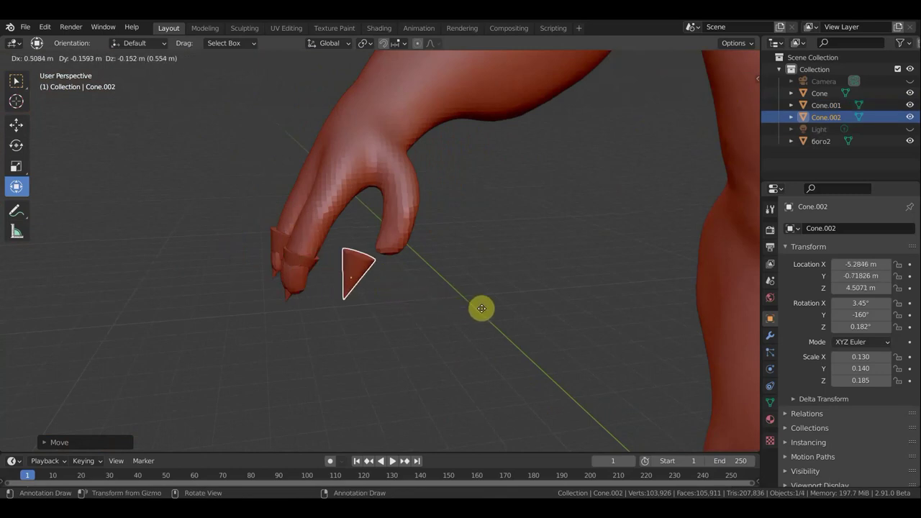
Step: Move Cone.002 onto another fingertip as the third claw
{"action": "left_click", "coordinate": [503, 277]}
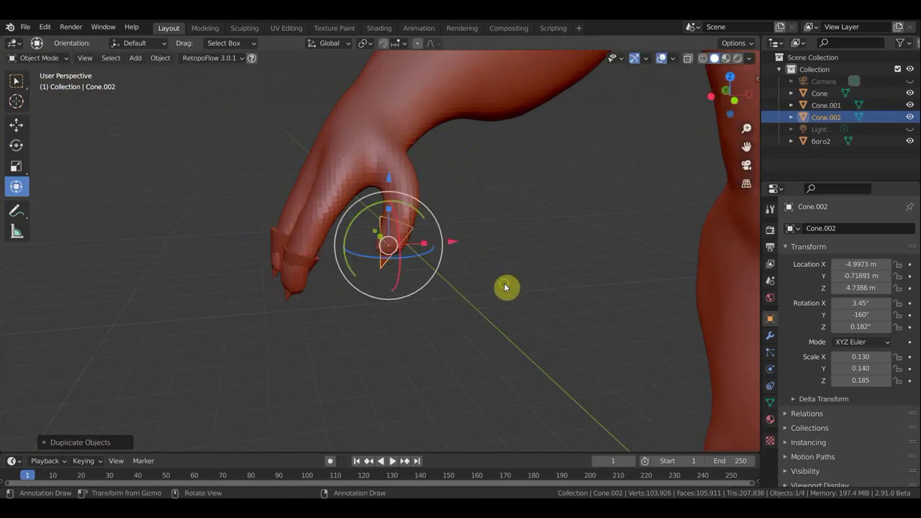
{"action": "mouse_move", "coordinate": [506, 287]}
{"action": "middle_mouse_down"}
{"action": "mouse_move", "coordinate": [384, 287]}
{"action": "mouse_move", "coordinate": [408, 281]}
{"action": "middle_mouse_up"}
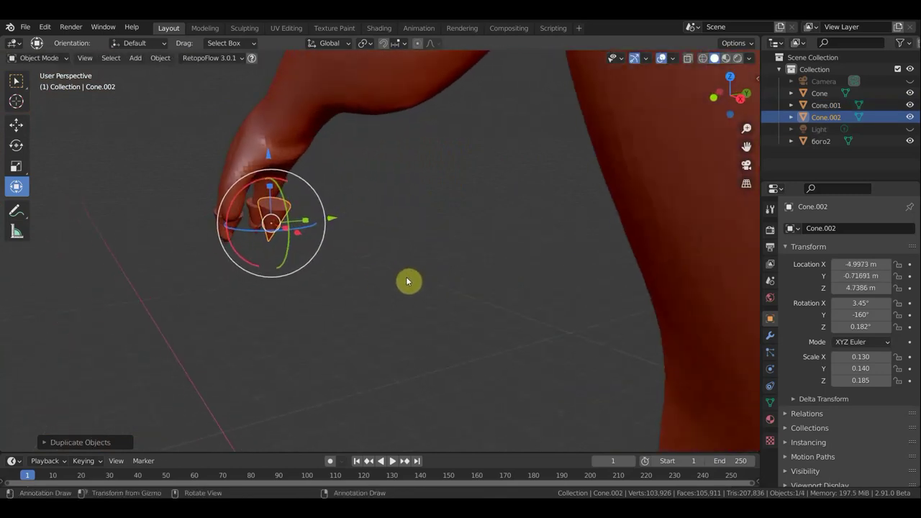
{"action": "key", "text": "g"}
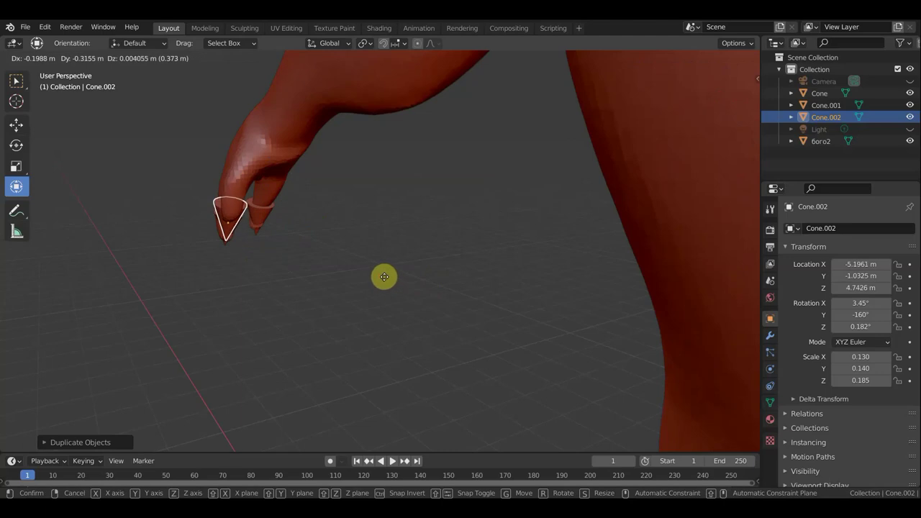
{"action": "left_click", "coordinate": [384, 277]}
{"action": "mouse_move", "coordinate": [405, 286]}
{"action": "middle_mouse_down"}
{"action": "mouse_move", "coordinate": [504, 296]}
{"action": "mouse_move", "coordinate": [524, 278]}
{"action": "mouse_move", "coordinate": [448, 271]}
{"action": "mouse_move", "coordinate": [447, 259]}
{"action": "middle_mouse_up"}
{"action": "key", "text": "g"}
{"action": "left_click", "coordinate": [539, 271]}
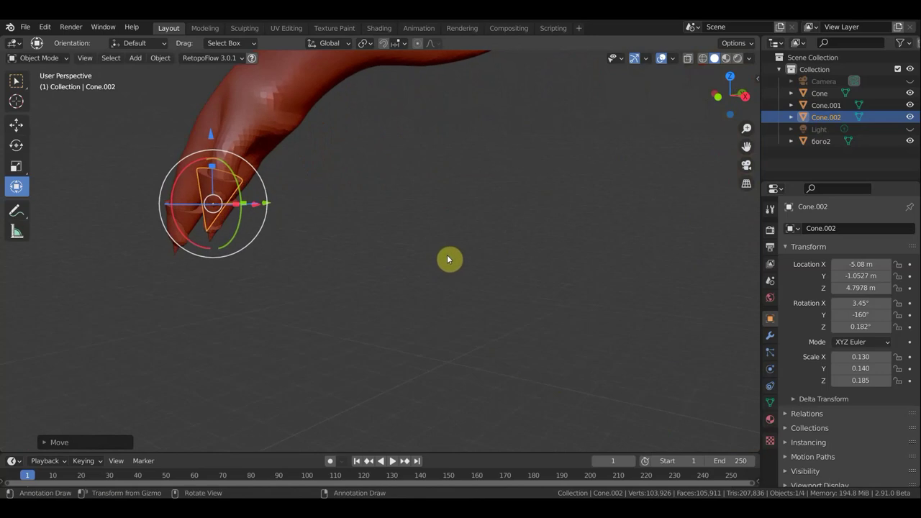
Step: Shrink the third claw to 0.119 × 0.119 × 0.159, matching its X and Y widths
{"action": "key", "text": "s"}
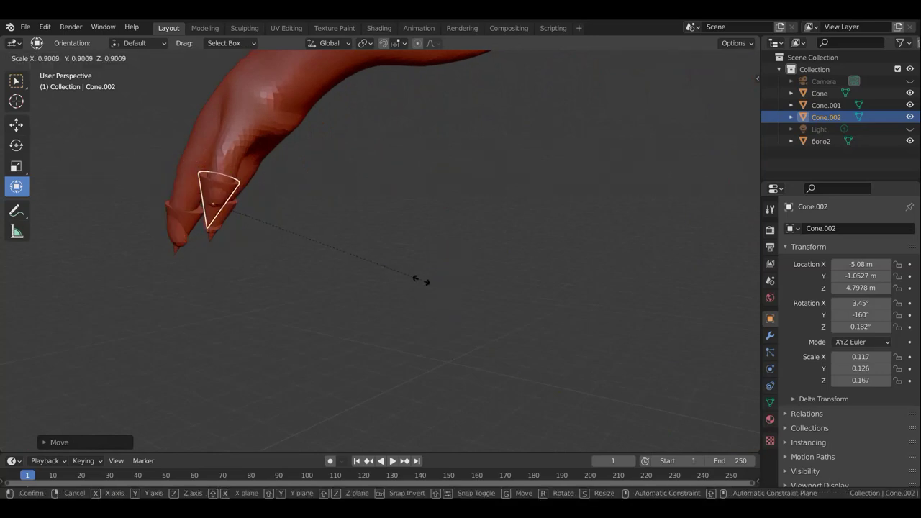
{"action": "left_click", "coordinate": [410, 279]}
{"action": "scroll", "coordinate": [389, 279], "scroll_direction": "up", "scroll_amount": 5}
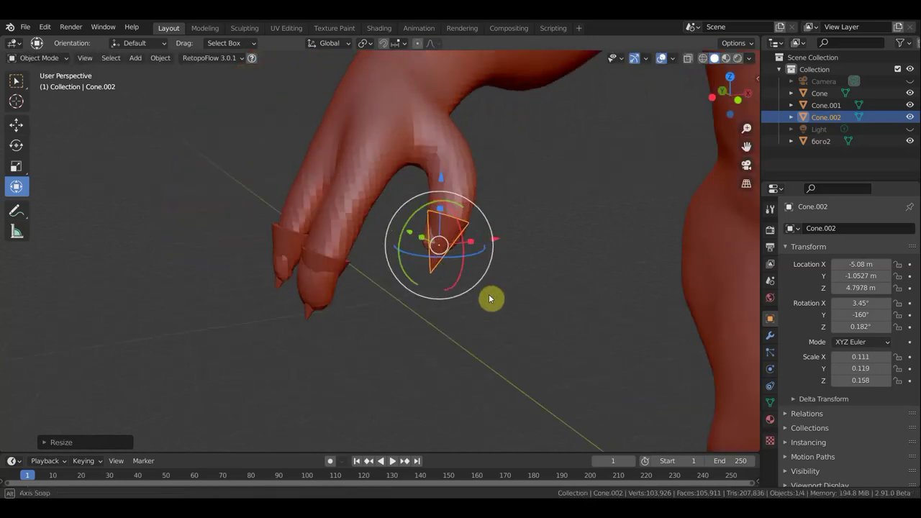
{"action": "middle_click_drag", "start_coordinate": [490, 298], "coordinate": [482, 269]}
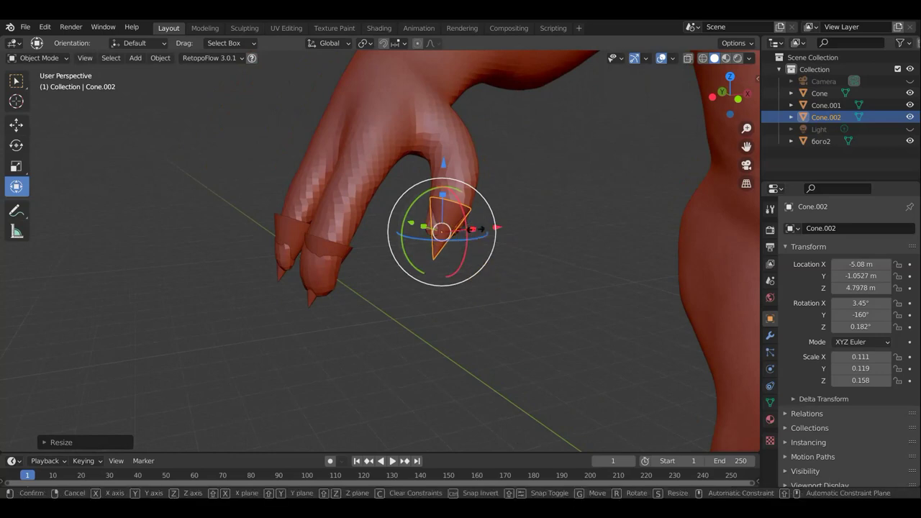
{"action": "left_click_drag", "start_coordinate": [474, 228], "coordinate": [481, 234]}
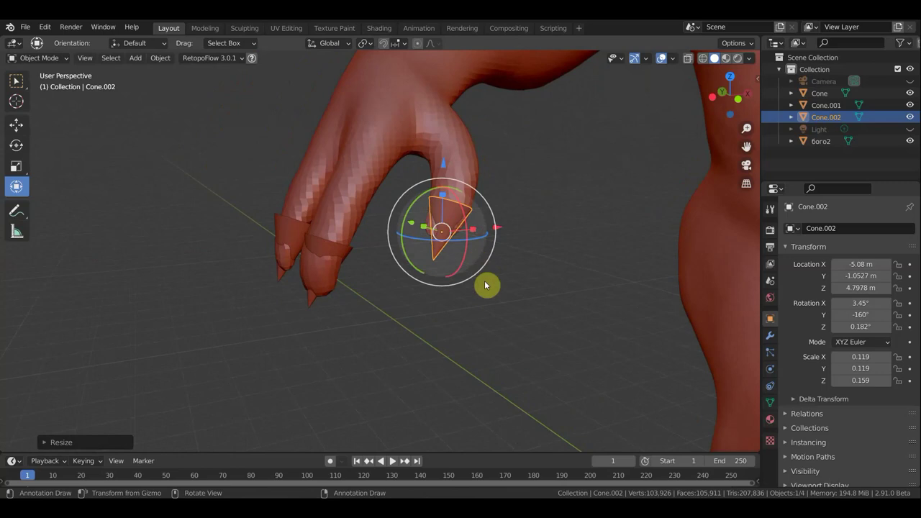
{"action": "mouse_move", "coordinate": [468, 312]}
{"action": "middle_mouse_down"}
{"action": "mouse_move", "coordinate": [385, 305]}
{"action": "mouse_move", "coordinate": [494, 298]}
{"action": "mouse_move", "coordinate": [468, 312]}
{"action": "mouse_move", "coordinate": [409, 300]}
{"action": "mouse_move", "coordinate": [333, 329]}
{"action": "mouse_move", "coordinate": [167, 353]}
{"action": "middle_mouse_up"}
{"action": "key", "text": "KP_1"}
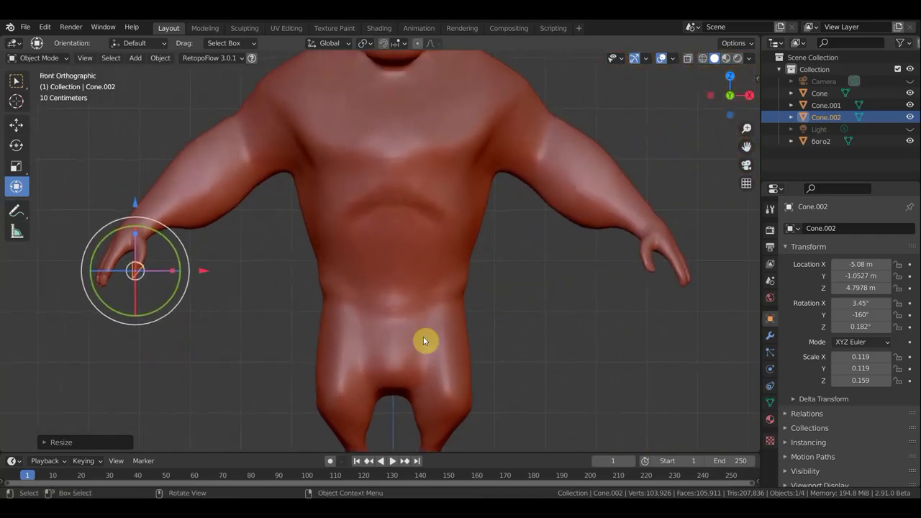
{"action": "left_click", "coordinate": [770, 335]}
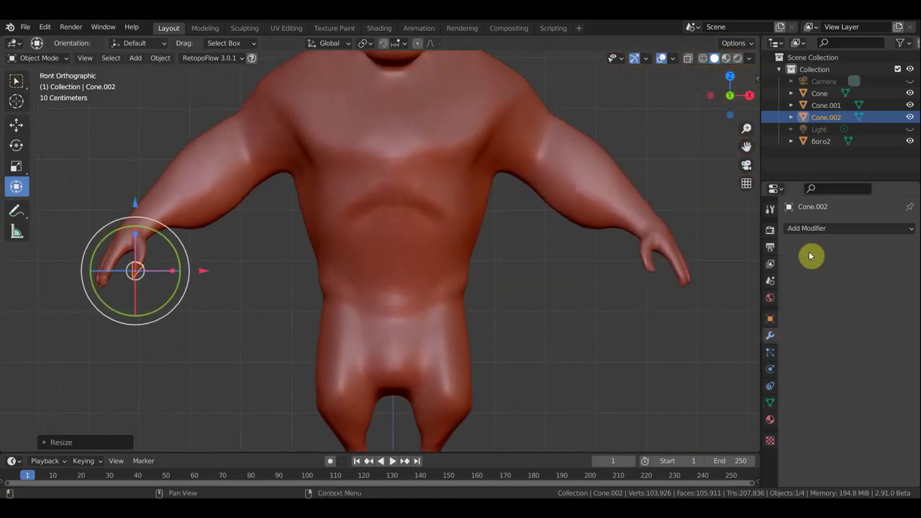
{"action": "left_click", "coordinate": [809, 231]}
{"action": "left_click", "coordinate": [678, 353]}
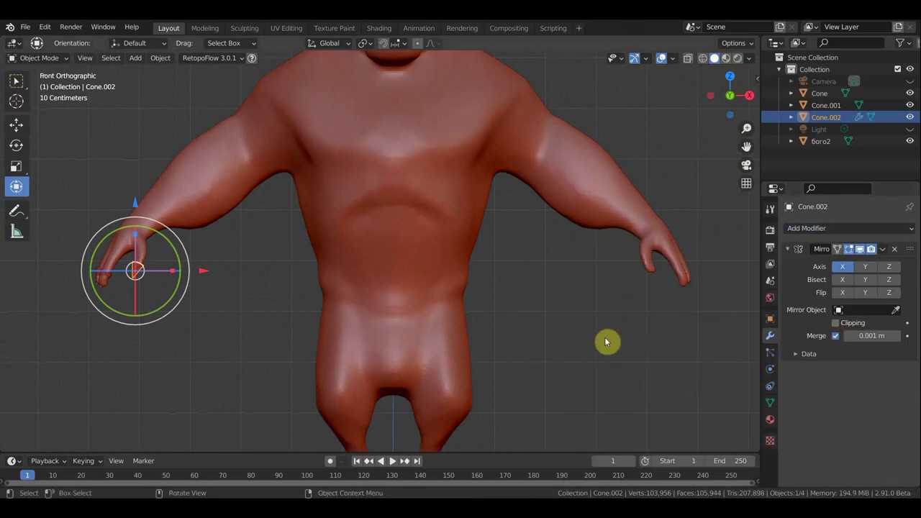
{"action": "middle_click_drag", "start_coordinate": [641, 344], "coordinate": [701, 344], "text": "shift"}
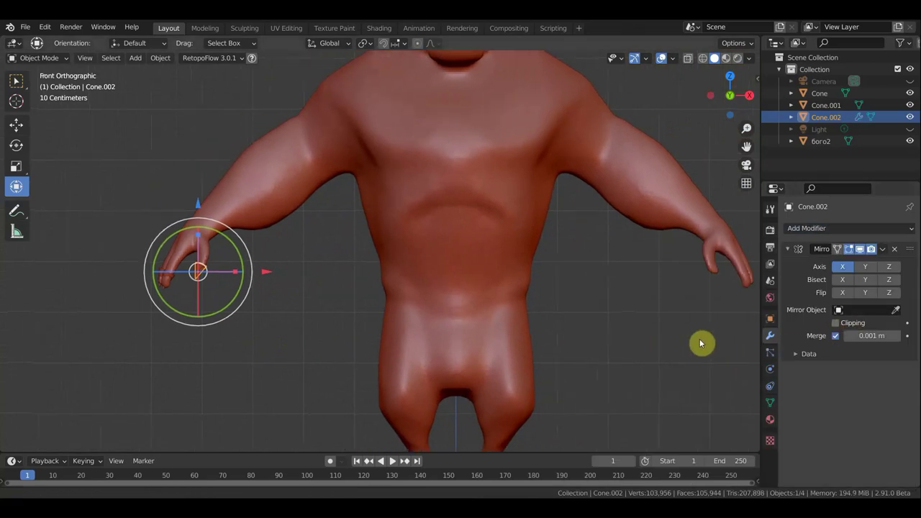
{"action": "left_click", "coordinate": [859, 268]}
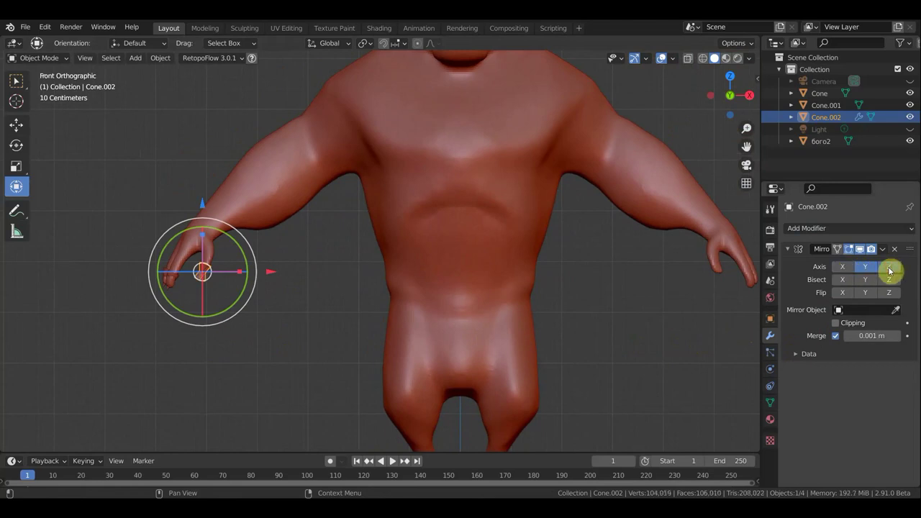
{"action": "left_click", "coordinate": [867, 267]}
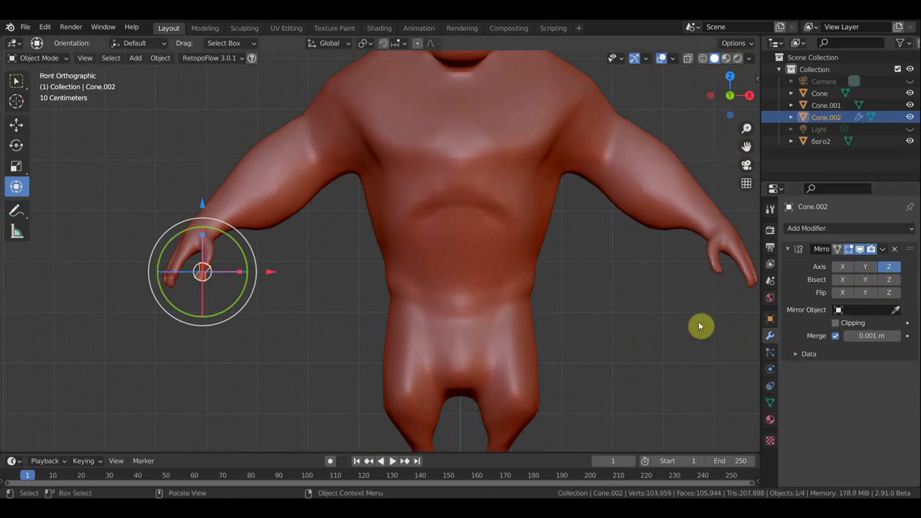
{"action": "left_click", "coordinate": [843, 267]}
{"action": "left_click", "coordinate": [889, 267]}
{"action": "left_click", "coordinate": [896, 310]}
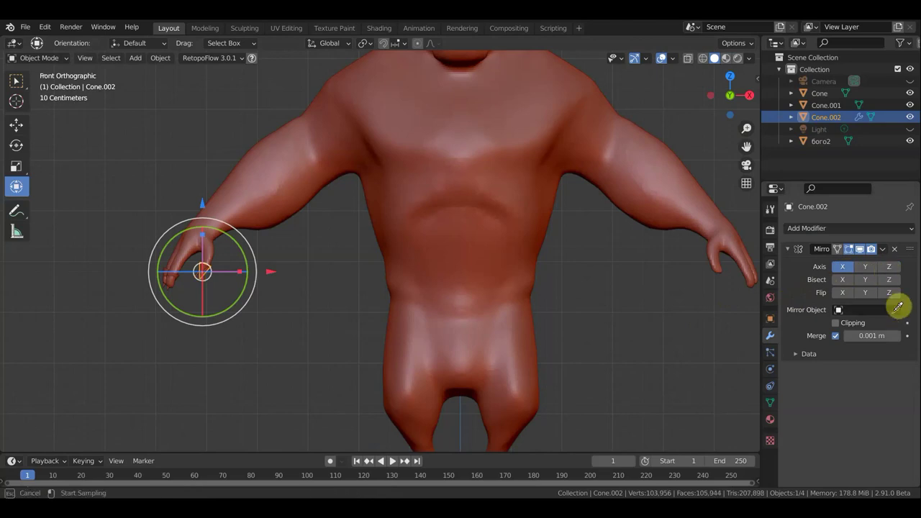
{"action": "left_click", "coordinate": [520, 212]}
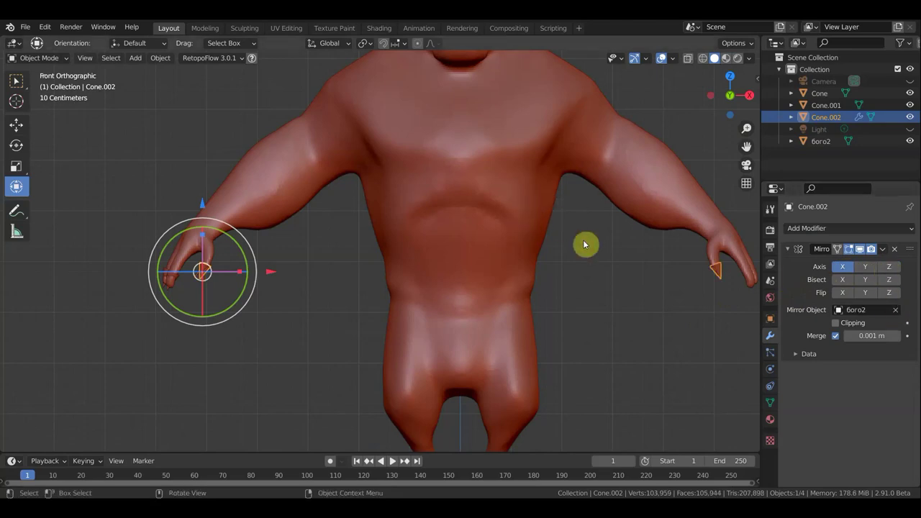
{"action": "mouse_move", "coordinate": [628, 308]}
{"action": "middle_mouse_down"}
{"action": "mouse_move", "coordinate": [442, 315]}
{"action": "mouse_move", "coordinate": [569, 311]}
{"action": "mouse_move", "coordinate": [551, 310]}
{"action": "middle_mouse_up"}
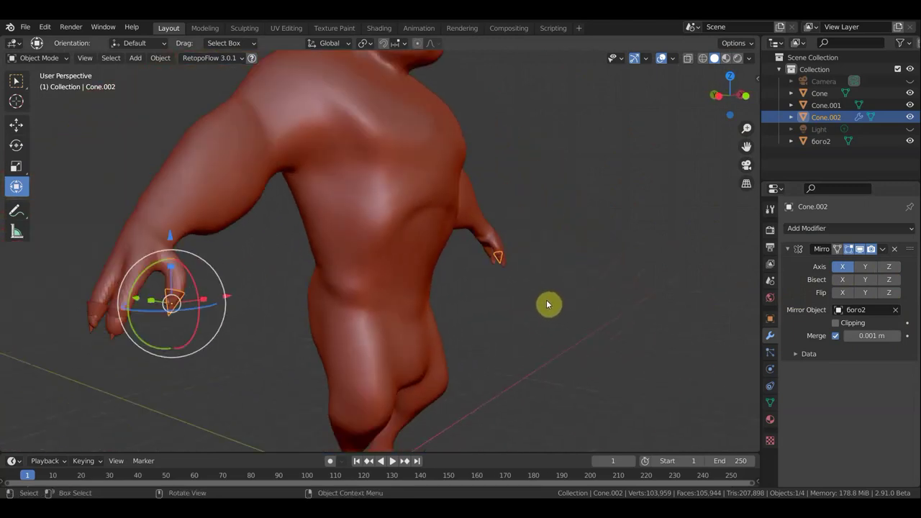
Step: Remove the claw's Mirror modifier, then join the three claw cones into one object
{"action": "left_click", "coordinate": [896, 249]}
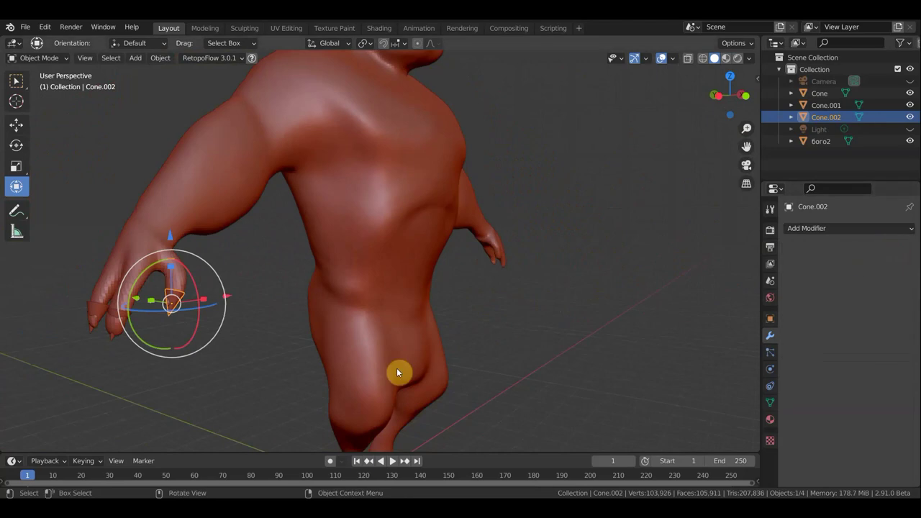
{"action": "left_click", "coordinate": [93, 311], "text": "shift"}
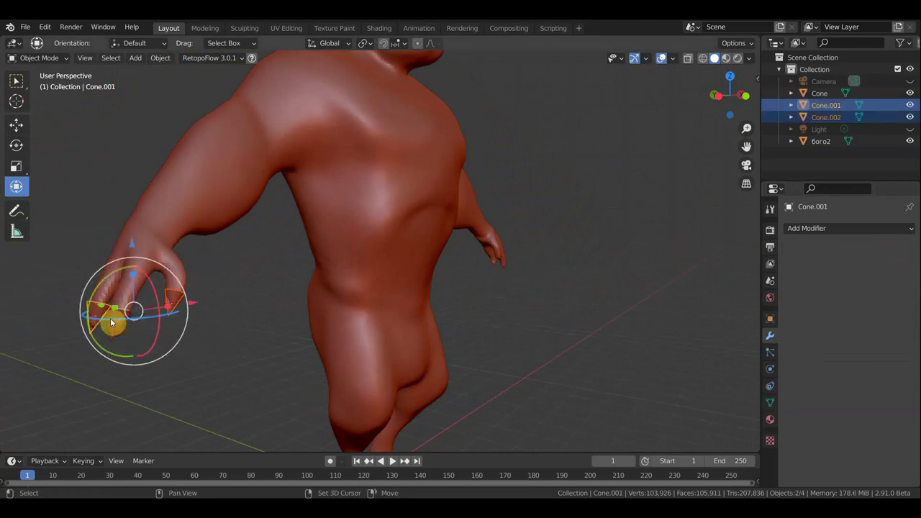
{"action": "left_click", "coordinate": [117, 320], "text": "shift"}
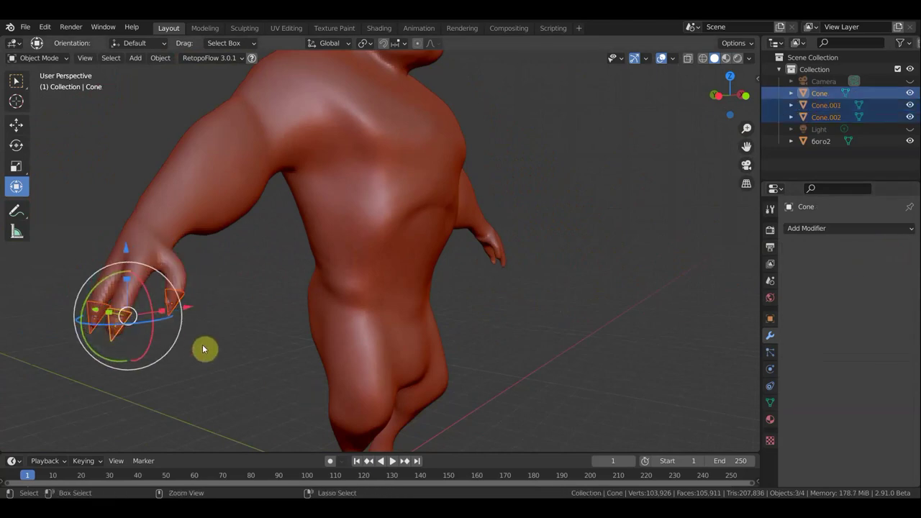
{"action": "key", "text": "ctrl+j"}
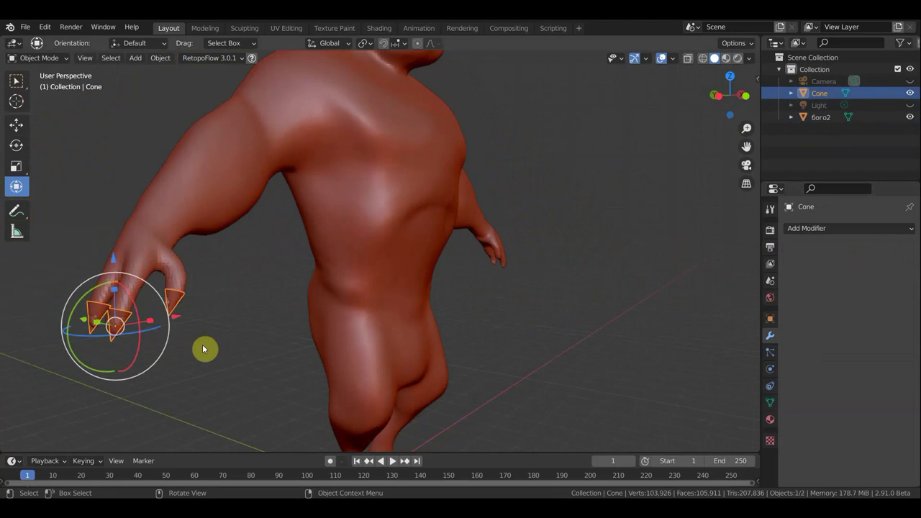
Step: Add a Mirror modifier to the claws with the body mesh as Mirror Object
{"action": "left_click", "coordinate": [812, 229]}
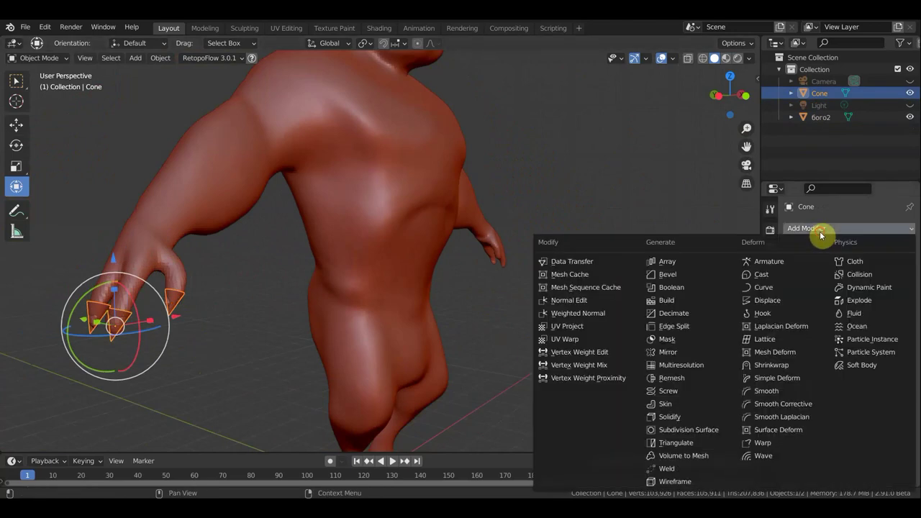
{"action": "left_click", "coordinate": [680, 351]}
{"action": "left_click", "coordinate": [896, 311]}
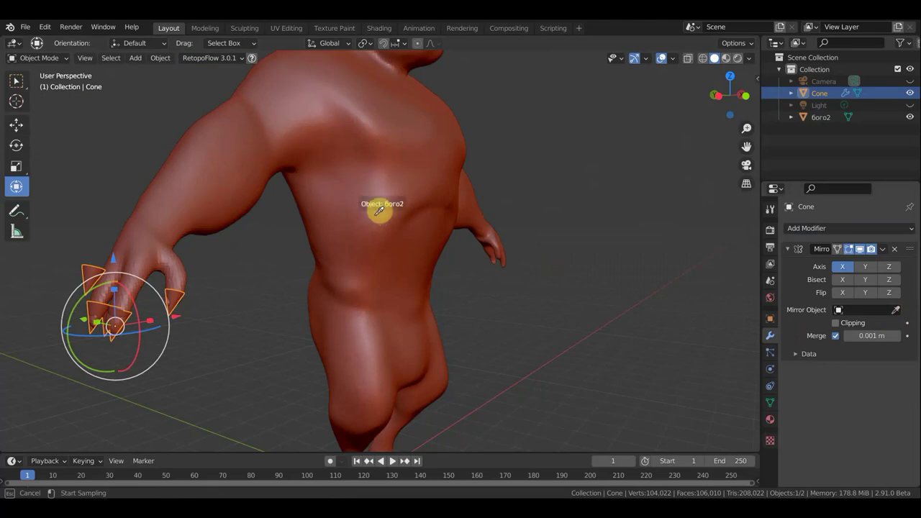
{"action": "left_click", "coordinate": [386, 211]}
Step: Check the mirrored claws from the front and select the body together with the claws
{"action": "mouse_move", "coordinate": [631, 302]}
{"action": "middle_mouse_down"}
{"action": "mouse_move", "coordinate": [414, 312]}
{"action": "mouse_move", "coordinate": [520, 310]}
{"action": "mouse_move", "coordinate": [541, 300]}
{"action": "middle_mouse_up"}
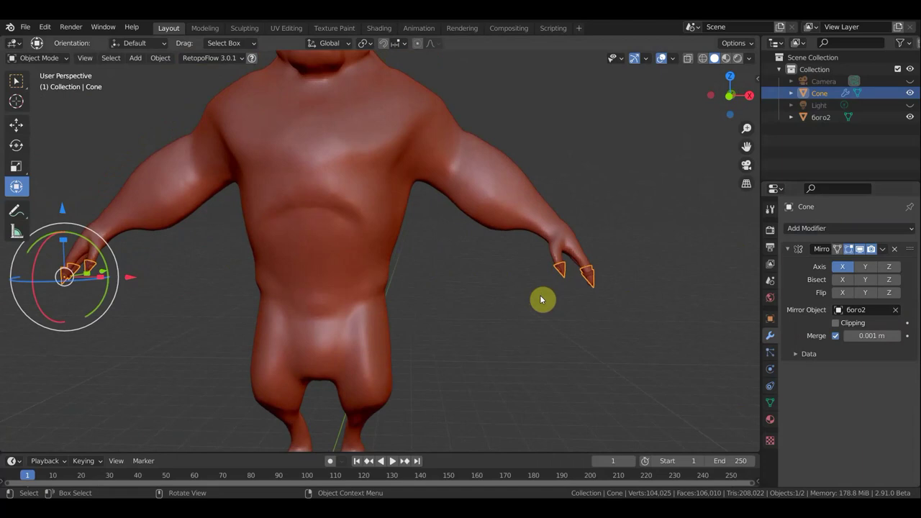
{"action": "middle_click_drag", "start_coordinate": [471, 333], "coordinate": [547, 231], "text": "shift"}
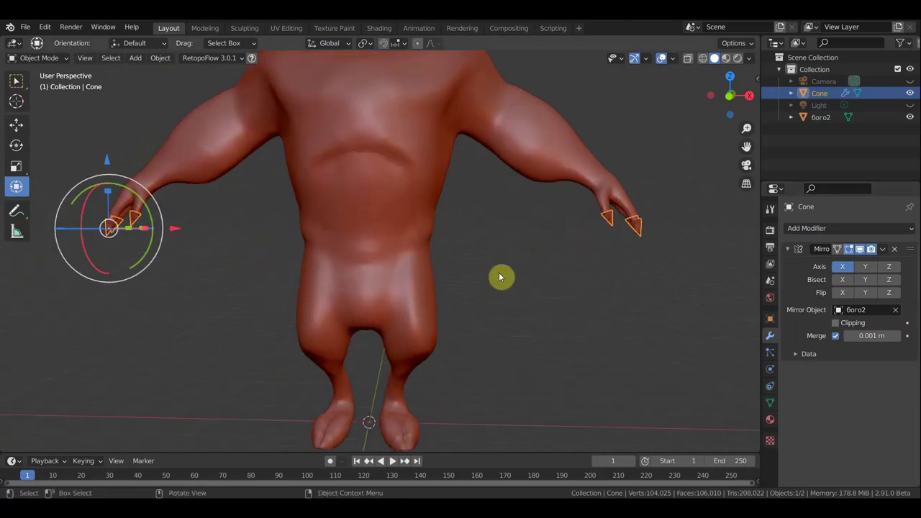
{"action": "scroll", "coordinate": [508, 279], "scroll_direction": "down", "scroll_amount": 2}
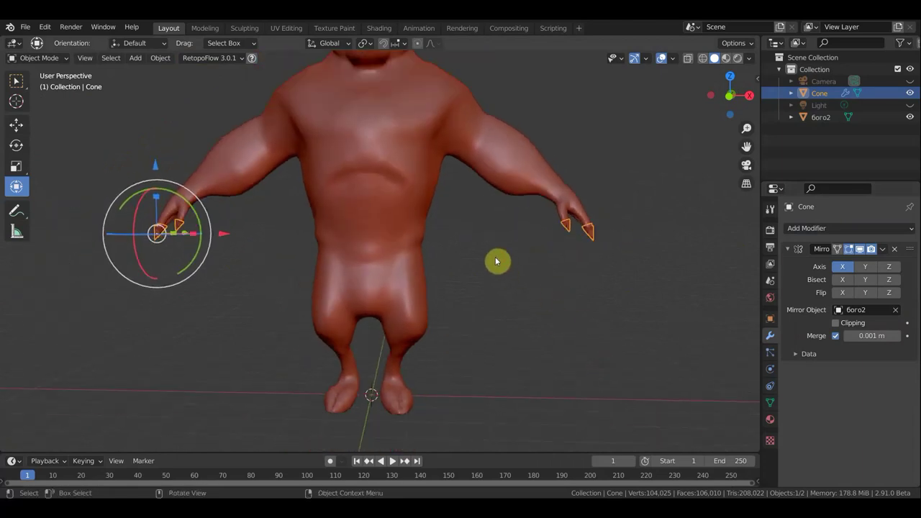
{"action": "scroll", "coordinate": [495, 261], "scroll_direction": "up", "scroll_amount": 2}
{"action": "mouse_move", "coordinate": [496, 261]}
{"action": "middle_mouse_down", "text": "shift"}
{"action": "mouse_move", "coordinate": [555, 345]}
{"action": "mouse_move", "coordinate": [535, 365]}
{"action": "middle_mouse_up", "text": "shift"}
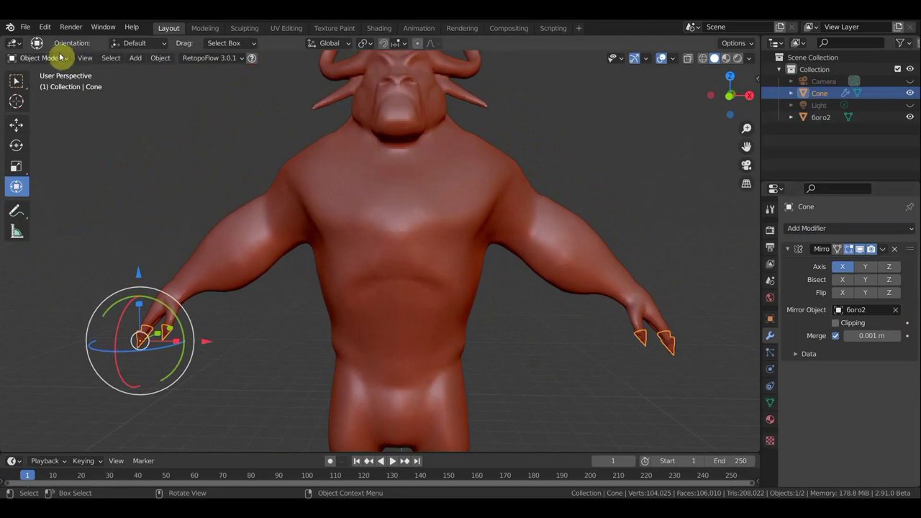
{"action": "left_click", "coordinate": [338, 207], "text": "shift"}
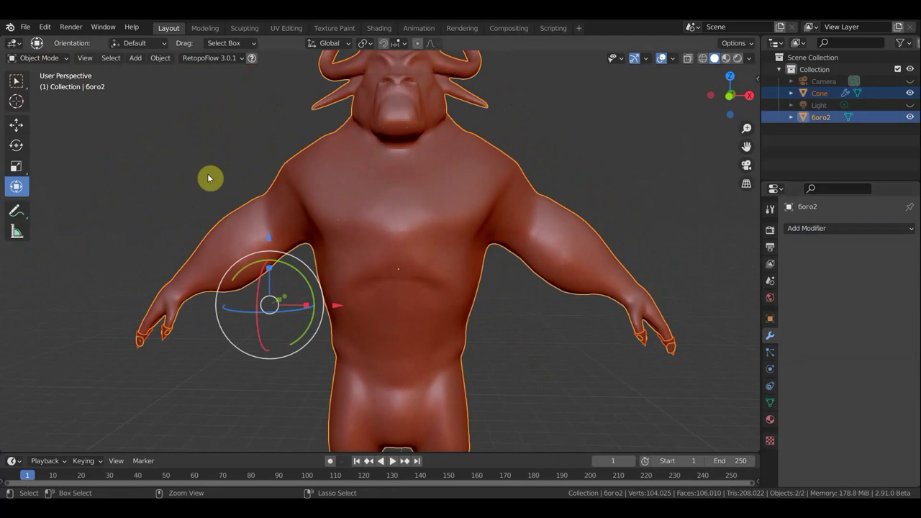
Step: Undo an early join attempt and apply the Mirror modifier on the claw object
{"action": "key", "text": "ctrl+KP_Subtract"}
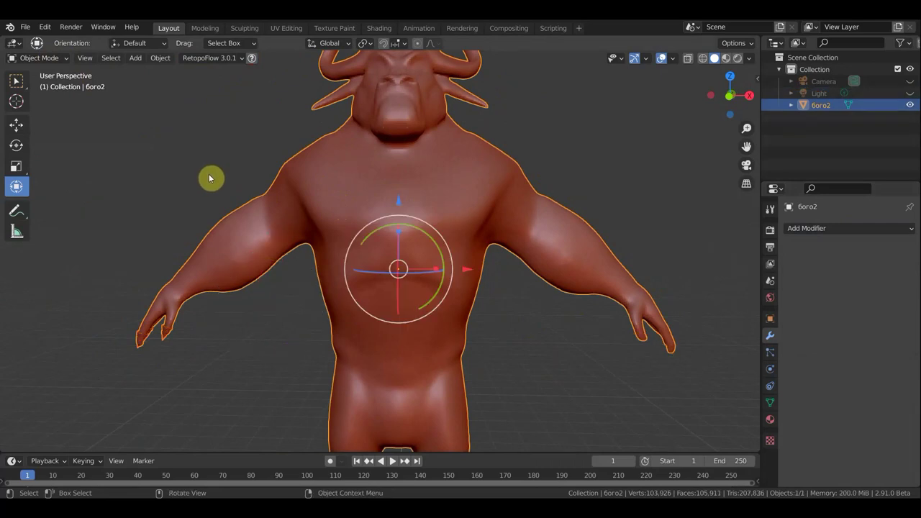
{"action": "key", "text": "ctrl+z"}
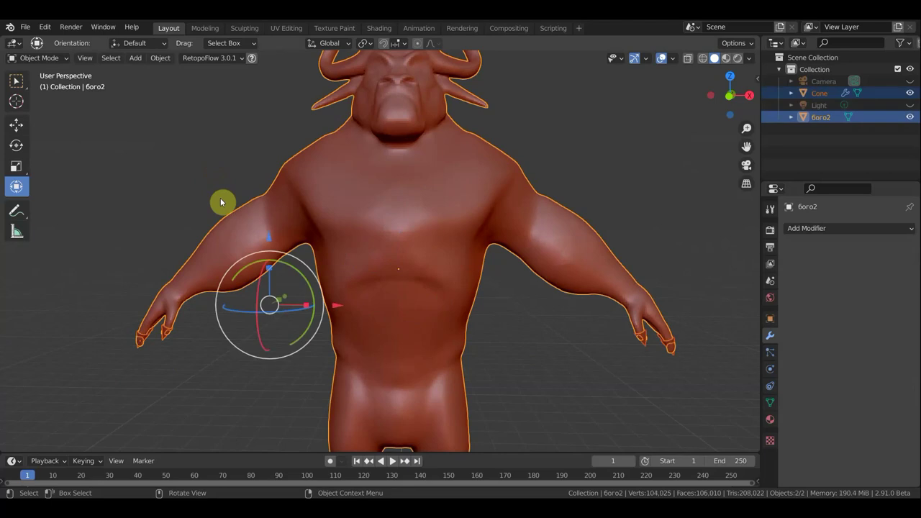
{"action": "left_click", "coordinate": [669, 345]}
{"action": "left_click", "coordinate": [883, 249]}
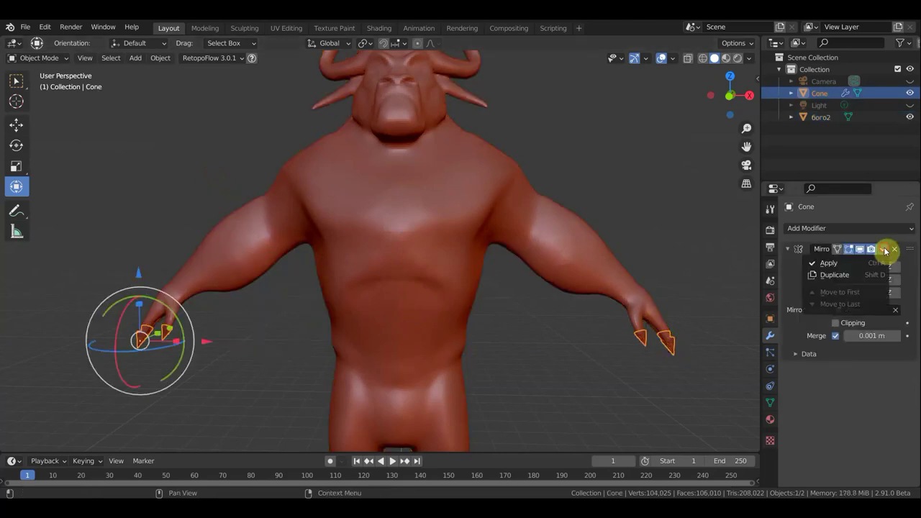
{"action": "left_click", "coordinate": [829, 263]}
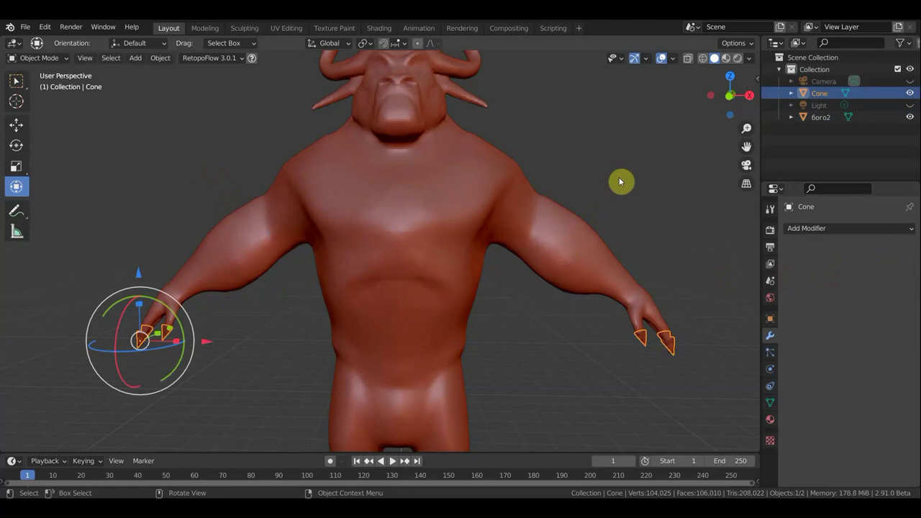
Step: Select the claws, then the body as active, and join them with Ctrl+J
{"action": "left_click", "coordinate": [405, 245]}
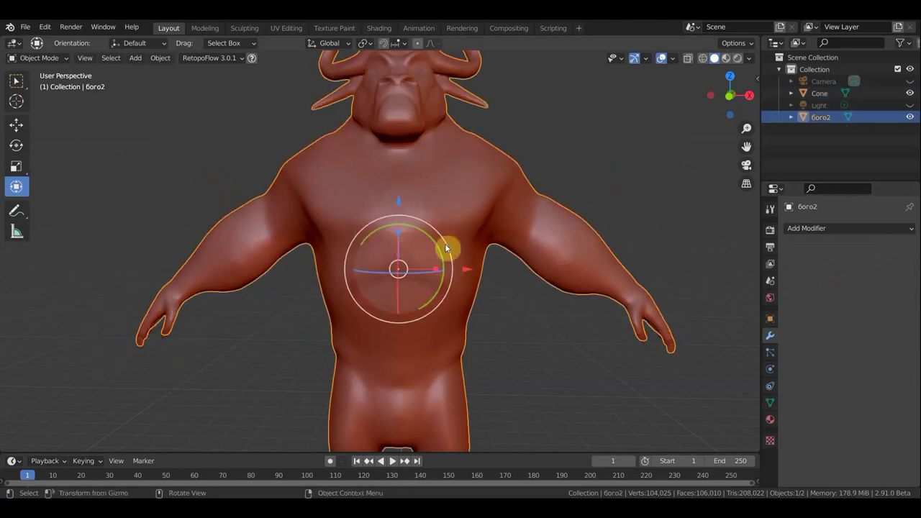
{"action": "left_click", "coordinate": [636, 215]}
{"action": "left_click", "coordinate": [167, 335]}
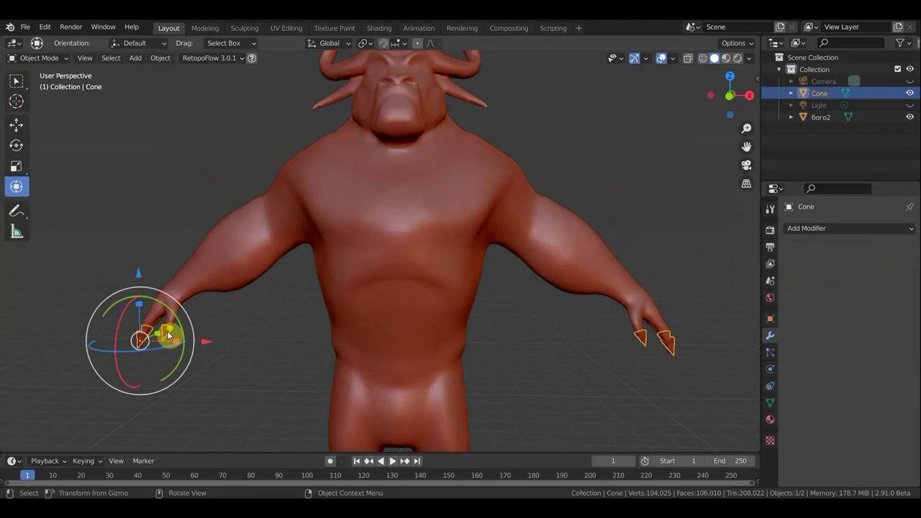
{"action": "left_click", "coordinate": [248, 266], "text": "shift"}
{"action": "key", "text": "ctrl+j"}
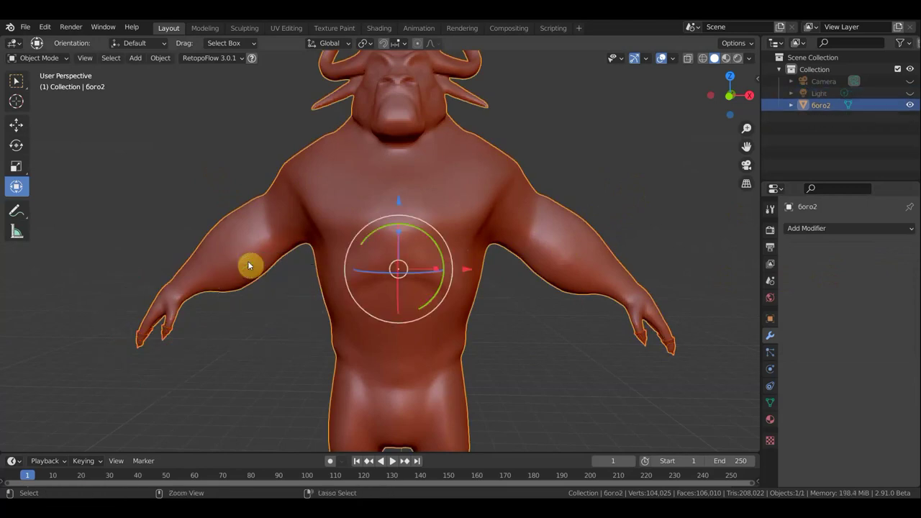
{"action": "left_click", "coordinate": [39, 58]}
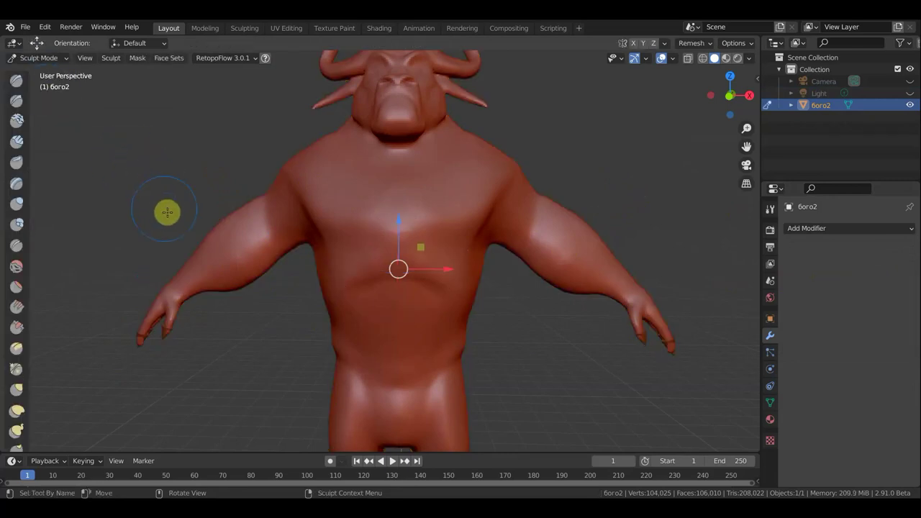
Step: Zoom to a side view of the left arm and switch to the Draw sculpting brush
{"action": "scroll", "coordinate": [167, 211], "scroll_direction": "up", "scroll_amount": 3}
{"action": "mouse_move", "coordinate": [173, 224]}
{"action": "middle_mouse_down"}
{"action": "mouse_move", "coordinate": [408, 115]}
{"action": "mouse_move", "coordinate": [397, 188]}
{"action": "middle_mouse_up"}
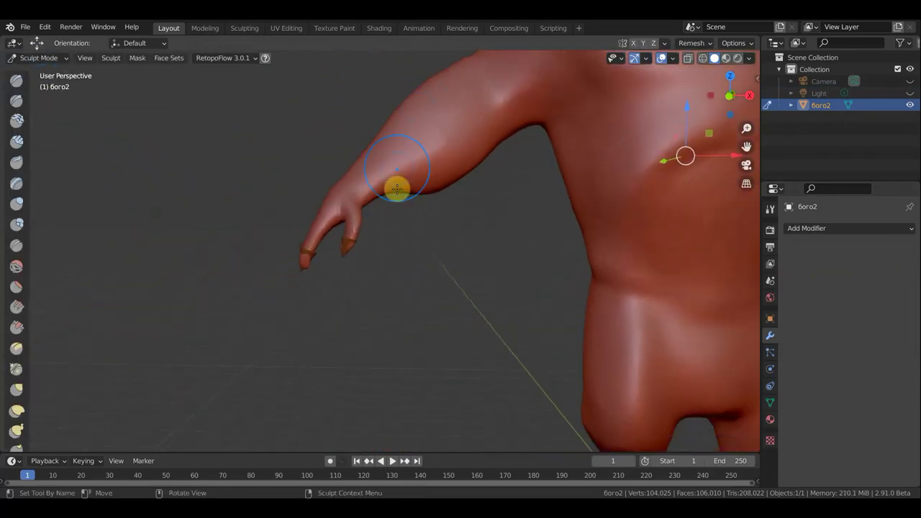
{"action": "scroll", "coordinate": [372, 216], "scroll_direction": "up", "scroll_amount": 5}
{"action": "scroll", "coordinate": [309, 225], "scroll_direction": "up", "scroll_amount": 3}
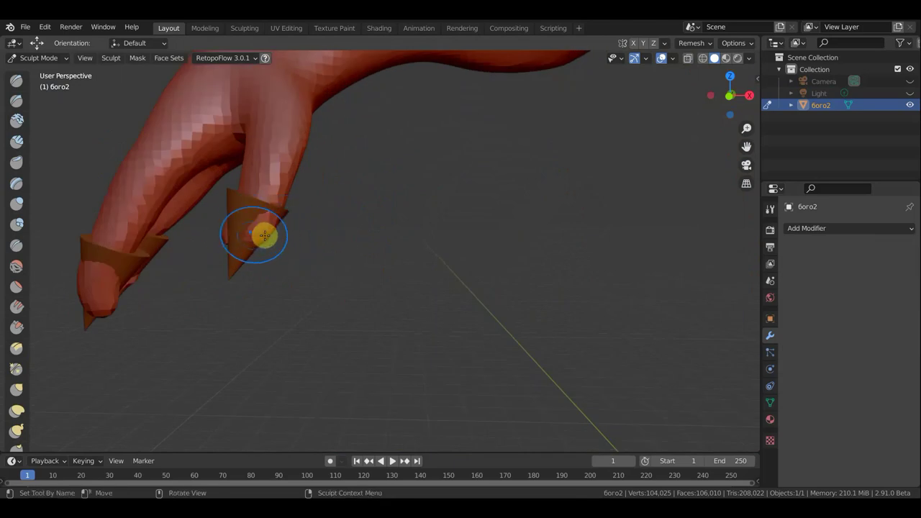
{"action": "key", "text": "g"}
{"action": "left_click", "coordinate": [264, 233]}
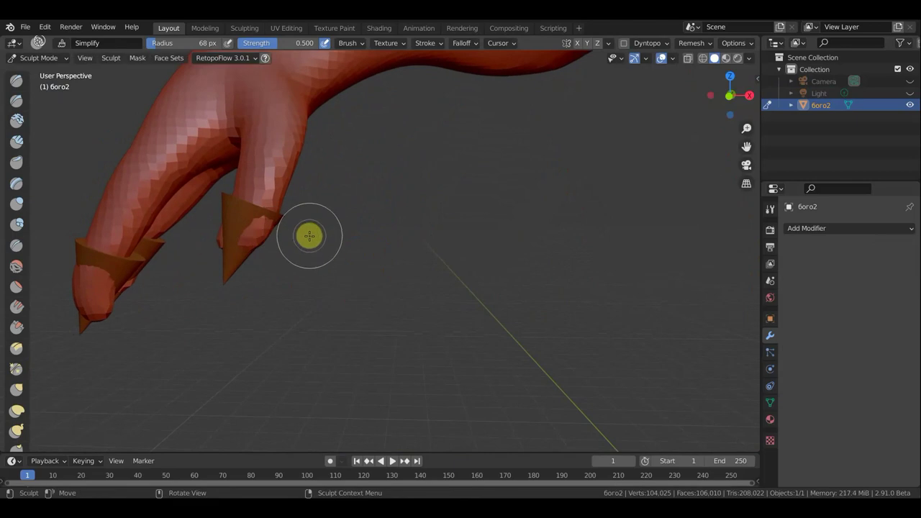
{"action": "left_click", "coordinate": [23, 86]}
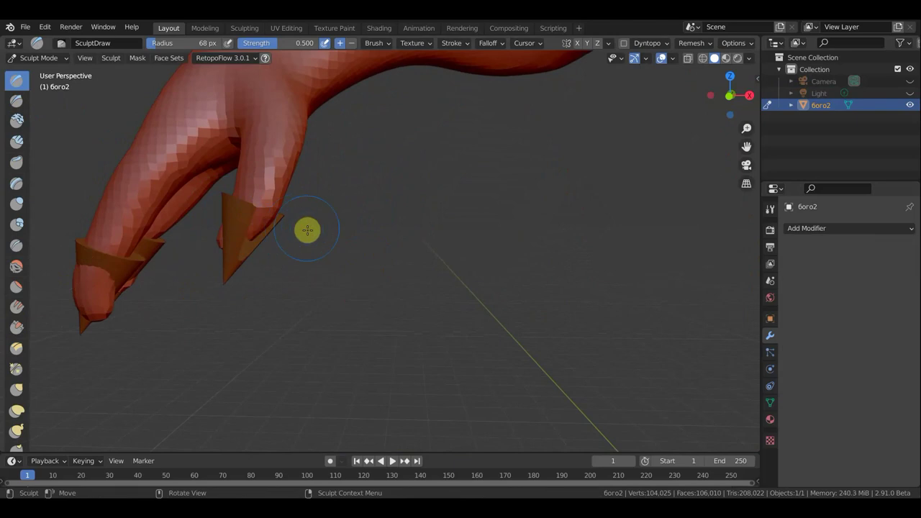
Step: Sculpt the fingertip surfaces around the claws, including beside the middle claw, with the Draw brush
{"action": "middle_click_drag", "start_coordinate": [282, 229], "coordinate": [314, 231]}
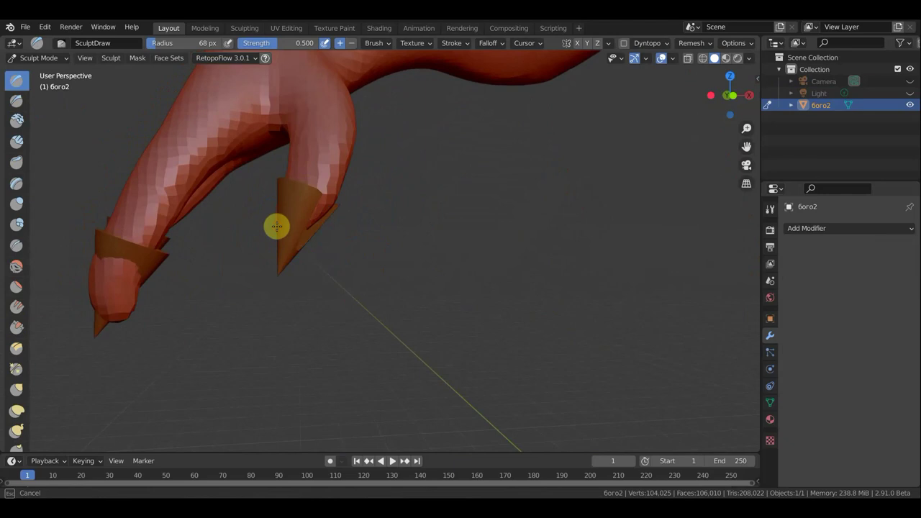
{"action": "left_click_drag", "start_coordinate": [295, 218], "coordinate": [312, 206], "text": "shift"}
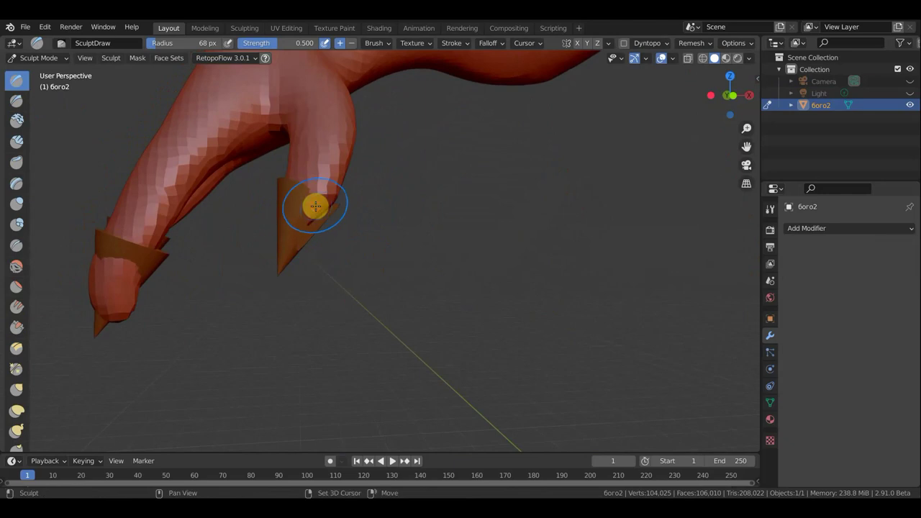
{"action": "mouse_move", "coordinate": [341, 250]}
{"action": "middle_mouse_down"}
{"action": "mouse_move", "coordinate": [274, 261]}
{"action": "mouse_move", "coordinate": [393, 259]}
{"action": "middle_mouse_up"}
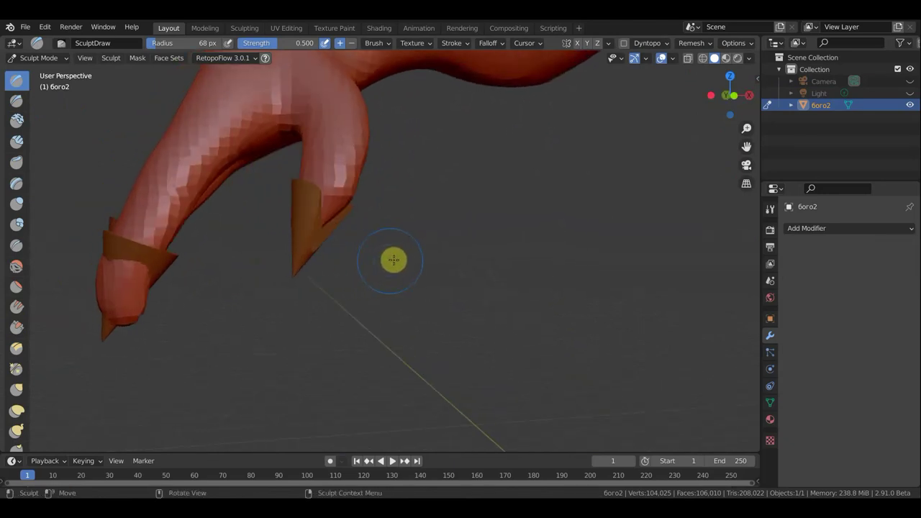
{"action": "scroll", "coordinate": [431, 257], "scroll_direction": "up", "scroll_amount": 3}
{"action": "middle_click_drag", "start_coordinate": [461, 255], "coordinate": [340, 272]}
{"action": "mouse_move", "coordinate": [339, 272]}
{"action": "left_mouse_down"}
{"action": "mouse_move", "coordinate": [323, 277]}
{"action": "mouse_move", "coordinate": [344, 308]}
{"action": "mouse_move", "coordinate": [292, 288]}
{"action": "left_mouse_up"}
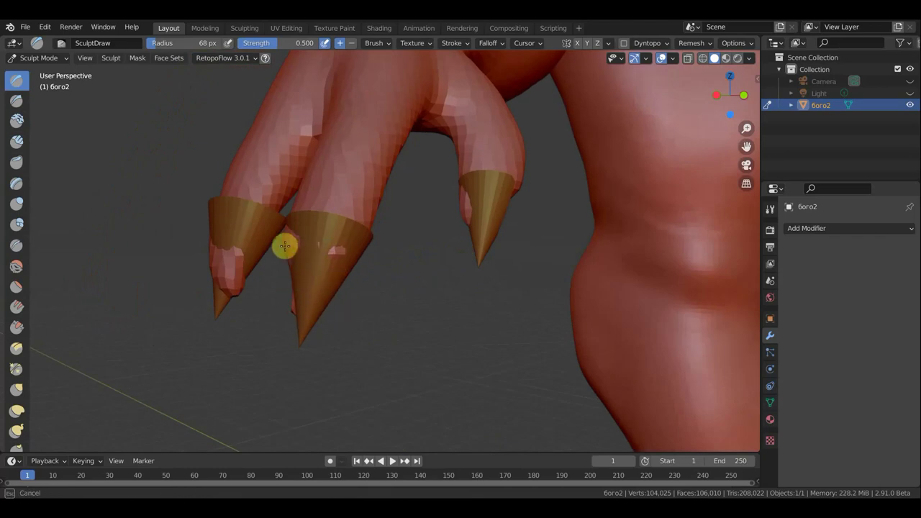
{"action": "middle_click_drag", "start_coordinate": [324, 272], "coordinate": [366, 267]}
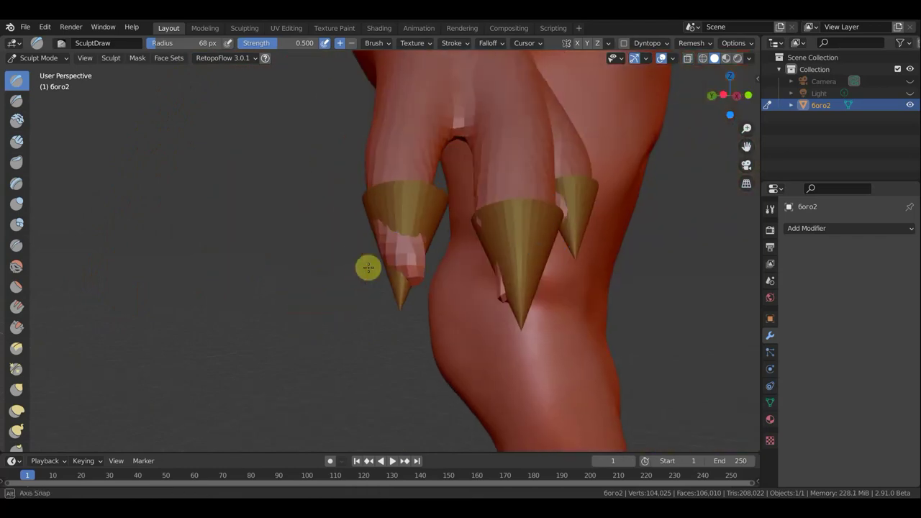
{"action": "left_click_drag", "start_coordinate": [483, 231], "coordinate": [514, 293]}
{"action": "middle_click_drag", "start_coordinate": [513, 294], "coordinate": [450, 295]}
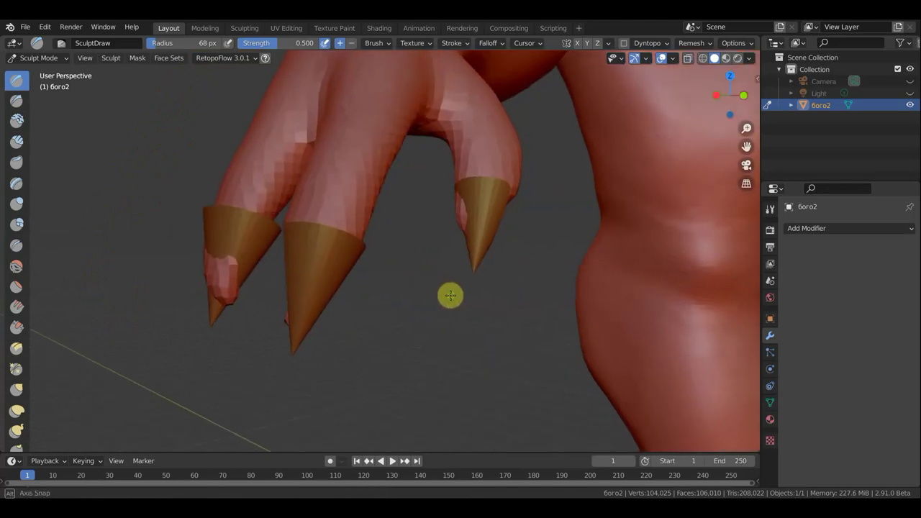
{"action": "scroll", "coordinate": [439, 296], "scroll_direction": "down", "scroll_amount": 2}
{"action": "scroll", "coordinate": [428, 294], "scroll_direction": "down", "scroll_amount": 1}
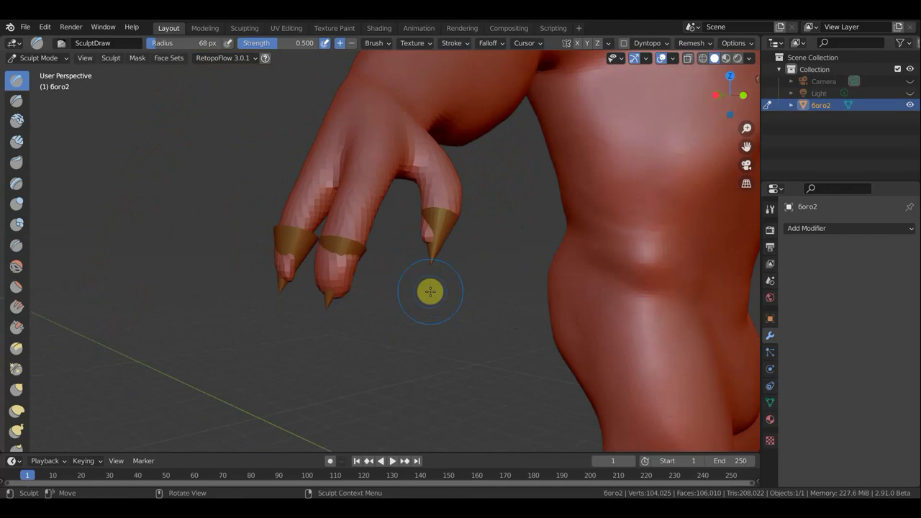
Step: Return to Object Mode and undo the join so the claws become a separate Cone again
{"action": "key", "text": "ctrl+z"}
{"action": "key", "text": "ctrl+z"}
{"action": "key", "text": "ctrl+Tab"}
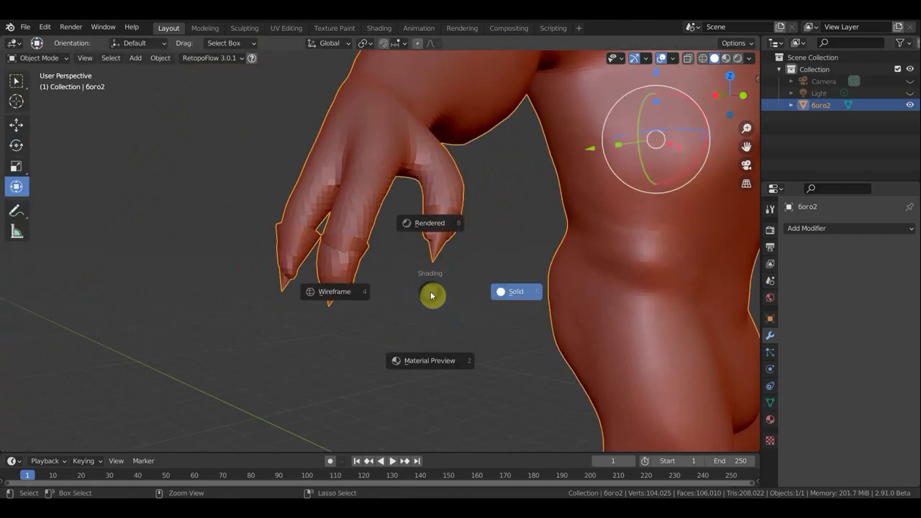
{"action": "key", "text": "ctrl+z"}
{"action": "key", "text": "ctrl+z"}
{"action": "key", "text": "ctrl+z"}
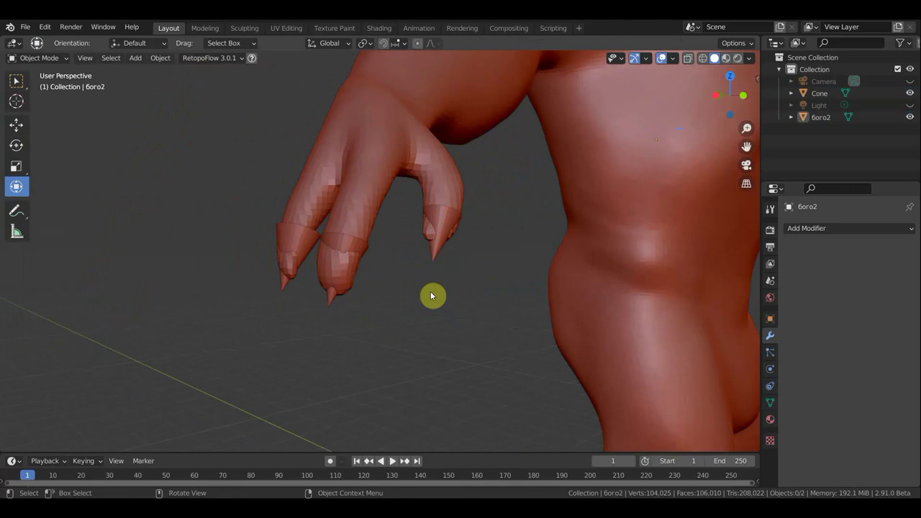
{"action": "key", "text": "ctrl+z"}
{"action": "key", "text": "ctrl+z"}
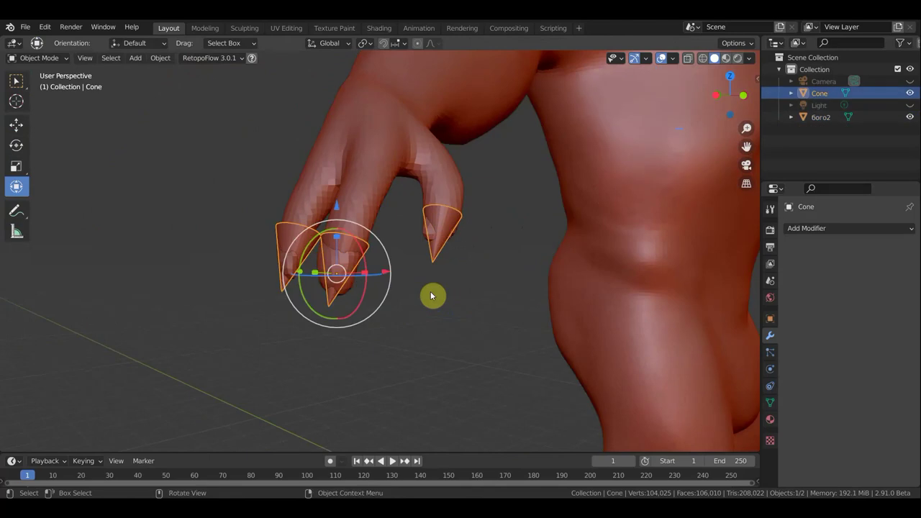
Step: Delete the Cone claw object from the scene
{"action": "scroll", "coordinate": [438, 296], "scroll_direction": "down", "scroll_amount": 3}
{"action": "mouse_move", "coordinate": [438, 295]}
{"action": "middle_mouse_down"}
{"action": "mouse_move", "coordinate": [353, 313]}
{"action": "mouse_move", "coordinate": [405, 302]}
{"action": "middle_mouse_up"}
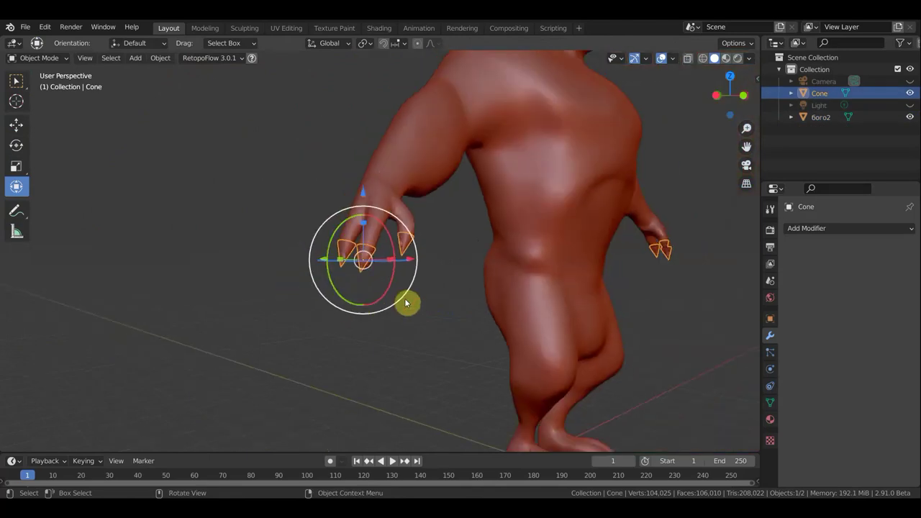
{"action": "key", "text": "x"}
{"action": "left_click", "coordinate": [406, 302]}
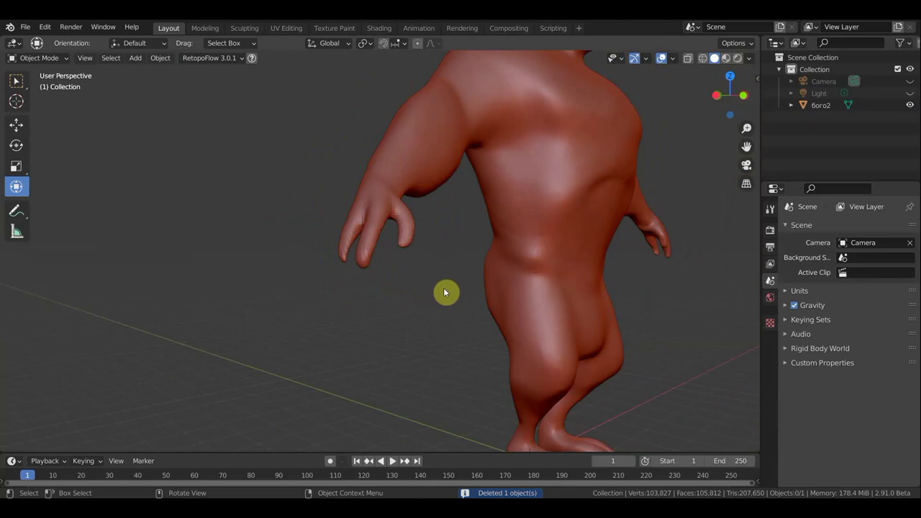
Step: Select the бого2 body, switch it to Sculpt Mode and zoom in on the hand
{"action": "left_click", "coordinate": [429, 144]}
{"action": "left_click", "coordinate": [51, 59]}
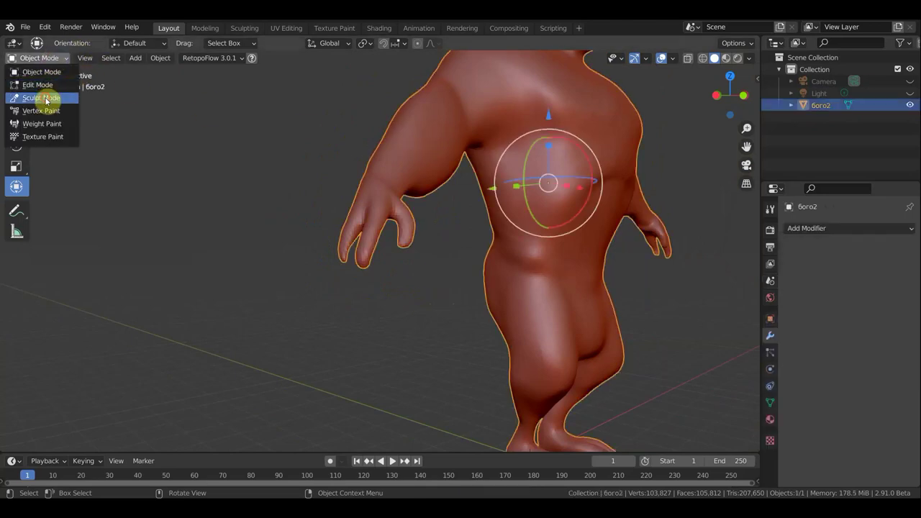
{"action": "left_click", "coordinate": [41, 94]}
{"action": "scroll", "coordinate": [370, 240], "scroll_direction": "up", "scroll_amount": 4}
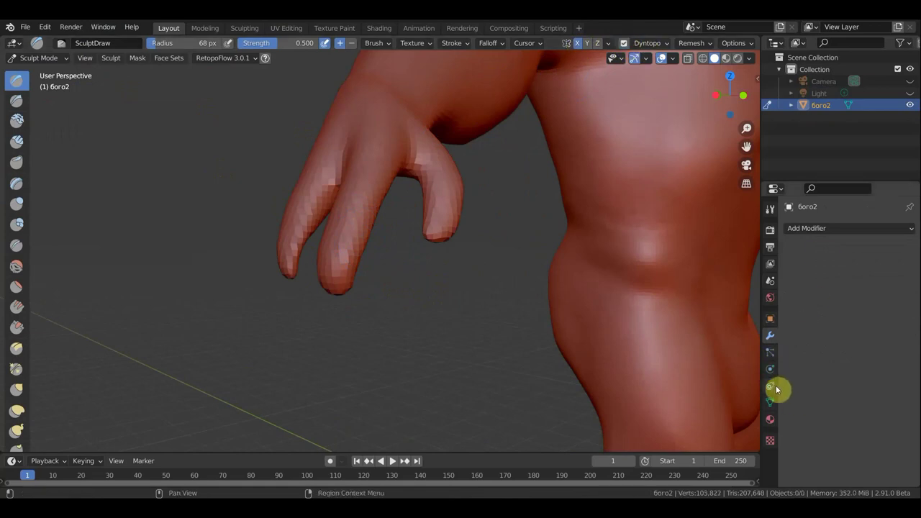
Step: Set Dyntopo detailing to Brush Detail, keeping Detail Percent at 25%
{"action": "left_click", "coordinate": [770, 211]}
{"action": "scroll", "coordinate": [832, 396], "scroll_direction": "down", "scroll_amount": 5}
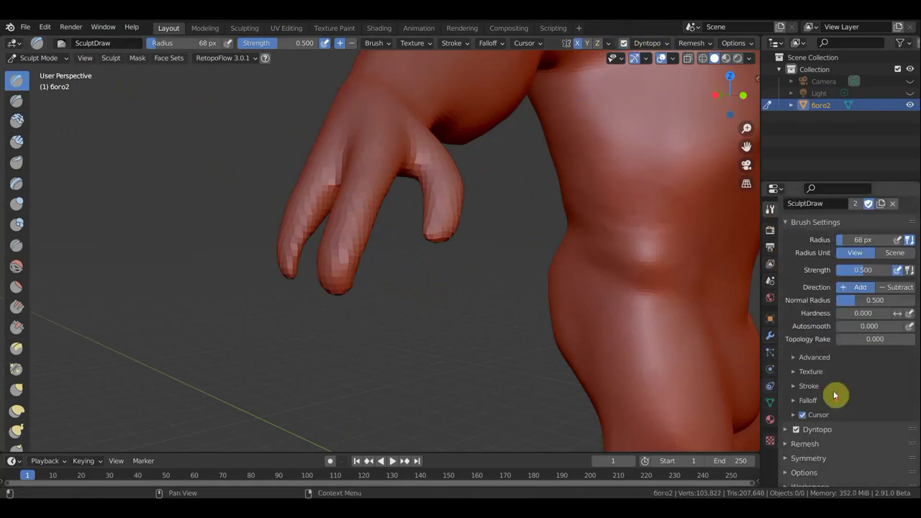
{"action": "left_click", "coordinate": [786, 422]}
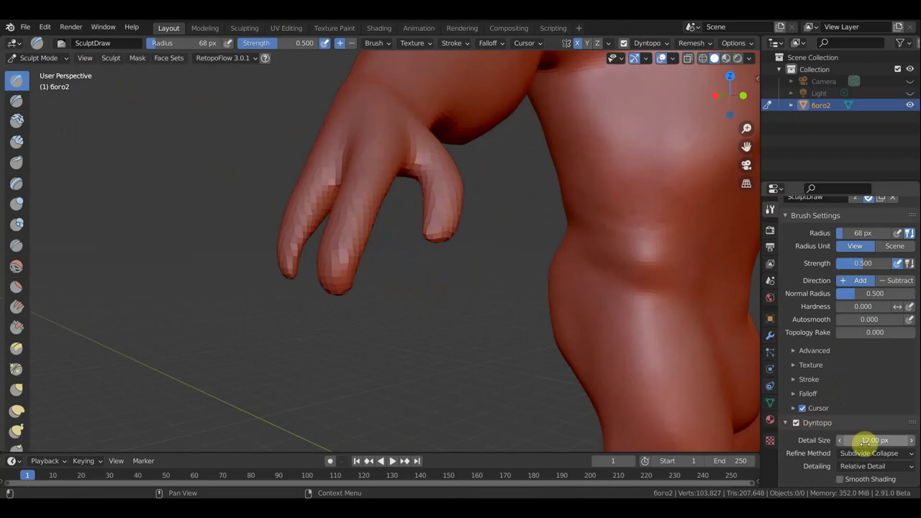
{"action": "scroll", "coordinate": [863, 438], "scroll_direction": "down", "scroll_amount": 2}
{"action": "left_click", "coordinate": [904, 412]}
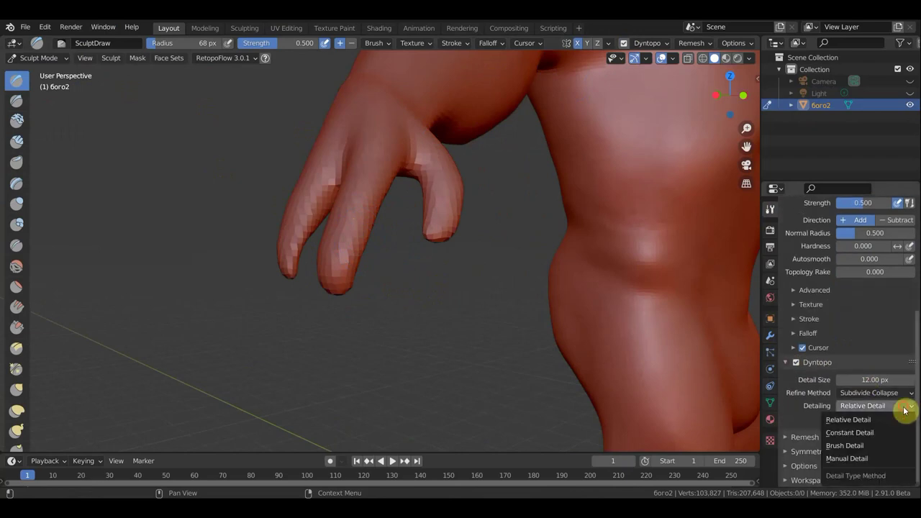
{"action": "left_click", "coordinate": [861, 447]}
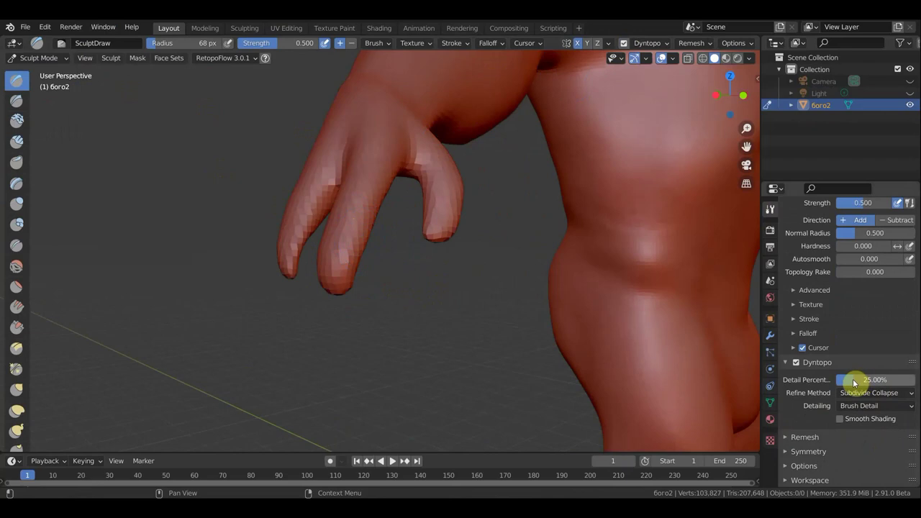
{"action": "scroll", "coordinate": [380, 278], "scroll_direction": "up", "scroll_amount": 2}
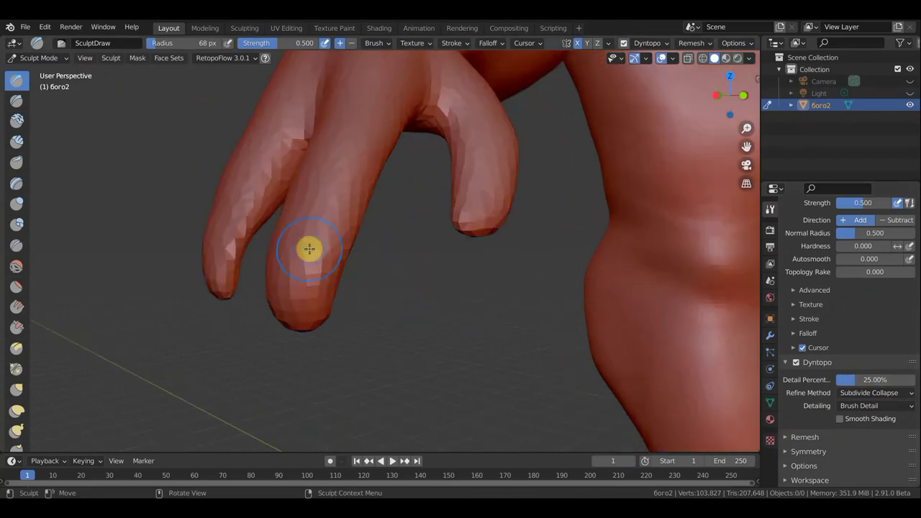
Step: Undo a trial fingertip stroke and lower the brush strength to 0.132
{"action": "left_click_drag", "start_coordinate": [318, 245], "coordinate": [313, 303]}
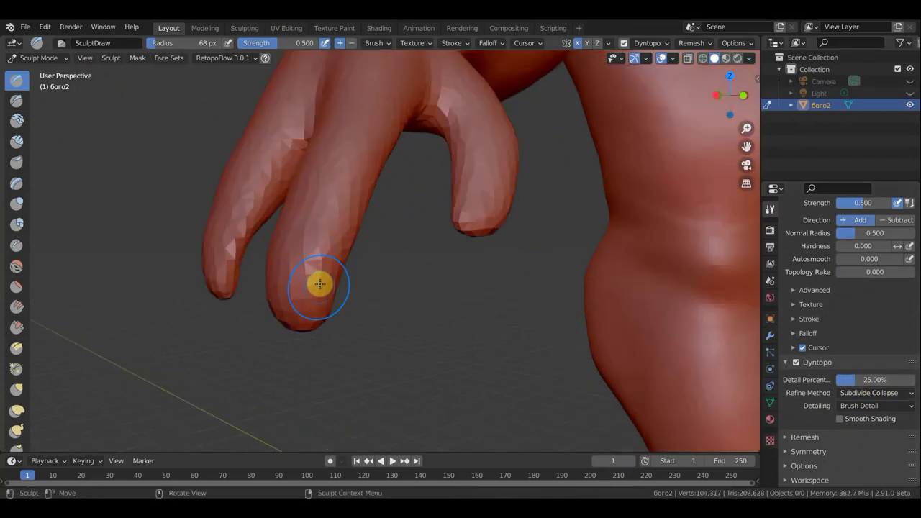
{"action": "mouse_move", "coordinate": [355, 314]}
{"action": "middle_mouse_down"}
{"action": "mouse_move", "coordinate": [413, 312]}
{"action": "mouse_move", "coordinate": [404, 305]}
{"action": "middle_mouse_up"}
{"action": "key", "text": "ctrl+z"}
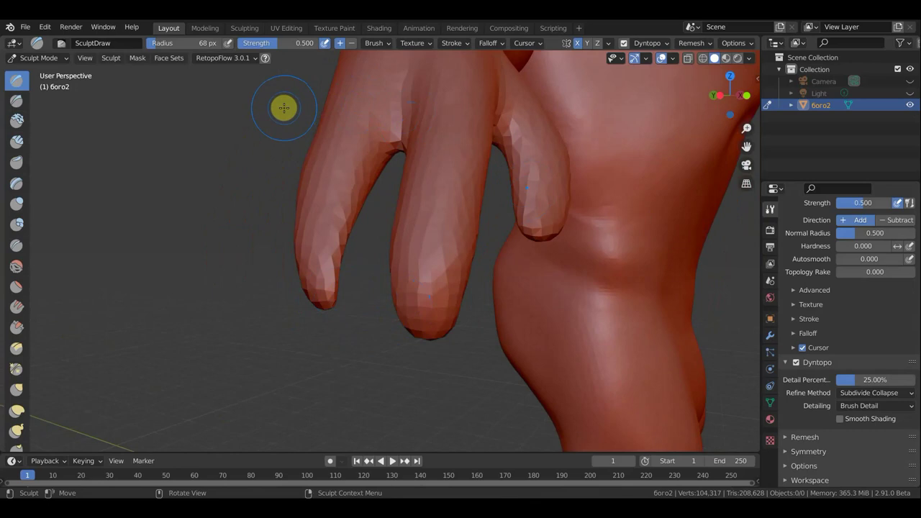
{"action": "key", "text": "shift+f"}
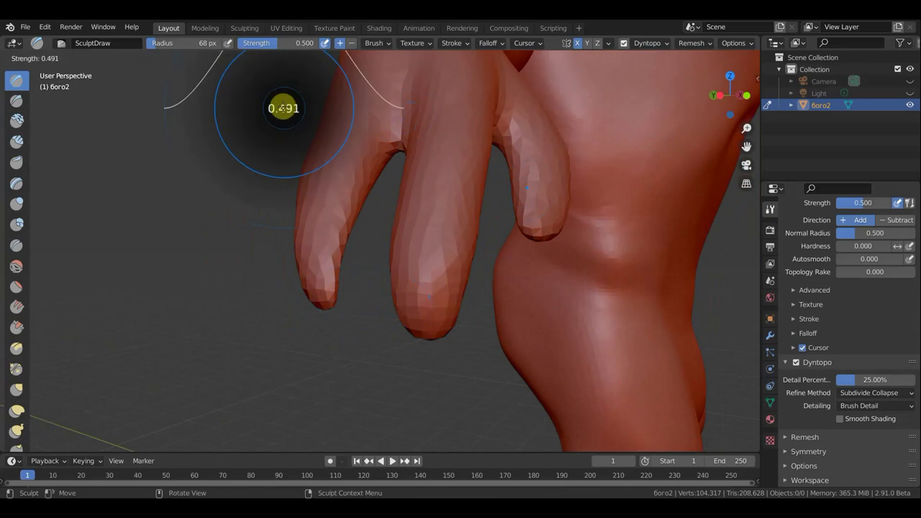
{"action": "left_click", "coordinate": [254, 54]}
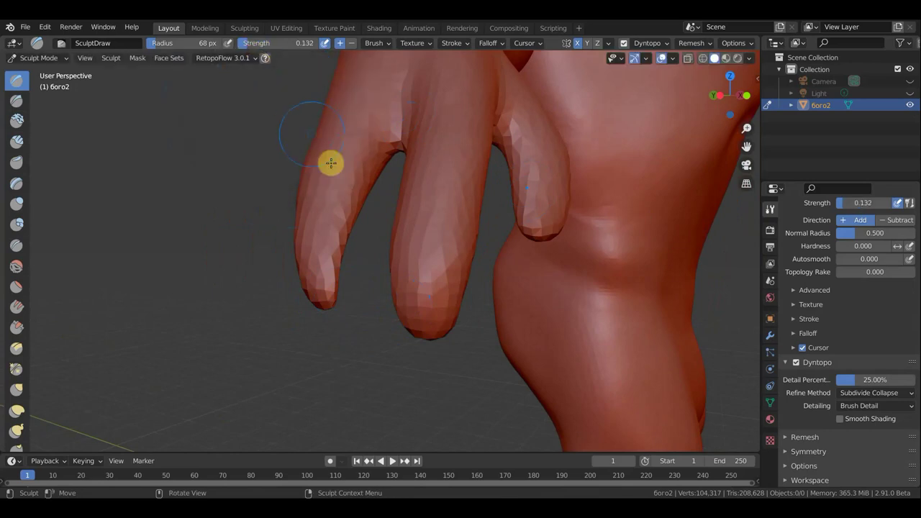
Step: Taper the middle fingertip into a narrow point, checking the bent finger from the side
{"action": "left_click_drag", "start_coordinate": [402, 274], "coordinate": [458, 295]}
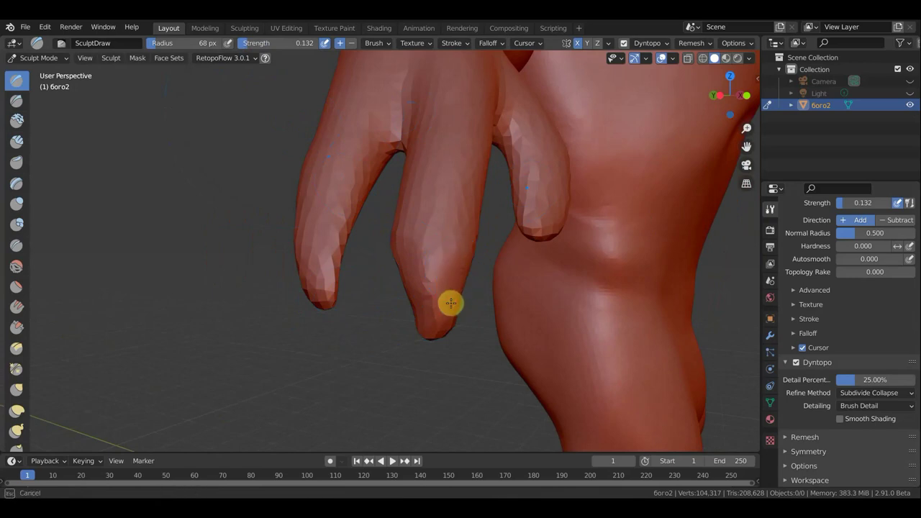
{"action": "left_click_drag", "start_coordinate": [459, 295], "coordinate": [444, 312]}
{"action": "mouse_move", "coordinate": [418, 360]}
{"action": "middle_mouse_down"}
{"action": "mouse_move", "coordinate": [341, 377]}
{"action": "mouse_move", "coordinate": [288, 354]}
{"action": "middle_mouse_up"}
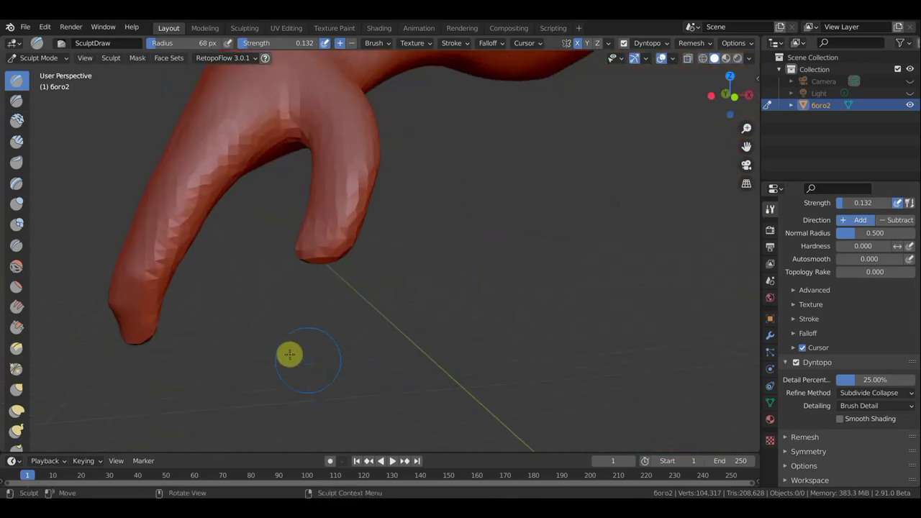
{"action": "mouse_move", "coordinate": [134, 294]}
{"action": "left_mouse_down"}
{"action": "mouse_move", "coordinate": [120, 292]}
{"action": "mouse_move", "coordinate": [123, 261]}
{"action": "mouse_move", "coordinate": [154, 311]}
{"action": "mouse_move", "coordinate": [144, 335]}
{"action": "left_mouse_up"}
{"action": "middle_click_drag", "start_coordinate": [221, 324], "coordinate": [296, 319]}
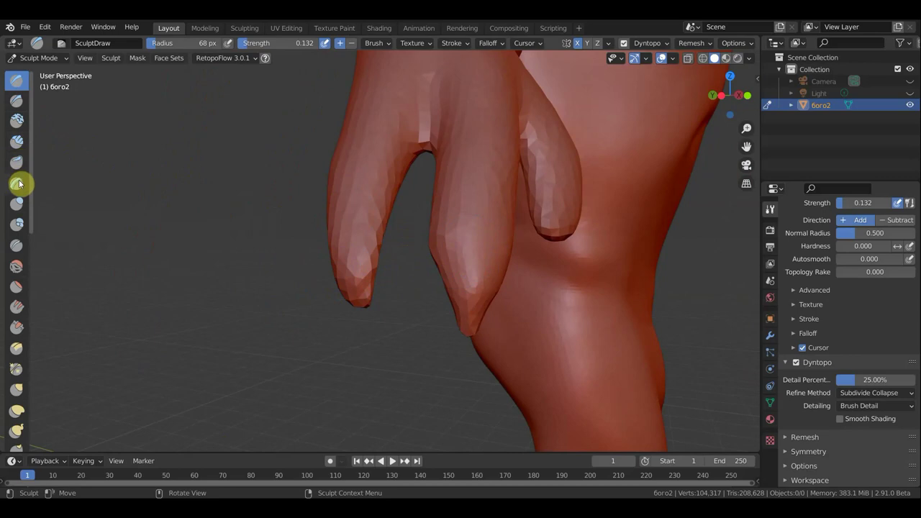
Step: Switch to the Clay Strips brush and lay two ridges across a finger
{"action": "left_click", "coordinate": [21, 149]}
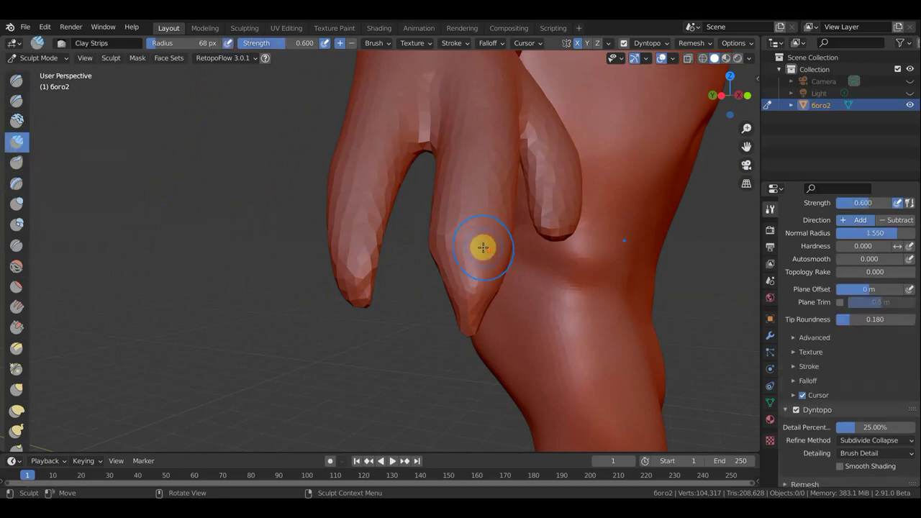
{"action": "scroll", "coordinate": [483, 247], "scroll_direction": "up", "scroll_amount": 1}
{"action": "scroll", "coordinate": [549, 234], "scroll_direction": "up", "scroll_amount": 1}
{"action": "left_click_drag", "start_coordinate": [551, 233], "coordinate": [473, 234]}
{"action": "left_click_drag", "start_coordinate": [529, 253], "coordinate": [495, 267]}
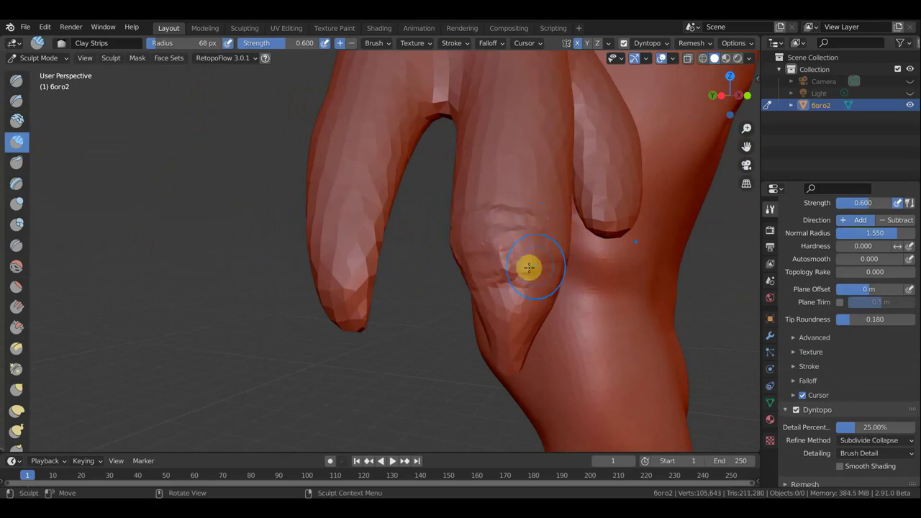
{"action": "middle_click_drag", "start_coordinate": [529, 267], "coordinate": [459, 265]}
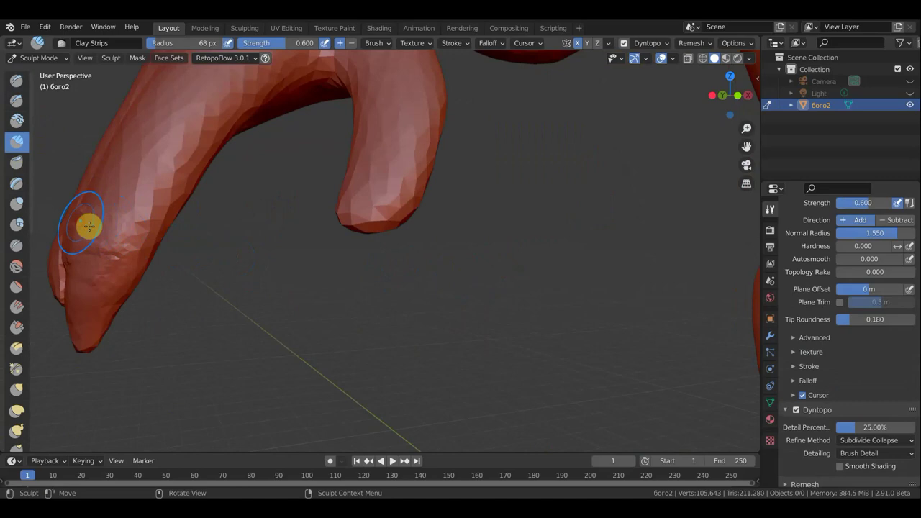
Step: Sculpt clay bands along and across the left finger
{"action": "mouse_move", "coordinate": [89, 226]}
{"action": "left_mouse_down"}
{"action": "mouse_move", "coordinate": [154, 263]}
{"action": "mouse_move", "coordinate": [82, 232]}
{"action": "mouse_move", "coordinate": [148, 258]}
{"action": "left_mouse_up"}
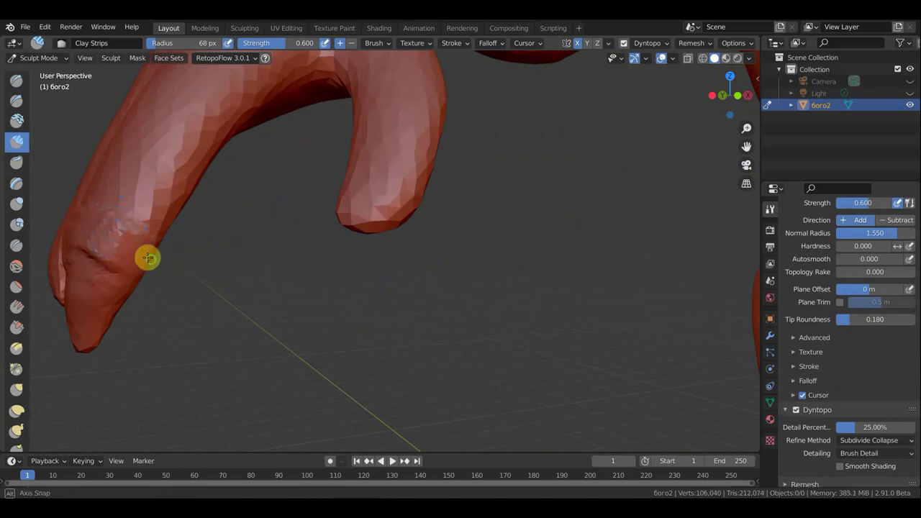
{"action": "mouse_move", "coordinate": [148, 257]}
{"action": "middle_mouse_down"}
{"action": "mouse_move", "coordinate": [117, 238]}
{"action": "mouse_move", "coordinate": [352, 261]}
{"action": "mouse_move", "coordinate": [246, 247]}
{"action": "mouse_move", "coordinate": [140, 276]}
{"action": "middle_mouse_up"}
{"action": "scroll", "coordinate": [191, 267], "scroll_direction": "up", "scroll_amount": 2}
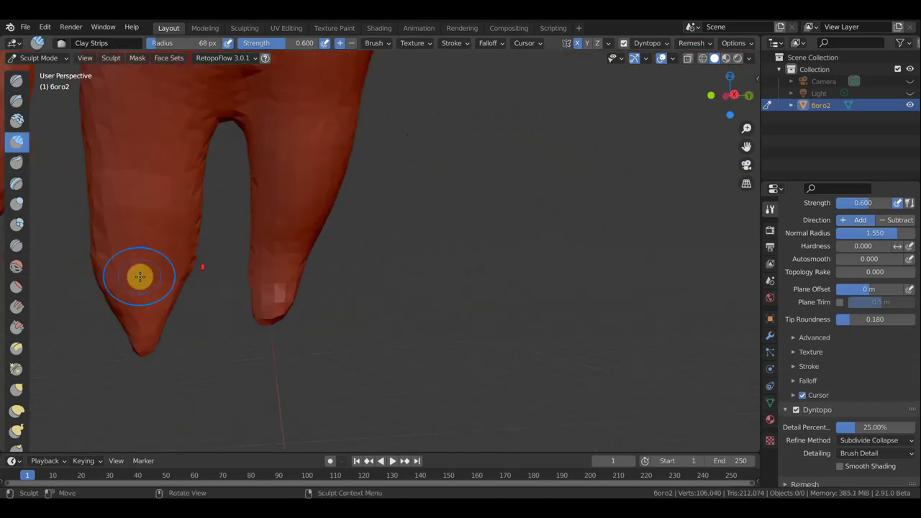
{"action": "mouse_move", "coordinate": [99, 274]}
{"action": "left_mouse_down"}
{"action": "mouse_move", "coordinate": [210, 256]}
{"action": "mouse_move", "coordinate": [107, 273]}
{"action": "mouse_move", "coordinate": [117, 267]}
{"action": "mouse_move", "coordinate": [127, 290]}
{"action": "mouse_move", "coordinate": [154, 300]}
{"action": "mouse_move", "coordinate": [173, 296]}
{"action": "mouse_move", "coordinate": [160, 290]}
{"action": "left_mouse_up"}
{"action": "mouse_move", "coordinate": [160, 289]}
{"action": "middle_mouse_down"}
{"action": "mouse_move", "coordinate": [140, 285]}
{"action": "mouse_move", "coordinate": [228, 201]}
{"action": "middle_mouse_up"}
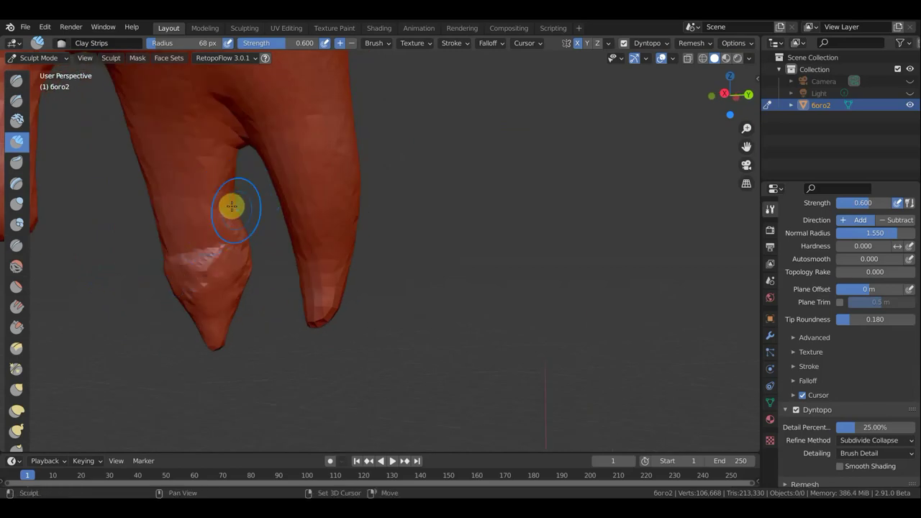
Step: Dent the left fingertip, build up a bulge on the finger and even out the ridged surface
{"action": "mouse_move", "coordinate": [251, 218]}
{"action": "middle_mouse_down"}
{"action": "mouse_move", "coordinate": [261, 212]}
{"action": "mouse_move", "coordinate": [206, 195]}
{"action": "middle_mouse_up"}
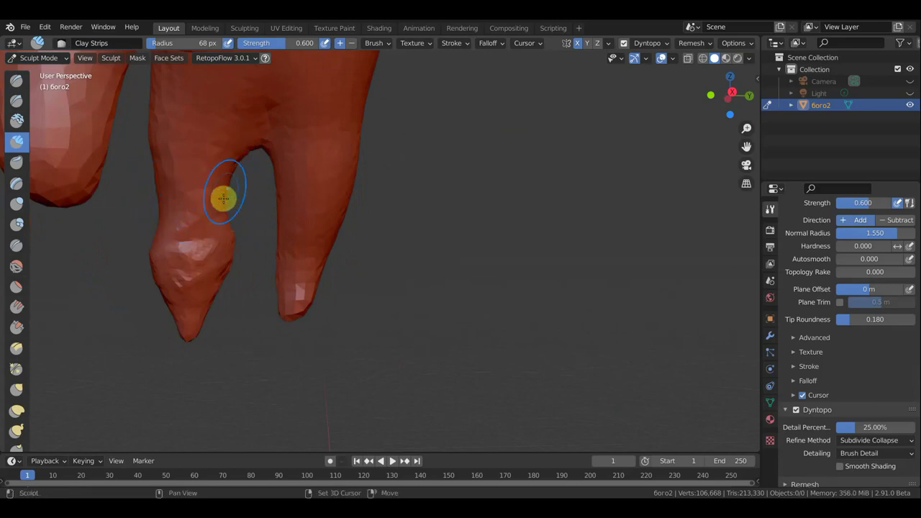
{"action": "left_click_drag", "start_coordinate": [220, 263], "coordinate": [216, 268]}
{"action": "middle_click_drag", "start_coordinate": [302, 271], "coordinate": [401, 272]}
{"action": "mouse_move", "coordinate": [401, 273]}
{"action": "left_mouse_down"}
{"action": "mouse_move", "coordinate": [431, 312]}
{"action": "mouse_move", "coordinate": [410, 335]}
{"action": "left_mouse_up"}
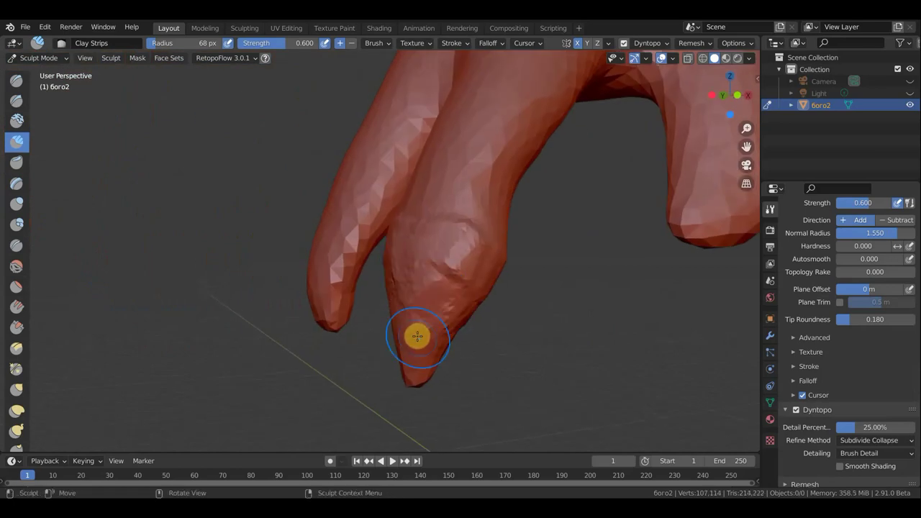
{"action": "mouse_move", "coordinate": [504, 323]}
{"action": "middle_mouse_down"}
{"action": "mouse_move", "coordinate": [574, 329]}
{"action": "mouse_move", "coordinate": [569, 297]}
{"action": "middle_mouse_up"}
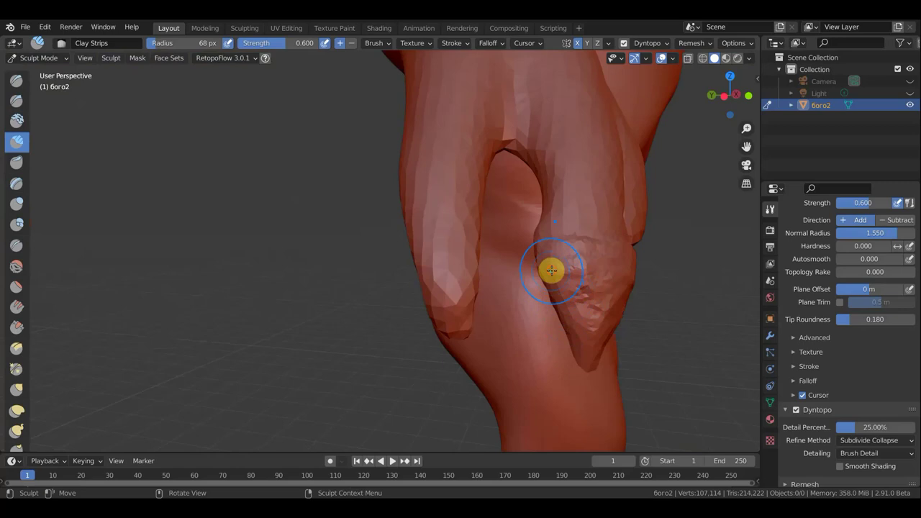
{"action": "mouse_move", "coordinate": [551, 271]}
{"action": "left_mouse_down"}
{"action": "mouse_move", "coordinate": [578, 319]}
{"action": "mouse_move", "coordinate": [592, 310]}
{"action": "left_mouse_up"}
{"action": "middle_click_drag", "start_coordinate": [592, 310], "coordinate": [548, 314]}
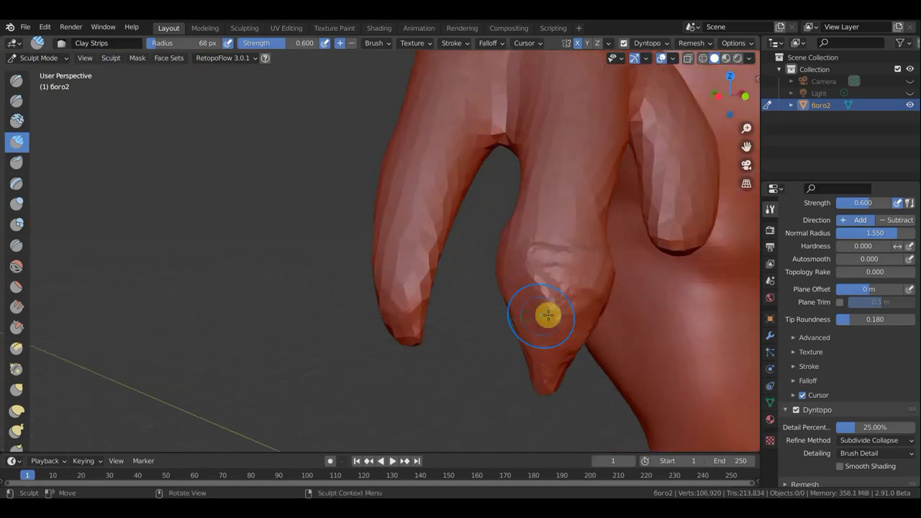
{"action": "left_click_drag", "start_coordinate": [543, 290], "coordinate": [554, 287], "text": "shift"}
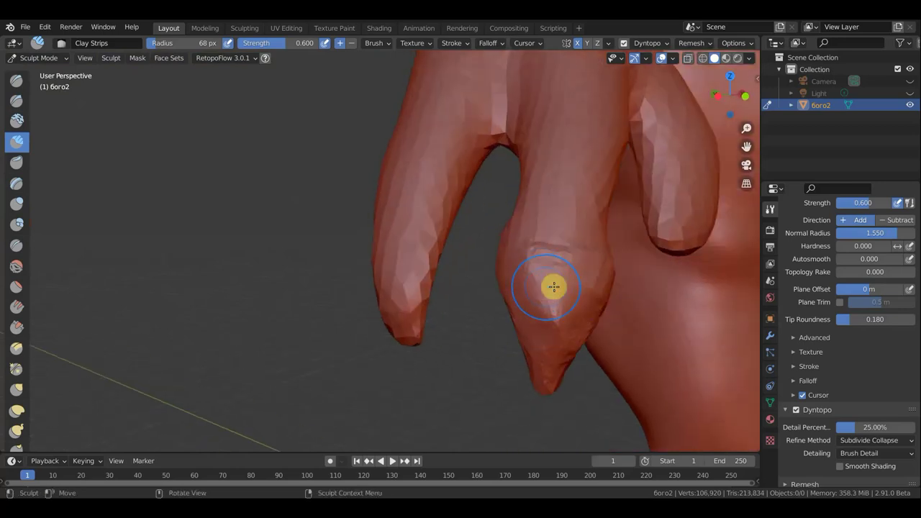
{"action": "mouse_move", "coordinate": [559, 275]}
{"action": "middle_mouse_down"}
{"action": "mouse_move", "coordinate": [485, 298]}
{"action": "mouse_move", "coordinate": [530, 302]}
{"action": "mouse_move", "coordinate": [504, 286]}
{"action": "middle_mouse_up"}
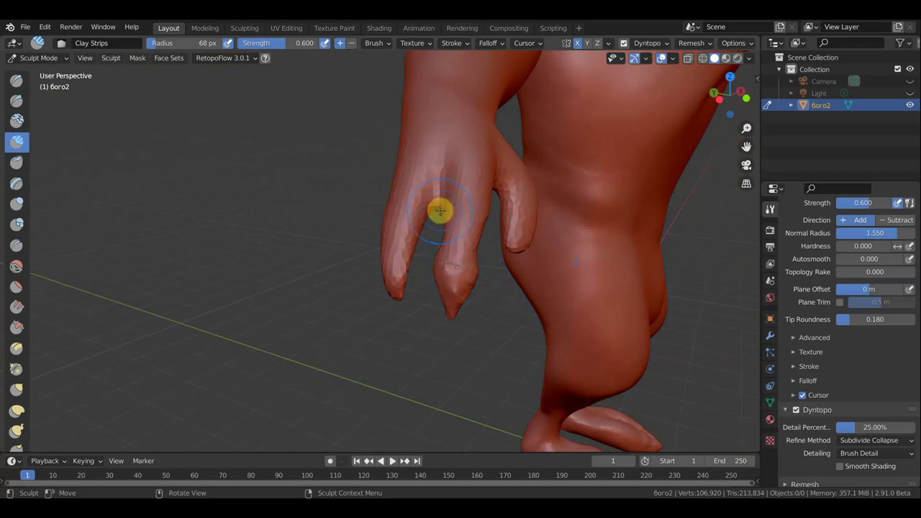
Step: Carve a clay band across the finger and add detail around the fingertip
{"action": "scroll", "coordinate": [469, 278], "scroll_direction": "up", "scroll_amount": 1}
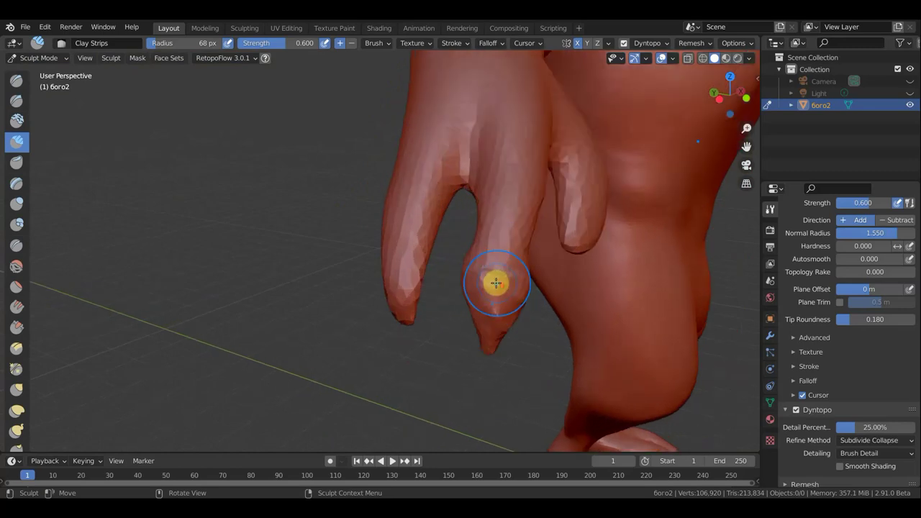
{"action": "scroll", "coordinate": [508, 283], "scroll_direction": "up", "scroll_amount": 1}
{"action": "scroll", "coordinate": [525, 287], "scroll_direction": "up", "scroll_amount": 1}
{"action": "mouse_move", "coordinate": [678, 317]}
{"action": "left_mouse_down"}
{"action": "mouse_move", "coordinate": [590, 333]}
{"action": "mouse_move", "coordinate": [598, 329]}
{"action": "left_mouse_up"}
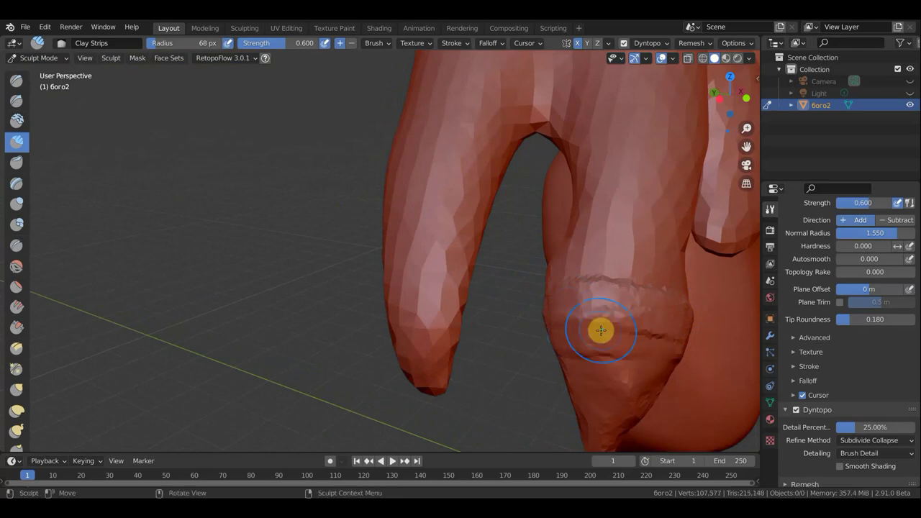
{"action": "middle_click_drag", "start_coordinate": [598, 328], "coordinate": [270, 281]}
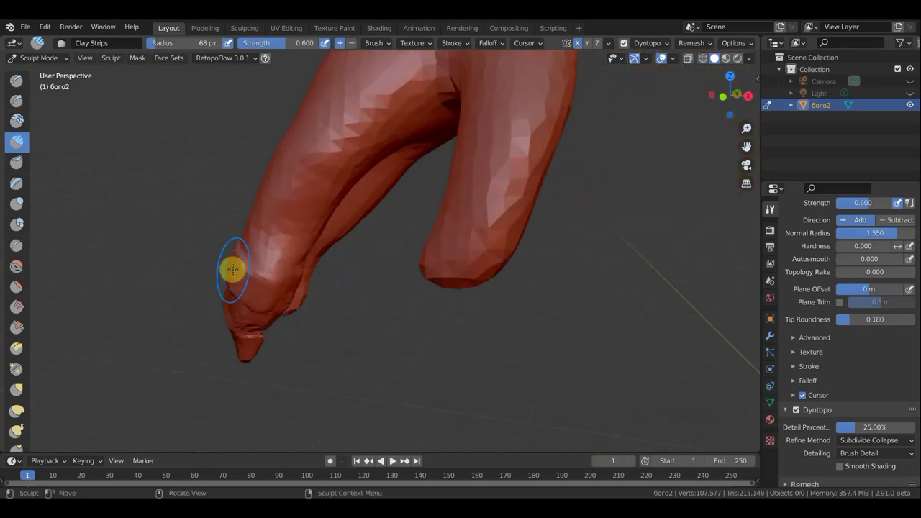
{"action": "left_click_drag", "start_coordinate": [232, 267], "coordinate": [263, 286]}
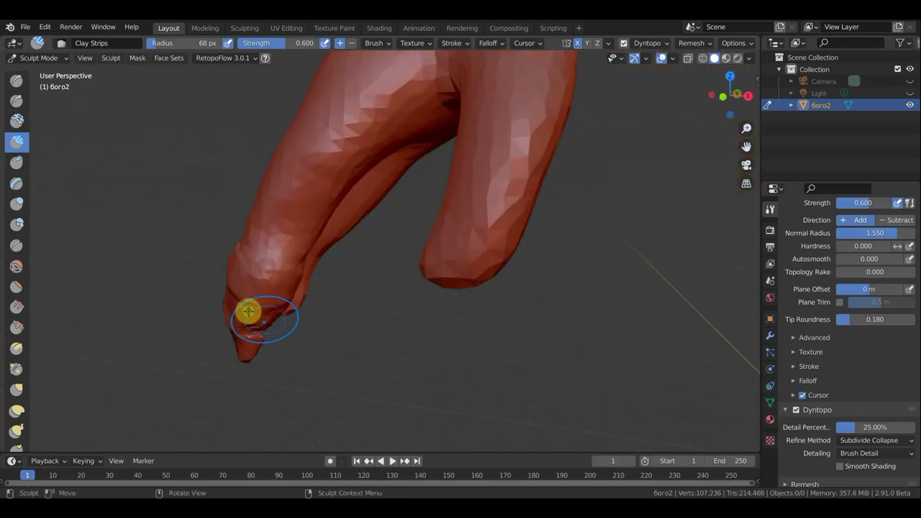
{"action": "middle_click_drag", "start_coordinate": [245, 307], "coordinate": [362, 272]}
Step: Add fingertip detail and build a ridge along the finger surface
{"action": "scroll", "coordinate": [362, 272], "scroll_direction": "up", "scroll_amount": 2}
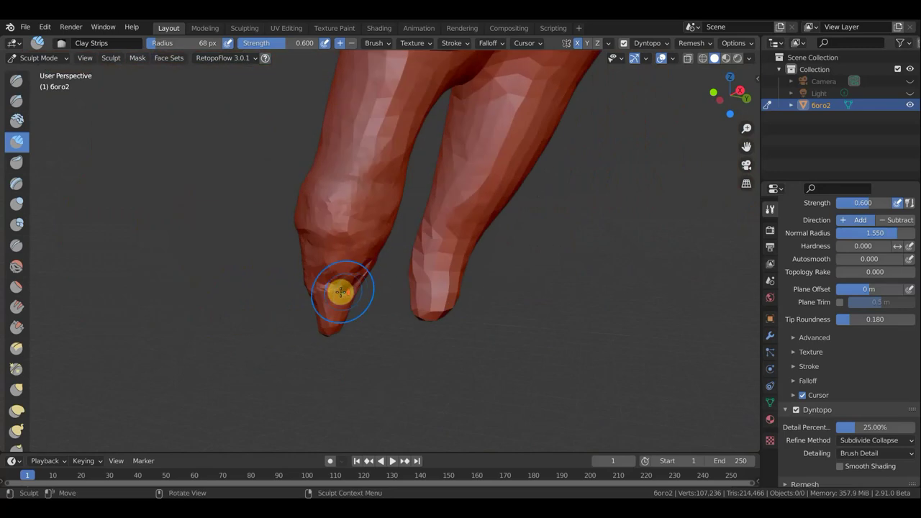
{"action": "scroll", "coordinate": [339, 288], "scroll_direction": "up", "scroll_amount": 2}
{"action": "mouse_move", "coordinate": [349, 282]}
{"action": "left_mouse_down"}
{"action": "mouse_move", "coordinate": [298, 353]}
{"action": "mouse_move", "coordinate": [319, 329]}
{"action": "mouse_move", "coordinate": [350, 332]}
{"action": "left_mouse_up"}
{"action": "mouse_move", "coordinate": [350, 332]}
{"action": "middle_mouse_down"}
{"action": "mouse_move", "coordinate": [475, 353]}
{"action": "mouse_move", "coordinate": [467, 337]}
{"action": "mouse_move", "coordinate": [391, 323]}
{"action": "mouse_move", "coordinate": [455, 273]}
{"action": "middle_mouse_up"}
{"action": "mouse_move", "coordinate": [456, 273]}
{"action": "left_mouse_down"}
{"action": "mouse_move", "coordinate": [407, 304]}
{"action": "mouse_move", "coordinate": [459, 226]}
{"action": "mouse_move", "coordinate": [378, 298]}
{"action": "mouse_move", "coordinate": [432, 199]}
{"action": "mouse_move", "coordinate": [376, 284]}
{"action": "mouse_move", "coordinate": [416, 161]}
{"action": "mouse_move", "coordinate": [360, 273]}
{"action": "mouse_move", "coordinate": [384, 256]}
{"action": "left_mouse_up"}
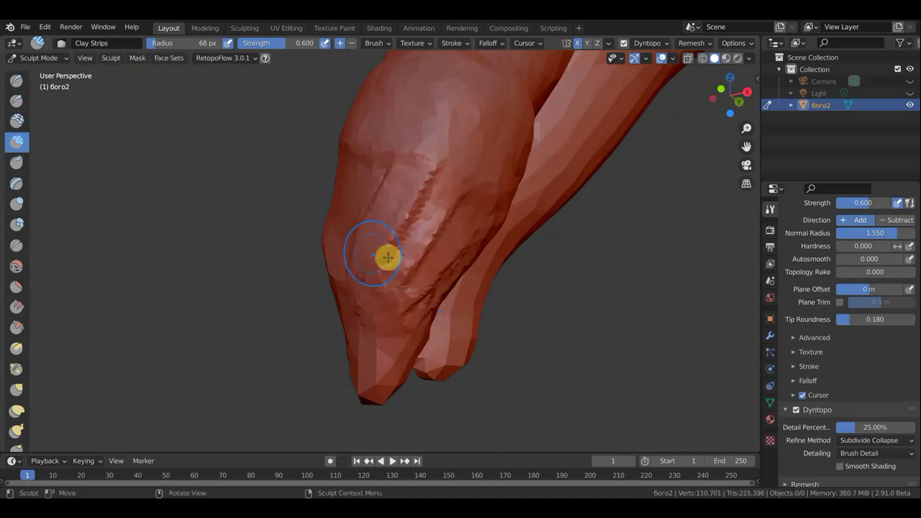
{"action": "middle_click_drag", "start_coordinate": [384, 256], "coordinate": [604, 277]}
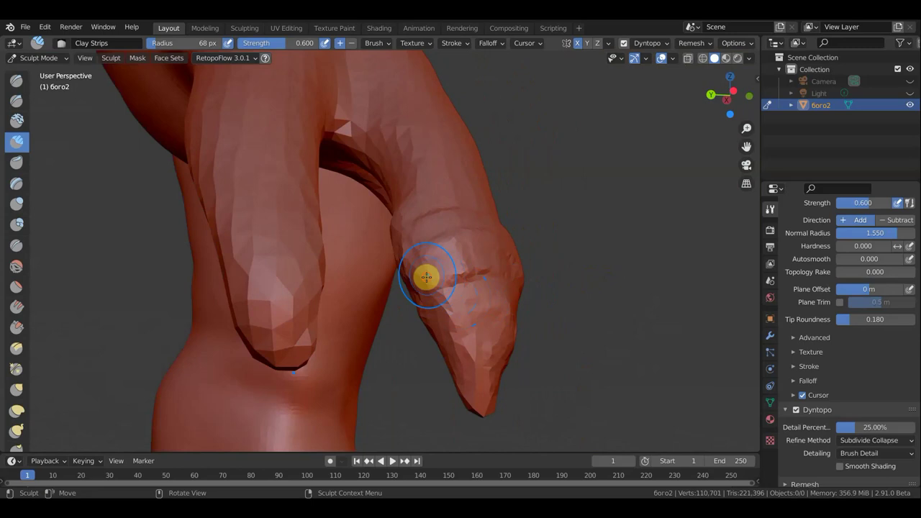
{"action": "left_click_drag", "start_coordinate": [425, 275], "coordinate": [461, 352]}
Step: Re-sculpt the bumpy fingertip and raise a taller ridge across the finger
{"action": "left_click_drag", "start_coordinate": [487, 324], "coordinate": [525, 307]}
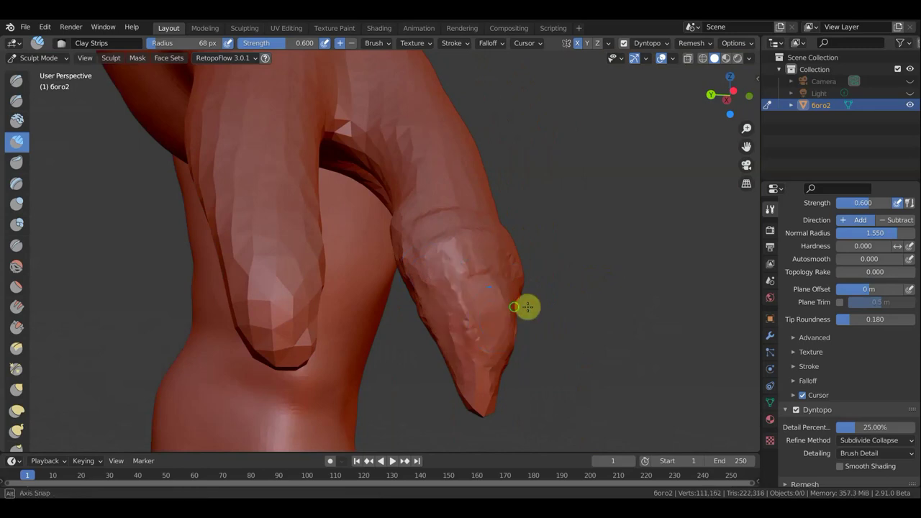
{"action": "middle_click_drag", "start_coordinate": [526, 306], "coordinate": [633, 283]}
{"action": "left_click_drag", "start_coordinate": [250, 327], "coordinate": [274, 372]}
{"action": "left_click_drag", "start_coordinate": [300, 246], "coordinate": [219, 266]}
{"action": "left_click_drag", "start_coordinate": [188, 301], "coordinate": [232, 296]}
{"action": "mouse_move", "coordinate": [232, 296]}
{"action": "middle_mouse_down"}
{"action": "mouse_move", "coordinate": [68, 343]}
{"action": "mouse_move", "coordinate": [393, 234]}
{"action": "mouse_move", "coordinate": [375, 261]}
{"action": "mouse_move", "coordinate": [420, 243]}
{"action": "middle_mouse_up"}
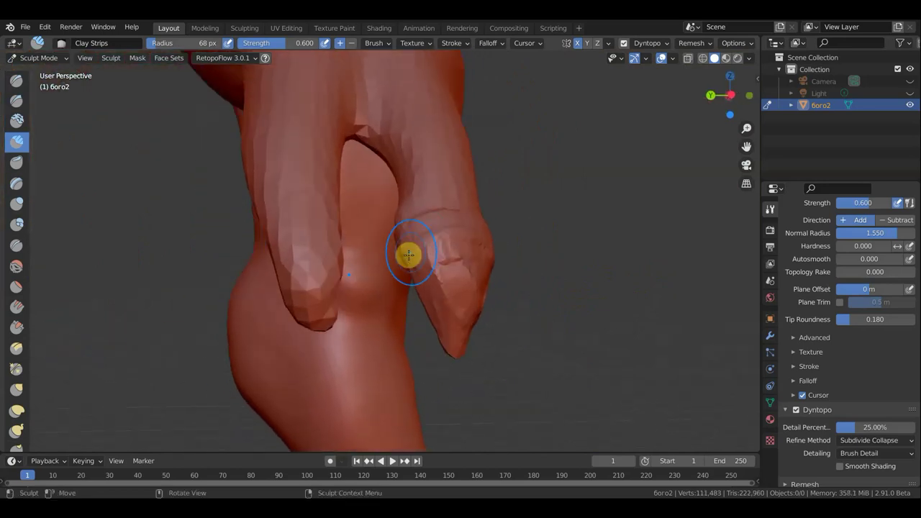
Step: Sculpt a groove near the knuckle and reshape the finger surface near the claw
{"action": "left_click_drag", "start_coordinate": [408, 254], "coordinate": [421, 245]}
{"action": "left_click_drag", "start_coordinate": [502, 230], "coordinate": [438, 245]}
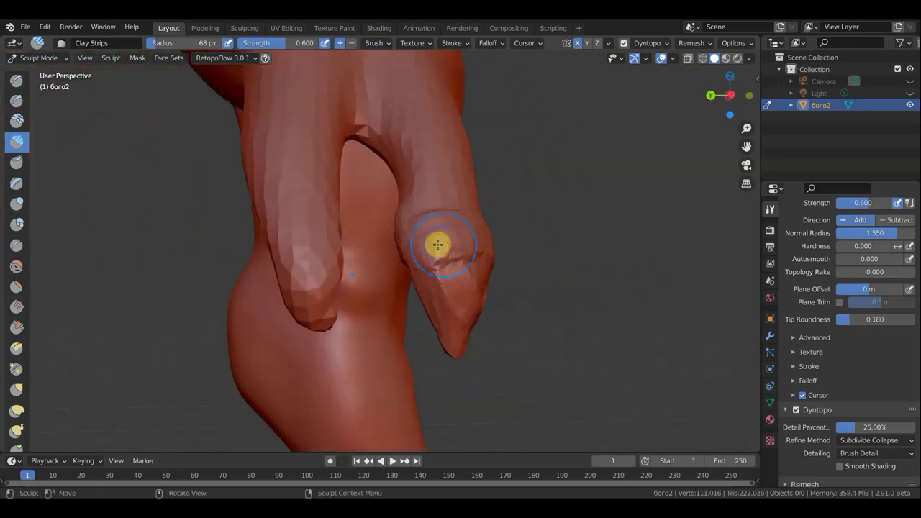
{"action": "mouse_move", "coordinate": [318, 242]}
{"action": "middle_mouse_down"}
{"action": "mouse_move", "coordinate": [211, 249]}
{"action": "mouse_move", "coordinate": [248, 246]}
{"action": "middle_mouse_up"}
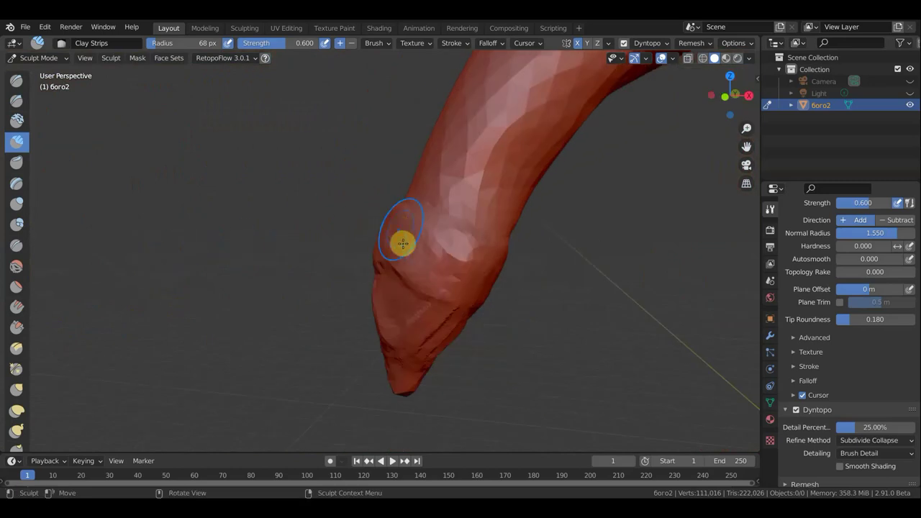
{"action": "mouse_move", "coordinate": [381, 289]}
{"action": "left_mouse_down"}
{"action": "mouse_move", "coordinate": [386, 325]}
{"action": "mouse_move", "coordinate": [391, 314]}
{"action": "left_mouse_up"}
{"action": "mouse_move", "coordinate": [412, 308]}
{"action": "left_mouse_down"}
{"action": "mouse_move", "coordinate": [378, 261]}
{"action": "mouse_move", "coordinate": [442, 298]}
{"action": "mouse_move", "coordinate": [456, 295]}
{"action": "left_mouse_up"}
{"action": "mouse_move", "coordinate": [456, 294]}
{"action": "middle_mouse_down"}
{"action": "mouse_move", "coordinate": [611, 282]}
{"action": "mouse_move", "coordinate": [545, 278]}
{"action": "mouse_move", "coordinate": [400, 329]}
{"action": "mouse_move", "coordinate": [407, 333]}
{"action": "mouse_move", "coordinate": [443, 271]}
{"action": "middle_mouse_up"}
Step: Add ridge strokes across the finger and across the base of the claw
{"action": "scroll", "coordinate": [405, 324], "scroll_direction": "up", "scroll_amount": 2}
{"action": "scroll", "coordinate": [412, 314], "scroll_direction": "up", "scroll_amount": 2}
{"action": "mouse_move", "coordinate": [503, 242]}
{"action": "left_mouse_down"}
{"action": "mouse_move", "coordinate": [423, 223]}
{"action": "mouse_move", "coordinate": [496, 259]}
{"action": "mouse_move", "coordinate": [413, 255]}
{"action": "left_mouse_up"}
{"action": "mouse_move", "coordinate": [413, 254]}
{"action": "middle_mouse_down"}
{"action": "mouse_move", "coordinate": [580, 265]}
{"action": "mouse_move", "coordinate": [489, 206]}
{"action": "middle_mouse_up"}
{"action": "mouse_move", "coordinate": [489, 206]}
{"action": "left_mouse_down"}
{"action": "mouse_move", "coordinate": [430, 199]}
{"action": "mouse_move", "coordinate": [501, 194]}
{"action": "left_mouse_up"}
{"action": "left_click_drag", "start_coordinate": [407, 191], "coordinate": [434, 207]}
{"action": "mouse_move", "coordinate": [434, 208]}
{"action": "middle_mouse_down"}
{"action": "mouse_move", "coordinate": [55, 187]}
{"action": "mouse_move", "coordinate": [130, 137]}
{"action": "middle_mouse_up"}
{"action": "left_click_drag", "start_coordinate": [302, 204], "coordinate": [383, 229]}
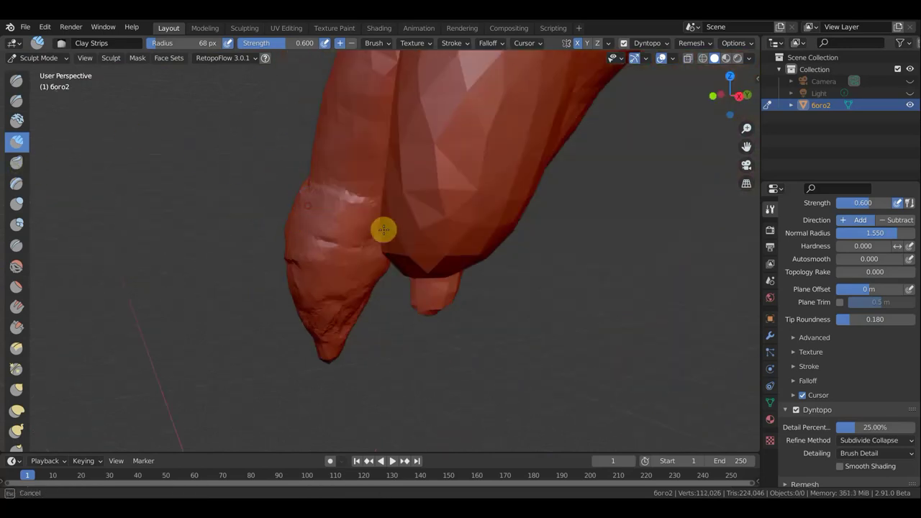
Step: Reshape the raised band around the finger and sculpt over the knuckle bulge
{"action": "left_click_drag", "start_coordinate": [324, 238], "coordinate": [419, 224]}
{"action": "mouse_move", "coordinate": [420, 224]}
{"action": "middle_mouse_down"}
{"action": "mouse_move", "coordinate": [432, 191]}
{"action": "mouse_move", "coordinate": [370, 205]}
{"action": "middle_mouse_up"}
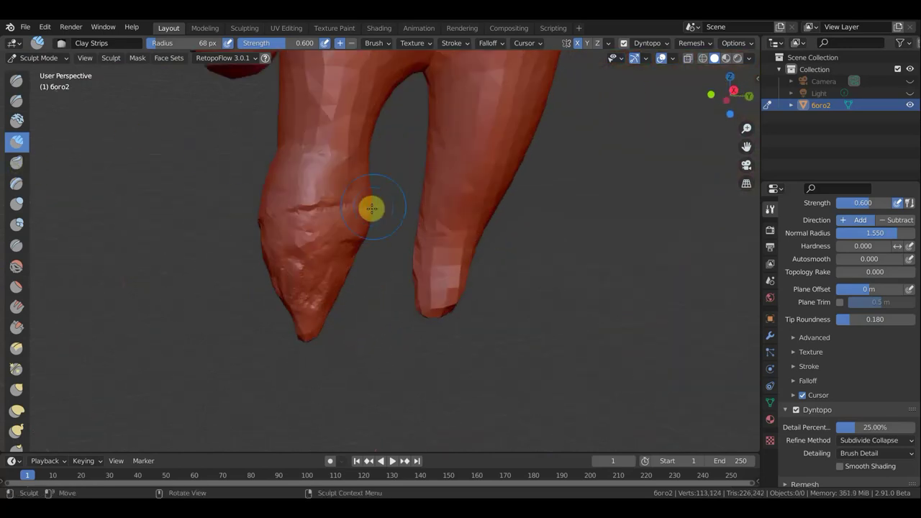
{"action": "mouse_move", "coordinate": [370, 206]}
{"action": "left_mouse_down"}
{"action": "mouse_move", "coordinate": [324, 192]}
{"action": "mouse_move", "coordinate": [378, 195]}
{"action": "mouse_move", "coordinate": [273, 192]}
{"action": "left_mouse_up"}
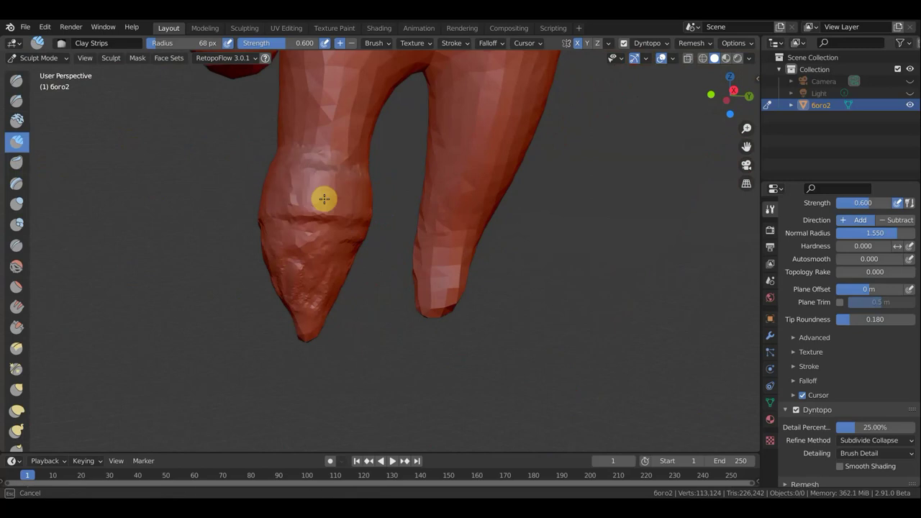
{"action": "mouse_move", "coordinate": [393, 206]}
{"action": "left_mouse_down"}
{"action": "mouse_move", "coordinate": [257, 199]}
{"action": "mouse_move", "coordinate": [353, 240]}
{"action": "mouse_move", "coordinate": [300, 237]}
{"action": "mouse_move", "coordinate": [413, 256]}
{"action": "left_mouse_up"}
{"action": "mouse_move", "coordinate": [413, 256]}
{"action": "middle_mouse_down"}
{"action": "mouse_move", "coordinate": [561, 277]}
{"action": "mouse_move", "coordinate": [537, 248]}
{"action": "mouse_move", "coordinate": [446, 211]}
{"action": "mouse_move", "coordinate": [571, 269]}
{"action": "mouse_move", "coordinate": [417, 210]}
{"action": "middle_mouse_up"}
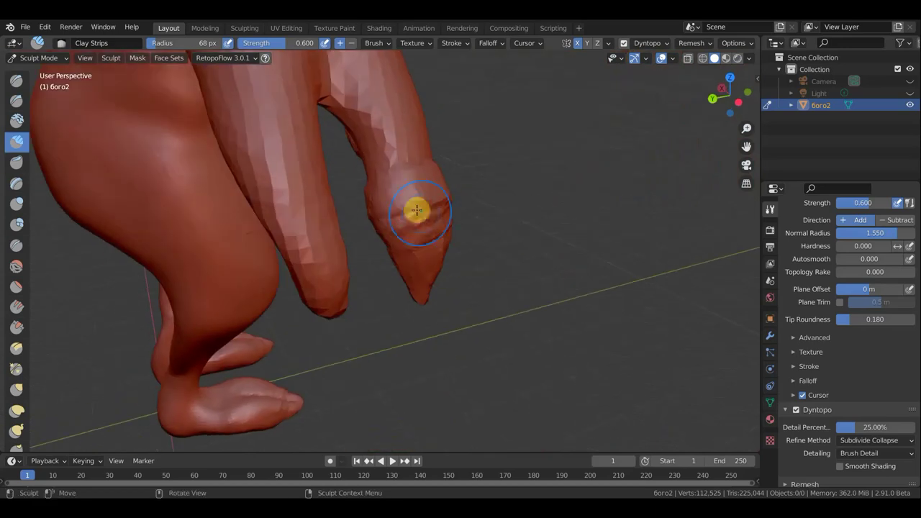
{"action": "mouse_move", "coordinate": [384, 199]}
{"action": "left_mouse_down"}
{"action": "mouse_move", "coordinate": [427, 189]}
{"action": "mouse_move", "coordinate": [377, 201]}
{"action": "mouse_move", "coordinate": [441, 193]}
{"action": "mouse_move", "coordinate": [431, 181]}
{"action": "mouse_move", "coordinate": [470, 187]}
{"action": "left_mouse_up"}
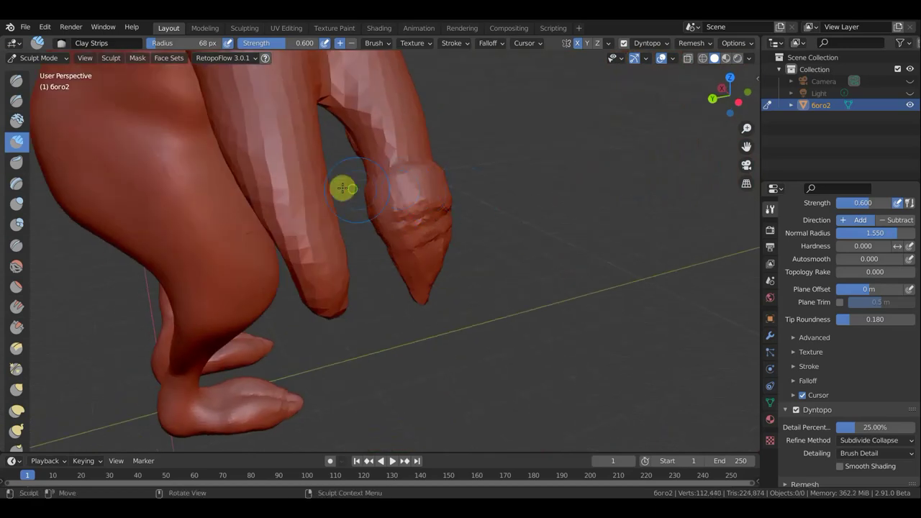
{"action": "mouse_move", "coordinate": [343, 189]}
{"action": "middle_mouse_down"}
{"action": "mouse_move", "coordinate": [209, 175]}
{"action": "mouse_move", "coordinate": [434, 233]}
{"action": "middle_mouse_up"}
{"action": "mouse_move", "coordinate": [434, 232]}
{"action": "left_mouse_down", "text": "shift"}
{"action": "mouse_move", "coordinate": [429, 220]}
{"action": "mouse_move", "coordinate": [466, 232]}
{"action": "mouse_move", "coordinate": [481, 215]}
{"action": "left_mouse_up", "text": "shift"}
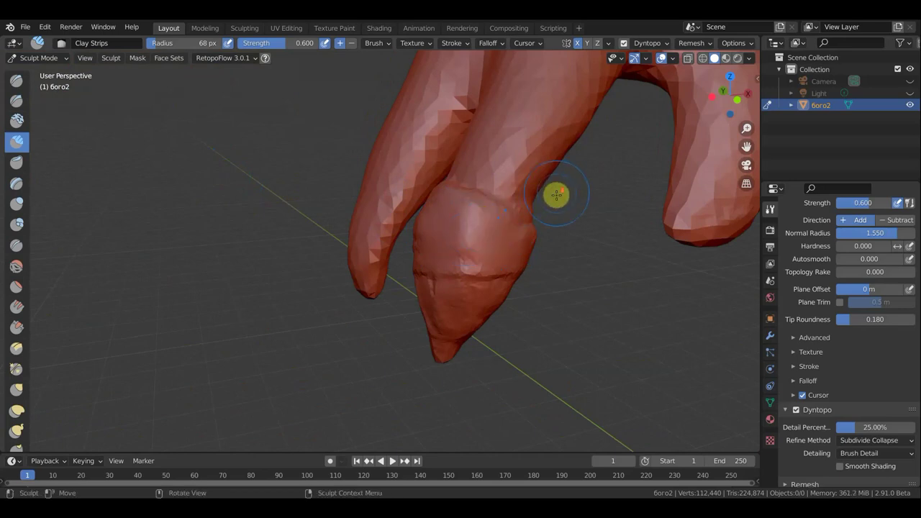
Step: Pull back to a side view of the arm and torso
{"action": "scroll", "coordinate": [555, 195], "scroll_direction": "down", "scroll_amount": 3}
{"action": "mouse_move", "coordinate": [555, 195]}
{"action": "middle_mouse_down"}
{"action": "mouse_move", "coordinate": [491, 226]}
{"action": "mouse_move", "coordinate": [498, 242]}
{"action": "middle_mouse_up"}
{"action": "mouse_move", "coordinate": [388, 274]}
{"action": "middle_mouse_down"}
{"action": "mouse_move", "coordinate": [411, 298]}
{"action": "mouse_move", "coordinate": [400, 281]}
{"action": "mouse_move", "coordinate": [524, 287]}
{"action": "mouse_move", "coordinate": [556, 280]}
{"action": "mouse_move", "coordinate": [365, 270]}
{"action": "mouse_move", "coordinate": [343, 256]}
{"action": "middle_mouse_up"}
{"action": "scroll", "coordinate": [366, 269], "scroll_direction": "up", "scroll_amount": 2}
{"action": "scroll", "coordinate": [372, 272], "scroll_direction": "up", "scroll_amount": 2}
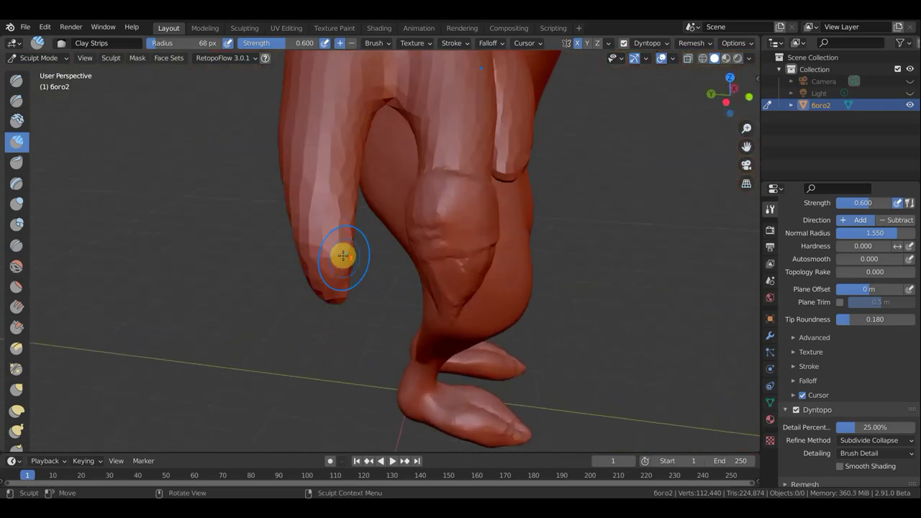
Step: Press dents along the finger band with Clay Strips, then raise ridges on the right finger
{"action": "scroll", "coordinate": [327, 214], "scroll_direction": "up", "scroll_amount": 1}
{"action": "mouse_move", "coordinate": [335, 202]}
{"action": "left_mouse_down"}
{"action": "mouse_move", "coordinate": [309, 209]}
{"action": "mouse_move", "coordinate": [292, 207]}
{"action": "mouse_move", "coordinate": [333, 200]}
{"action": "mouse_move", "coordinate": [242, 197]}
{"action": "mouse_move", "coordinate": [333, 209]}
{"action": "left_mouse_up"}
{"action": "mouse_move", "coordinate": [333, 209]}
{"action": "middle_mouse_down"}
{"action": "mouse_move", "coordinate": [504, 198]}
{"action": "mouse_move", "coordinate": [398, 220]}
{"action": "middle_mouse_up"}
{"action": "mouse_move", "coordinate": [399, 220]}
{"action": "left_mouse_down"}
{"action": "mouse_move", "coordinate": [333, 263]}
{"action": "mouse_move", "coordinate": [349, 251]}
{"action": "mouse_move", "coordinate": [302, 211]}
{"action": "left_mouse_up"}
{"action": "mouse_move", "coordinate": [302, 212]}
{"action": "middle_mouse_down"}
{"action": "mouse_move", "coordinate": [389, 173]}
{"action": "mouse_move", "coordinate": [439, 220]}
{"action": "middle_mouse_up"}
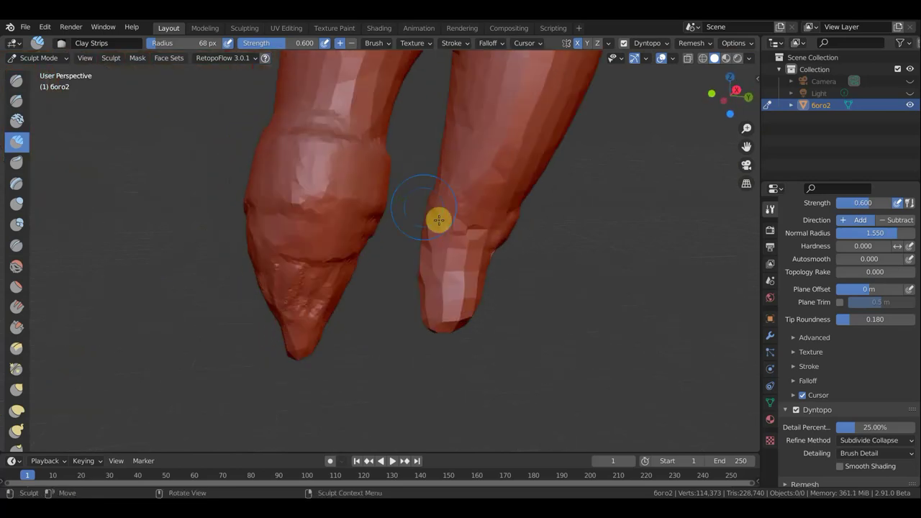
{"action": "mouse_move", "coordinate": [489, 230]}
{"action": "left_mouse_down"}
{"action": "mouse_move", "coordinate": [437, 207]}
{"action": "mouse_move", "coordinate": [496, 228]}
{"action": "mouse_move", "coordinate": [432, 195]}
{"action": "mouse_move", "coordinate": [543, 249]}
{"action": "left_mouse_up"}
Step: Smooth and shape the knuckle band on the left finger from a side view
{"action": "mouse_move", "coordinate": [543, 249]}
{"action": "middle_mouse_down"}
{"action": "mouse_move", "coordinate": [756, 318]}
{"action": "mouse_move", "coordinate": [8, 254]}
{"action": "middle_mouse_up"}
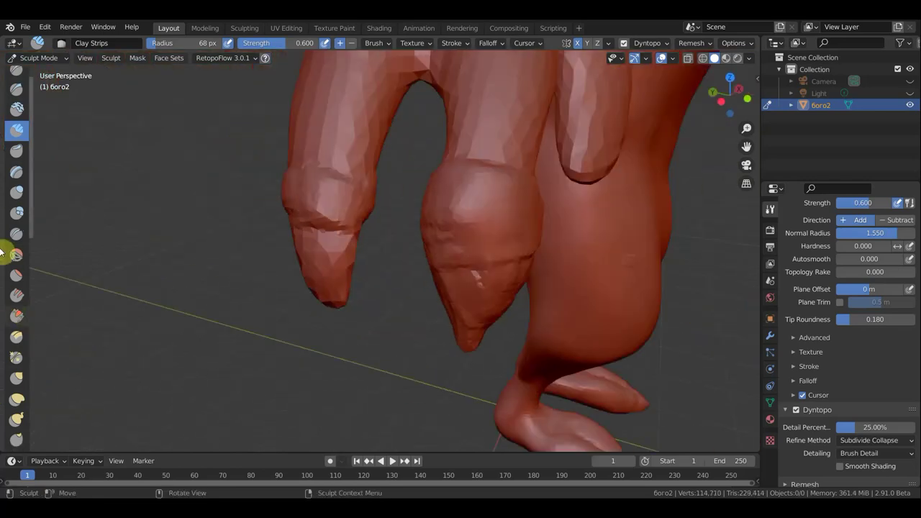
{"action": "middle_click_drag", "start_coordinate": [360, 199], "coordinate": [234, 159]}
{"action": "mouse_move", "coordinate": [362, 167]}
{"action": "left_mouse_down"}
{"action": "mouse_move", "coordinate": [308, 224]}
{"action": "mouse_move", "coordinate": [313, 261]}
{"action": "mouse_move", "coordinate": [288, 214]}
{"action": "mouse_move", "coordinate": [298, 252]}
{"action": "left_mouse_up"}
{"action": "mouse_move", "coordinate": [263, 193]}
{"action": "left_mouse_down"}
{"action": "mouse_move", "coordinate": [281, 257]}
{"action": "mouse_move", "coordinate": [251, 191]}
{"action": "mouse_move", "coordinate": [286, 269]}
{"action": "mouse_move", "coordinate": [294, 209]}
{"action": "mouse_move", "coordinate": [312, 274]}
{"action": "mouse_move", "coordinate": [329, 204]}
{"action": "mouse_move", "coordinate": [327, 273]}
{"action": "left_mouse_up"}
{"action": "mouse_move", "coordinate": [327, 273]}
{"action": "middle_mouse_down"}
{"action": "mouse_move", "coordinate": [452, 251]}
{"action": "mouse_move", "coordinate": [482, 301]}
{"action": "middle_mouse_up"}
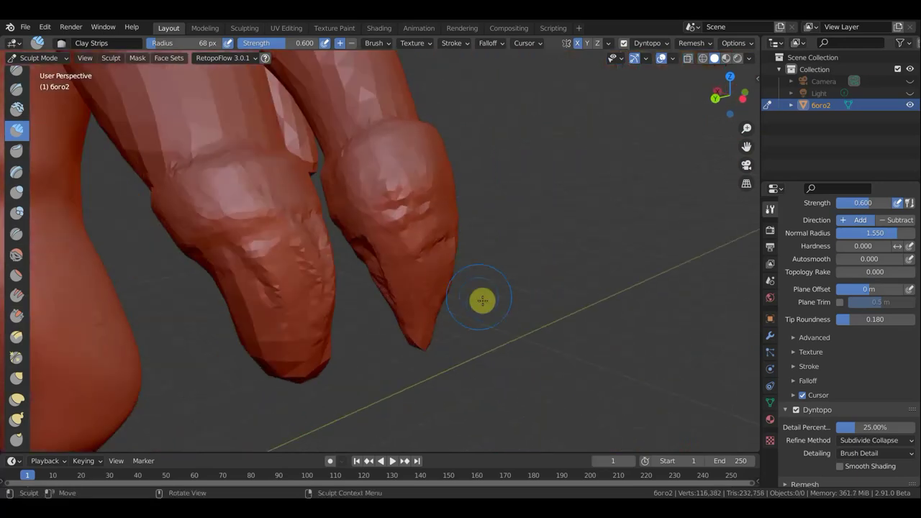
Step: Add sculpt strokes to both fingers, working the right finger from below
{"action": "mouse_move", "coordinate": [425, 262]}
{"action": "middle_mouse_down"}
{"action": "mouse_move", "coordinate": [468, 230]}
{"action": "mouse_move", "coordinate": [459, 231]}
{"action": "middle_mouse_up"}
{"action": "scroll", "coordinate": [356, 274], "scroll_direction": "down", "scroll_amount": 2}
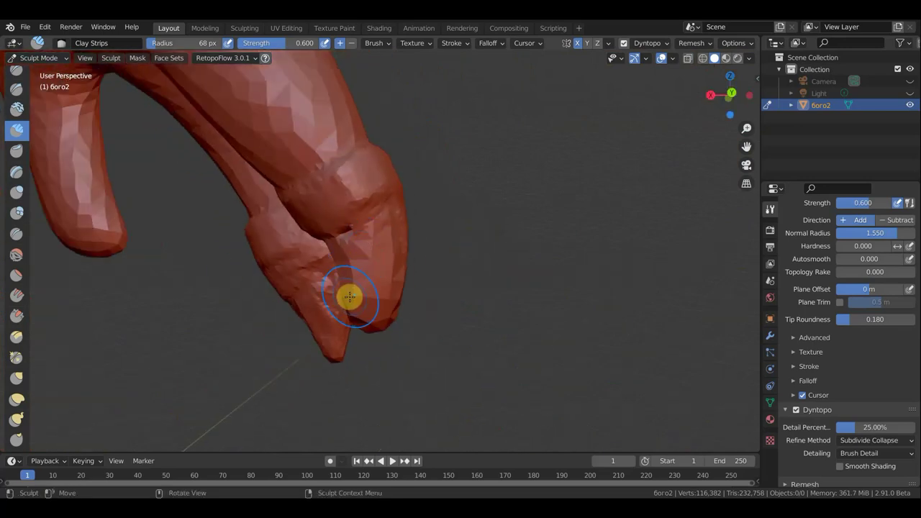
{"action": "scroll", "coordinate": [353, 287], "scroll_direction": "down", "scroll_amount": 1}
{"action": "scroll", "coordinate": [353, 251], "scroll_direction": "up", "scroll_amount": 1}
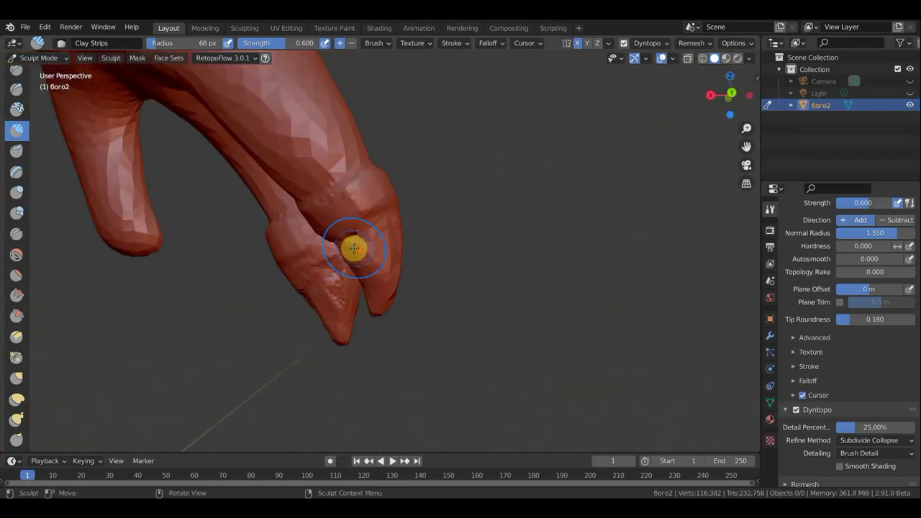
{"action": "left_click_drag", "start_coordinate": [343, 241], "coordinate": [364, 269]}
{"action": "scroll", "coordinate": [351, 244], "scroll_direction": "up", "scroll_amount": 2}
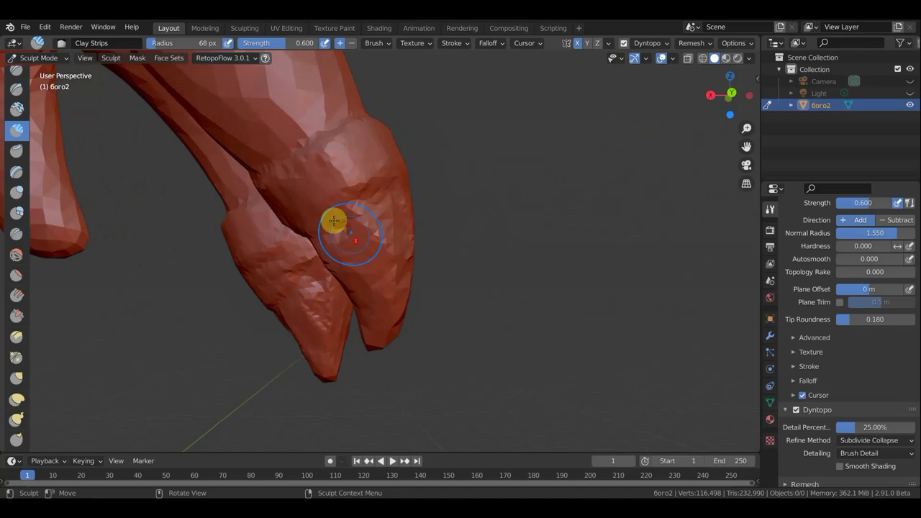
{"action": "mouse_move", "coordinate": [333, 218]}
{"action": "left_mouse_down"}
{"action": "mouse_move", "coordinate": [354, 244]}
{"action": "mouse_move", "coordinate": [329, 214]}
{"action": "mouse_move", "coordinate": [378, 240]}
{"action": "left_mouse_up"}
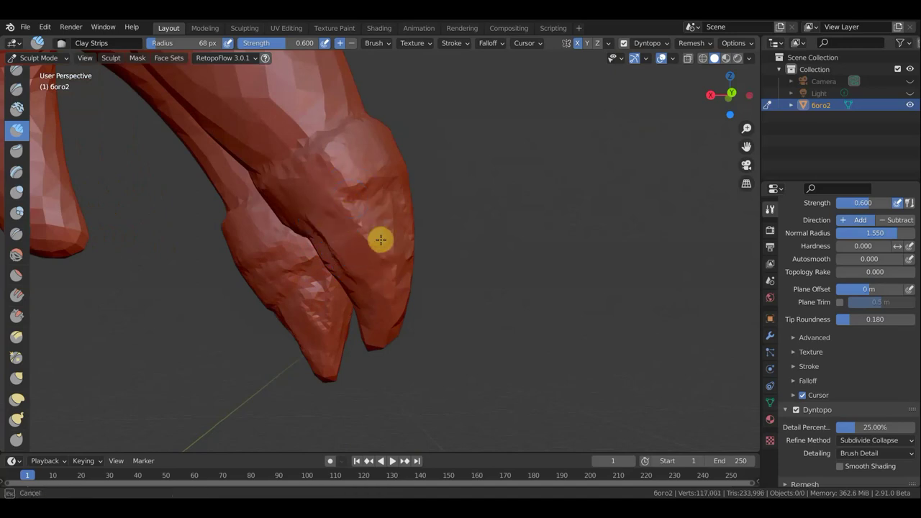
{"action": "left_click_drag", "start_coordinate": [378, 193], "coordinate": [393, 228]}
{"action": "mouse_move", "coordinate": [393, 228]}
{"action": "middle_mouse_down"}
{"action": "mouse_move", "coordinate": [491, 190]}
{"action": "mouse_move", "coordinate": [577, 177]}
{"action": "mouse_move", "coordinate": [473, 194]}
{"action": "middle_mouse_up"}
{"action": "mouse_move", "coordinate": [473, 194]}
{"action": "left_mouse_down"}
{"action": "mouse_move", "coordinate": [436, 230]}
{"action": "mouse_move", "coordinate": [425, 201]}
{"action": "mouse_move", "coordinate": [438, 256]}
{"action": "mouse_move", "coordinate": [421, 201]}
{"action": "mouse_move", "coordinate": [432, 233]}
{"action": "mouse_move", "coordinate": [477, 233]}
{"action": "left_mouse_up"}
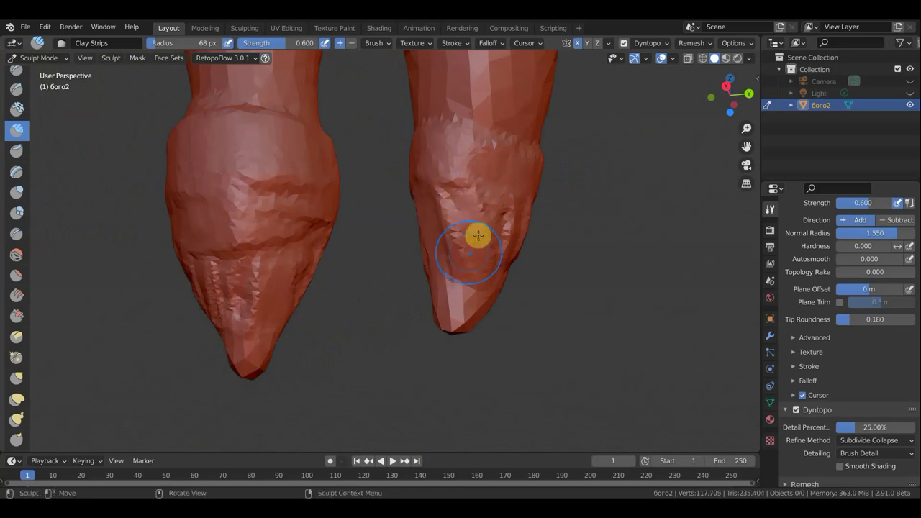
{"action": "mouse_move", "coordinate": [477, 233]}
{"action": "middle_mouse_down"}
{"action": "mouse_move", "coordinate": [589, 271]}
{"action": "mouse_move", "coordinate": [467, 224]}
{"action": "middle_mouse_up"}
{"action": "mouse_move", "coordinate": [467, 223]}
{"action": "left_mouse_down"}
{"action": "mouse_move", "coordinate": [442, 251]}
{"action": "mouse_move", "coordinate": [437, 283]}
{"action": "mouse_move", "coordinate": [455, 318]}
{"action": "left_mouse_up"}
Step: Reshape the rough claw tips and add a horizontal crease across the upper finger
{"action": "left_click_drag", "start_coordinate": [467, 267], "coordinate": [487, 197]}
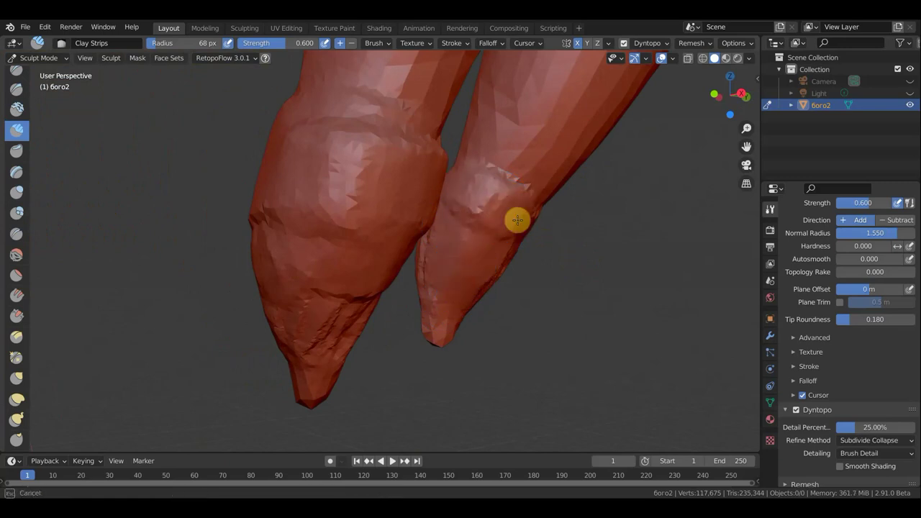
{"action": "mouse_move", "coordinate": [489, 209]}
{"action": "middle_mouse_down"}
{"action": "mouse_move", "coordinate": [651, 278]}
{"action": "mouse_move", "coordinate": [571, 233]}
{"action": "middle_mouse_up"}
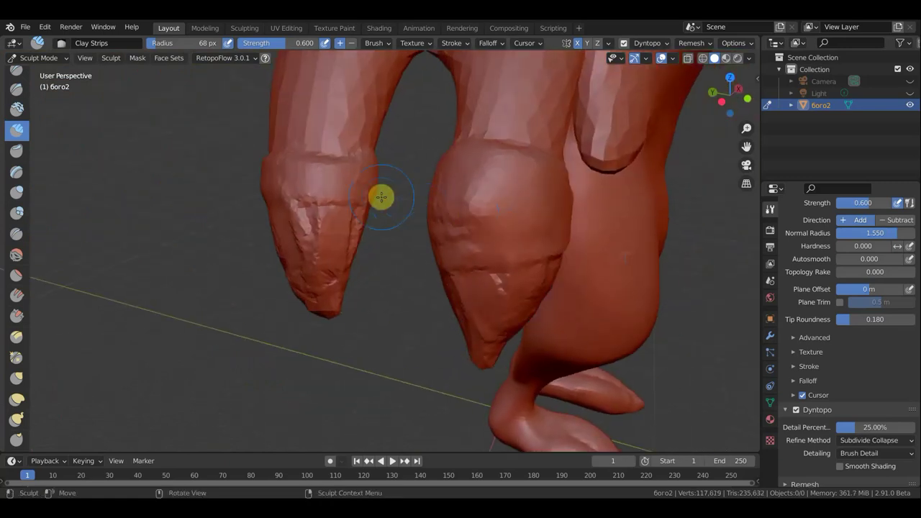
{"action": "mouse_move", "coordinate": [308, 220]}
{"action": "left_mouse_down"}
{"action": "mouse_move", "coordinate": [293, 216]}
{"action": "mouse_move", "coordinate": [314, 228]}
{"action": "mouse_move", "coordinate": [305, 278]}
{"action": "mouse_move", "coordinate": [325, 304]}
{"action": "mouse_move", "coordinate": [284, 240]}
{"action": "mouse_move", "coordinate": [300, 281]}
{"action": "left_mouse_up"}
{"action": "mouse_move", "coordinate": [319, 201]}
{"action": "left_mouse_down"}
{"action": "mouse_move", "coordinate": [361, 182]}
{"action": "mouse_move", "coordinate": [257, 180]}
{"action": "mouse_move", "coordinate": [332, 202]}
{"action": "left_mouse_up"}
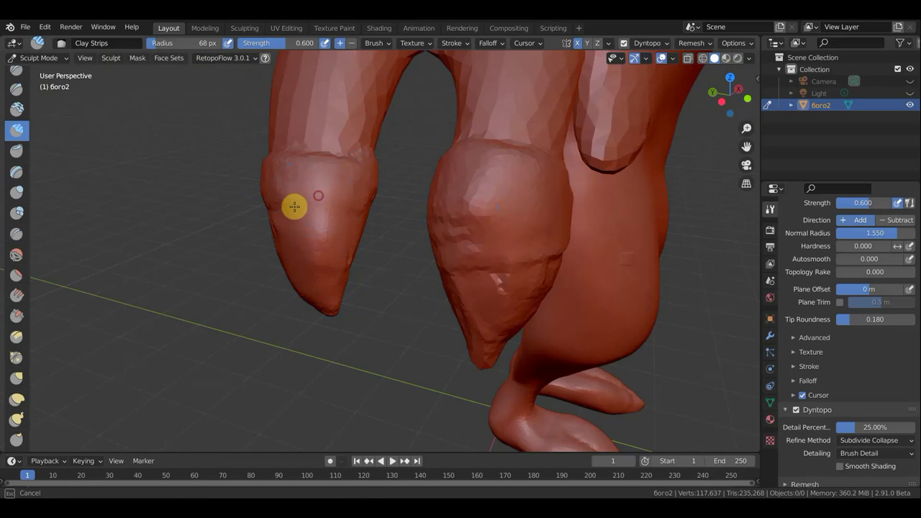
Step: Move in close to the two fingers and build up clay at the thumb tip
{"action": "scroll", "coordinate": [303, 198], "scroll_direction": "down", "scroll_amount": 4}
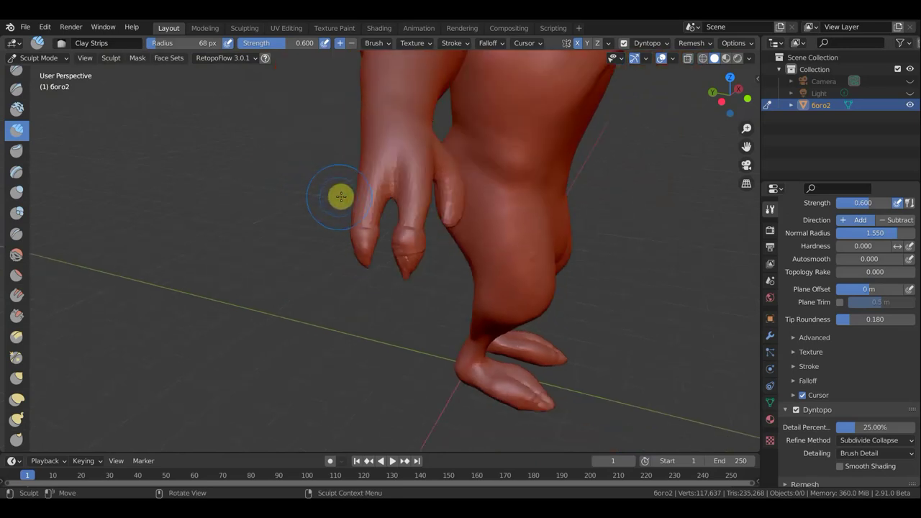
{"action": "middle_click_drag", "start_coordinate": [341, 197], "coordinate": [295, 197]}
{"action": "mouse_move", "coordinate": [189, 178]}
{"action": "middle_mouse_down"}
{"action": "mouse_move", "coordinate": [109, 170]}
{"action": "mouse_move", "coordinate": [223, 172]}
{"action": "mouse_move", "coordinate": [230, 186]}
{"action": "mouse_move", "coordinate": [205, 179]}
{"action": "middle_mouse_up"}
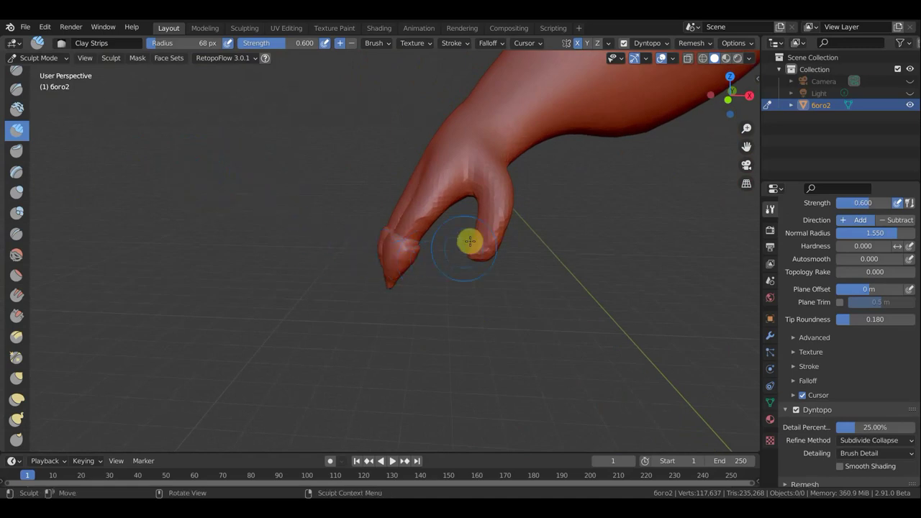
{"action": "middle_click_drag", "start_coordinate": [469, 241], "coordinate": [508, 230]}
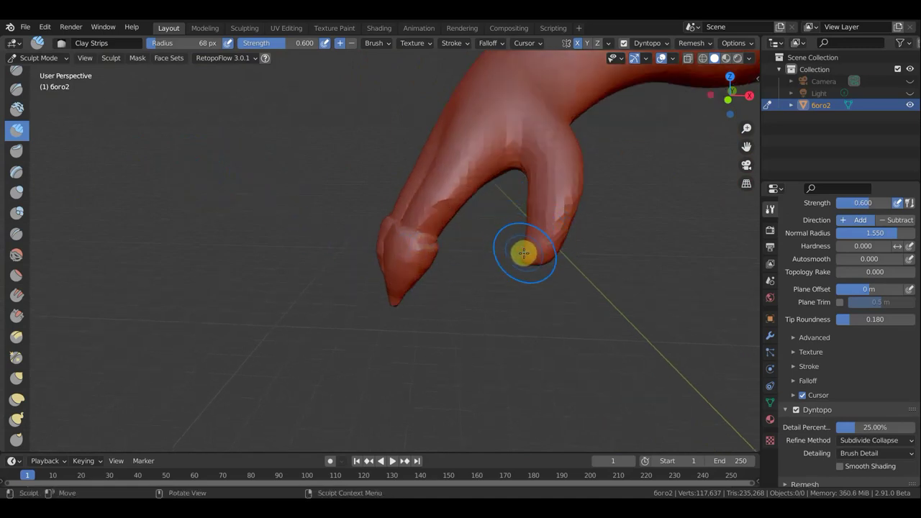
{"action": "middle_click_drag", "start_coordinate": [524, 253], "coordinate": [590, 259]}
{"action": "middle_click_drag", "start_coordinate": [535, 232], "coordinate": [538, 244]}
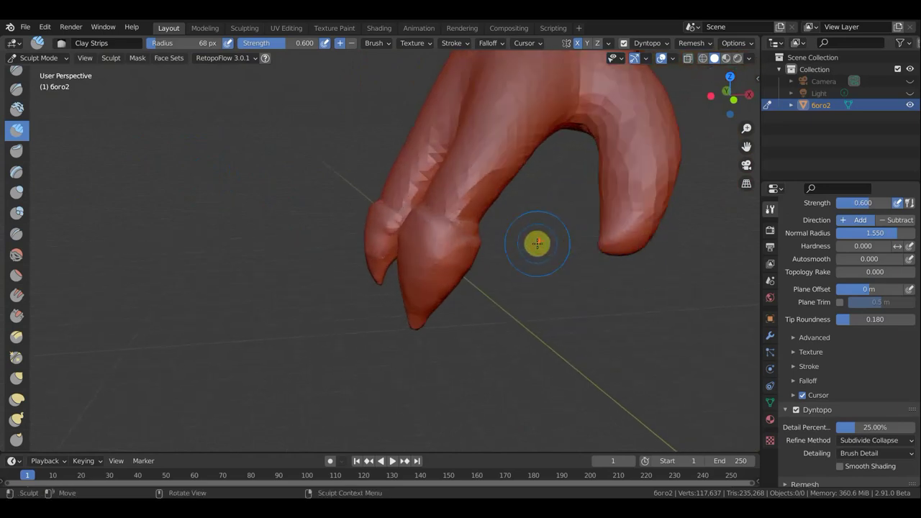
{"action": "left_click_drag", "start_coordinate": [597, 239], "coordinate": [592, 242]}
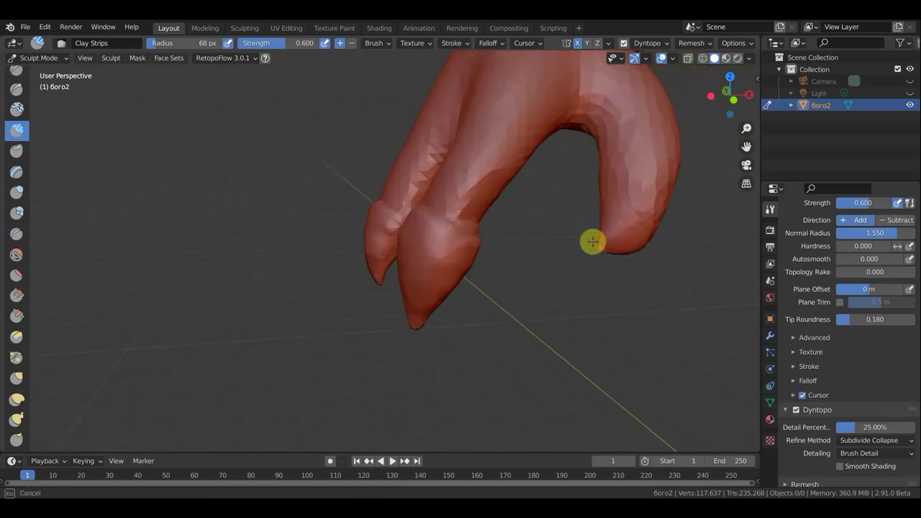
Step: Build a clay rim across the fingertip, then undo the torn stroke on the left finger
{"action": "mouse_move", "coordinate": [597, 243]}
{"action": "middle_mouse_down"}
{"action": "mouse_move", "coordinate": [712, 249]}
{"action": "mouse_move", "coordinate": [631, 212]}
{"action": "middle_mouse_up"}
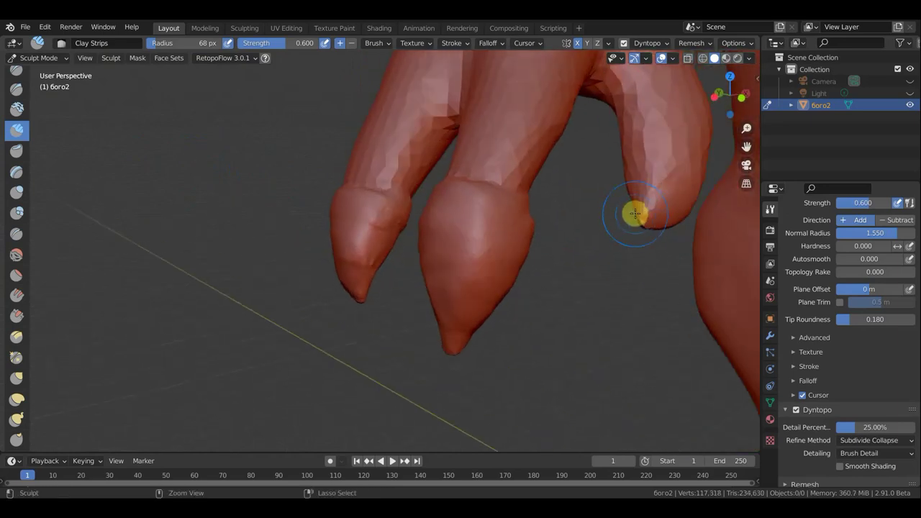
{"action": "left_click_drag", "start_coordinate": [631, 211], "coordinate": [641, 217]}
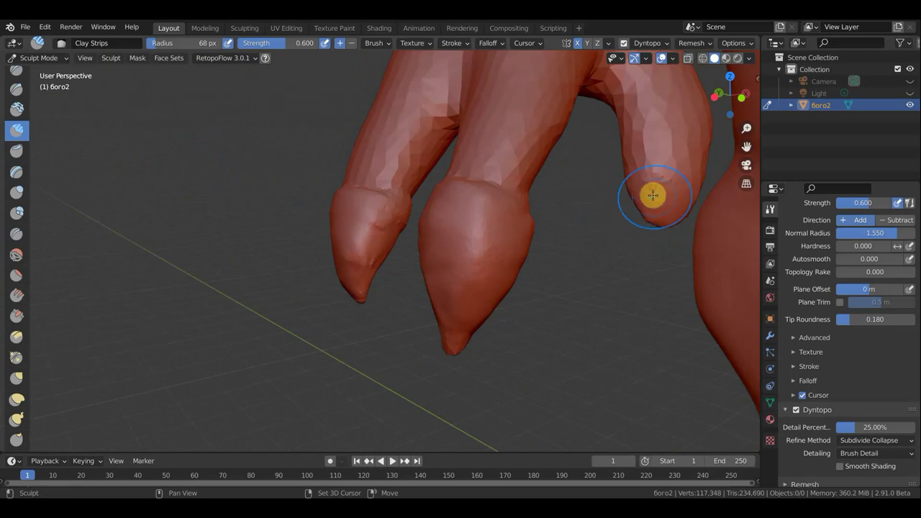
{"action": "mouse_move", "coordinate": [653, 194]}
{"action": "middle_mouse_down"}
{"action": "mouse_move", "coordinate": [600, 228]}
{"action": "mouse_move", "coordinate": [644, 210]}
{"action": "middle_mouse_up"}
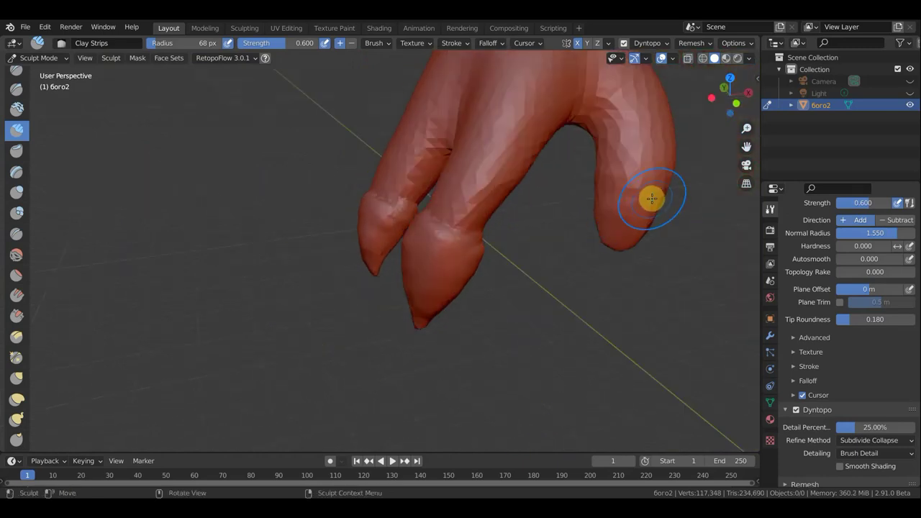
{"action": "left_click_drag", "start_coordinate": [651, 198], "coordinate": [592, 199]}
{"action": "middle_click_drag", "start_coordinate": [592, 200], "coordinate": [500, 180]}
{"action": "mouse_move", "coordinate": [526, 211]}
{"action": "middle_mouse_down"}
{"action": "mouse_move", "coordinate": [430, 193]}
{"action": "mouse_move", "coordinate": [439, 199]}
{"action": "middle_mouse_up"}
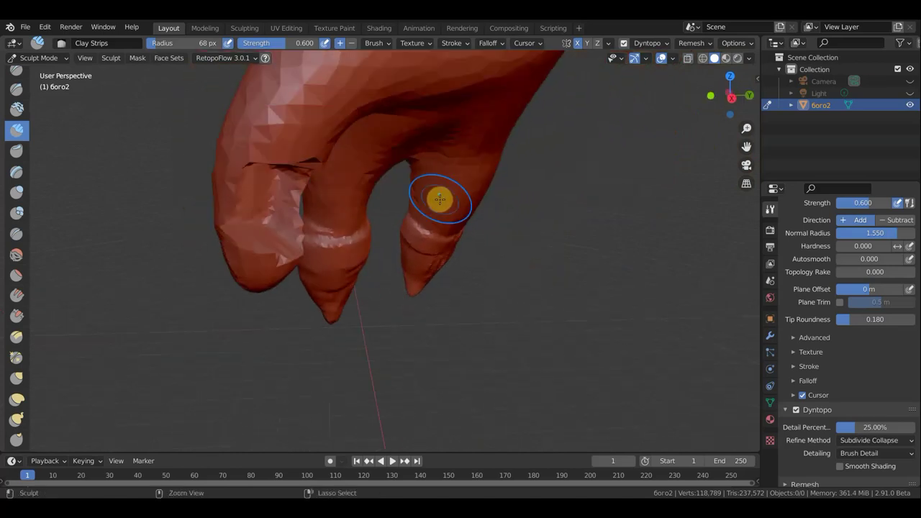
{"action": "key", "text": "ctrl+z"}
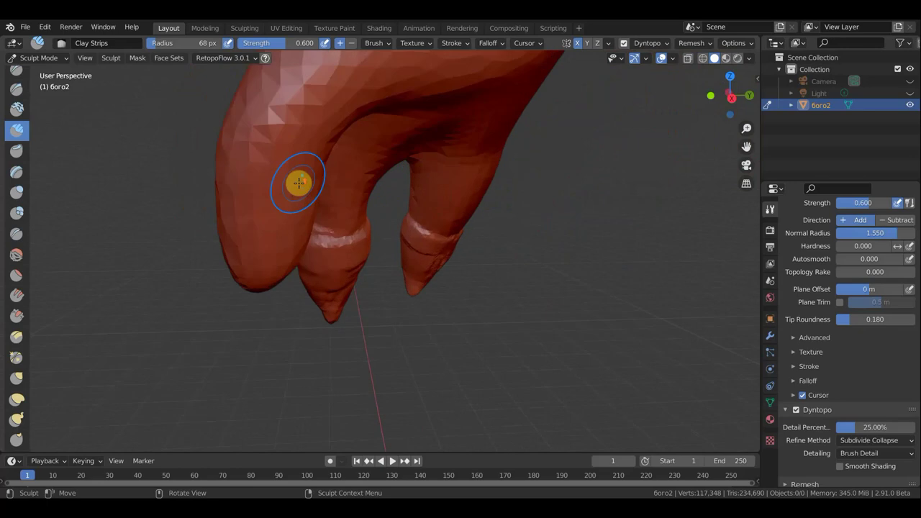
Step: Shrink the brush radius to 43 px and carve a groove band across the left finger
{"action": "key", "text": "f"}
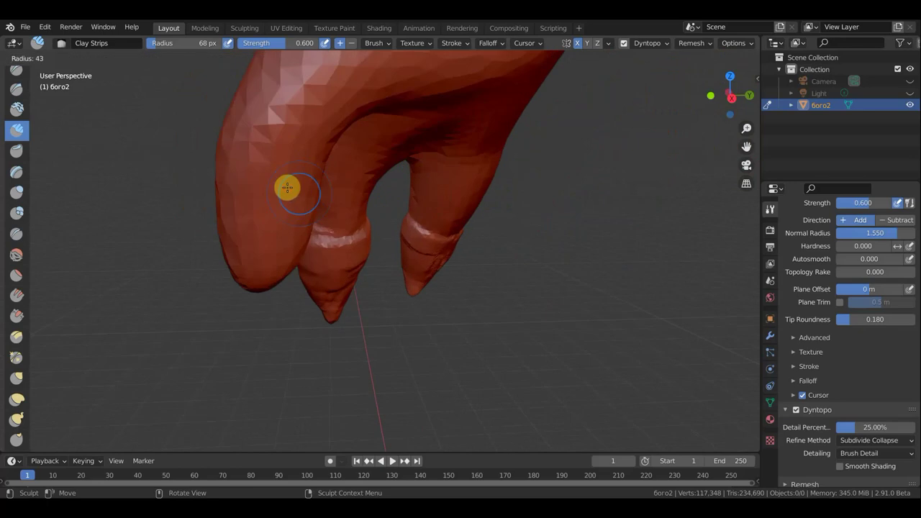
{"action": "left_click", "coordinate": [287, 188]}
{"action": "left_click_drag", "start_coordinate": [292, 182], "coordinate": [229, 173]}
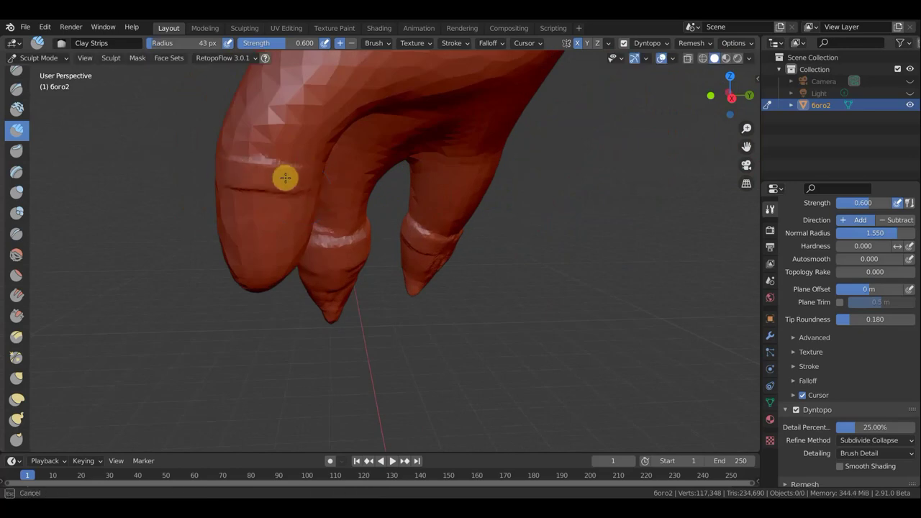
Step: Carve a continuous groove band across the right finger
{"action": "middle_click_drag", "start_coordinate": [246, 172], "coordinate": [504, 213]}
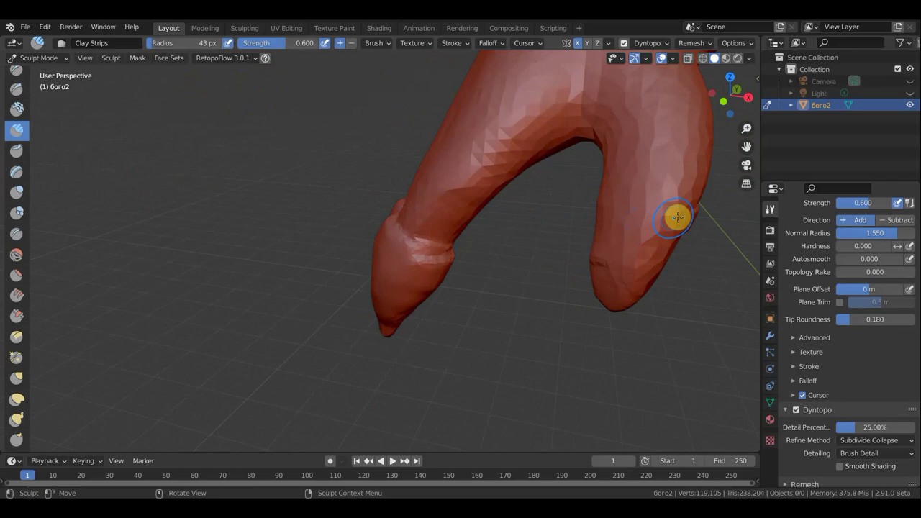
{"action": "left_click_drag", "start_coordinate": [678, 216], "coordinate": [647, 206]}
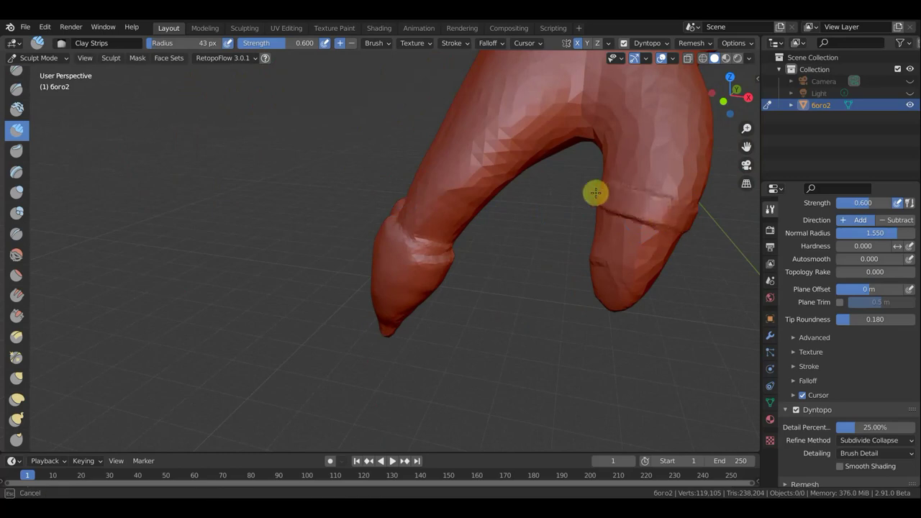
{"action": "left_click_drag", "start_coordinate": [596, 192], "coordinate": [643, 206]}
{"action": "middle_click_drag", "start_coordinate": [643, 205], "coordinate": [703, 197]}
{"action": "left_click_drag", "start_coordinate": [644, 172], "coordinate": [582, 158]}
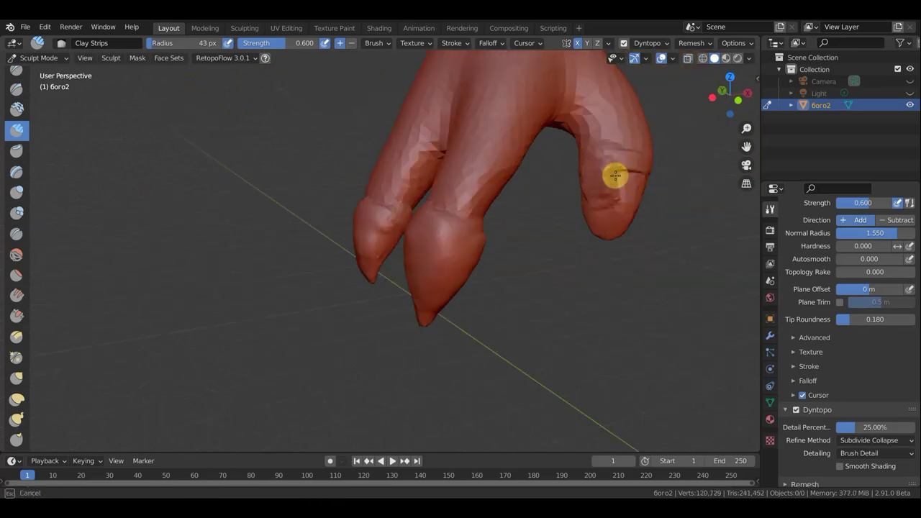
Step: Lay a cuticle band around the left finger and extend it down the finger
{"action": "left_click_drag", "start_coordinate": [633, 174], "coordinate": [600, 185]}
{"action": "middle_click_drag", "start_coordinate": [600, 185], "coordinate": [355, 163]}
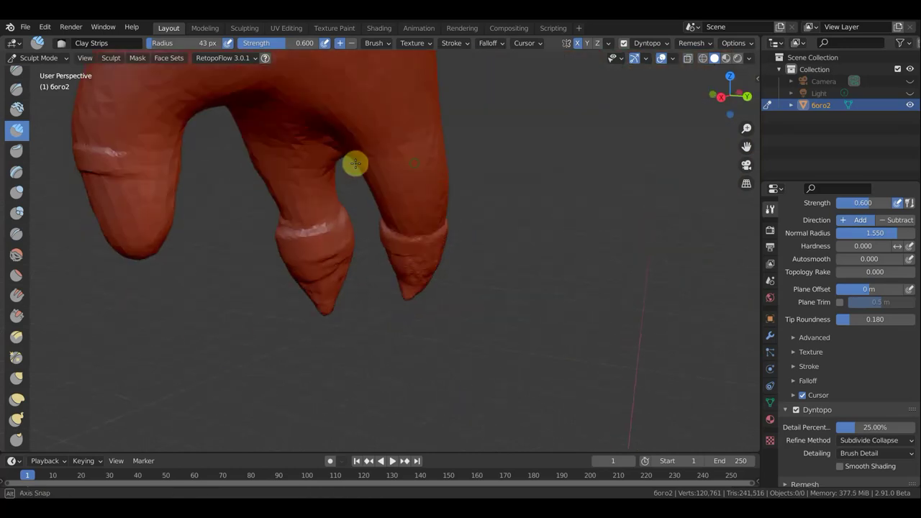
{"action": "mouse_move", "coordinate": [124, 173]}
{"action": "left_mouse_down"}
{"action": "mouse_move", "coordinate": [118, 165]}
{"action": "mouse_move", "coordinate": [149, 161]}
{"action": "left_mouse_up"}
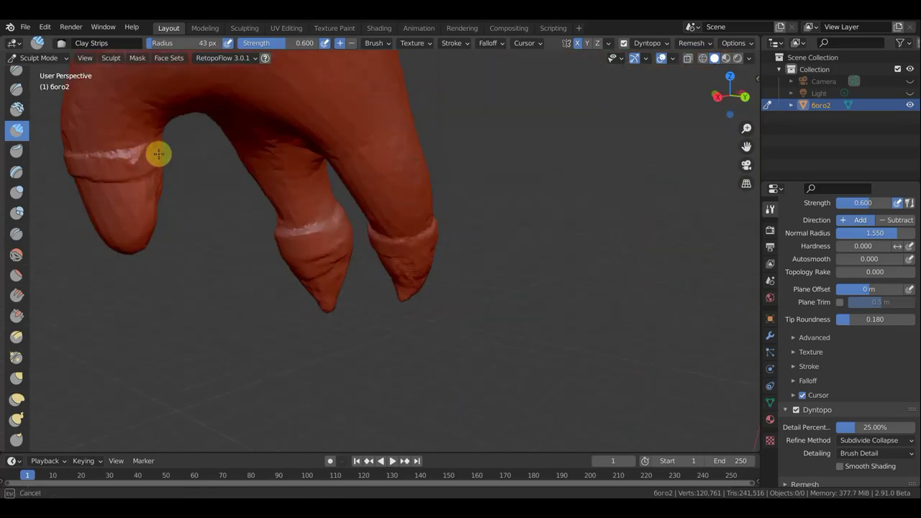
{"action": "left_click_drag", "start_coordinate": [120, 194], "coordinate": [119, 220]}
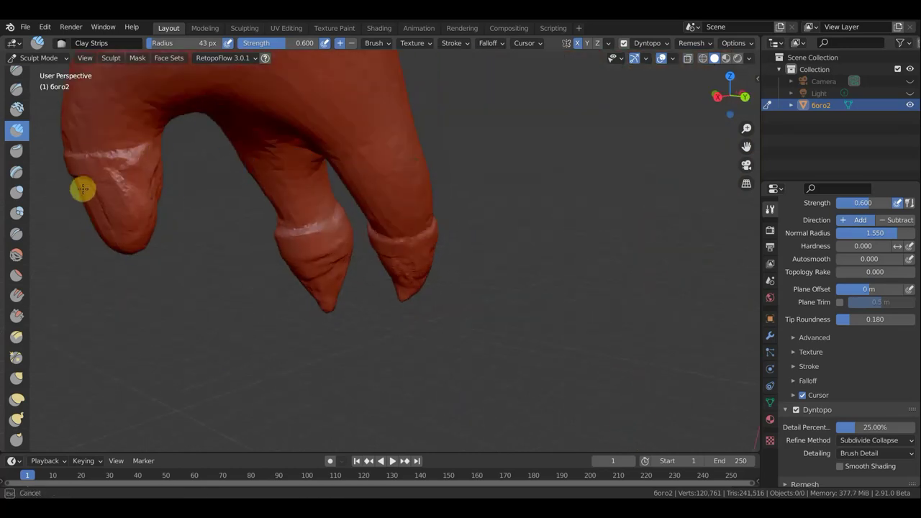
{"action": "mouse_move", "coordinate": [83, 189]}
{"action": "left_mouse_down"}
{"action": "mouse_move", "coordinate": [96, 211]}
{"action": "mouse_move", "coordinate": [79, 173]}
{"action": "mouse_move", "coordinate": [129, 245]}
{"action": "mouse_move", "coordinate": [87, 192]}
{"action": "mouse_move", "coordinate": [115, 242]}
{"action": "mouse_move", "coordinate": [132, 176]}
{"action": "mouse_move", "coordinate": [146, 181]}
{"action": "left_mouse_up"}
Step: Reshape the right fingertip with several clay strokes from different angles
{"action": "middle_click_drag", "start_coordinate": [148, 209], "coordinate": [604, 198]}
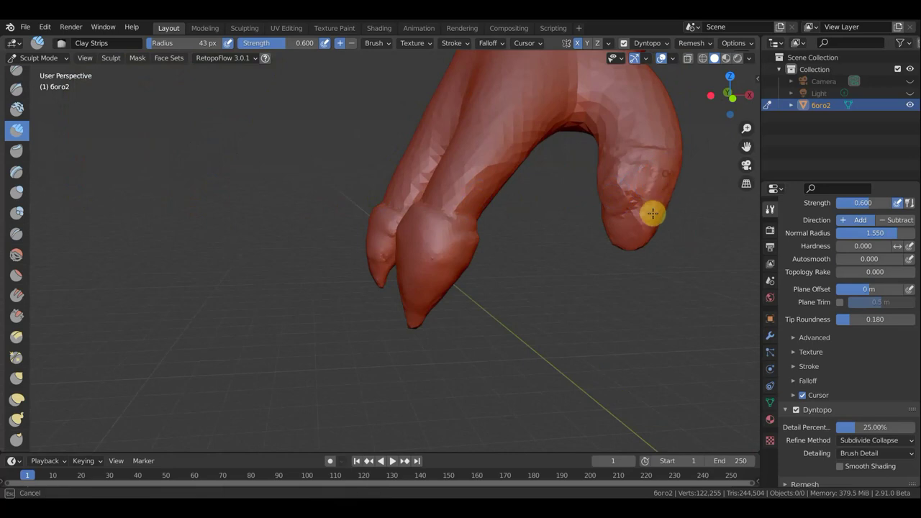
{"action": "mouse_move", "coordinate": [642, 216]}
{"action": "left_mouse_down"}
{"action": "mouse_move", "coordinate": [644, 175]}
{"action": "mouse_move", "coordinate": [631, 215]}
{"action": "mouse_move", "coordinate": [623, 175]}
{"action": "mouse_move", "coordinate": [621, 226]}
{"action": "mouse_move", "coordinate": [612, 205]}
{"action": "left_mouse_up"}
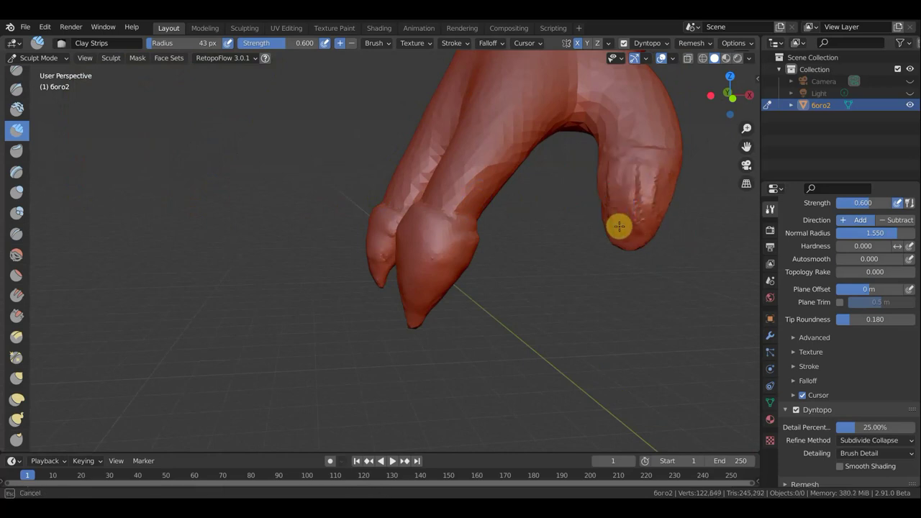
{"action": "mouse_move", "coordinate": [656, 161]}
{"action": "left_mouse_down"}
{"action": "mouse_move", "coordinate": [612, 150]}
{"action": "mouse_move", "coordinate": [672, 174]}
{"action": "mouse_move", "coordinate": [658, 181]}
{"action": "mouse_move", "coordinate": [608, 169]}
{"action": "mouse_move", "coordinate": [661, 169]}
{"action": "mouse_move", "coordinate": [633, 152]}
{"action": "mouse_move", "coordinate": [666, 172]}
{"action": "mouse_move", "coordinate": [598, 163]}
{"action": "mouse_move", "coordinate": [655, 174]}
{"action": "mouse_move", "coordinate": [619, 165]}
{"action": "left_mouse_up"}
{"action": "mouse_move", "coordinate": [619, 165]}
{"action": "middle_mouse_down"}
{"action": "mouse_move", "coordinate": [574, 171]}
{"action": "mouse_move", "coordinate": [606, 212]}
{"action": "middle_mouse_up"}
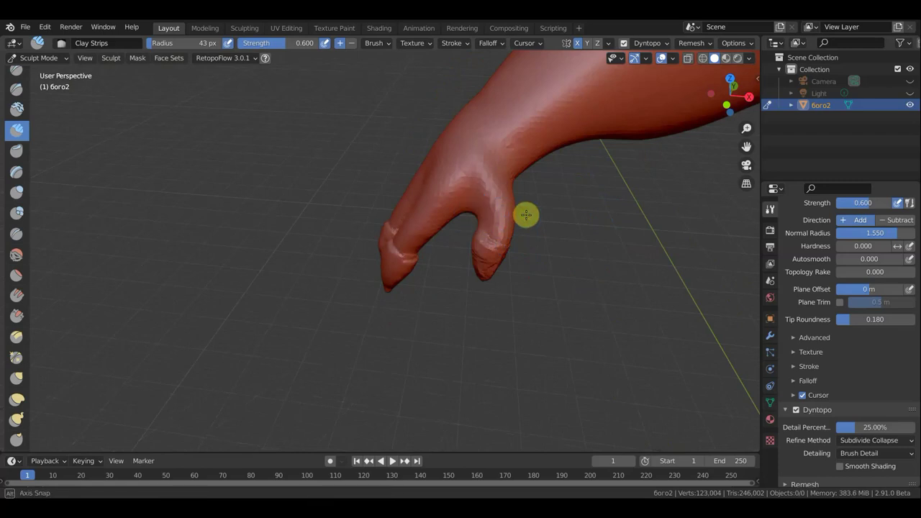
{"action": "mouse_move", "coordinate": [526, 214]}
{"action": "middle_mouse_down"}
{"action": "mouse_move", "coordinate": [559, 195]}
{"action": "mouse_move", "coordinate": [475, 199]}
{"action": "middle_mouse_up"}
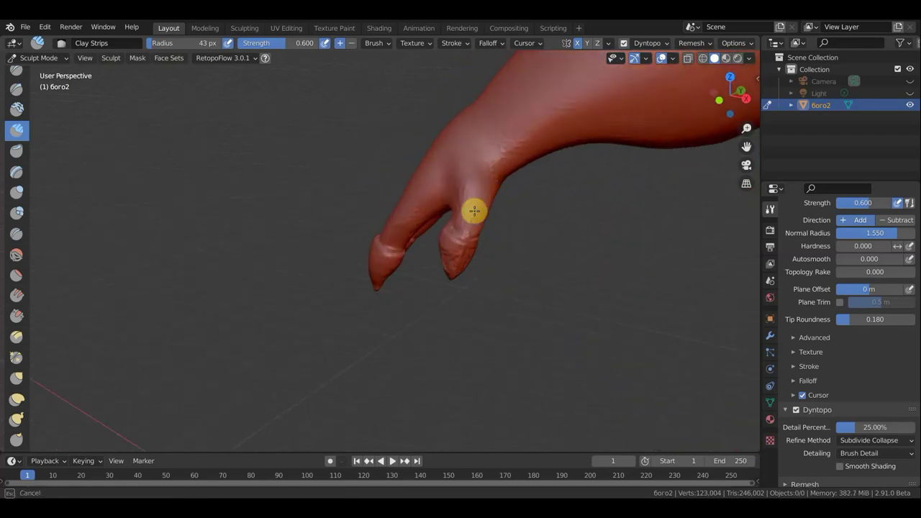
{"action": "middle_click_drag", "start_coordinate": [522, 219], "coordinate": [571, 224]}
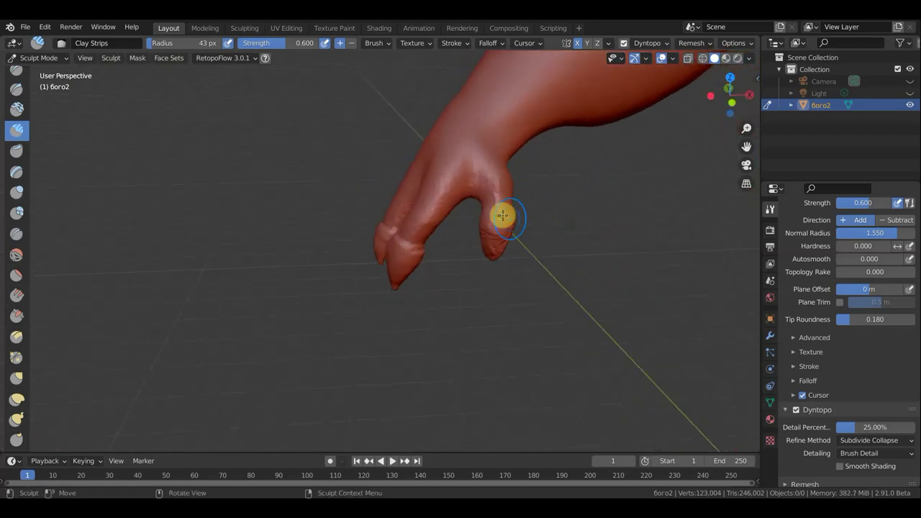
{"action": "middle_click_drag", "start_coordinate": [501, 214], "coordinate": [556, 190]}
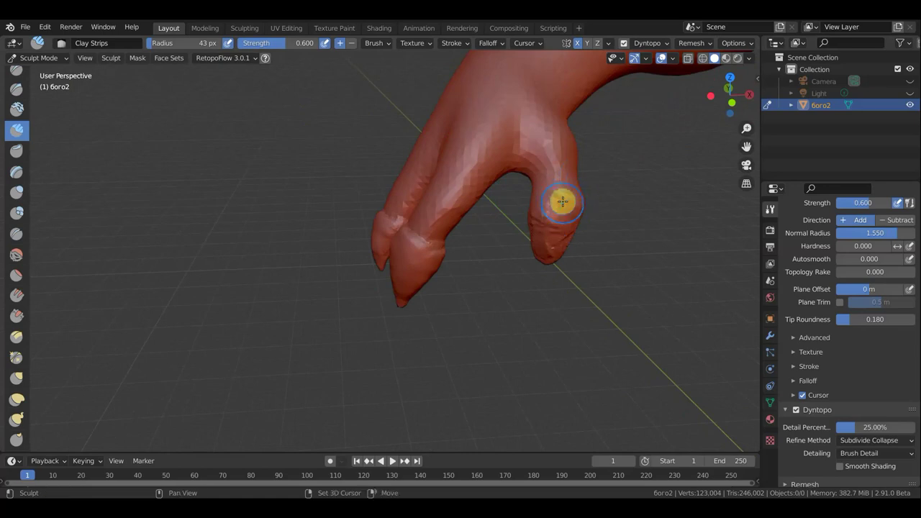
{"action": "left_click_drag", "start_coordinate": [545, 236], "coordinate": [564, 232]}
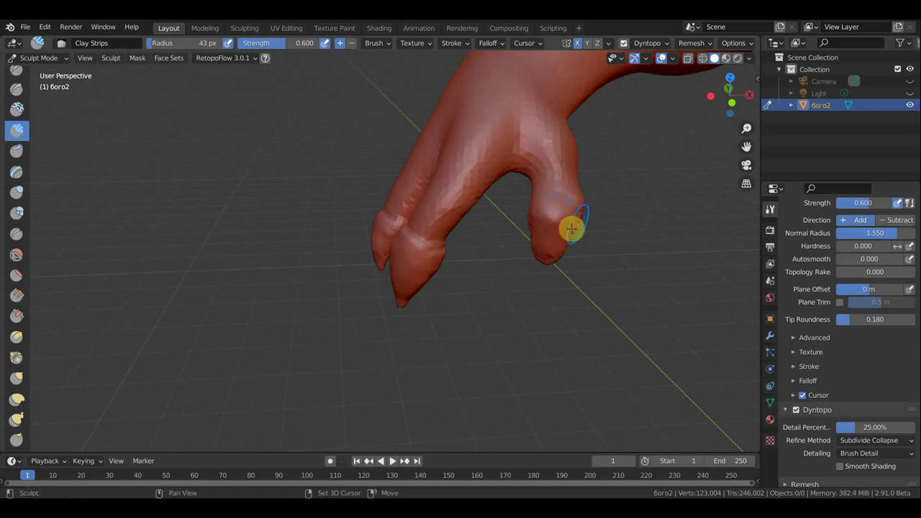
Step: Shape the left fingertip down toward a sharp point
{"action": "mouse_move", "coordinate": [518, 213]}
{"action": "middle_mouse_down"}
{"action": "mouse_move", "coordinate": [350, 175]}
{"action": "mouse_move", "coordinate": [330, 183]}
{"action": "middle_mouse_up"}
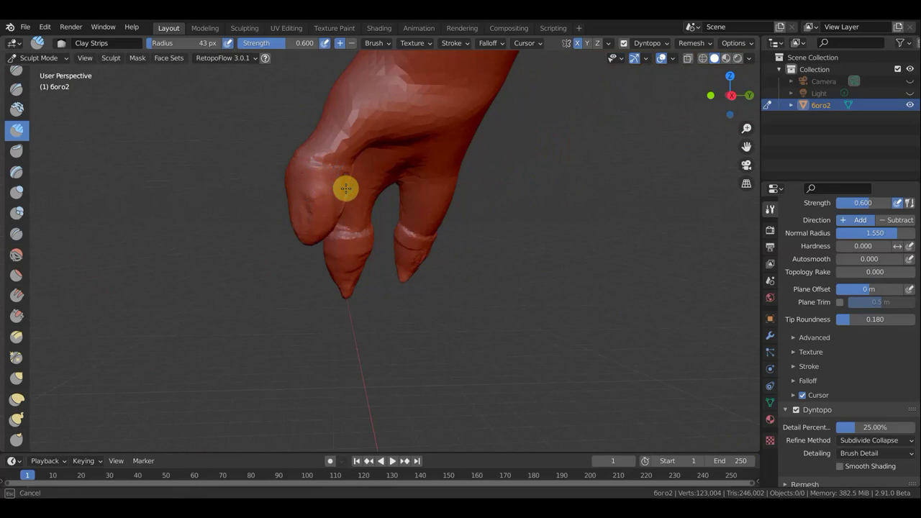
{"action": "mouse_move", "coordinate": [343, 187]}
{"action": "left_mouse_down"}
{"action": "mouse_move", "coordinate": [302, 233]}
{"action": "mouse_move", "coordinate": [298, 185]}
{"action": "left_mouse_up"}
{"action": "middle_click_drag", "start_coordinate": [298, 185], "coordinate": [232, 163]}
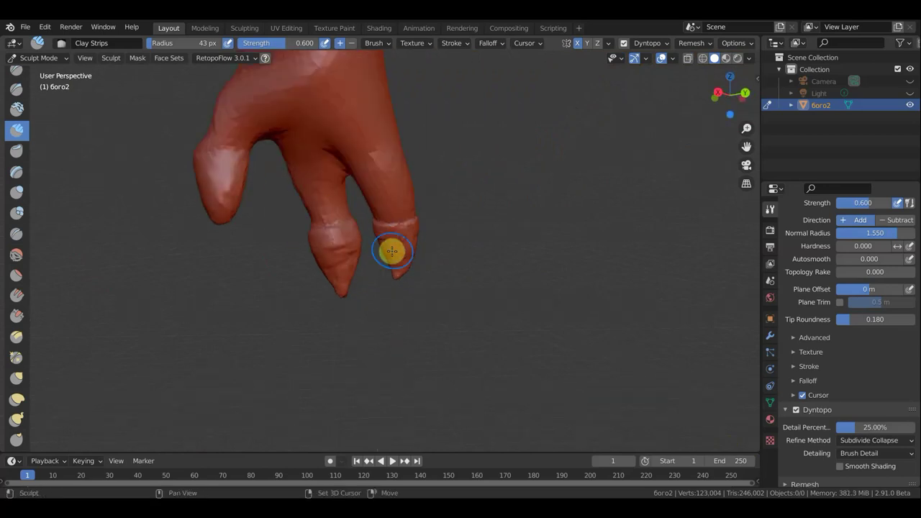
{"action": "left_click_drag", "start_coordinate": [375, 248], "coordinate": [346, 257]}
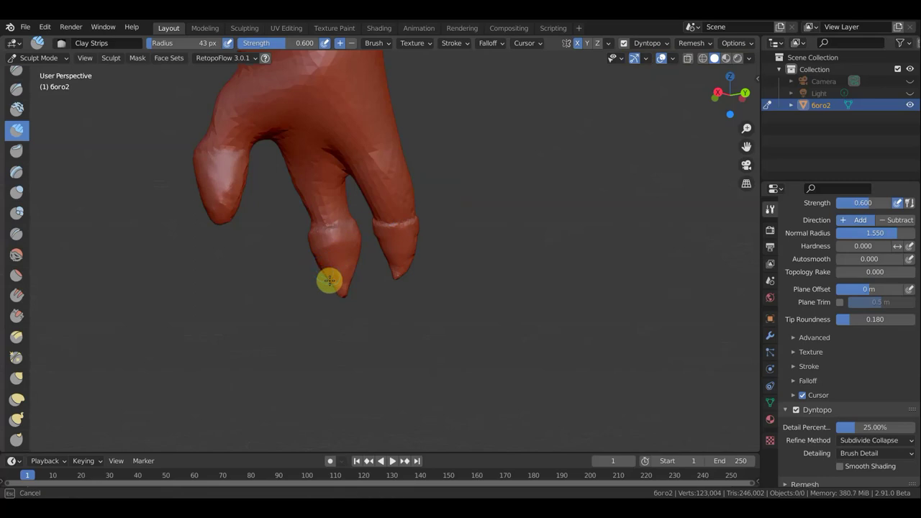
{"action": "mouse_move", "coordinate": [329, 281]}
{"action": "left_mouse_down"}
{"action": "mouse_move", "coordinate": [339, 283]}
{"action": "mouse_move", "coordinate": [312, 248]}
{"action": "mouse_move", "coordinate": [223, 199]}
{"action": "mouse_move", "coordinate": [222, 185]}
{"action": "mouse_move", "coordinate": [240, 191]}
{"action": "left_mouse_up"}
{"action": "mouse_move", "coordinate": [240, 192]}
{"action": "middle_mouse_down"}
{"action": "mouse_move", "coordinate": [492, 232]}
{"action": "mouse_move", "coordinate": [540, 226]}
{"action": "mouse_move", "coordinate": [526, 201]}
{"action": "mouse_move", "coordinate": [615, 208]}
{"action": "mouse_move", "coordinate": [525, 206]}
{"action": "middle_mouse_up"}
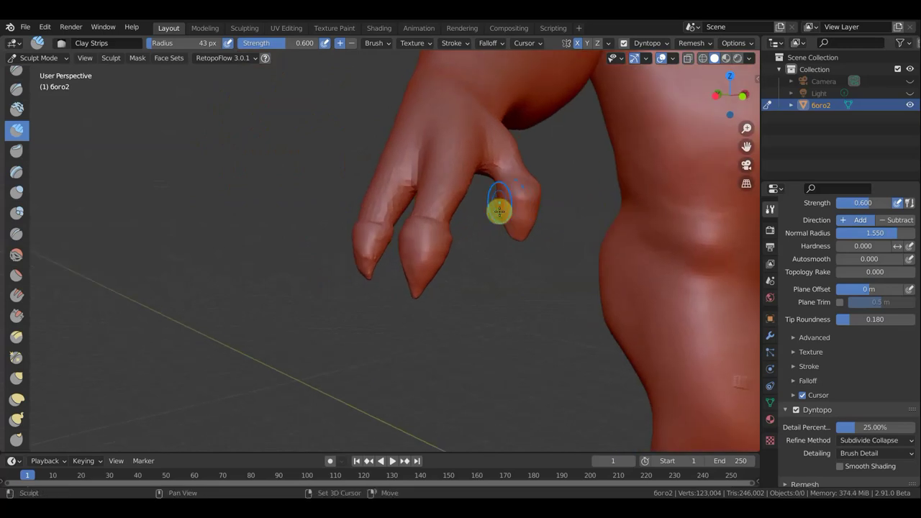
{"action": "mouse_move", "coordinate": [515, 224]}
{"action": "middle_mouse_down"}
{"action": "mouse_move", "coordinate": [480, 273]}
{"action": "mouse_move", "coordinate": [382, 313]}
{"action": "middle_mouse_up"}
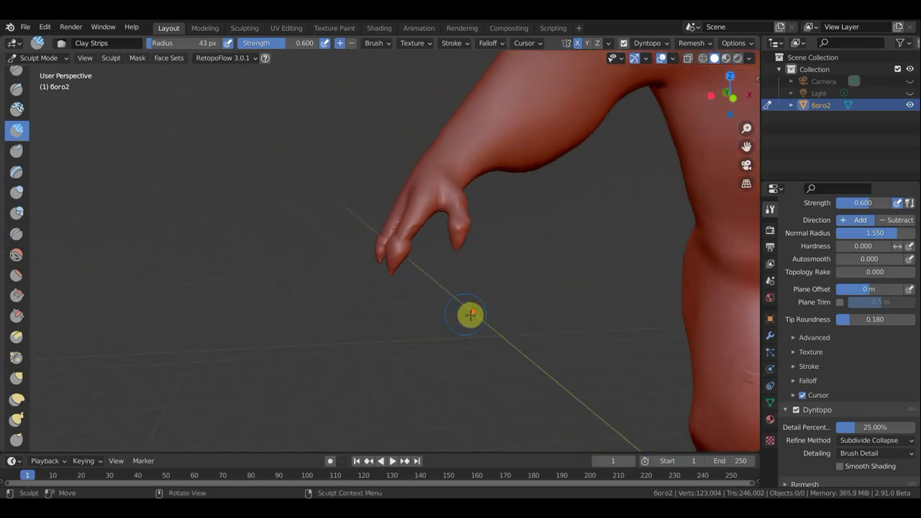
Step: Zoom out to check the whole minotaur, then turn toward its other arm
{"action": "scroll", "coordinate": [467, 312], "scroll_direction": "down", "scroll_amount": 5}
{"action": "mouse_move", "coordinate": [446, 310]}
{"action": "middle_mouse_down"}
{"action": "mouse_move", "coordinate": [403, 302]}
{"action": "mouse_move", "coordinate": [411, 294]}
{"action": "mouse_move", "coordinate": [272, 292]}
{"action": "mouse_move", "coordinate": [290, 312]}
{"action": "mouse_move", "coordinate": [337, 304]}
{"action": "middle_mouse_up"}
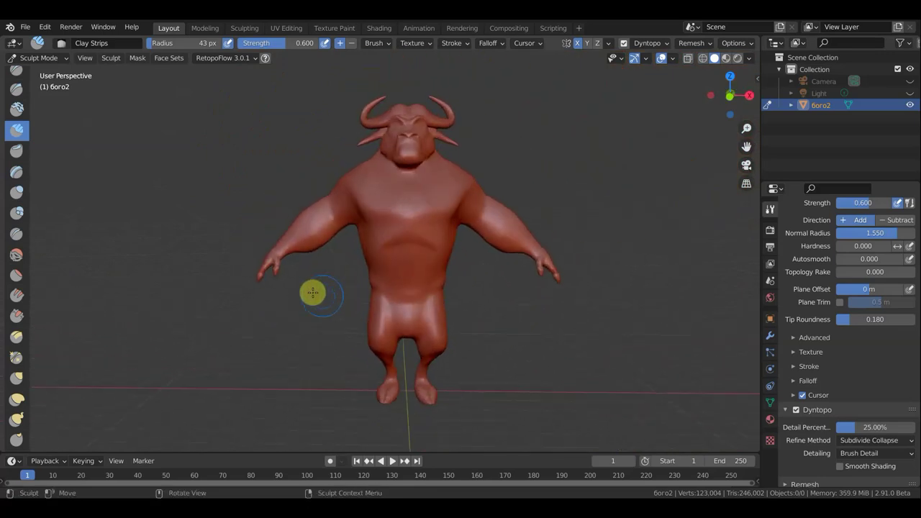
{"action": "scroll", "coordinate": [302, 284], "scroll_direction": "up", "scroll_amount": 4}
{"action": "scroll", "coordinate": [274, 288], "scroll_direction": "up", "scroll_amount": 2}
{"action": "middle_click_drag", "start_coordinate": [373, 299], "coordinate": [448, 264]}
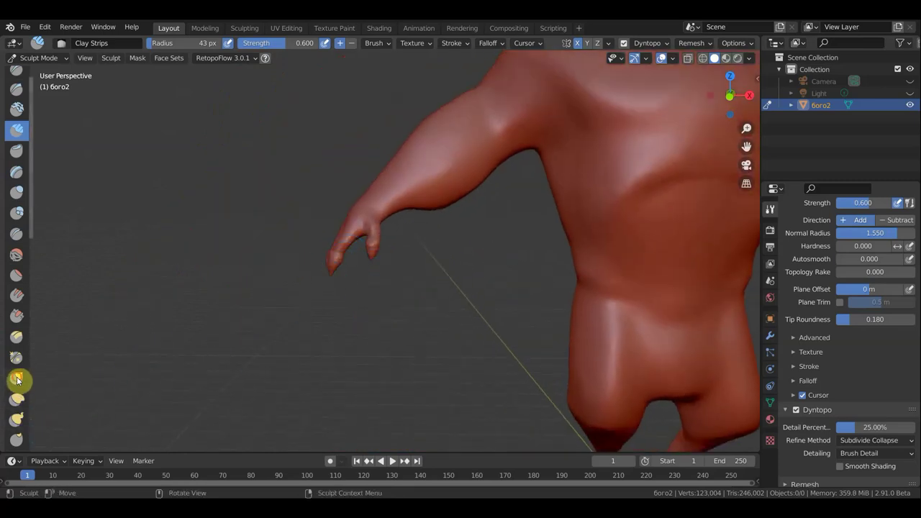
Step: Add a clay stroke on one of the other hand's fingers, then undo it
{"action": "mouse_move", "coordinate": [370, 229]}
{"action": "left_mouse_down"}
{"action": "mouse_move", "coordinate": [330, 234]}
{"action": "mouse_move", "coordinate": [344, 237]}
{"action": "left_mouse_up"}
{"action": "middle_click_drag", "start_coordinate": [344, 237], "coordinate": [454, 255]}
{"action": "left_click_drag", "start_coordinate": [440, 236], "coordinate": [437, 230]}
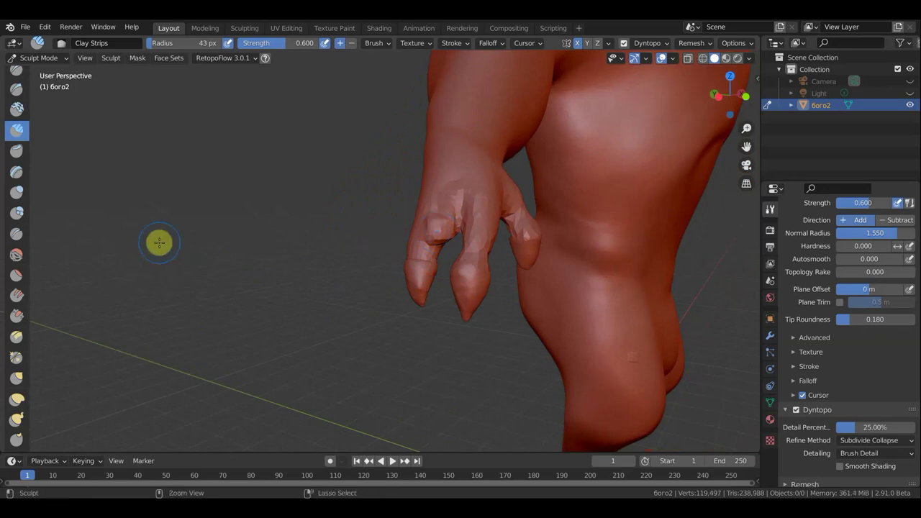
{"action": "key", "text": "ctrl+z"}
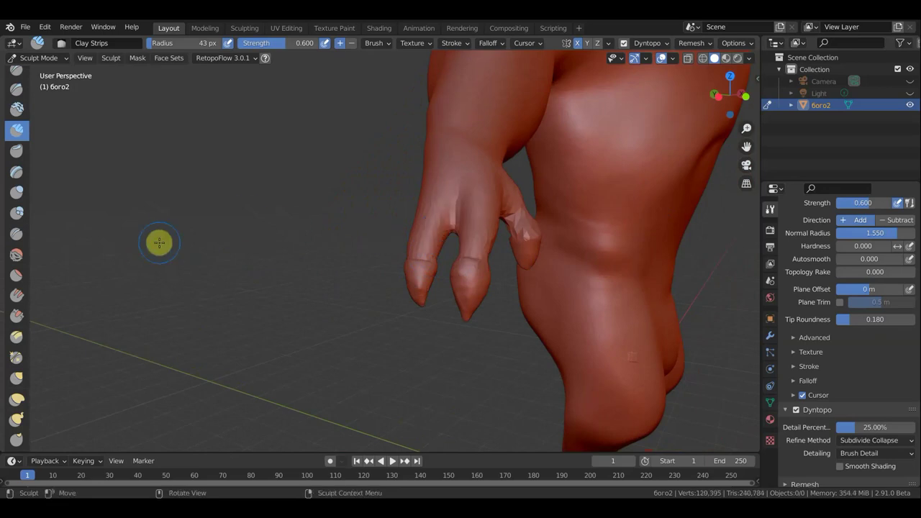
Step: Switch to the Grab brush and pull the fingers out into a longer point
{"action": "left_click", "coordinate": [16, 377]}
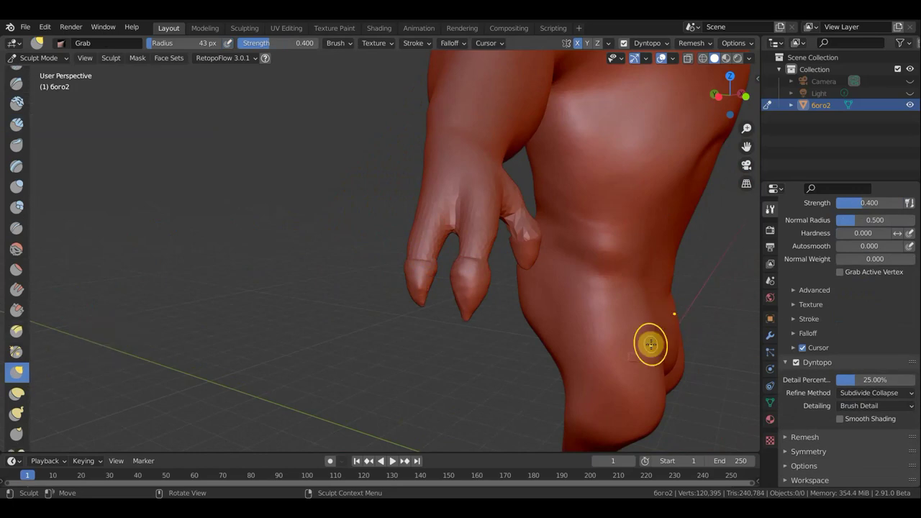
{"action": "middle_click_drag", "start_coordinate": [366, 371], "coordinate": [327, 234]}
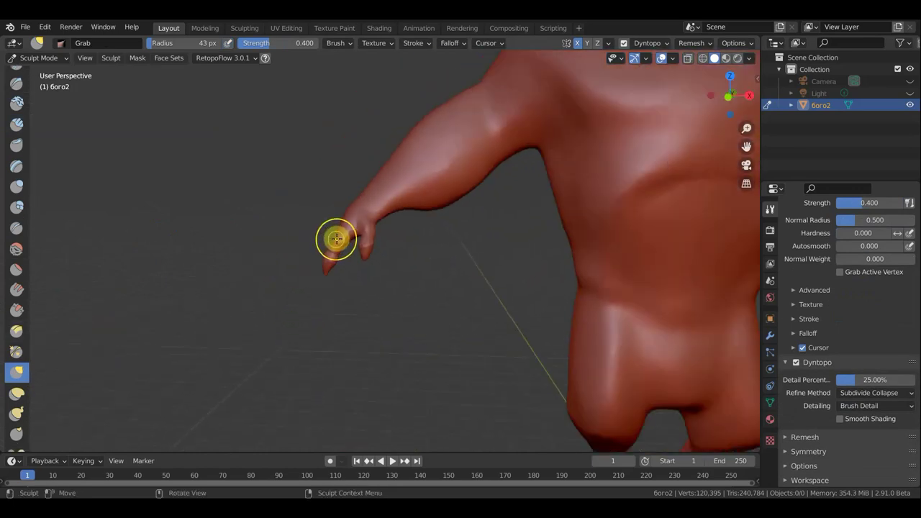
{"action": "mouse_move", "coordinate": [336, 238]}
{"action": "left_mouse_down"}
{"action": "mouse_move", "coordinate": [350, 213]}
{"action": "mouse_move", "coordinate": [377, 213]}
{"action": "mouse_move", "coordinate": [360, 199]}
{"action": "mouse_move", "coordinate": [380, 204]}
{"action": "left_mouse_up"}
{"action": "scroll", "coordinate": [360, 198], "scroll_direction": "down", "scroll_amount": 2}
{"action": "scroll", "coordinate": [374, 235], "scroll_direction": "up", "scroll_amount": 2}
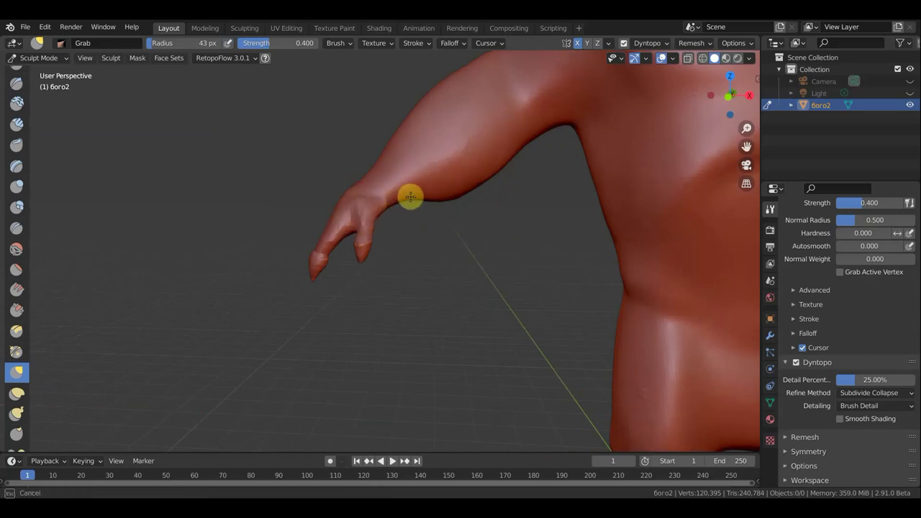
Step: Drag the wrist down and to the left with Grab
{"action": "mouse_move", "coordinate": [408, 196]}
{"action": "left_mouse_down"}
{"action": "mouse_move", "coordinate": [411, 206]}
{"action": "mouse_move", "coordinate": [370, 224]}
{"action": "mouse_move", "coordinate": [436, 231]}
{"action": "left_mouse_up"}
{"action": "mouse_move", "coordinate": [436, 230]}
{"action": "middle_mouse_down"}
{"action": "mouse_move", "coordinate": [502, 225]}
{"action": "mouse_move", "coordinate": [411, 211]}
{"action": "middle_mouse_up"}
{"action": "mouse_move", "coordinate": [411, 210]}
{"action": "left_mouse_down"}
{"action": "mouse_move", "coordinate": [417, 199]}
{"action": "mouse_move", "coordinate": [408, 198]}
{"action": "mouse_move", "coordinate": [428, 230]}
{"action": "left_mouse_up"}
{"action": "scroll", "coordinate": [432, 230], "scroll_direction": "up", "scroll_amount": 2}
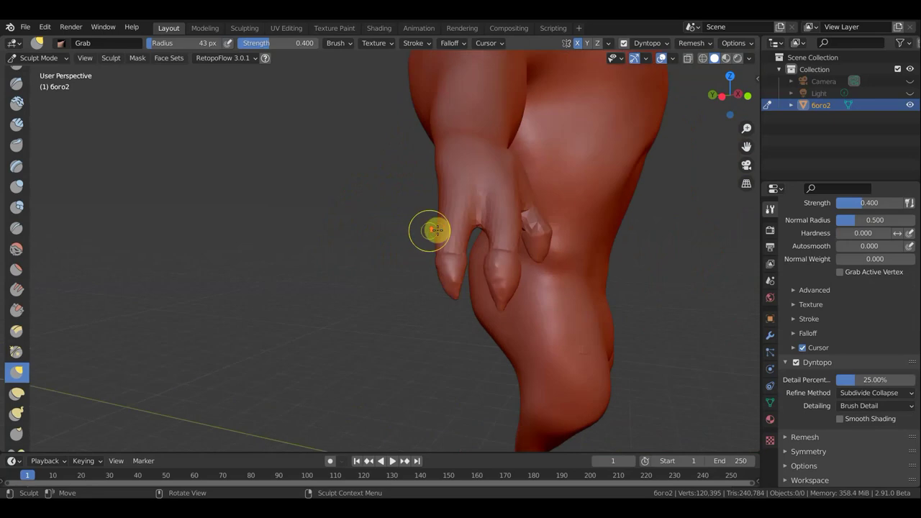
Step: Draw the fingertips out into pointed claws and reshape the neighbouring finger
{"action": "mouse_move", "coordinate": [455, 297]}
{"action": "left_mouse_down"}
{"action": "mouse_move", "coordinate": [447, 303]}
{"action": "mouse_move", "coordinate": [468, 300]}
{"action": "left_mouse_up"}
{"action": "mouse_move", "coordinate": [489, 263]}
{"action": "left_mouse_down"}
{"action": "mouse_move", "coordinate": [497, 287]}
{"action": "mouse_move", "coordinate": [431, 259]}
{"action": "mouse_move", "coordinate": [468, 252]}
{"action": "mouse_move", "coordinate": [448, 261]}
{"action": "mouse_move", "coordinate": [451, 251]}
{"action": "mouse_move", "coordinate": [456, 283]}
{"action": "mouse_move", "coordinate": [422, 282]}
{"action": "left_mouse_up"}
{"action": "middle_click_drag", "start_coordinate": [421, 281], "coordinate": [508, 263]}
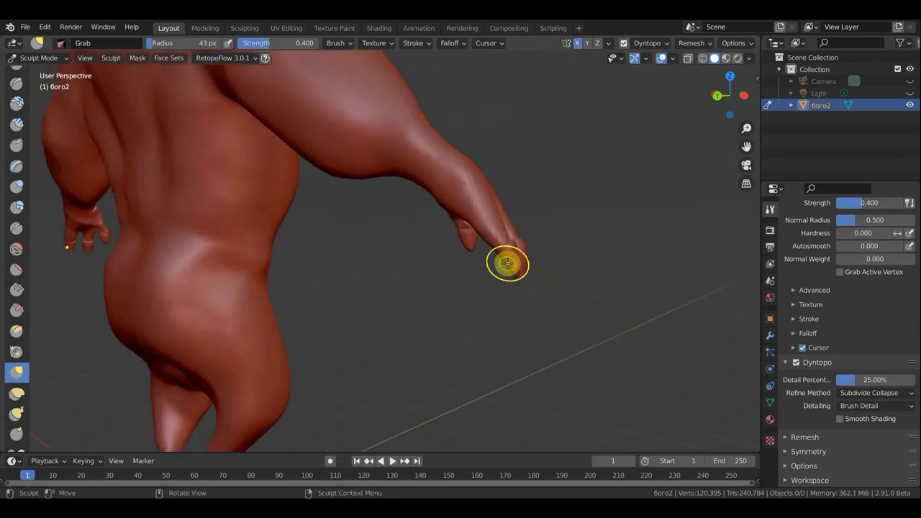
{"action": "mouse_move", "coordinate": [505, 259]}
{"action": "left_mouse_down"}
{"action": "mouse_move", "coordinate": [499, 268]}
{"action": "mouse_move", "coordinate": [518, 242]}
{"action": "left_mouse_up"}
{"action": "mouse_move", "coordinate": [518, 242]}
{"action": "middle_mouse_down"}
{"action": "mouse_move", "coordinate": [587, 206]}
{"action": "mouse_move", "coordinate": [489, 267]}
{"action": "middle_mouse_up"}
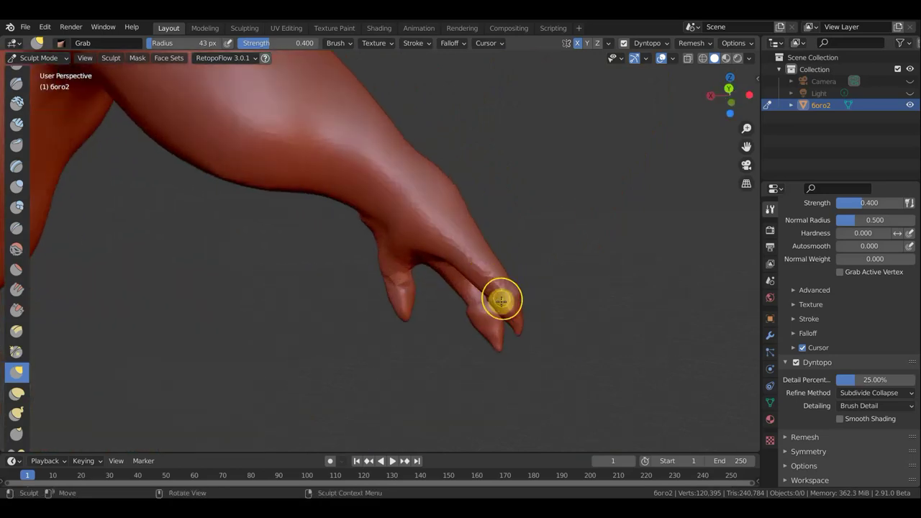
{"action": "mouse_move", "coordinate": [495, 303]}
{"action": "left_mouse_down"}
{"action": "mouse_move", "coordinate": [491, 310]}
{"action": "mouse_move", "coordinate": [526, 309]}
{"action": "mouse_move", "coordinate": [522, 341]}
{"action": "mouse_move", "coordinate": [537, 319]}
{"action": "left_mouse_up"}
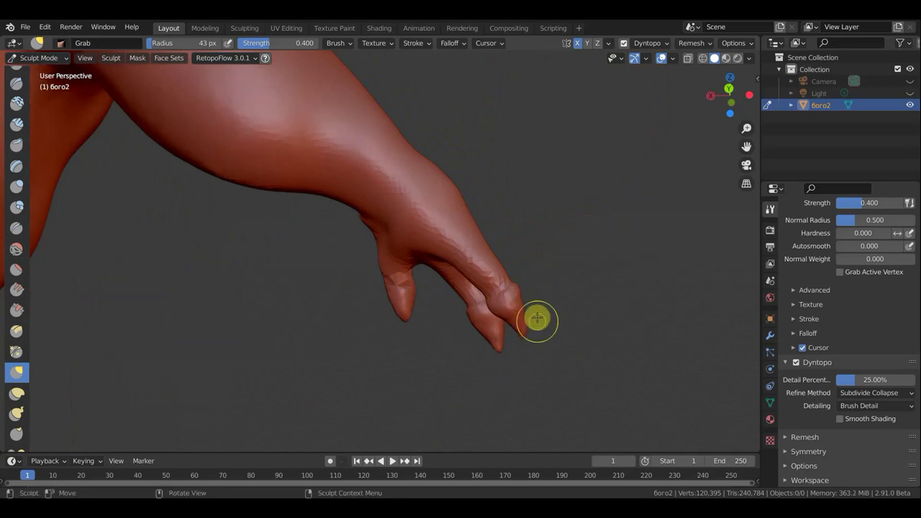
{"action": "mouse_move", "coordinate": [537, 318]}
{"action": "middle_mouse_down"}
{"action": "mouse_move", "coordinate": [382, 401]}
{"action": "mouse_move", "coordinate": [396, 380]}
{"action": "middle_mouse_up"}
Step: Nudge and pull the fingertips outward into sharper points
{"action": "scroll", "coordinate": [427, 323], "scroll_direction": "up", "scroll_amount": 2}
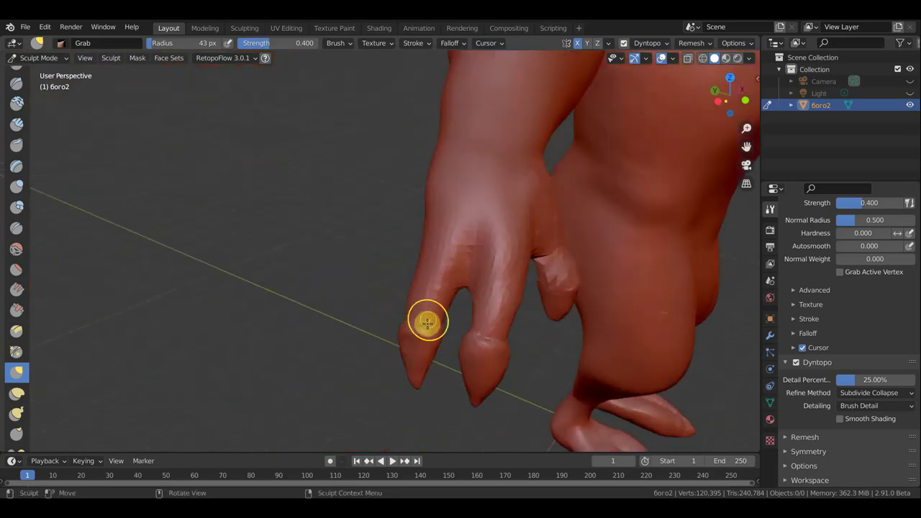
{"action": "mouse_move", "coordinate": [427, 323]}
{"action": "left_mouse_down"}
{"action": "mouse_move", "coordinate": [405, 306]}
{"action": "mouse_move", "coordinate": [446, 294]}
{"action": "mouse_move", "coordinate": [448, 317]}
{"action": "mouse_move", "coordinate": [438, 308]}
{"action": "left_mouse_up"}
{"action": "mouse_move", "coordinate": [437, 309]}
{"action": "middle_mouse_down"}
{"action": "mouse_move", "coordinate": [501, 273]}
{"action": "mouse_move", "coordinate": [559, 263]}
{"action": "mouse_move", "coordinate": [715, 267]}
{"action": "mouse_move", "coordinate": [518, 245]}
{"action": "middle_mouse_up"}
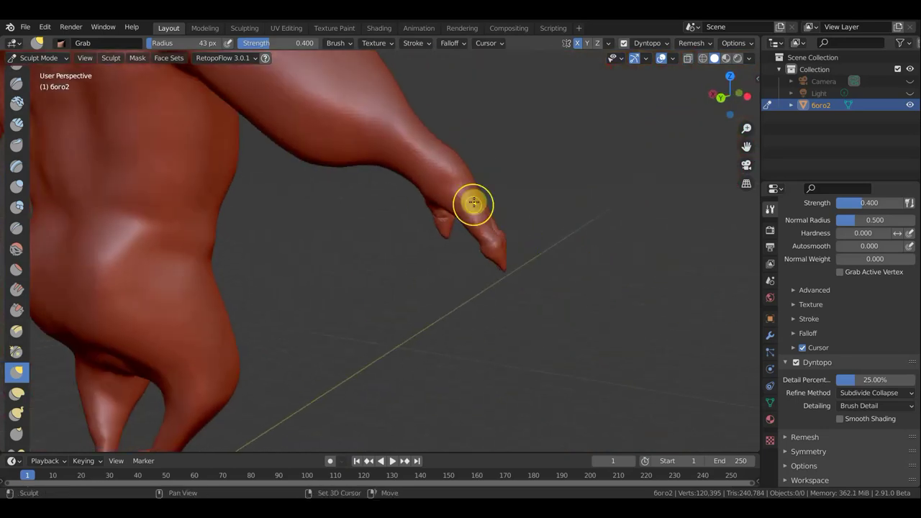
{"action": "mouse_move", "coordinate": [468, 215]}
{"action": "left_mouse_down"}
{"action": "mouse_move", "coordinate": [460, 216]}
{"action": "mouse_move", "coordinate": [472, 216]}
{"action": "left_mouse_up"}
{"action": "middle_click_drag", "start_coordinate": [473, 215], "coordinate": [483, 222]}
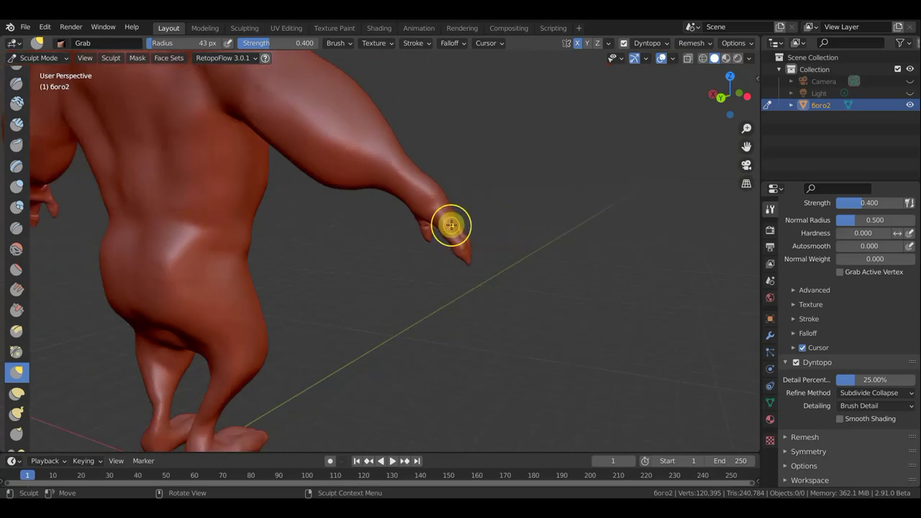
{"action": "mouse_move", "coordinate": [452, 225]}
{"action": "left_mouse_down"}
{"action": "mouse_move", "coordinate": [458, 219]}
{"action": "mouse_move", "coordinate": [482, 251]}
{"action": "mouse_move", "coordinate": [468, 261]}
{"action": "left_mouse_up"}
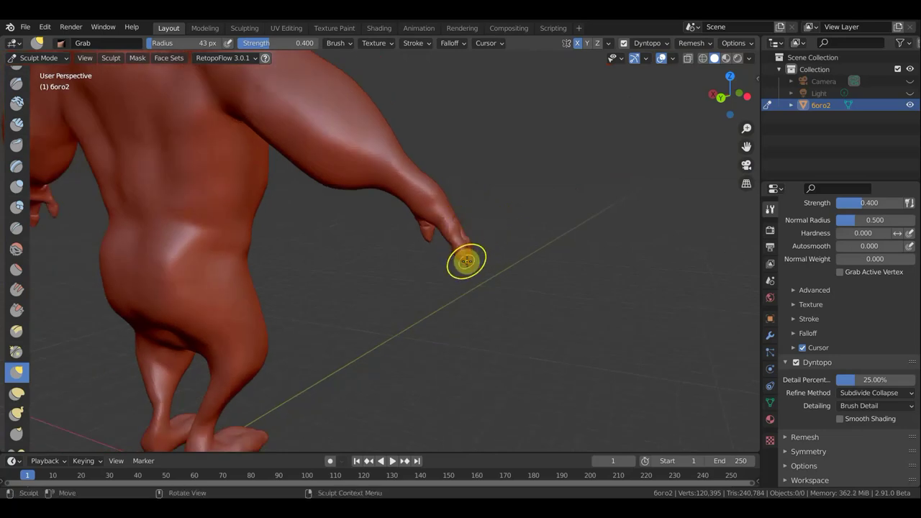
Step: Stretch a finger into a claw and pull the wrist surface upward
{"action": "mouse_move", "coordinate": [291, 249]}
{"action": "left_mouse_down"}
{"action": "mouse_move", "coordinate": [294, 230]}
{"action": "mouse_move", "coordinate": [364, 220]}
{"action": "left_mouse_up"}
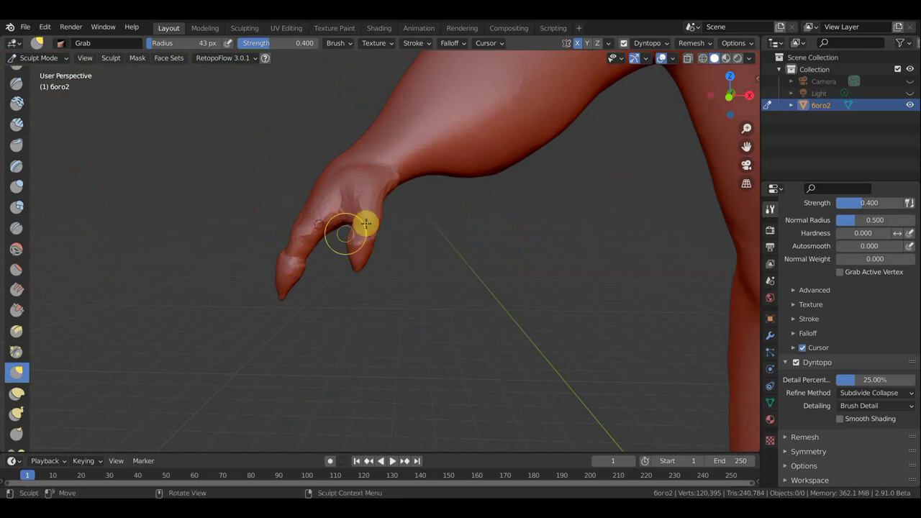
{"action": "middle_click_drag", "start_coordinate": [363, 220], "coordinate": [369, 196]}
{"action": "left_click_drag", "start_coordinate": [372, 190], "coordinate": [370, 181]}
{"action": "mouse_move", "coordinate": [370, 181]}
{"action": "middle_mouse_down"}
{"action": "mouse_move", "coordinate": [473, 191]}
{"action": "mouse_move", "coordinate": [468, 207]}
{"action": "middle_mouse_up"}
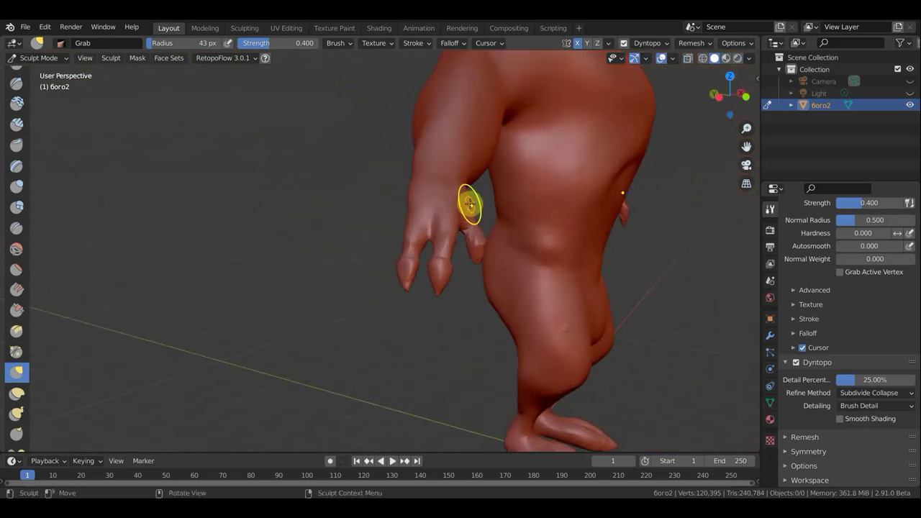
{"action": "mouse_move", "coordinate": [469, 205]}
{"action": "left_mouse_down"}
{"action": "mouse_move", "coordinate": [479, 199]}
{"action": "mouse_move", "coordinate": [481, 235]}
{"action": "mouse_move", "coordinate": [472, 235]}
{"action": "left_mouse_up"}
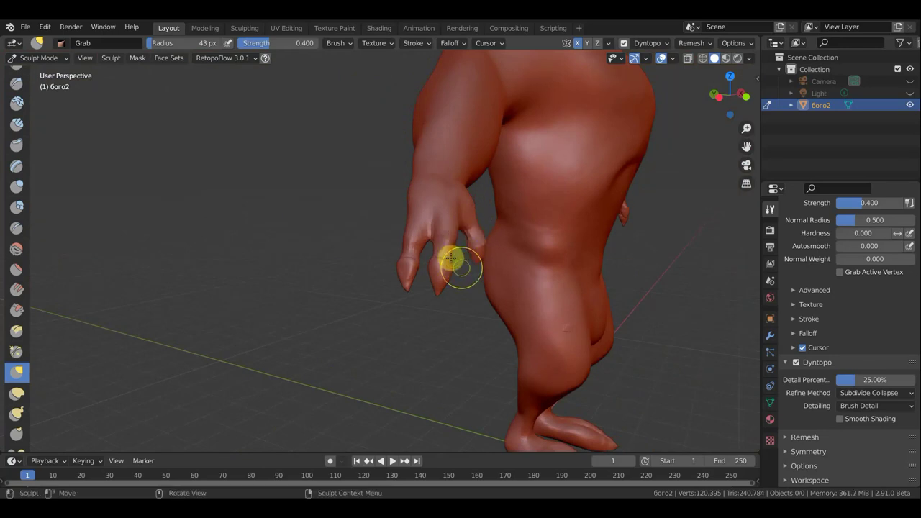
Step: Reshape the back of the hand with Grab from a new angle
{"action": "mouse_move", "coordinate": [461, 259]}
{"action": "middle_mouse_down"}
{"action": "mouse_move", "coordinate": [349, 245]}
{"action": "mouse_move", "coordinate": [325, 227]}
{"action": "mouse_move", "coordinate": [263, 214]}
{"action": "middle_mouse_up"}
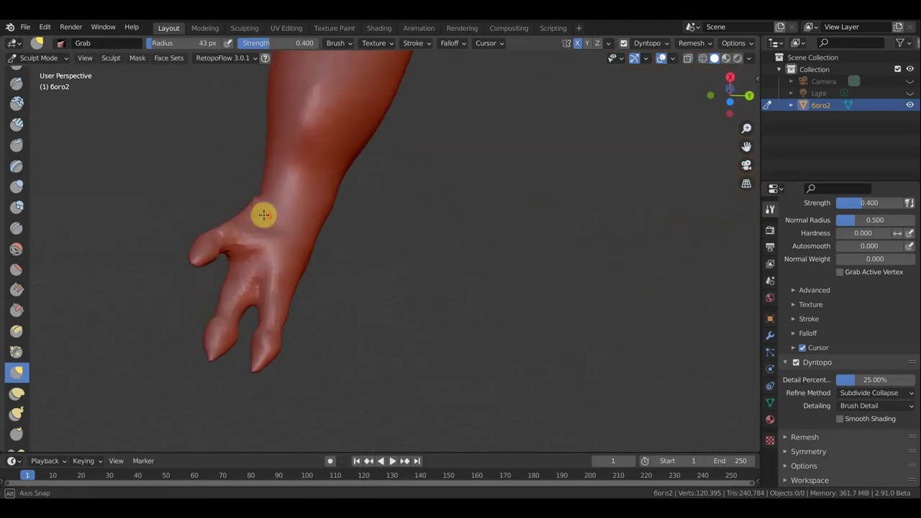
{"action": "middle_click_drag", "start_coordinate": [307, 267], "coordinate": [487, 261]}
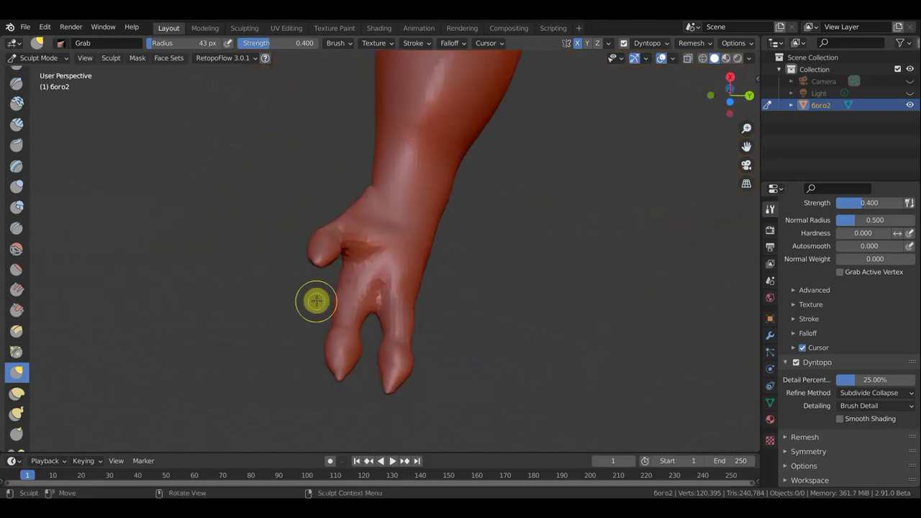
{"action": "scroll", "coordinate": [438, 269], "scroll_direction": "down", "scroll_amount": 3}
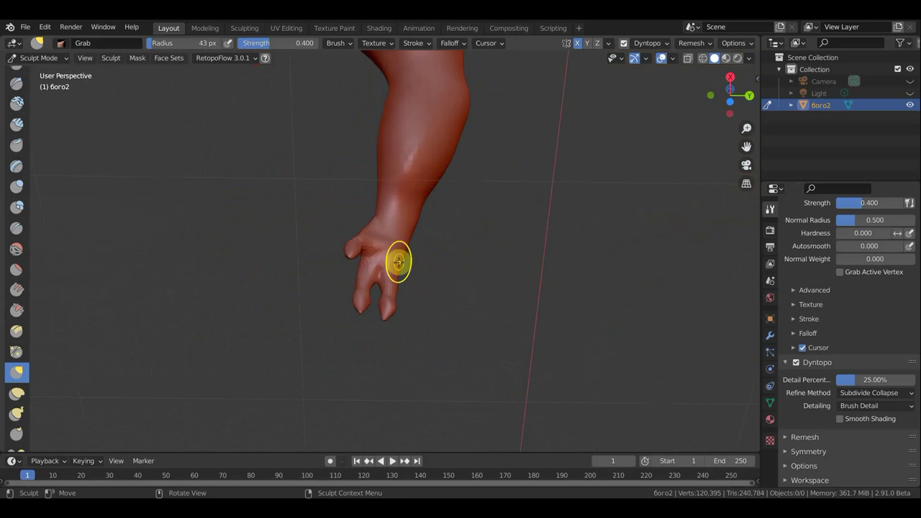
{"action": "mouse_move", "coordinate": [401, 263]}
{"action": "left_mouse_down"}
{"action": "mouse_move", "coordinate": [407, 254]}
{"action": "mouse_move", "coordinate": [402, 278]}
{"action": "mouse_move", "coordinate": [380, 278]}
{"action": "mouse_move", "coordinate": [425, 242]}
{"action": "left_mouse_up"}
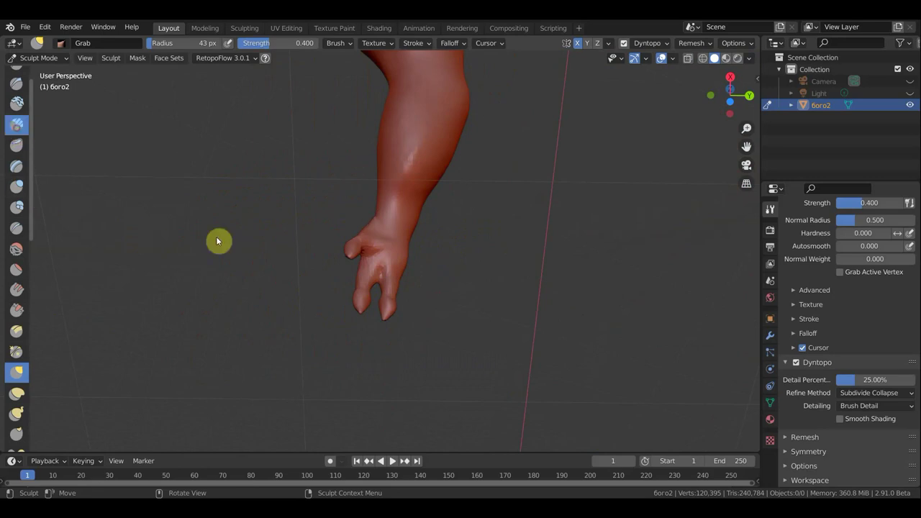
Step: Carve two creases across the back of the hand and fill the band between them
{"action": "scroll", "coordinate": [302, 267], "scroll_direction": "up", "scroll_amount": 3}
{"action": "scroll", "coordinate": [384, 317], "scroll_direction": "up", "scroll_amount": 2}
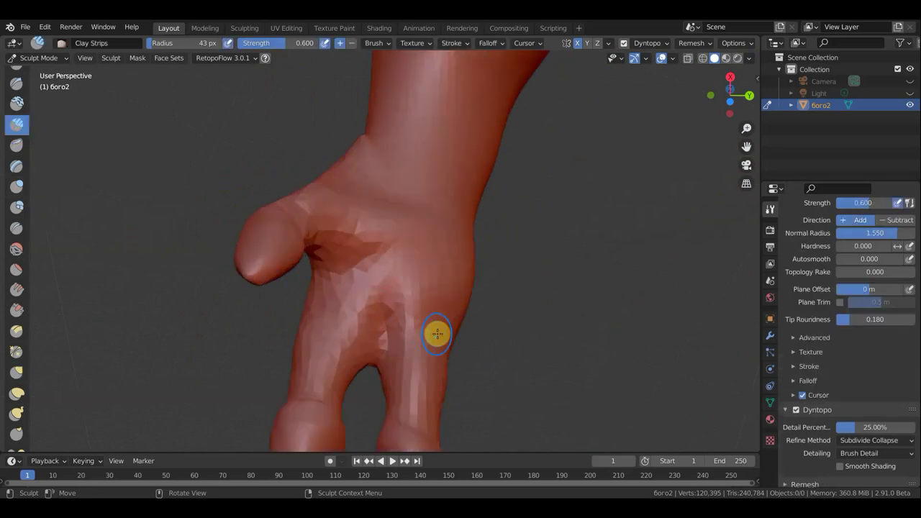
{"action": "left_click_drag", "start_coordinate": [447, 329], "coordinate": [308, 303]}
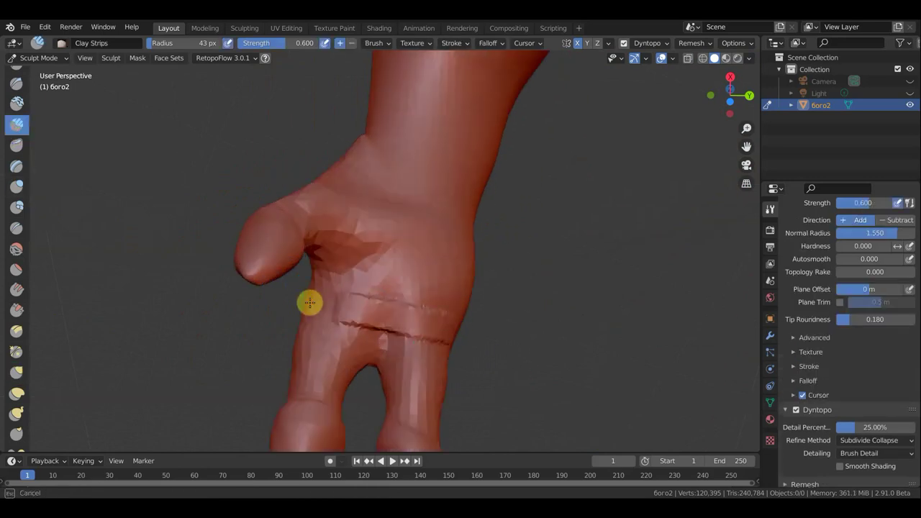
{"action": "left_click_drag", "start_coordinate": [431, 314], "coordinate": [344, 295]}
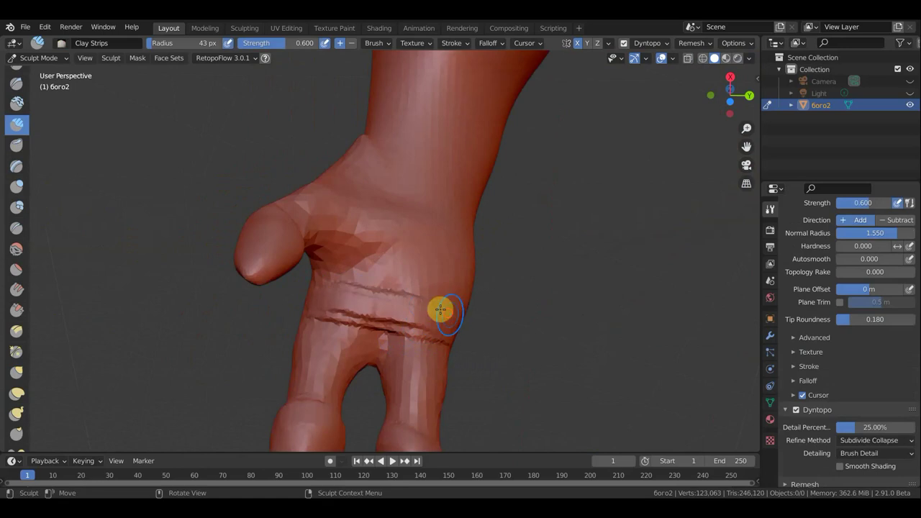
{"action": "left_click_drag", "start_coordinate": [441, 309], "coordinate": [333, 296]}
{"action": "left_click_drag", "start_coordinate": [436, 335], "coordinate": [329, 323]}
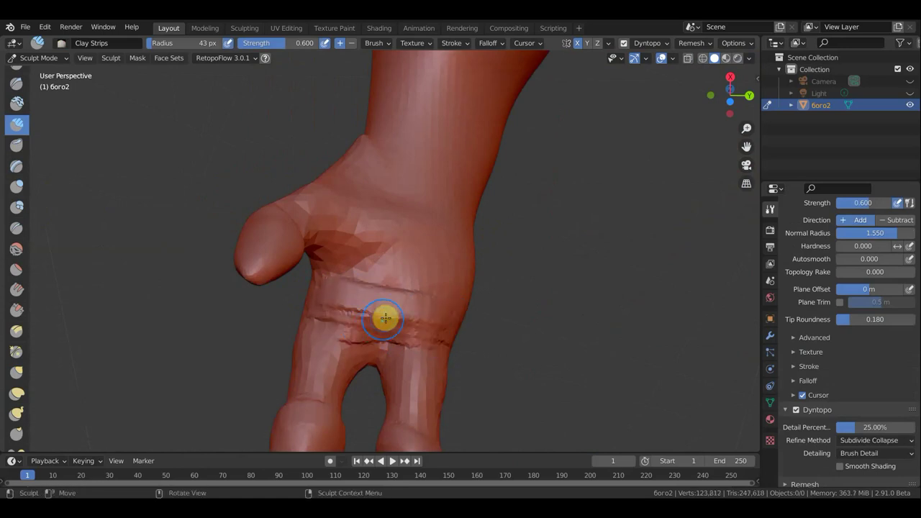
{"action": "mouse_move", "coordinate": [384, 318]}
{"action": "left_mouse_down"}
{"action": "mouse_move", "coordinate": [331, 310]}
{"action": "mouse_move", "coordinate": [479, 312]}
{"action": "left_mouse_up"}
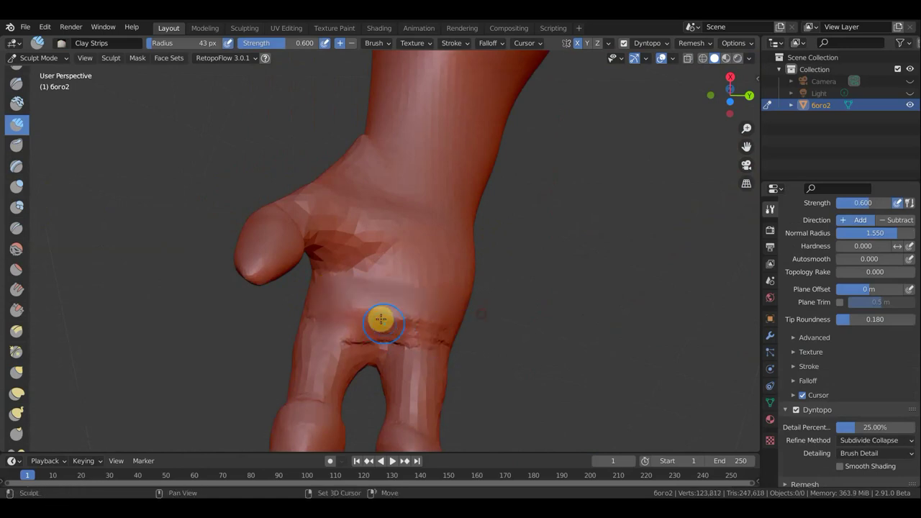
{"action": "mouse_move", "coordinate": [386, 346]}
{"action": "left_mouse_down"}
{"action": "mouse_move", "coordinate": [368, 348]}
{"action": "mouse_move", "coordinate": [418, 390]}
{"action": "left_mouse_up"}
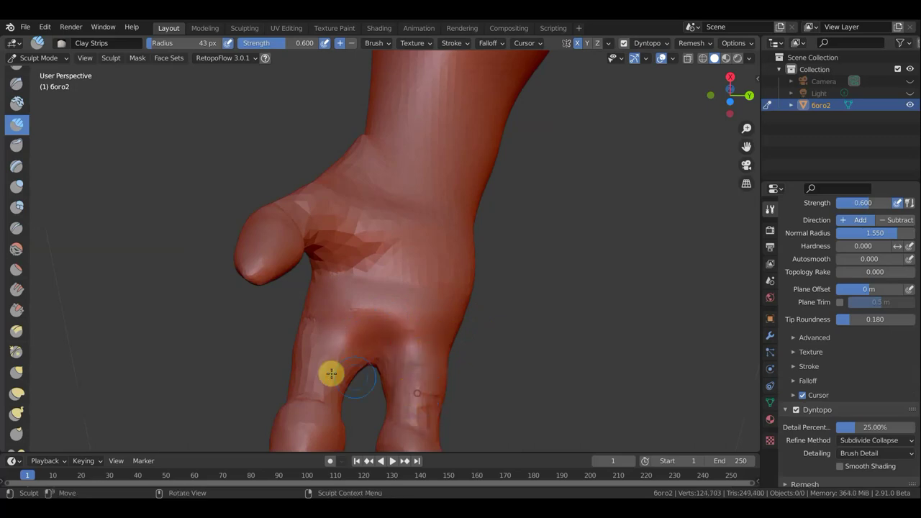
{"action": "mouse_move", "coordinate": [317, 377]}
{"action": "left_mouse_down"}
{"action": "mouse_move", "coordinate": [327, 379]}
{"action": "mouse_move", "coordinate": [339, 353]}
{"action": "left_mouse_up"}
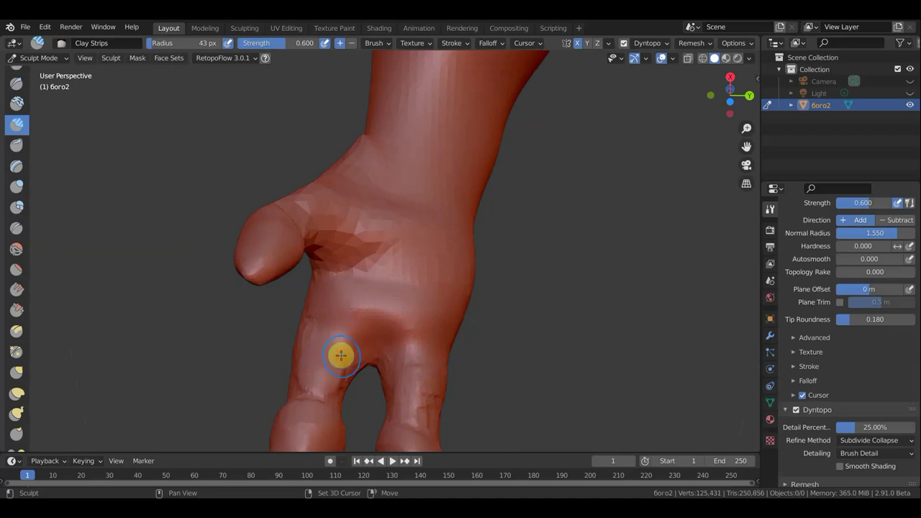
Step: Carve ridges and creases near the thumb base and side of the hand
{"action": "mouse_move", "coordinate": [366, 166]}
{"action": "left_mouse_down"}
{"action": "mouse_move", "coordinate": [386, 191]}
{"action": "mouse_move", "coordinate": [364, 166]}
{"action": "mouse_move", "coordinate": [371, 213]}
{"action": "mouse_move", "coordinate": [354, 220]}
{"action": "left_mouse_up"}
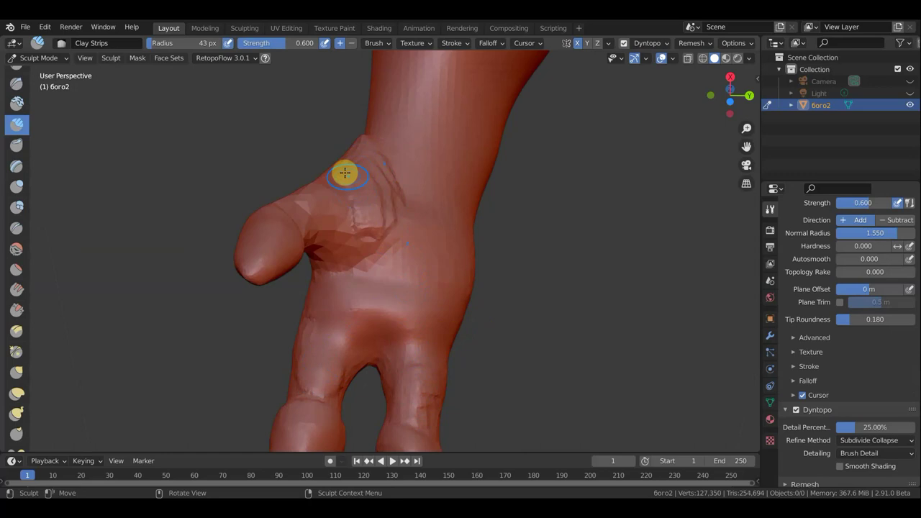
{"action": "mouse_move", "coordinate": [353, 182]}
{"action": "left_mouse_down"}
{"action": "mouse_move", "coordinate": [362, 228]}
{"action": "mouse_move", "coordinate": [388, 197]}
{"action": "mouse_move", "coordinate": [329, 262]}
{"action": "mouse_move", "coordinate": [393, 219]}
{"action": "mouse_move", "coordinate": [361, 241]}
{"action": "left_mouse_up"}
{"action": "mouse_move", "coordinate": [426, 214]}
{"action": "left_mouse_down"}
{"action": "mouse_move", "coordinate": [439, 269]}
{"action": "mouse_move", "coordinate": [450, 261]}
{"action": "mouse_move", "coordinate": [442, 237]}
{"action": "mouse_move", "coordinate": [469, 273]}
{"action": "mouse_move", "coordinate": [425, 226]}
{"action": "mouse_move", "coordinate": [453, 223]}
{"action": "mouse_move", "coordinate": [421, 208]}
{"action": "mouse_move", "coordinate": [471, 290]}
{"action": "mouse_move", "coordinate": [448, 213]}
{"action": "mouse_move", "coordinate": [444, 238]}
{"action": "mouse_move", "coordinate": [458, 281]}
{"action": "mouse_move", "coordinate": [430, 261]}
{"action": "mouse_move", "coordinate": [437, 242]}
{"action": "mouse_move", "coordinate": [425, 200]}
{"action": "left_mouse_up"}
Step: Smooth the sharp ridge and crumpled thumb base into a soft rounded mound
{"action": "mouse_move", "coordinate": [463, 254]}
{"action": "left_mouse_down", "text": "shift"}
{"action": "mouse_move", "coordinate": [463, 274]}
{"action": "mouse_move", "coordinate": [436, 290]}
{"action": "left_mouse_up", "text": "shift"}
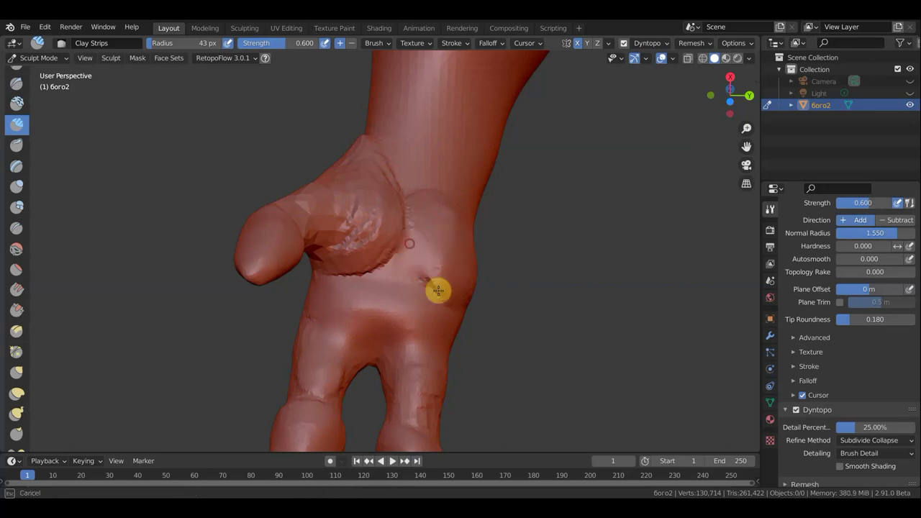
{"action": "mouse_move", "coordinate": [367, 152]}
{"action": "left_mouse_down", "text": "shift"}
{"action": "mouse_move", "coordinate": [384, 189]}
{"action": "mouse_move", "coordinate": [366, 273]}
{"action": "mouse_move", "coordinate": [343, 267]}
{"action": "mouse_move", "coordinate": [340, 245]}
{"action": "mouse_move", "coordinate": [362, 201]}
{"action": "mouse_move", "coordinate": [365, 129]}
{"action": "mouse_move", "coordinate": [353, 173]}
{"action": "mouse_move", "coordinate": [319, 201]}
{"action": "mouse_move", "coordinate": [323, 226]}
{"action": "mouse_move", "coordinate": [369, 242]}
{"action": "left_mouse_up", "text": "shift"}
{"action": "mouse_move", "coordinate": [355, 246]}
{"action": "middle_mouse_down"}
{"action": "mouse_move", "coordinate": [362, 266]}
{"action": "mouse_move", "coordinate": [479, 280]}
{"action": "mouse_move", "coordinate": [480, 225]}
{"action": "mouse_move", "coordinate": [551, 361]}
{"action": "mouse_move", "coordinate": [625, 370]}
{"action": "mouse_move", "coordinate": [523, 334]}
{"action": "mouse_move", "coordinate": [405, 309]}
{"action": "mouse_move", "coordinate": [256, 339]}
{"action": "mouse_move", "coordinate": [326, 281]}
{"action": "middle_mouse_up"}
{"action": "scroll", "coordinate": [405, 309], "scroll_direction": "down", "scroll_amount": 5}
{"action": "scroll", "coordinate": [327, 282], "scroll_direction": "up", "scroll_amount": 4}
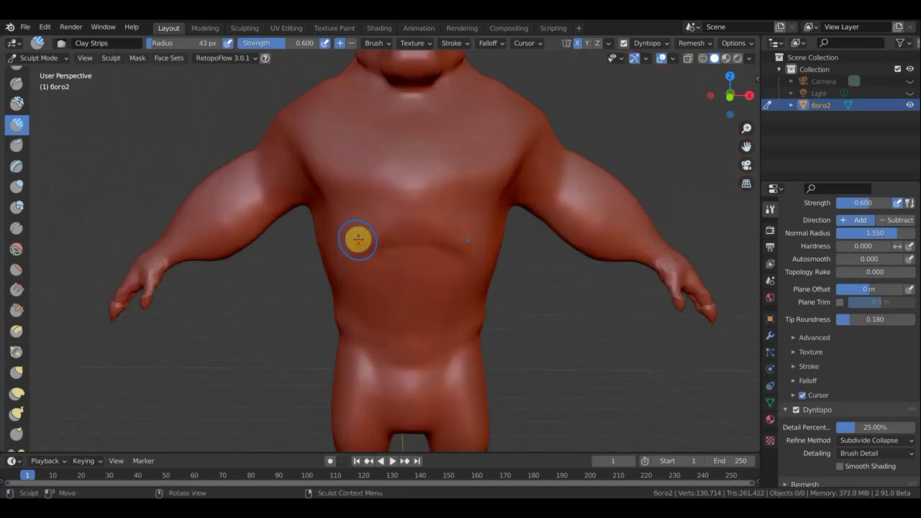
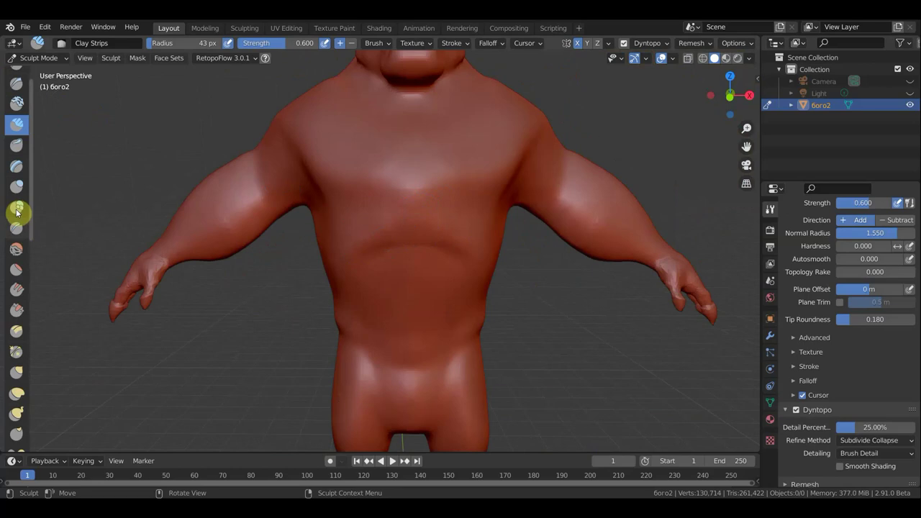
Step: Switch to the Flatten/Contrast brush and flatten the middle and upper chest
{"action": "left_click", "coordinate": [15, 273]}
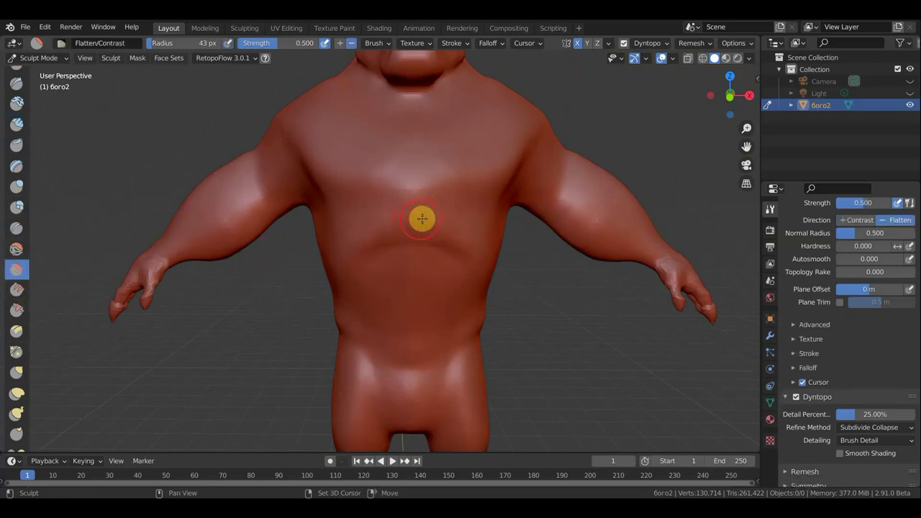
{"action": "mouse_move", "coordinate": [421, 217]}
{"action": "left_mouse_down"}
{"action": "mouse_move", "coordinate": [374, 210]}
{"action": "mouse_move", "coordinate": [406, 191]}
{"action": "left_mouse_up"}
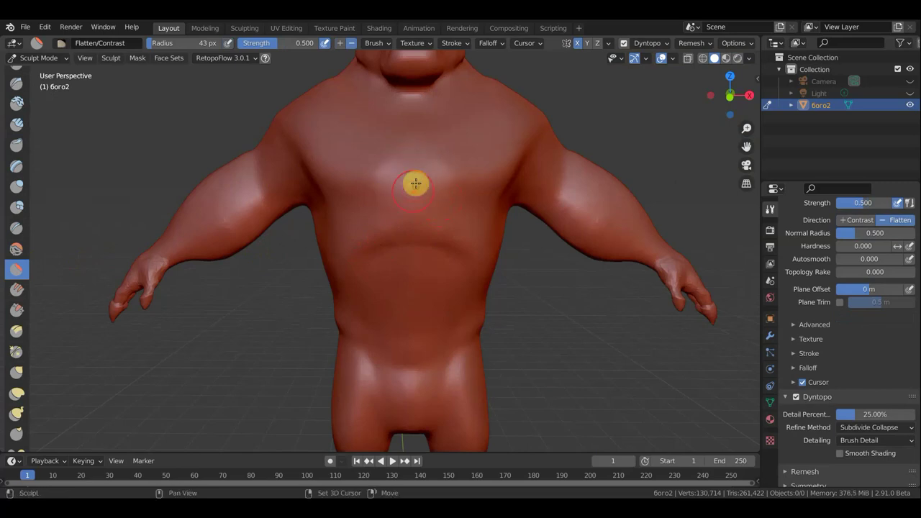
{"action": "middle_click_drag", "start_coordinate": [429, 261], "coordinate": [448, 218]}
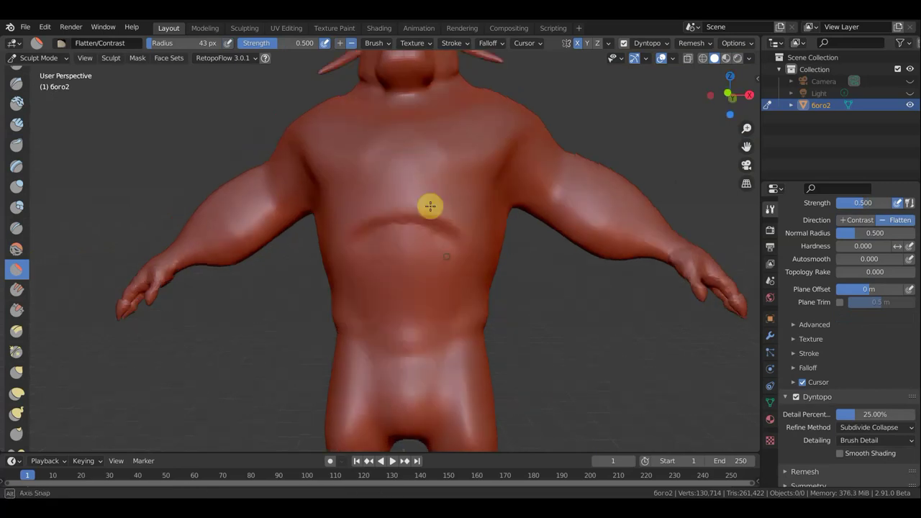
{"action": "left_click_drag", "start_coordinate": [447, 210], "coordinate": [406, 197]}
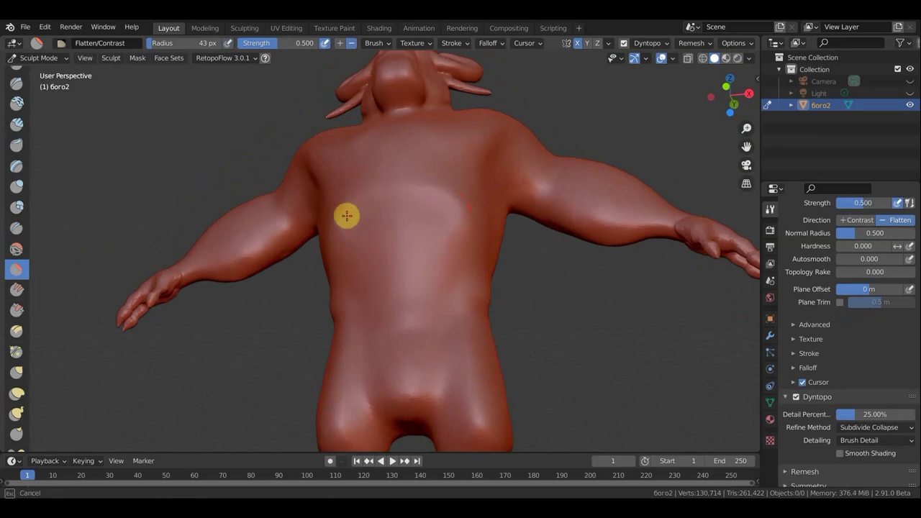
{"action": "left_click_drag", "start_coordinate": [346, 216], "coordinate": [396, 228]}
{"action": "mouse_move", "coordinate": [396, 228]}
{"action": "middle_mouse_down"}
{"action": "mouse_move", "coordinate": [438, 292]}
{"action": "mouse_move", "coordinate": [383, 251]}
{"action": "middle_mouse_up"}
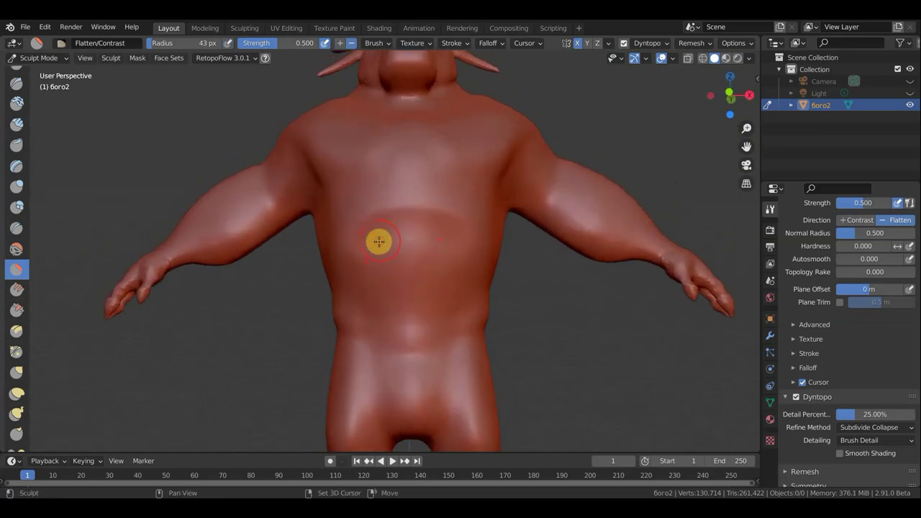
{"action": "left_click_drag", "start_coordinate": [379, 241], "coordinate": [373, 284]}
Step: Flatten a band around the waist and go over the centre of the chest again
{"action": "mouse_move", "coordinate": [379, 341]}
{"action": "left_mouse_down"}
{"action": "mouse_move", "coordinate": [362, 280]}
{"action": "mouse_move", "coordinate": [380, 359]}
{"action": "mouse_move", "coordinate": [446, 333]}
{"action": "mouse_move", "coordinate": [374, 338]}
{"action": "mouse_move", "coordinate": [440, 357]}
{"action": "mouse_move", "coordinate": [413, 353]}
{"action": "left_mouse_up"}
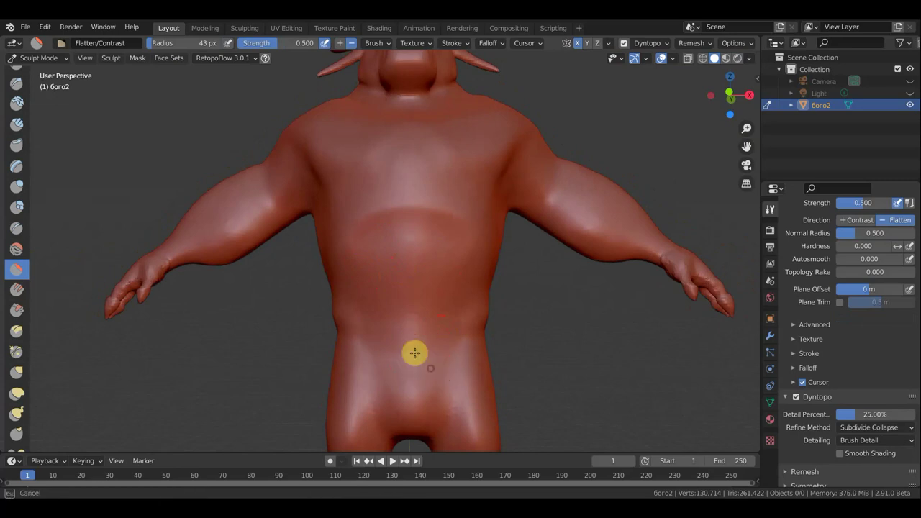
{"action": "scroll", "coordinate": [388, 255], "scroll_direction": "down", "scroll_amount": 3}
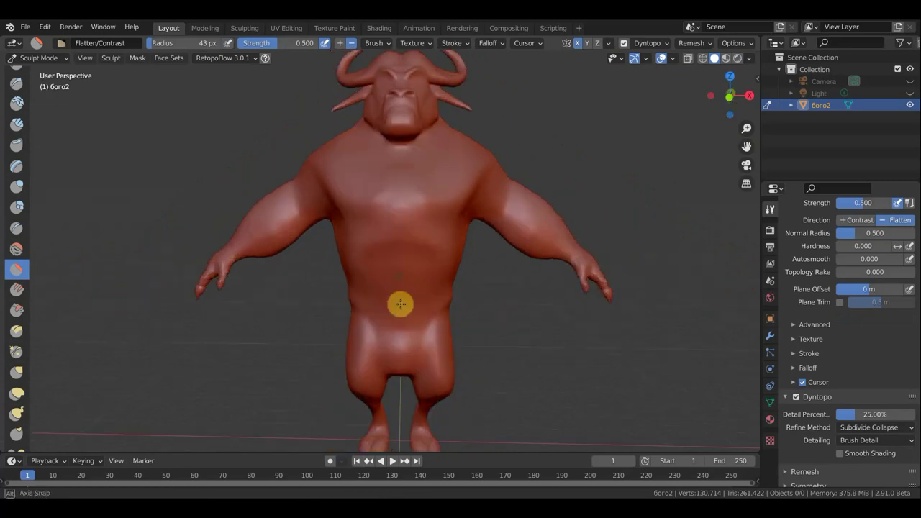
{"action": "scroll", "coordinate": [401, 302], "scroll_direction": "up", "scroll_amount": 3}
{"action": "mouse_move", "coordinate": [401, 230]}
{"action": "middle_mouse_down"}
{"action": "mouse_move", "coordinate": [425, 167]}
{"action": "mouse_move", "coordinate": [418, 195]}
{"action": "middle_mouse_up"}
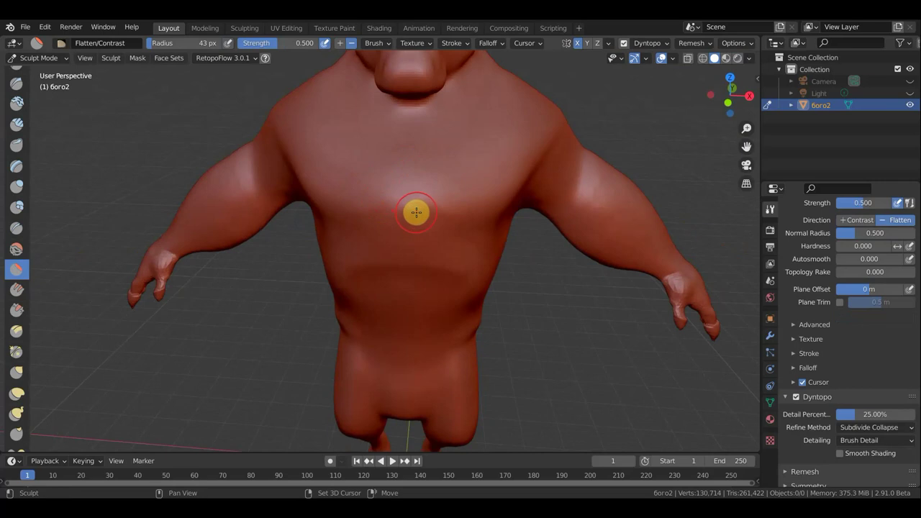
{"action": "left_click_drag", "start_coordinate": [407, 203], "coordinate": [370, 227]}
{"action": "mouse_move", "coordinate": [403, 197]}
{"action": "left_mouse_down"}
{"action": "mouse_move", "coordinate": [401, 215]}
{"action": "mouse_move", "coordinate": [453, 239]}
{"action": "left_mouse_up"}
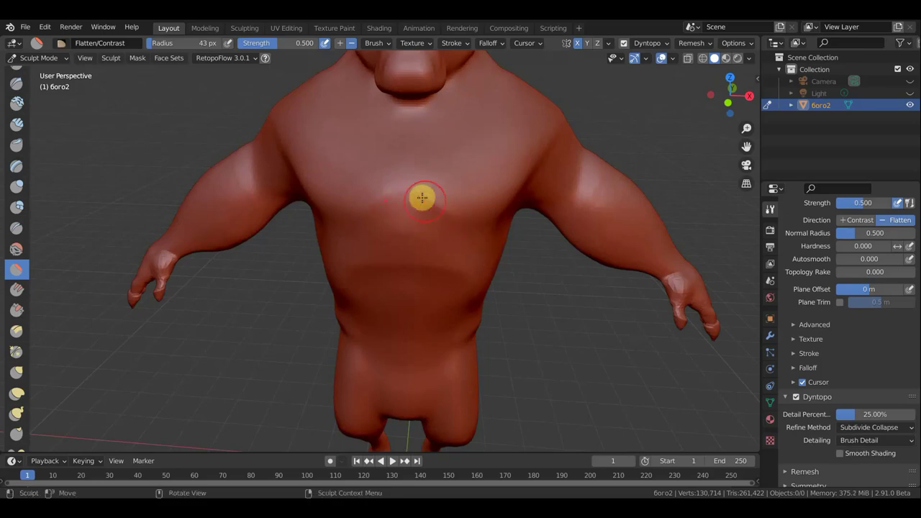
{"action": "middle_click_drag", "start_coordinate": [422, 195], "coordinate": [373, 149]}
Step: Flatten across the chest, over the shoulder and down the side of the chest
{"action": "left_click_drag", "start_coordinate": [378, 197], "coordinate": [436, 190]}
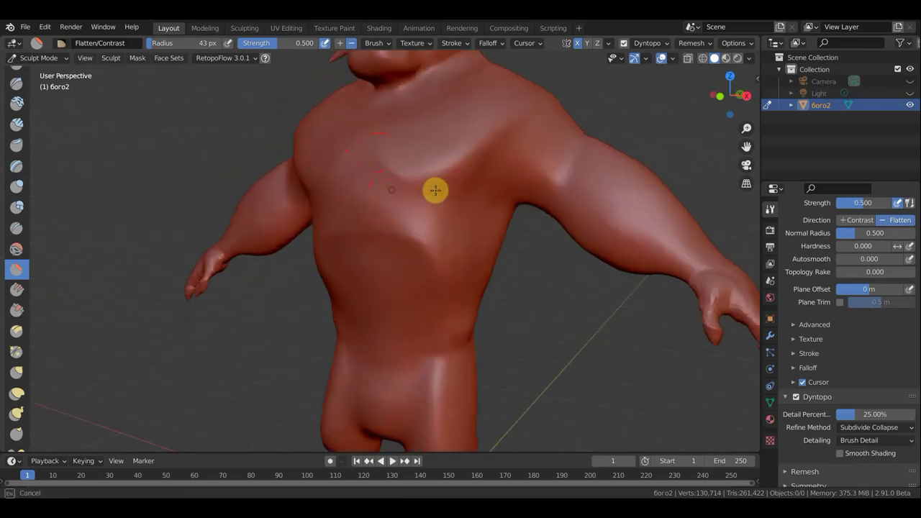
{"action": "left_click_drag", "start_coordinate": [490, 154], "coordinate": [477, 148]}
{"action": "middle_click_drag", "start_coordinate": [477, 148], "coordinate": [440, 117]}
{"action": "left_click_drag", "start_coordinate": [440, 117], "coordinate": [456, 113]}
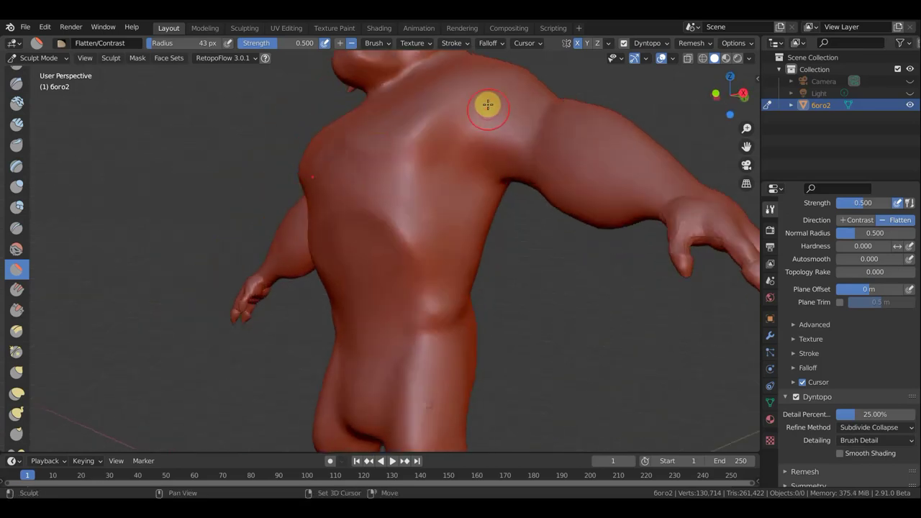
{"action": "left_click_drag", "start_coordinate": [368, 159], "coordinate": [423, 193]}
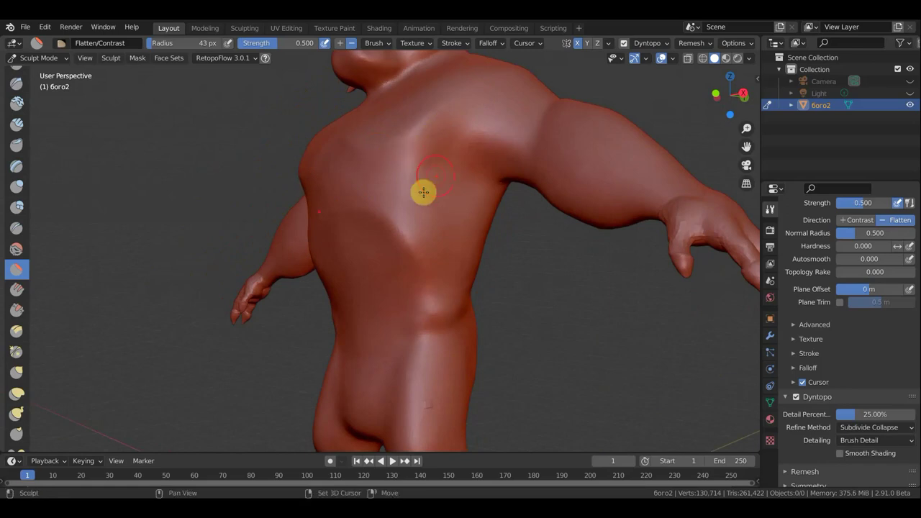
{"action": "left_click_drag", "start_coordinate": [368, 192], "coordinate": [422, 231]}
Step: Flatten the lower torso, the lower belly and the hip
{"action": "left_click_drag", "start_coordinate": [438, 266], "coordinate": [416, 340]}
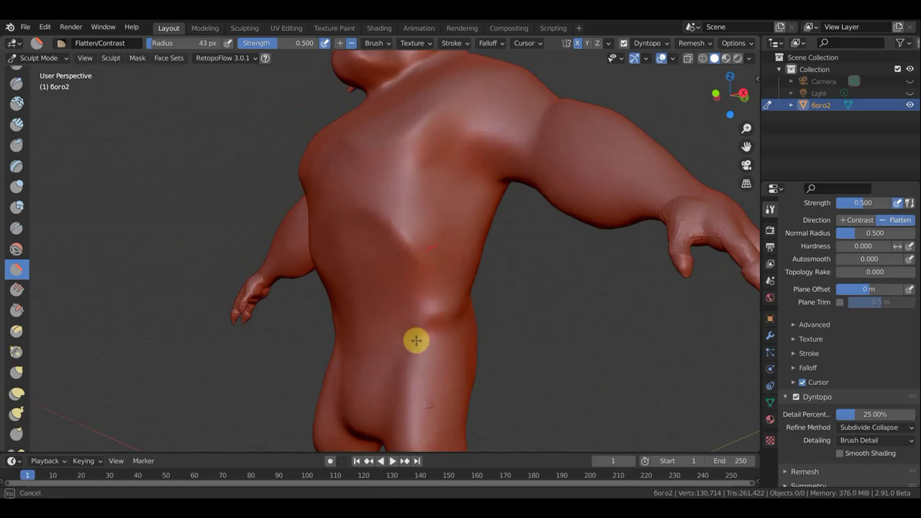
{"action": "mouse_move", "coordinate": [477, 321]}
{"action": "middle_mouse_down"}
{"action": "mouse_move", "coordinate": [538, 329]}
{"action": "mouse_move", "coordinate": [462, 369]}
{"action": "middle_mouse_up"}
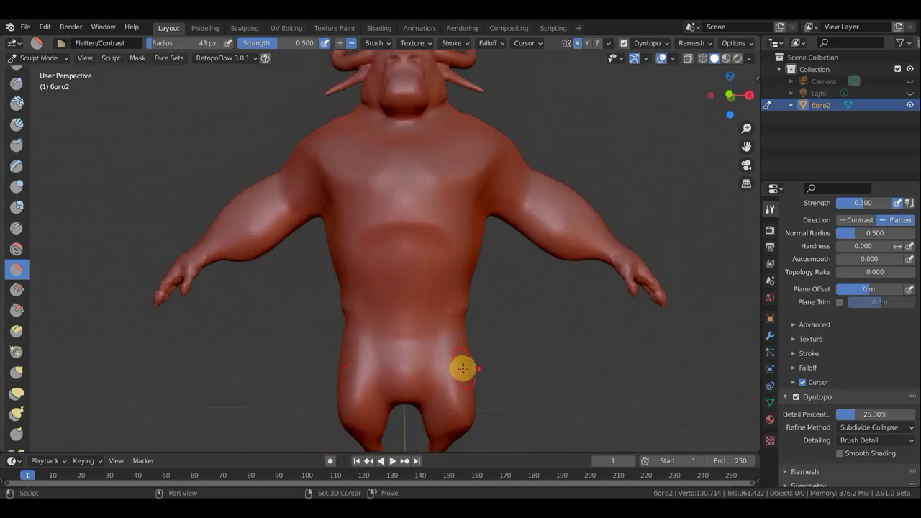
{"action": "left_click_drag", "start_coordinate": [445, 348], "coordinate": [455, 374]}
{"action": "left_click_drag", "start_coordinate": [467, 411], "coordinate": [487, 366]}
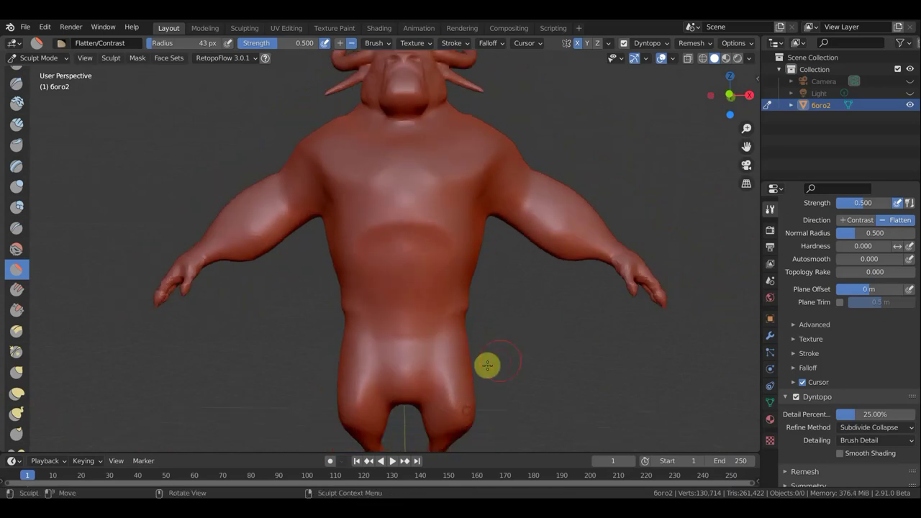
{"action": "mouse_move", "coordinate": [487, 366]}
{"action": "middle_mouse_down"}
{"action": "mouse_move", "coordinate": [339, 376]}
{"action": "mouse_move", "coordinate": [427, 319]}
{"action": "middle_mouse_up"}
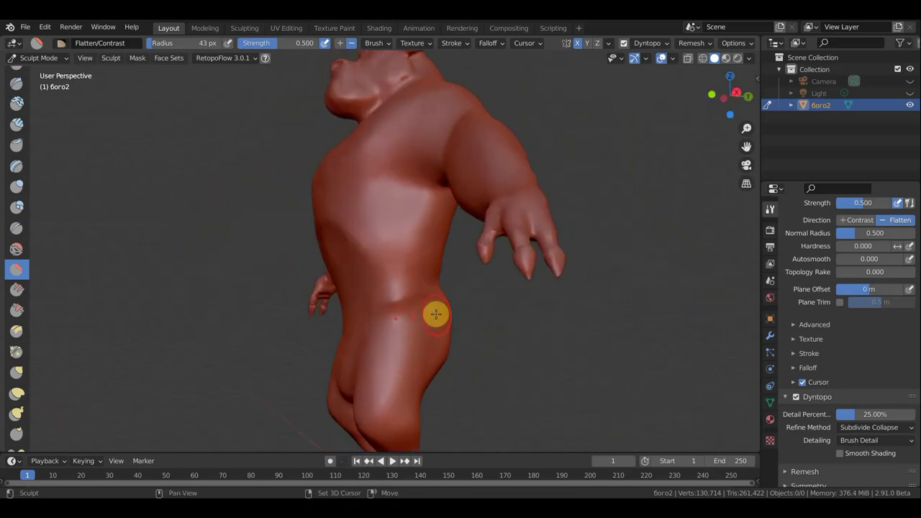
{"action": "mouse_move", "coordinate": [441, 315]}
{"action": "left_mouse_down"}
{"action": "mouse_move", "coordinate": [424, 372]}
{"action": "mouse_move", "coordinate": [430, 321]}
{"action": "mouse_move", "coordinate": [411, 422]}
{"action": "mouse_move", "coordinate": [425, 303]}
{"action": "left_mouse_up"}
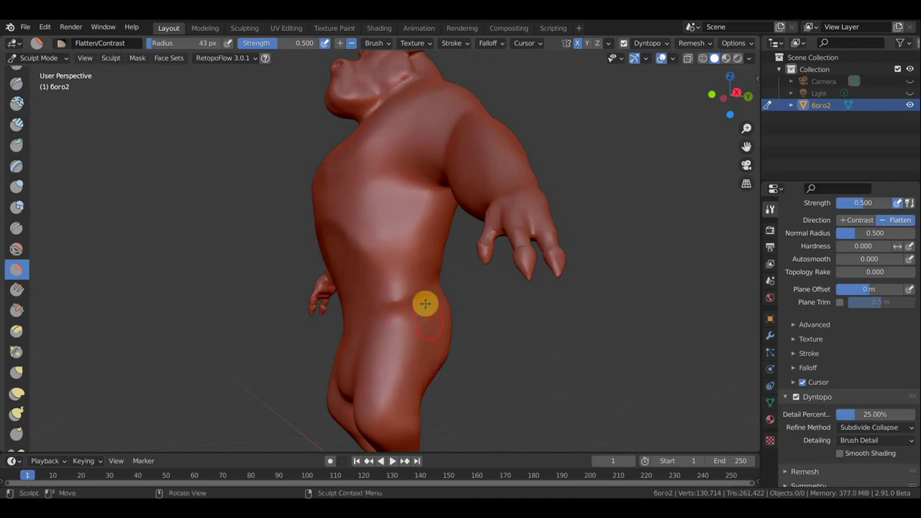
{"action": "mouse_move", "coordinate": [425, 302]}
{"action": "middle_mouse_down"}
{"action": "mouse_move", "coordinate": [286, 287]}
{"action": "mouse_move", "coordinate": [304, 250]}
{"action": "middle_mouse_up"}
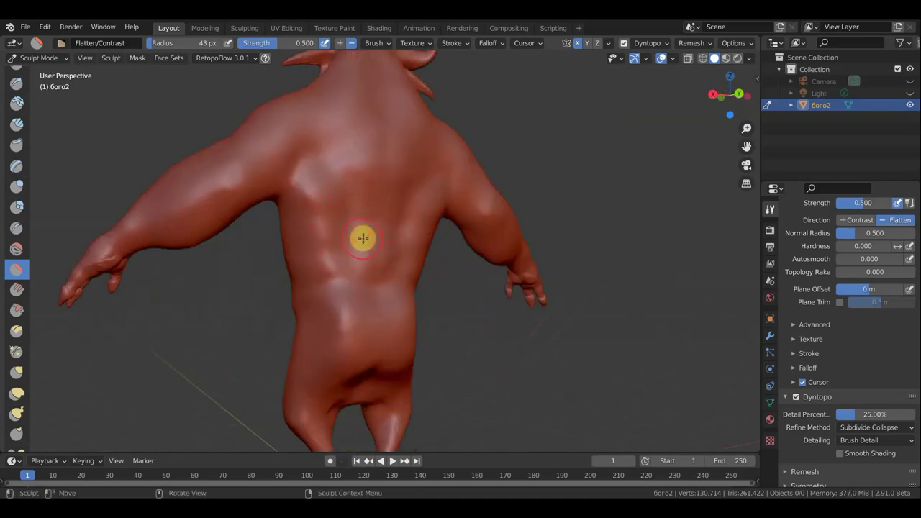
Step: Enlarge the Flatten/Contrast brush radius to 75 px
{"action": "scroll", "coordinate": [338, 217], "scroll_direction": "up", "scroll_amount": 2}
{"action": "scroll", "coordinate": [325, 212], "scroll_direction": "down", "scroll_amount": 2}
{"action": "key", "text": "f"}
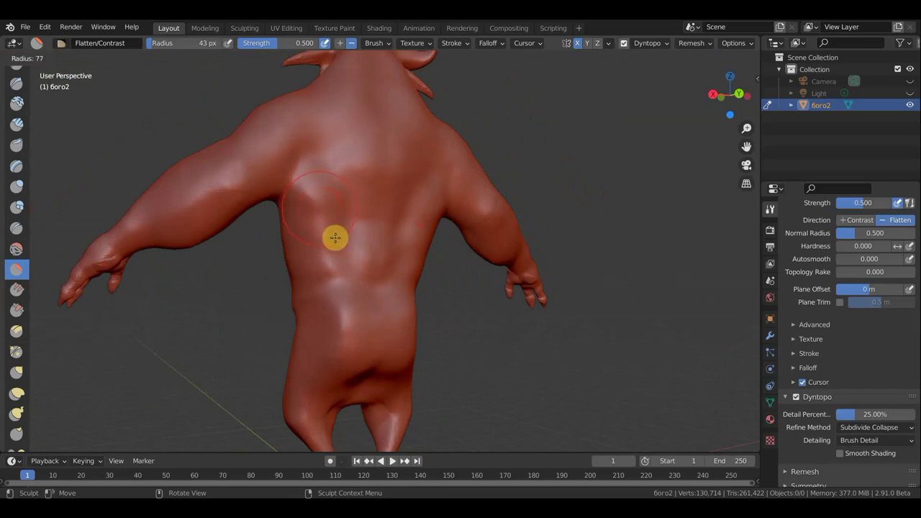
{"action": "left_click", "coordinate": [335, 238]}
Step: Flatten the shoulder-blade area, upper back, mid-back and lower back
{"action": "mouse_move", "coordinate": [311, 189]}
{"action": "left_mouse_down"}
{"action": "mouse_move", "coordinate": [323, 228]}
{"action": "mouse_move", "coordinate": [306, 202]}
{"action": "mouse_move", "coordinate": [316, 127]}
{"action": "mouse_move", "coordinate": [290, 128]}
{"action": "left_mouse_up"}
{"action": "left_click_drag", "start_coordinate": [287, 182], "coordinate": [252, 200]}
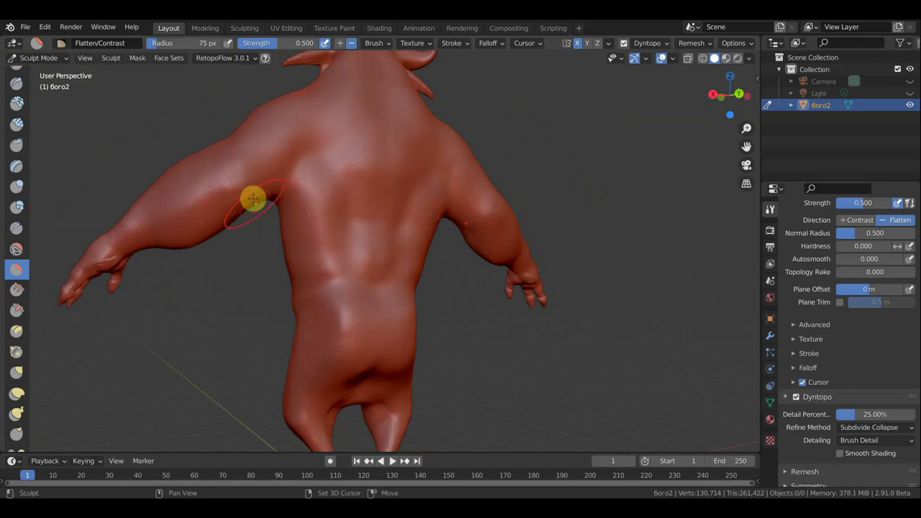
{"action": "left_click_drag", "start_coordinate": [369, 146], "coordinate": [369, 192]}
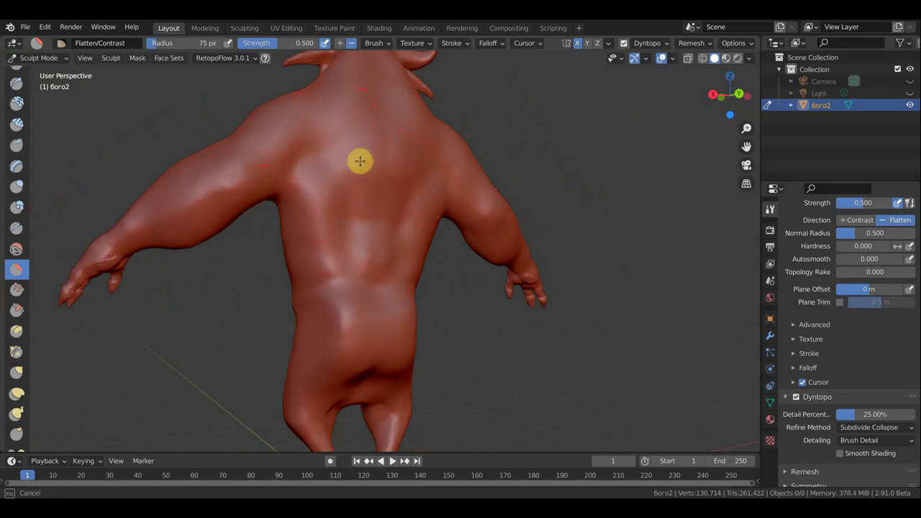
{"action": "mouse_move", "coordinate": [344, 157]}
{"action": "left_mouse_down"}
{"action": "mouse_move", "coordinate": [372, 278]}
{"action": "mouse_move", "coordinate": [326, 246]}
{"action": "left_mouse_up"}
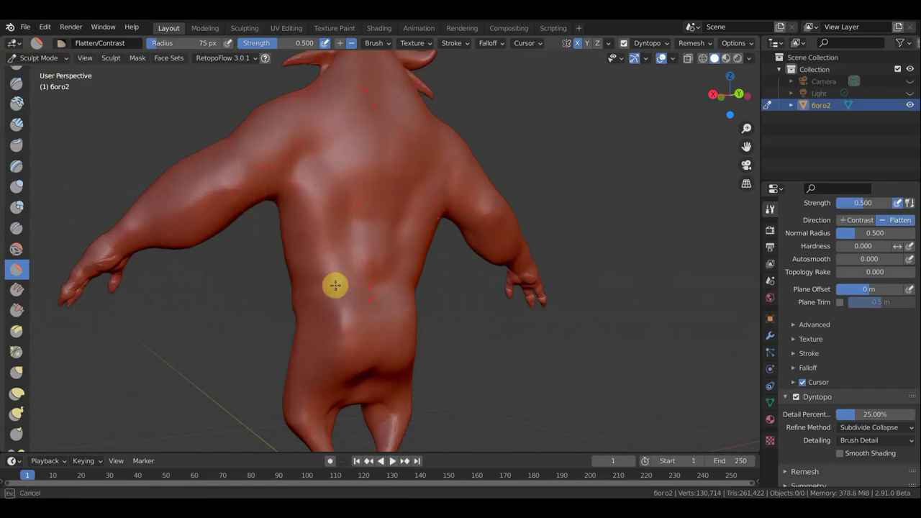
{"action": "mouse_move", "coordinate": [342, 289]}
{"action": "left_mouse_down"}
{"action": "mouse_move", "coordinate": [338, 272]}
{"action": "mouse_move", "coordinate": [361, 346]}
{"action": "left_mouse_up"}
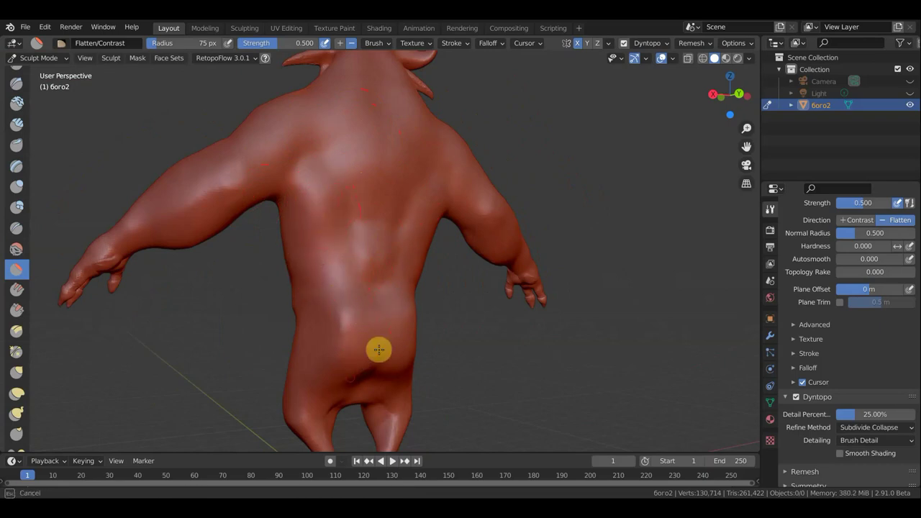
{"action": "mouse_move", "coordinate": [379, 350]}
{"action": "middle_mouse_down"}
{"action": "mouse_move", "coordinate": [341, 275]}
{"action": "mouse_move", "coordinate": [372, 319]}
{"action": "middle_mouse_up"}
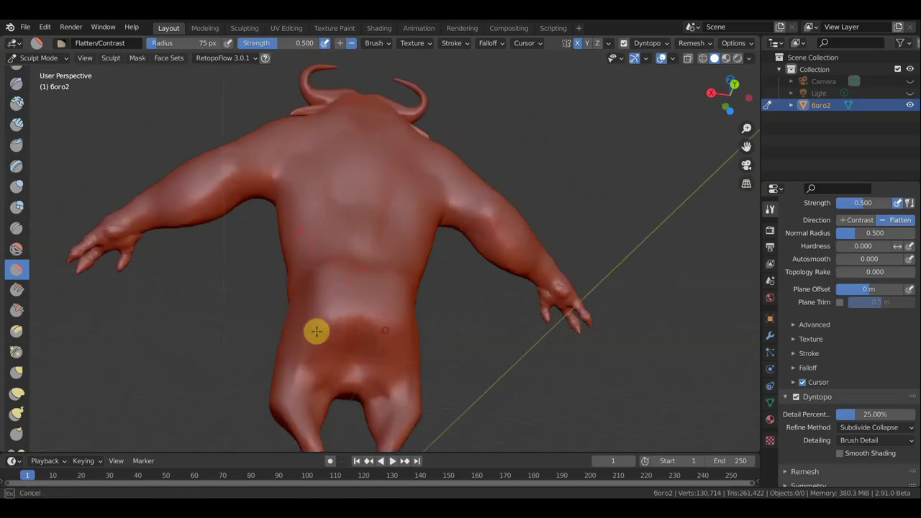
{"action": "mouse_move", "coordinate": [316, 331]}
{"action": "left_mouse_down"}
{"action": "mouse_move", "coordinate": [345, 298]}
{"action": "mouse_move", "coordinate": [321, 353]}
{"action": "mouse_move", "coordinate": [351, 375]}
{"action": "left_mouse_up"}
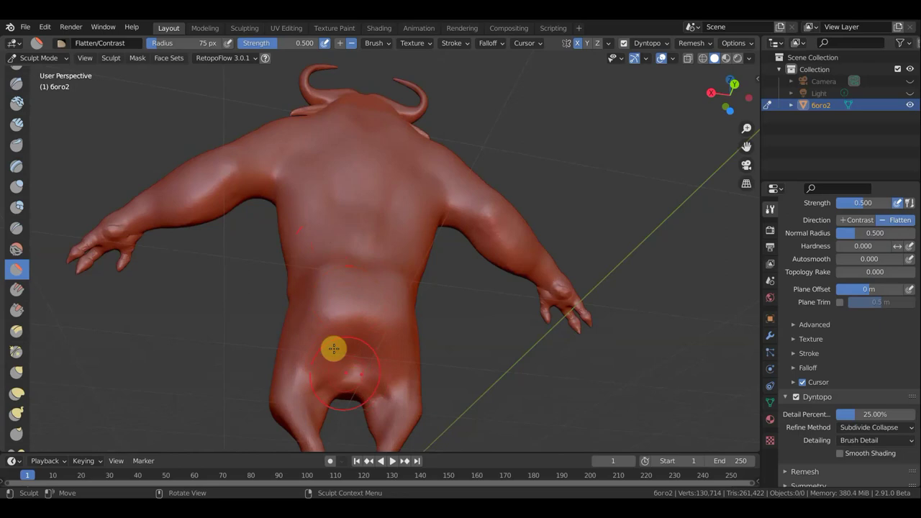
{"action": "middle_click_drag", "start_coordinate": [334, 349], "coordinate": [335, 315]}
{"action": "mouse_move", "coordinate": [386, 269]}
{"action": "middle_mouse_down"}
{"action": "mouse_move", "coordinate": [402, 306]}
{"action": "mouse_move", "coordinate": [403, 181]}
{"action": "middle_mouse_up"}
Step: Flatten the area below and inside the crotch between the legs
{"action": "scroll", "coordinate": [374, 222], "scroll_direction": "up", "scroll_amount": 5}
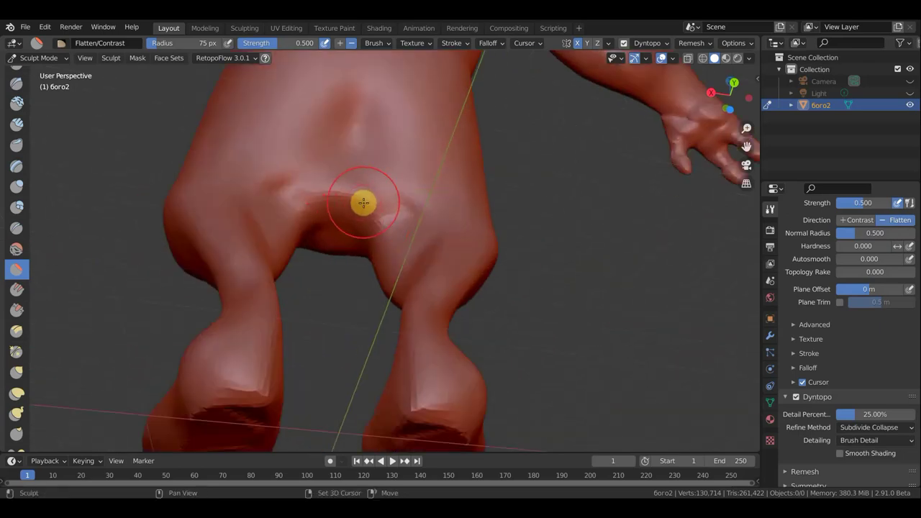
{"action": "left_click_drag", "start_coordinate": [363, 202], "coordinate": [353, 200]}
{"action": "left_click_drag", "start_coordinate": [302, 225], "coordinate": [295, 236]}
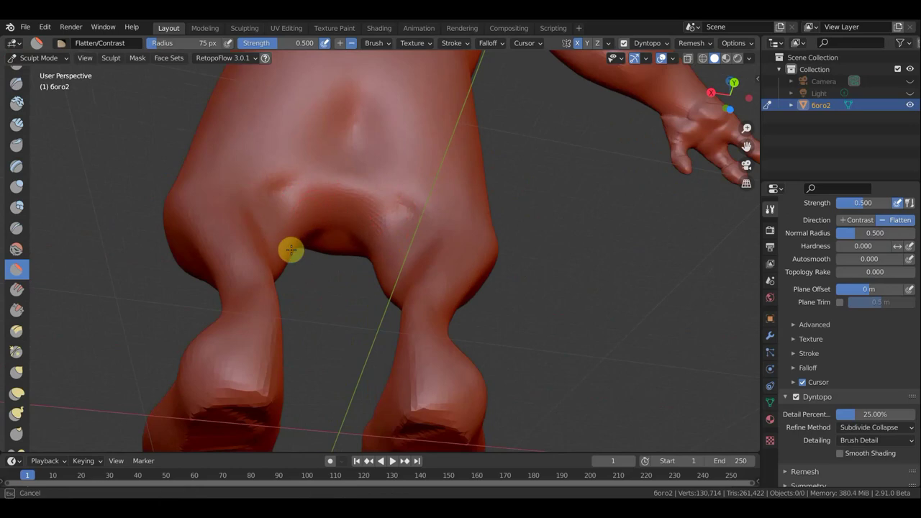
{"action": "left_click_drag", "start_coordinate": [383, 242], "coordinate": [393, 282]}
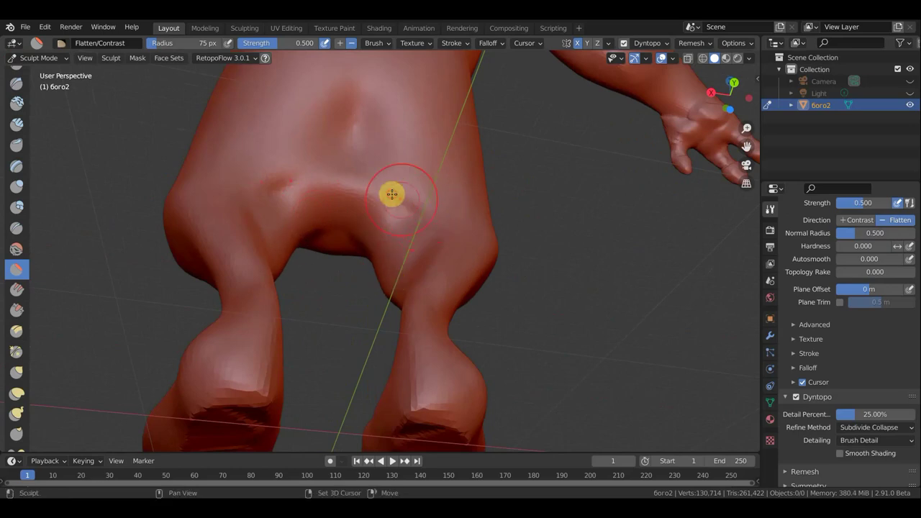
{"action": "left_click_drag", "start_coordinate": [391, 194], "coordinate": [331, 179]}
{"action": "left_click_drag", "start_coordinate": [355, 149], "coordinate": [345, 180]}
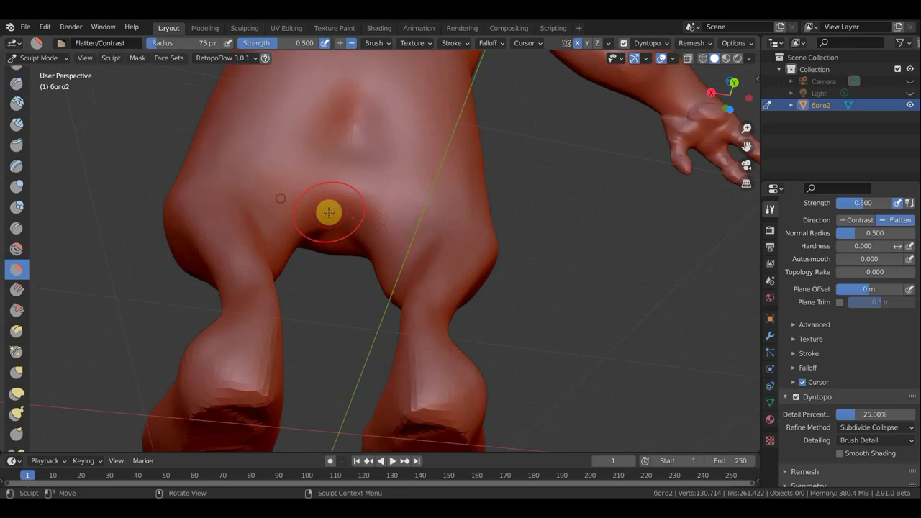
{"action": "left_click_drag", "start_coordinate": [329, 211], "coordinate": [249, 327]}
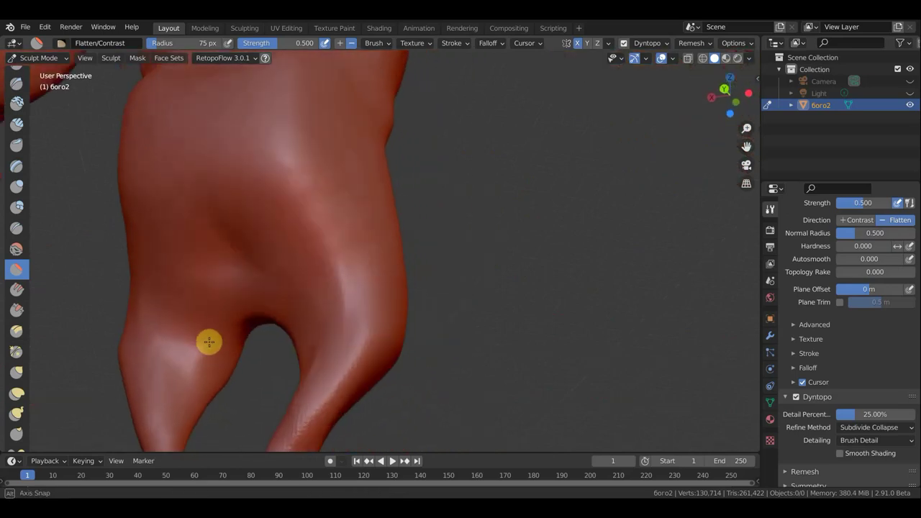
Step: Flatten the inner surface of the leg, then orbit back toward a front view
{"action": "middle_click_drag", "start_coordinate": [249, 327], "coordinate": [218, 360]}
{"action": "left_click_drag", "start_coordinate": [205, 387], "coordinate": [226, 354]}
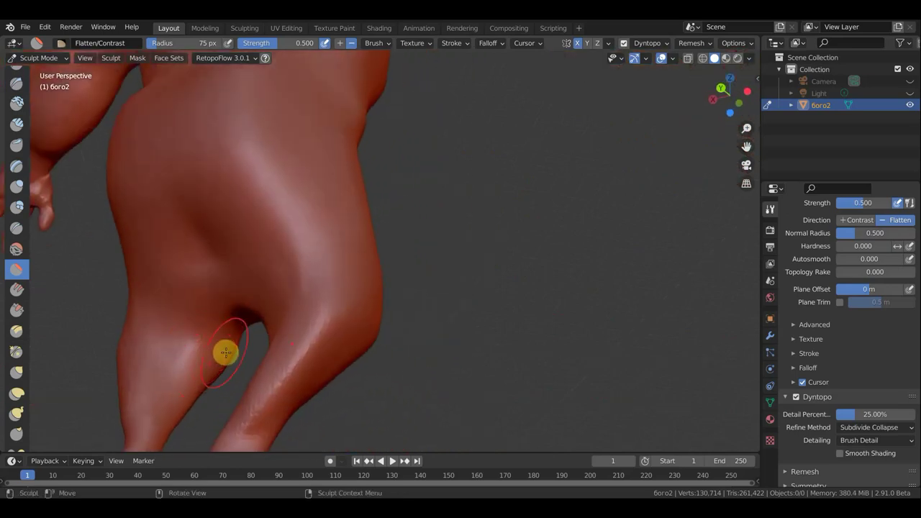
{"action": "scroll", "coordinate": [226, 353], "scroll_direction": "down", "scroll_amount": 2}
{"action": "scroll", "coordinate": [495, 324], "scroll_direction": "down", "scroll_amount": 3}
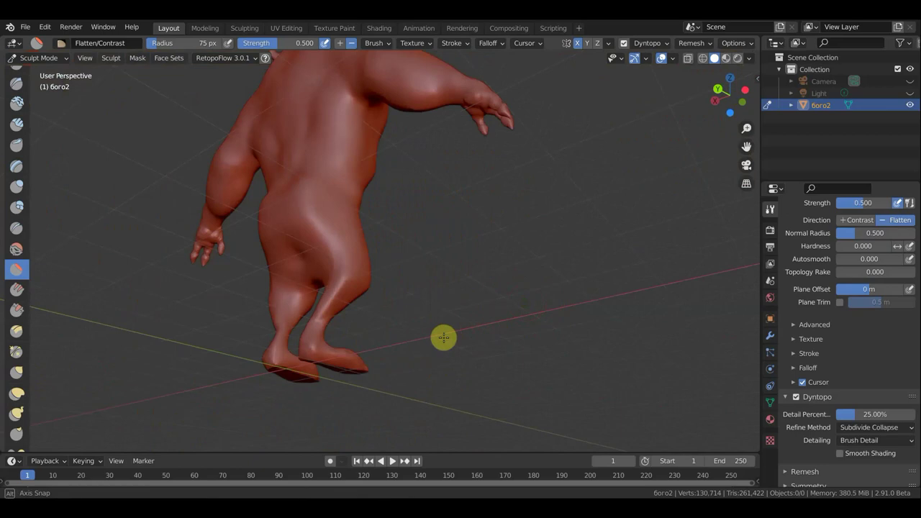
{"action": "mouse_move", "coordinate": [441, 336]}
{"action": "middle_mouse_down"}
{"action": "mouse_move", "coordinate": [318, 331]}
{"action": "mouse_move", "coordinate": [407, 307]}
{"action": "middle_mouse_up"}
{"action": "mouse_move", "coordinate": [471, 303]}
{"action": "middle_mouse_down"}
{"action": "mouse_move", "coordinate": [473, 335]}
{"action": "mouse_move", "coordinate": [434, 353]}
{"action": "mouse_move", "coordinate": [384, 282]}
{"action": "mouse_move", "coordinate": [468, 313]}
{"action": "mouse_move", "coordinate": [630, 312]}
{"action": "mouse_move", "coordinate": [668, 290]}
{"action": "mouse_move", "coordinate": [549, 291]}
{"action": "middle_mouse_up"}
{"action": "scroll", "coordinate": [391, 350], "scroll_direction": "up", "scroll_amount": 4}
{"action": "scroll", "coordinate": [548, 290], "scroll_direction": "down", "scroll_amount": 4}
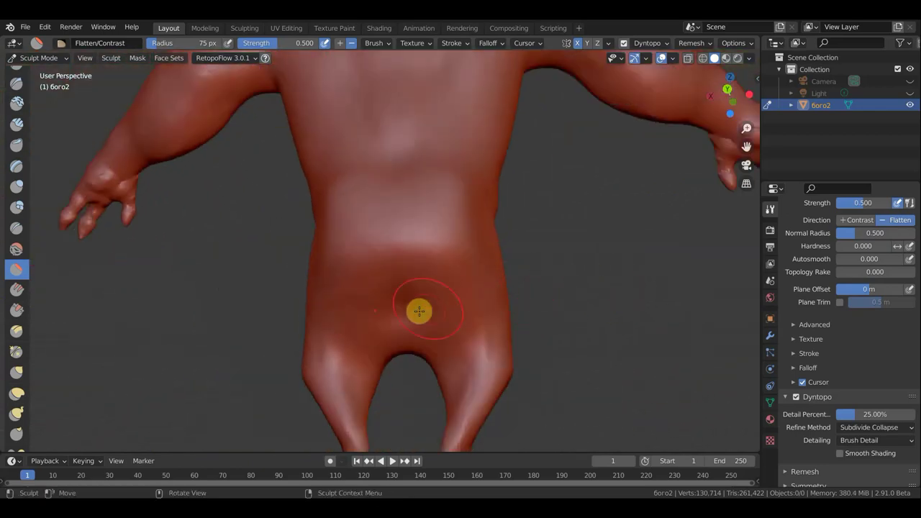
{"action": "scroll", "coordinate": [435, 307], "scroll_direction": "down", "scroll_amount": 2}
{"action": "scroll", "coordinate": [424, 292], "scroll_direction": "up", "scroll_amount": 1}
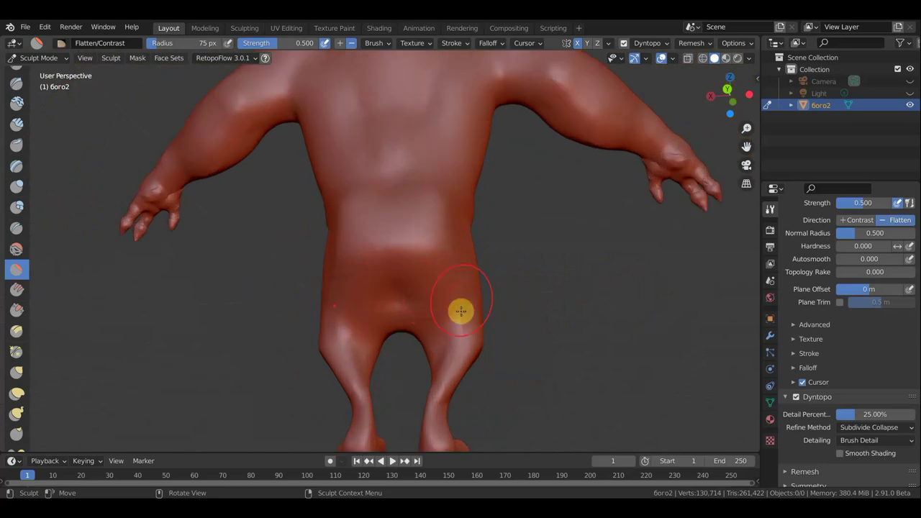
Step: Switch to Clay Strips and carve mirrored pocket-like outlines on the lower torso
{"action": "left_click", "coordinate": [16, 123]}
{"action": "scroll", "coordinate": [364, 294], "scroll_direction": "up", "scroll_amount": 1}
{"action": "scroll", "coordinate": [352, 301], "scroll_direction": "up", "scroll_amount": 2}
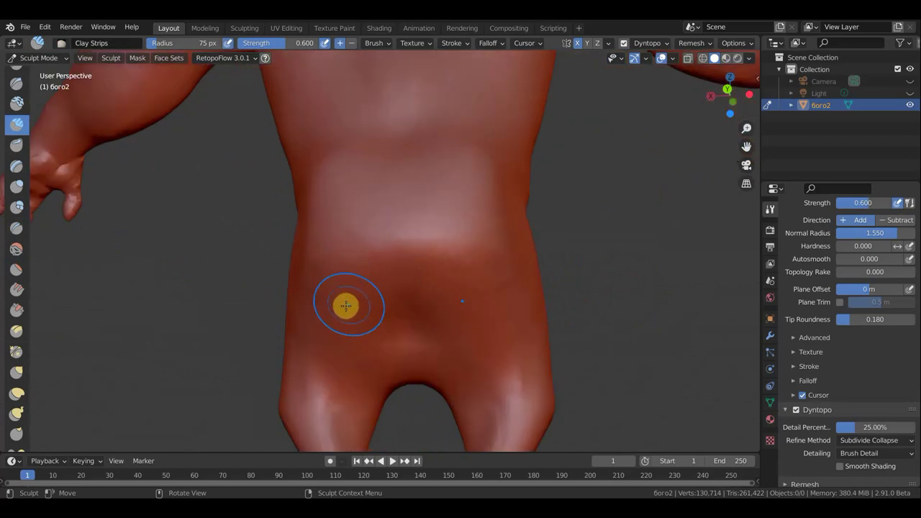
{"action": "mouse_move", "coordinate": [355, 286]}
{"action": "left_mouse_down"}
{"action": "mouse_move", "coordinate": [353, 346]}
{"action": "mouse_move", "coordinate": [323, 333]}
{"action": "mouse_move", "coordinate": [341, 328]}
{"action": "mouse_move", "coordinate": [368, 345]}
{"action": "mouse_move", "coordinate": [384, 321]}
{"action": "mouse_move", "coordinate": [385, 344]}
{"action": "mouse_move", "coordinate": [368, 356]}
{"action": "mouse_move", "coordinate": [365, 343]}
{"action": "mouse_move", "coordinate": [304, 337]}
{"action": "mouse_move", "coordinate": [384, 284]}
{"action": "mouse_move", "coordinate": [324, 290]}
{"action": "mouse_move", "coordinate": [323, 323]}
{"action": "mouse_move", "coordinate": [350, 274]}
{"action": "mouse_move", "coordinate": [380, 253]}
{"action": "mouse_move", "coordinate": [319, 282]}
{"action": "mouse_move", "coordinate": [364, 309]}
{"action": "mouse_move", "coordinate": [385, 300]}
{"action": "mouse_move", "coordinate": [378, 371]}
{"action": "mouse_move", "coordinate": [341, 382]}
{"action": "mouse_move", "coordinate": [292, 343]}
{"action": "mouse_move", "coordinate": [321, 312]}
{"action": "mouse_move", "coordinate": [312, 298]}
{"action": "mouse_move", "coordinate": [386, 308]}
{"action": "mouse_move", "coordinate": [387, 349]}
{"action": "mouse_move", "coordinate": [380, 304]}
{"action": "mouse_move", "coordinate": [395, 346]}
{"action": "mouse_move", "coordinate": [382, 275]}
{"action": "mouse_move", "coordinate": [448, 302]}
{"action": "mouse_move", "coordinate": [407, 338]}
{"action": "mouse_move", "coordinate": [405, 281]}
{"action": "mouse_move", "coordinate": [462, 287]}
{"action": "mouse_move", "coordinate": [465, 360]}
{"action": "mouse_move", "coordinate": [400, 372]}
{"action": "mouse_move", "coordinate": [395, 359]}
{"action": "mouse_move", "coordinate": [411, 341]}
{"action": "mouse_move", "coordinate": [436, 375]}
{"action": "mouse_move", "coordinate": [463, 356]}
{"action": "left_mouse_up"}
Step: Orbit round to the back and build up clay on the lower back
{"action": "middle_click_drag", "start_coordinate": [462, 355], "coordinate": [534, 367]}
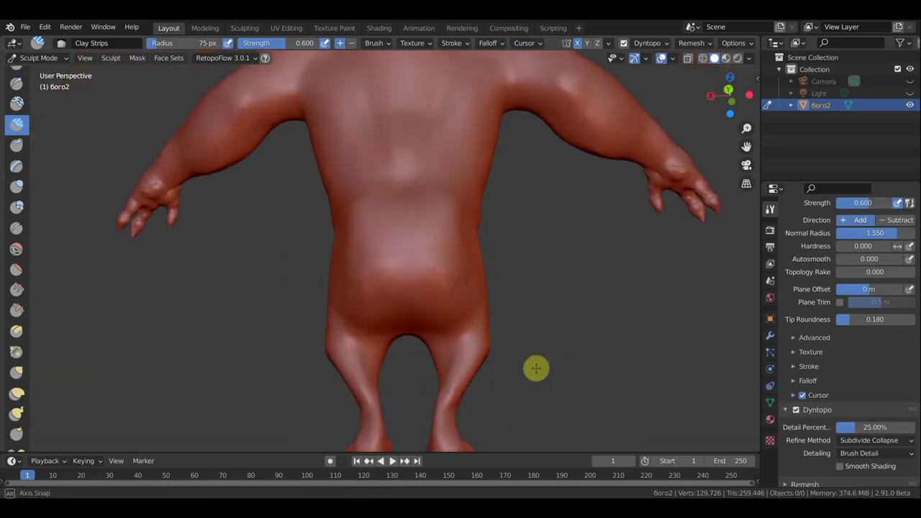
{"action": "mouse_move", "coordinate": [531, 333]}
{"action": "middle_mouse_down"}
{"action": "mouse_move", "coordinate": [590, 341]}
{"action": "mouse_move", "coordinate": [511, 317]}
{"action": "middle_mouse_up"}
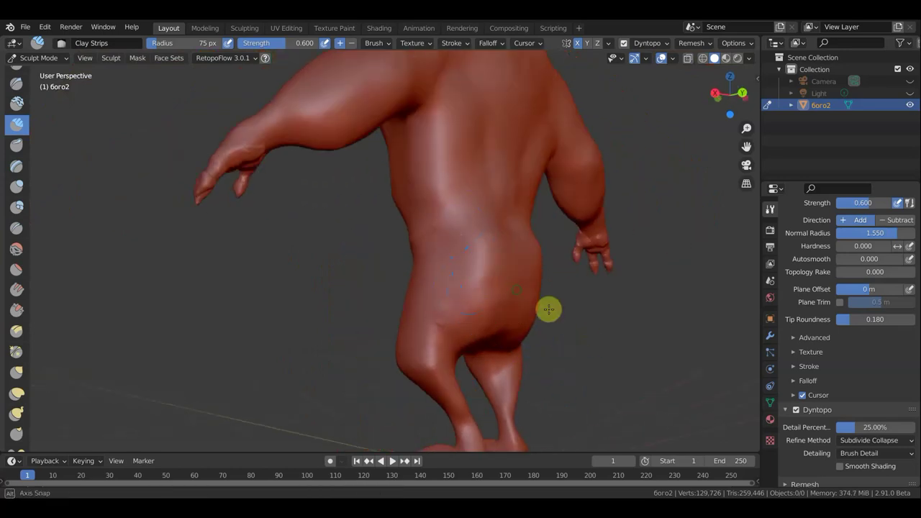
{"action": "middle_click_drag", "start_coordinate": [549, 309], "coordinate": [593, 291]}
{"action": "scroll", "coordinate": [589, 295], "scroll_direction": "down", "scroll_amount": 1}
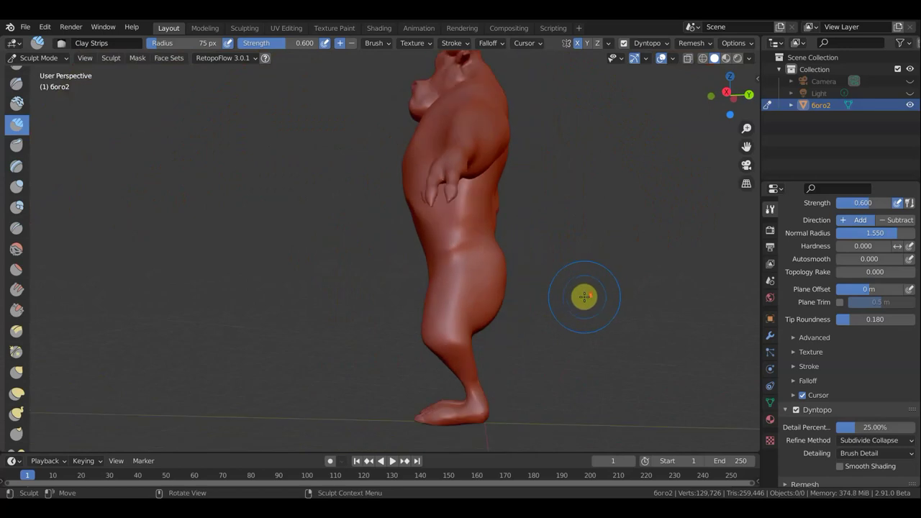
{"action": "scroll", "coordinate": [583, 301], "scroll_direction": "down", "scroll_amount": 2}
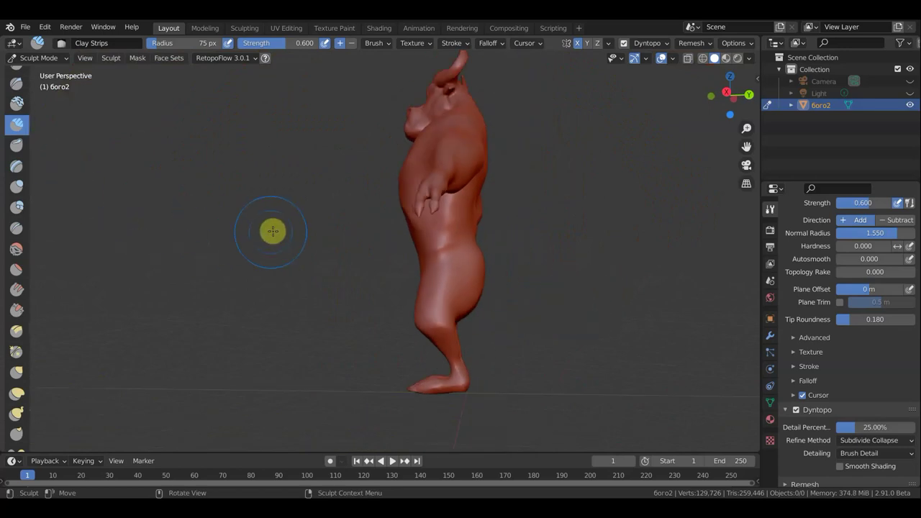
{"action": "mouse_move", "coordinate": [283, 220]}
{"action": "middle_mouse_down"}
{"action": "mouse_move", "coordinate": [249, 247]}
{"action": "mouse_move", "coordinate": [97, 223]}
{"action": "middle_mouse_up"}
{"action": "scroll", "coordinate": [174, 228], "scroll_direction": "up", "scroll_amount": 2}
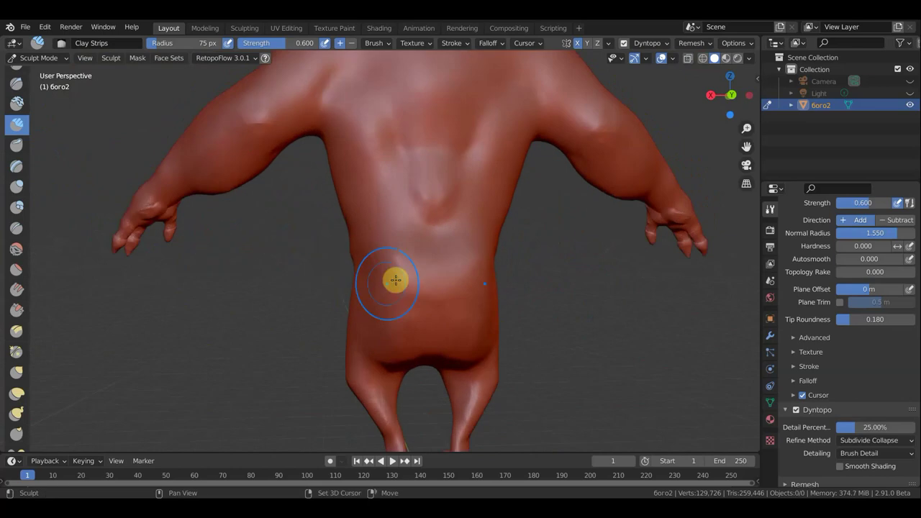
{"action": "mouse_move", "coordinate": [404, 279]}
{"action": "left_mouse_down"}
{"action": "mouse_move", "coordinate": [407, 324]}
{"action": "mouse_move", "coordinate": [424, 306]}
{"action": "left_mouse_up"}
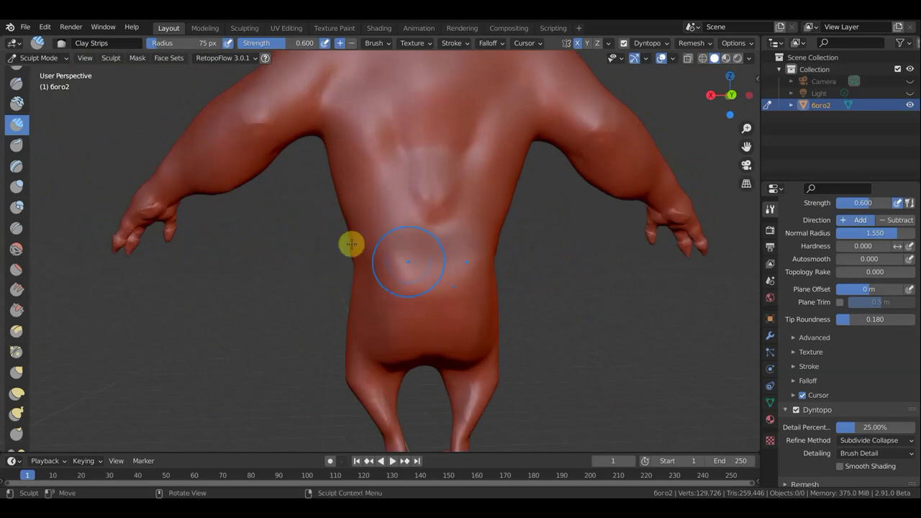
Step: Return to Flatten/Contrast and flatten the bump at the lower-back crease
{"action": "left_click", "coordinate": [17, 271]}
{"action": "scroll", "coordinate": [369, 281], "scroll_direction": "up", "scroll_amount": 2}
{"action": "scroll", "coordinate": [374, 338], "scroll_direction": "up", "scroll_amount": 1}
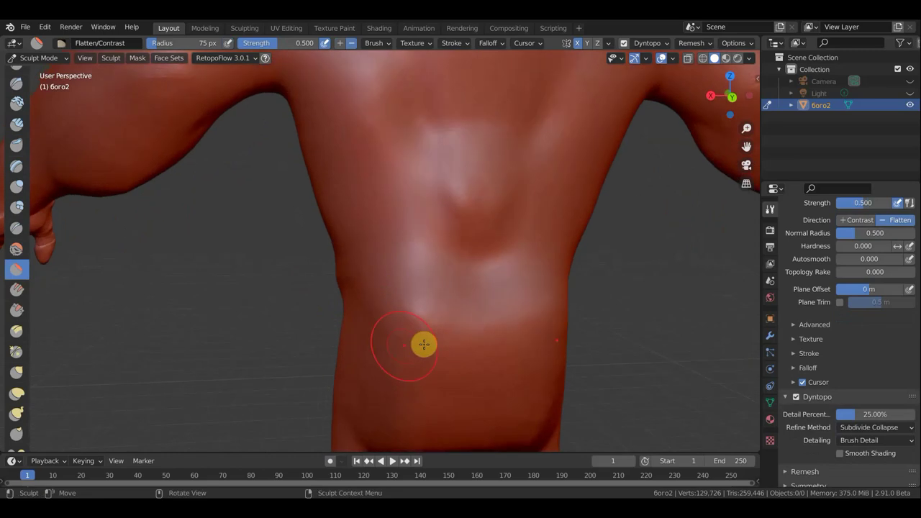
{"action": "left_click_drag", "start_coordinate": [443, 317], "coordinate": [429, 304]}
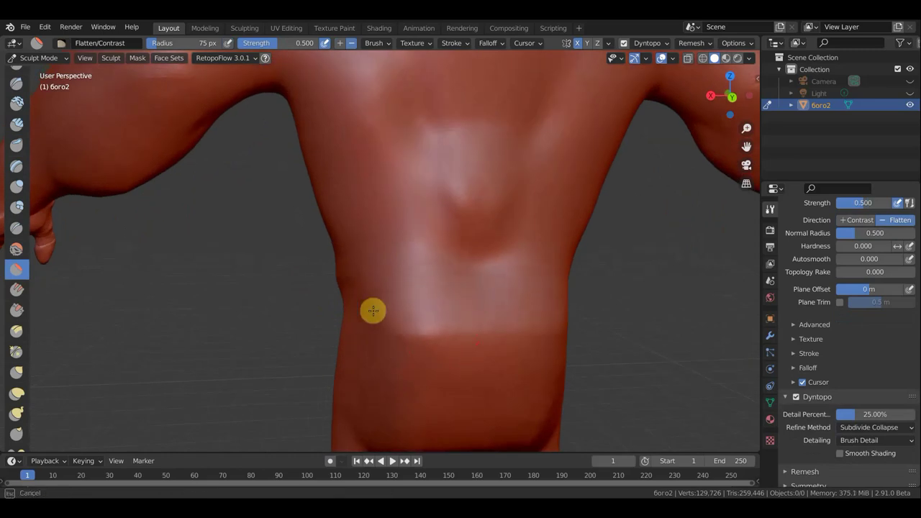
{"action": "left_click_drag", "start_coordinate": [421, 197], "coordinate": [471, 237]}
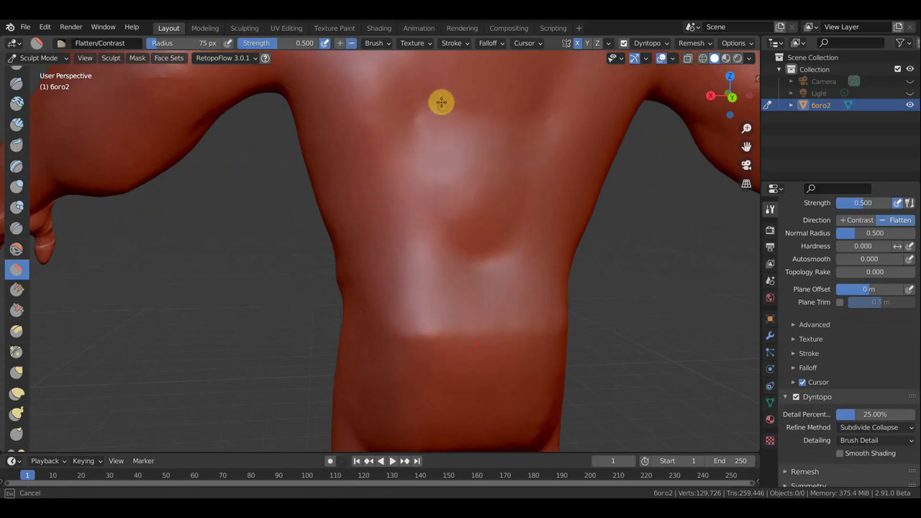
Step: Reframe on the back and shoulder and flatten the back of the shoulder
{"action": "left_click_drag", "start_coordinate": [441, 102], "coordinate": [443, 107]}
{"action": "scroll", "coordinate": [449, 130], "scroll_direction": "down", "scroll_amount": 3}
{"action": "scroll", "coordinate": [468, 162], "scroll_direction": "down", "scroll_amount": 3}
{"action": "mouse_move", "coordinate": [473, 168]}
{"action": "middle_mouse_down"}
{"action": "mouse_move", "coordinate": [422, 165]}
{"action": "mouse_move", "coordinate": [431, 165]}
{"action": "middle_mouse_up"}
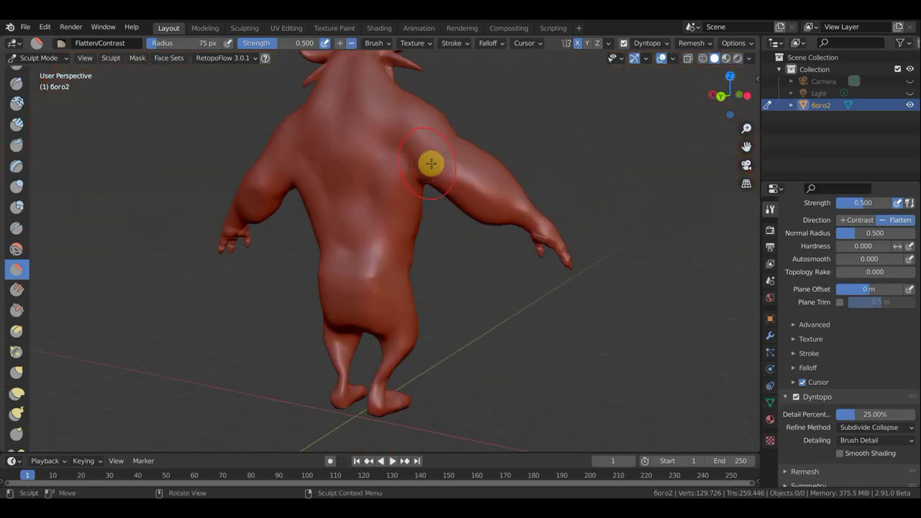
{"action": "scroll", "coordinate": [453, 155], "scroll_direction": "up", "scroll_amount": 3}
{"action": "scroll", "coordinate": [476, 216], "scroll_direction": "up", "scroll_amount": 2}
{"action": "middle_click_drag", "start_coordinate": [479, 292], "coordinate": [487, 282], "text": "shift"}
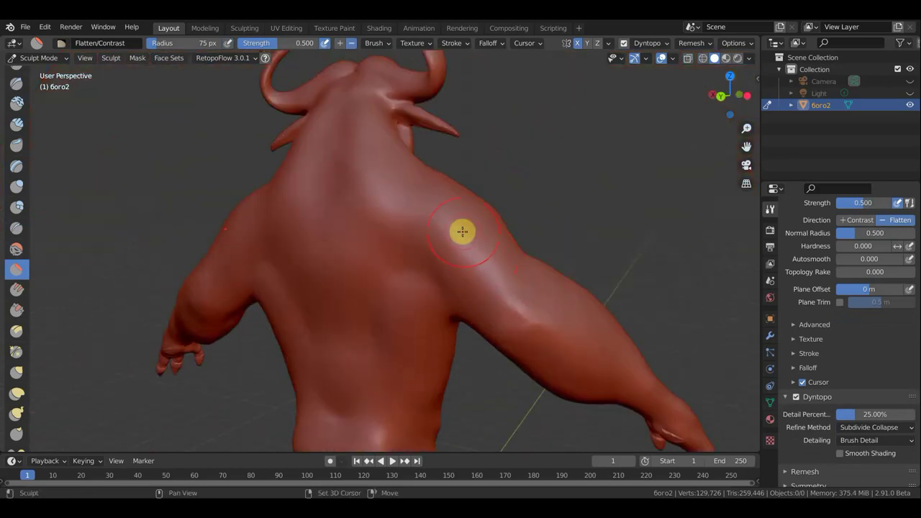
{"action": "scroll", "coordinate": [464, 235], "scroll_direction": "up", "scroll_amount": 2}
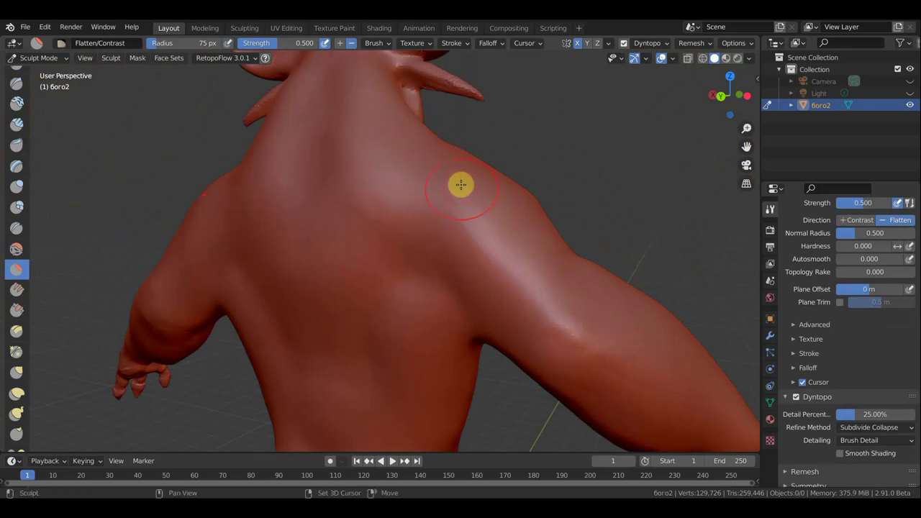
{"action": "mouse_move", "coordinate": [460, 185]}
{"action": "left_mouse_down"}
{"action": "mouse_move", "coordinate": [449, 153]}
{"action": "mouse_move", "coordinate": [456, 150]}
{"action": "left_mouse_up"}
{"action": "mouse_move", "coordinate": [456, 151]}
{"action": "middle_mouse_down"}
{"action": "mouse_move", "coordinate": [457, 180]}
{"action": "mouse_move", "coordinate": [376, 212]}
{"action": "mouse_move", "coordinate": [338, 200]}
{"action": "middle_mouse_up"}
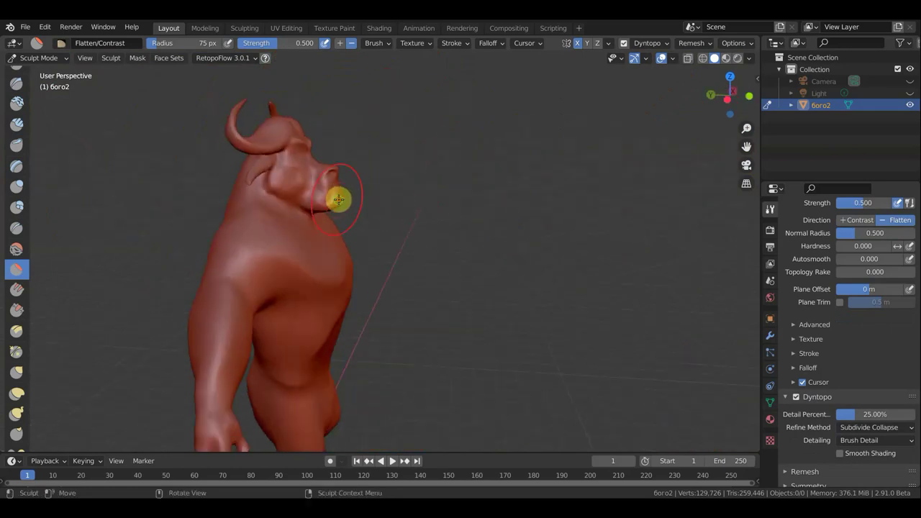
Step: Zoom in on the shoulder and flatten its front
{"action": "scroll", "coordinate": [255, 261], "scroll_direction": "up", "scroll_amount": 2}
{"action": "scroll", "coordinate": [255, 262], "scroll_direction": "up", "scroll_amount": 2}
{"action": "middle_click_drag", "start_coordinate": [251, 261], "coordinate": [422, 241], "text": "shift"}
{"action": "scroll", "coordinate": [360, 239], "scroll_direction": "up", "scroll_amount": 1}
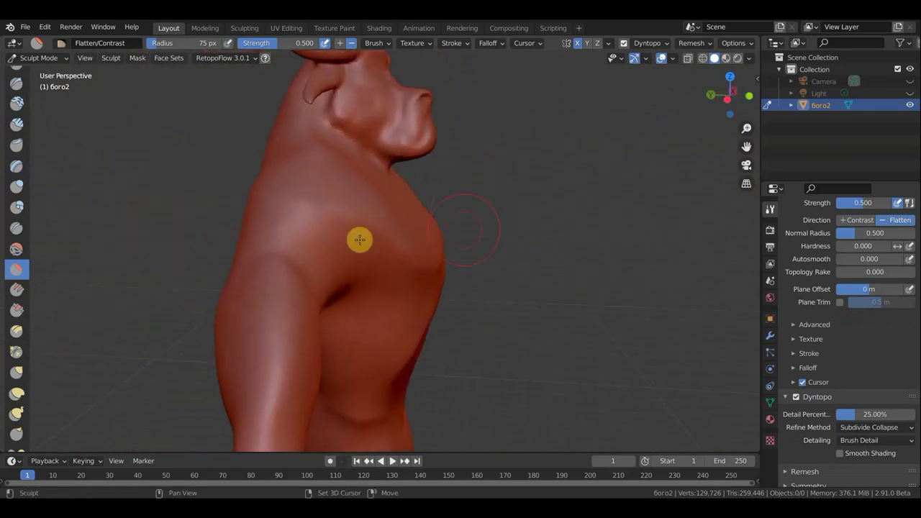
{"action": "scroll", "coordinate": [360, 239], "scroll_direction": "up", "scroll_amount": 2}
{"action": "mouse_move", "coordinate": [265, 215]}
{"action": "left_mouse_down"}
{"action": "mouse_move", "coordinate": [251, 226]}
{"action": "mouse_move", "coordinate": [276, 216]}
{"action": "left_mouse_up"}
{"action": "scroll", "coordinate": [122, 208], "scroll_direction": "down", "scroll_amount": 3}
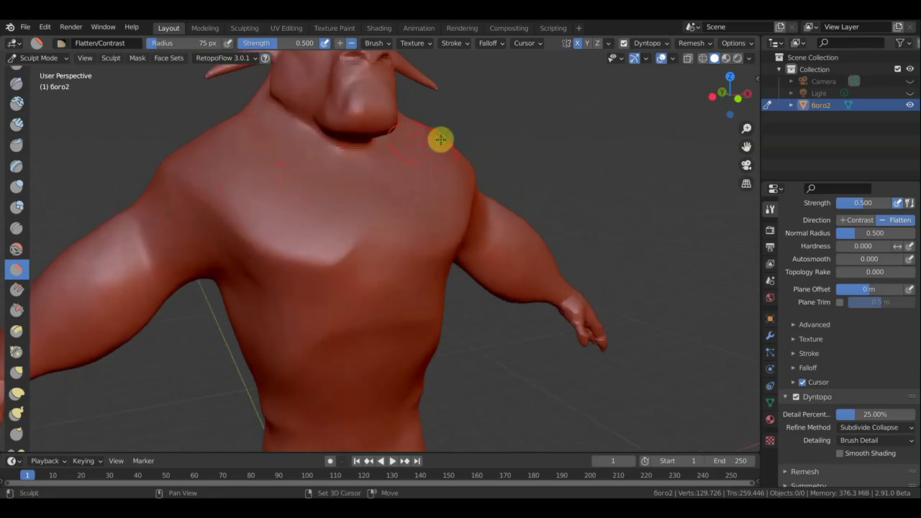
{"action": "scroll", "coordinate": [372, 244], "scroll_direction": "down", "scroll_amount": 3}
{"action": "scroll", "coordinate": [456, 239], "scroll_direction": "down", "scroll_amount": 2}
Step: Flatten the top of and across the shoulder, then orbit around the torso
{"action": "mouse_move", "coordinate": [457, 238]}
{"action": "middle_mouse_down"}
{"action": "mouse_move", "coordinate": [609, 180]}
{"action": "mouse_move", "coordinate": [463, 183]}
{"action": "mouse_move", "coordinate": [456, 173]}
{"action": "middle_mouse_up"}
{"action": "scroll", "coordinate": [366, 195], "scroll_direction": "up", "scroll_amount": 5}
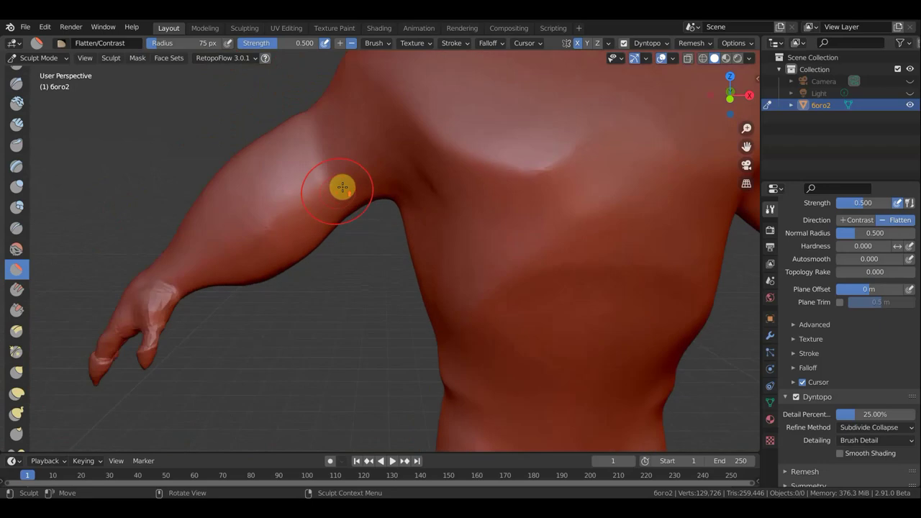
{"action": "middle_click_drag", "start_coordinate": [393, 165], "coordinate": [409, 158]}
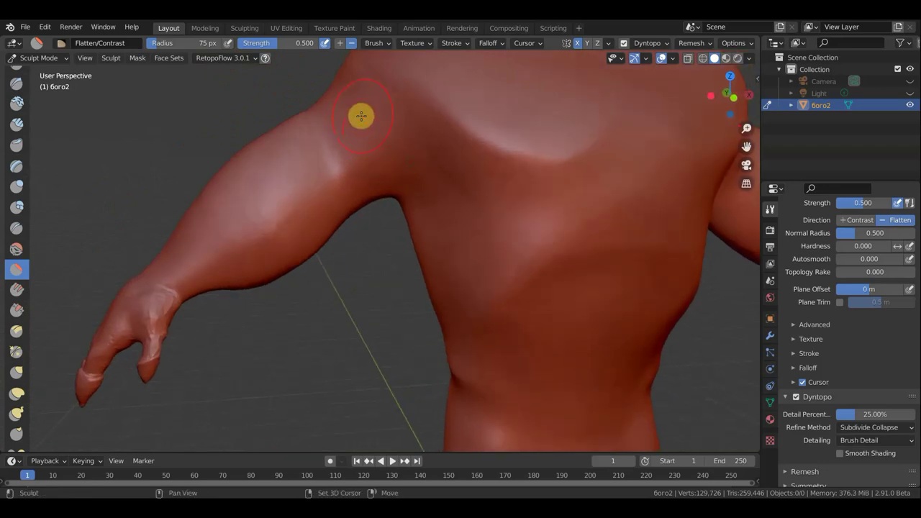
{"action": "left_click_drag", "start_coordinate": [359, 97], "coordinate": [402, 136]}
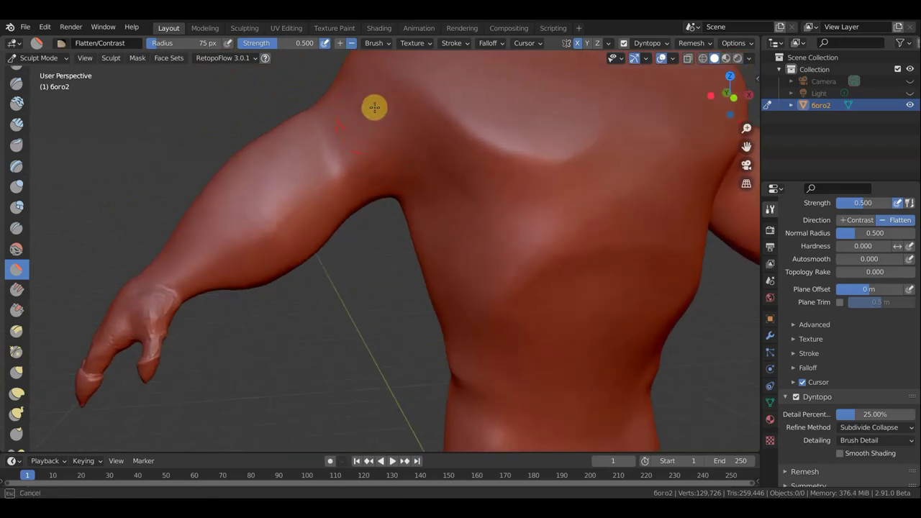
{"action": "mouse_move", "coordinate": [428, 171]}
{"action": "left_mouse_down"}
{"action": "mouse_move", "coordinate": [341, 148]}
{"action": "mouse_move", "coordinate": [366, 161]}
{"action": "left_mouse_up"}
{"action": "mouse_move", "coordinate": [366, 161]}
{"action": "middle_mouse_down"}
{"action": "mouse_move", "coordinate": [489, 208]}
{"action": "mouse_move", "coordinate": [446, 228]}
{"action": "mouse_move", "coordinate": [428, 187]}
{"action": "middle_mouse_up"}
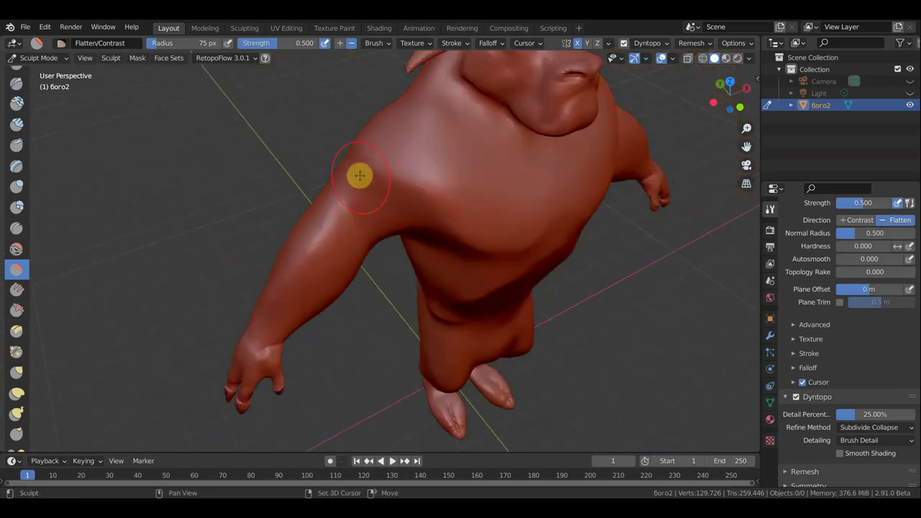
{"action": "left_click_drag", "start_coordinate": [388, 186], "coordinate": [412, 203], "text": "shift"}
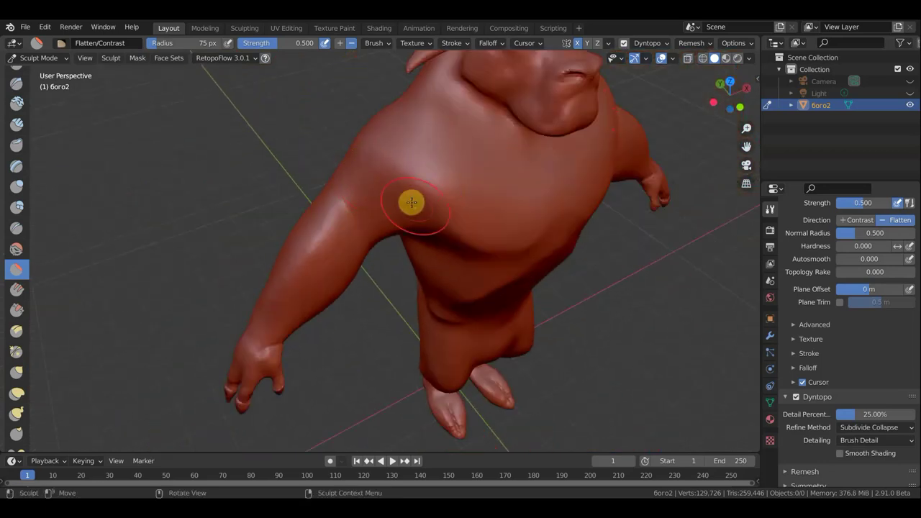
{"action": "mouse_move", "coordinate": [226, 81]}
{"action": "middle_mouse_down"}
{"action": "mouse_move", "coordinate": [410, 245]}
{"action": "mouse_move", "coordinate": [296, 162]}
{"action": "mouse_move", "coordinate": [316, 156]}
{"action": "middle_mouse_up"}
{"action": "middle_click_drag", "start_coordinate": [313, 167], "coordinate": [354, 164]}
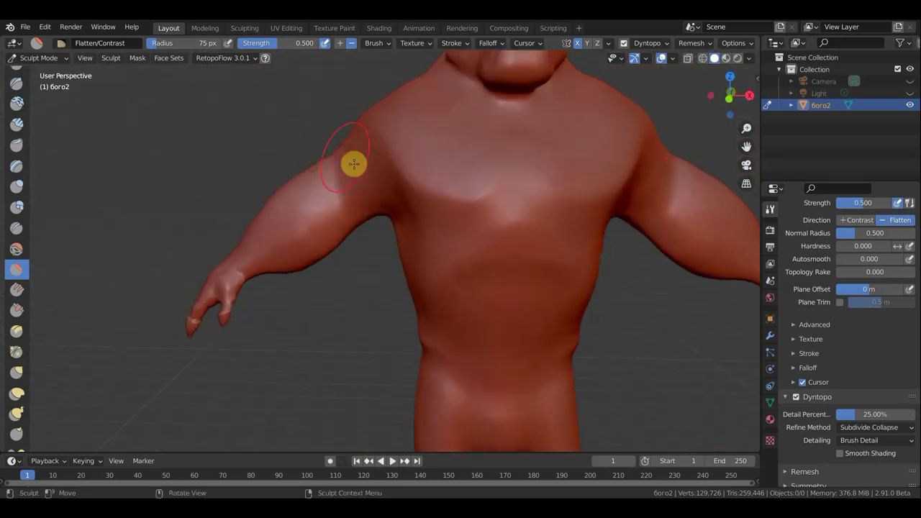
{"action": "mouse_move", "coordinate": [448, 211]}
{"action": "middle_mouse_down"}
{"action": "mouse_move", "coordinate": [513, 238]}
{"action": "mouse_move", "coordinate": [389, 180]}
{"action": "middle_mouse_up"}
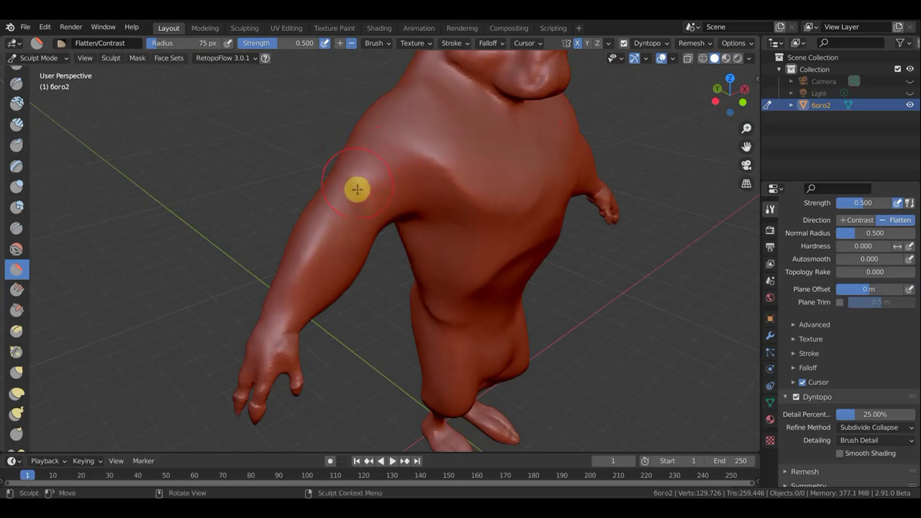
{"action": "scroll", "coordinate": [254, 173], "scroll_direction": "down", "scroll_amount": 5}
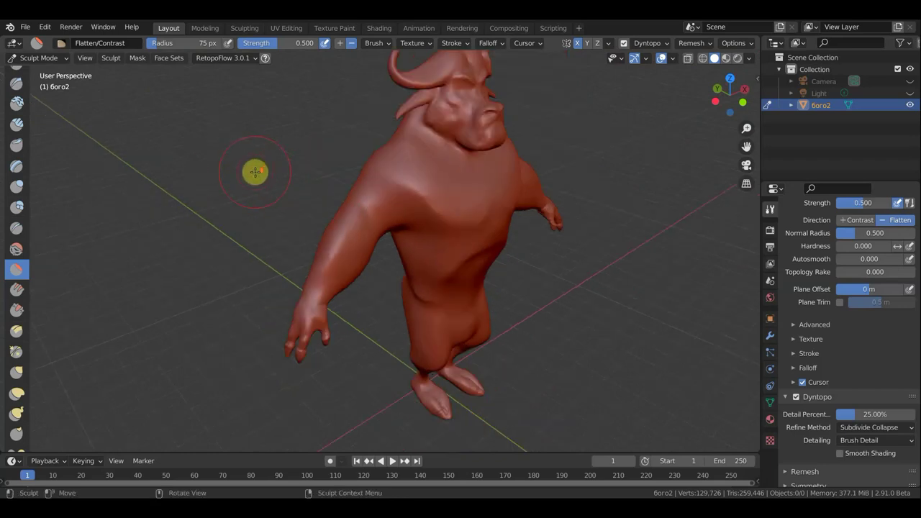
{"action": "scroll", "coordinate": [254, 166], "scroll_direction": "up", "scroll_amount": 5}
{"action": "middle_click_drag", "start_coordinate": [254, 166], "coordinate": [164, 128]}
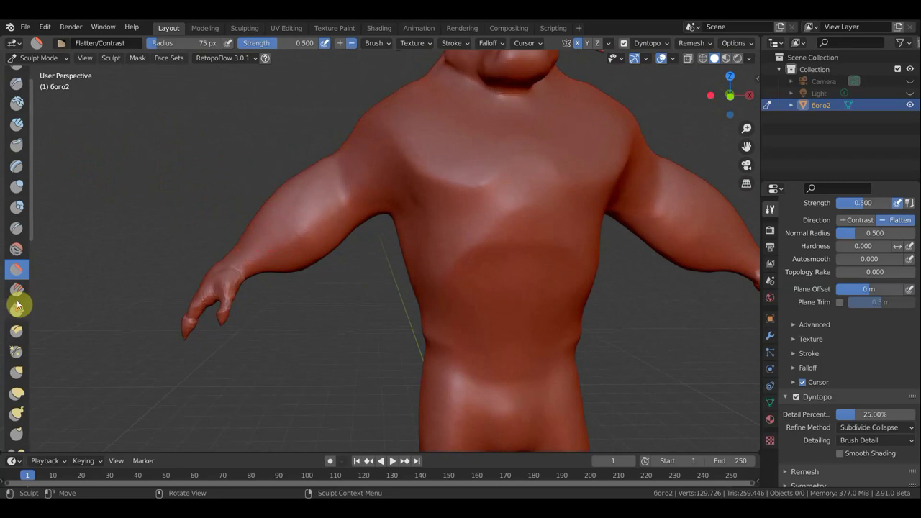
Step: Flatten the upper arm surface down toward the elbow
{"action": "mouse_move", "coordinate": [237, 267]}
{"action": "middle_mouse_down"}
{"action": "mouse_move", "coordinate": [192, 158]}
{"action": "mouse_move", "coordinate": [206, 161]}
{"action": "middle_mouse_up"}
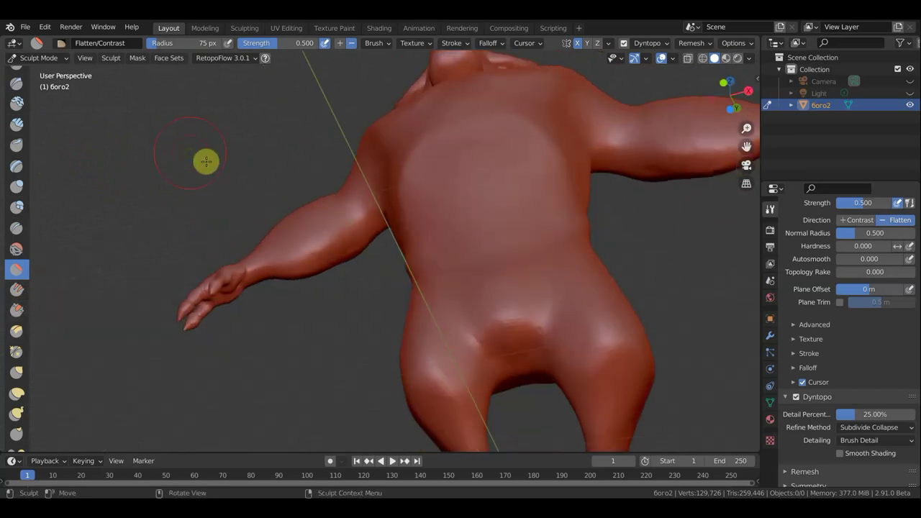
{"action": "scroll", "coordinate": [238, 197], "scroll_direction": "up", "scroll_amount": 5}
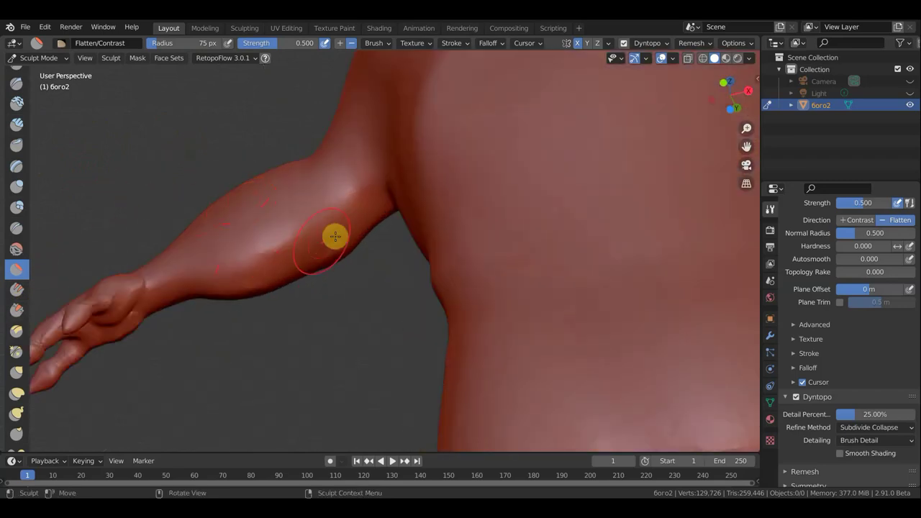
{"action": "mouse_move", "coordinate": [320, 219]}
{"action": "left_mouse_down"}
{"action": "mouse_move", "coordinate": [216, 274]}
{"action": "mouse_move", "coordinate": [178, 281]}
{"action": "mouse_move", "coordinate": [303, 269]}
{"action": "mouse_move", "coordinate": [351, 249]}
{"action": "mouse_move", "coordinate": [231, 287]}
{"action": "mouse_move", "coordinate": [353, 214]}
{"action": "mouse_move", "coordinate": [259, 244]}
{"action": "mouse_move", "coordinate": [243, 267]}
{"action": "mouse_move", "coordinate": [364, 280]}
{"action": "left_mouse_up"}
{"action": "scroll", "coordinate": [364, 280], "scroll_direction": "down", "scroll_amount": 2}
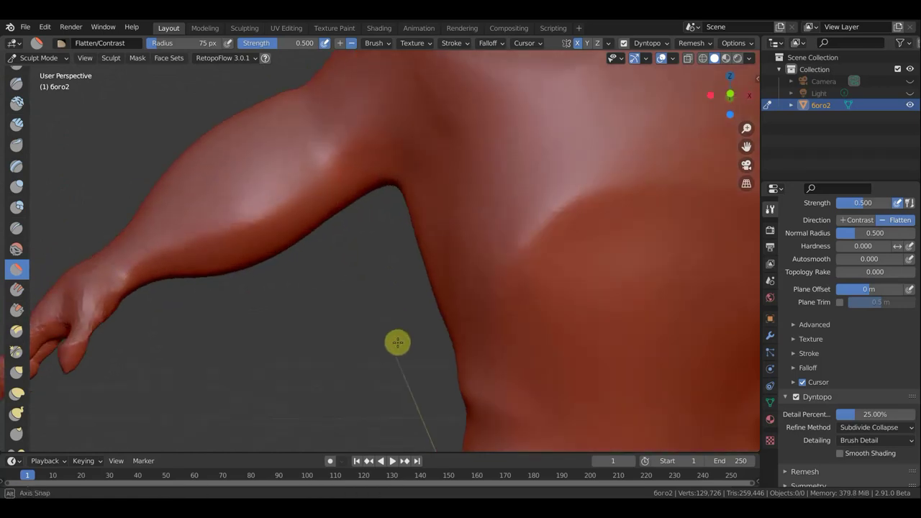
{"action": "scroll", "coordinate": [397, 343], "scroll_direction": "down", "scroll_amount": 2}
{"action": "scroll", "coordinate": [350, 323], "scroll_direction": "down", "scroll_amount": 2}
Step: Flatten the forearm down to the wrist
{"action": "middle_click_drag", "start_coordinate": [314, 312], "coordinate": [464, 324]}
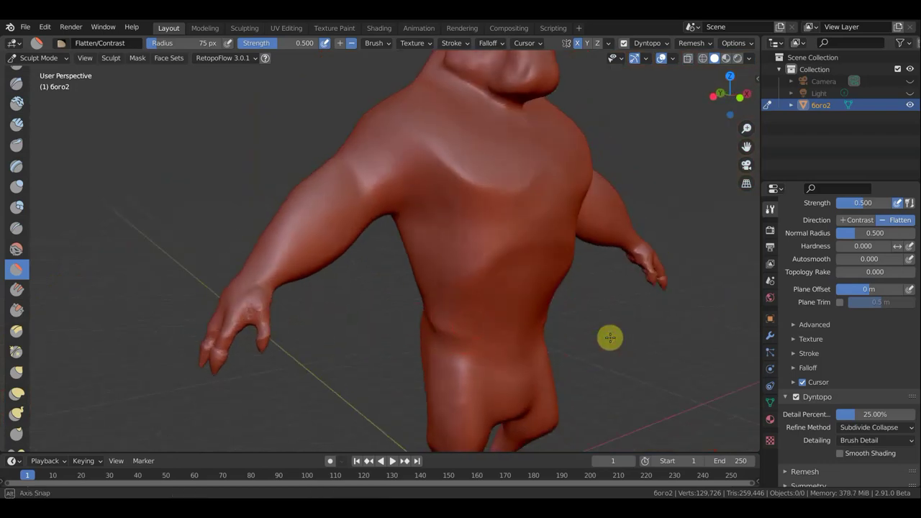
{"action": "scroll", "coordinate": [307, 226], "scroll_direction": "up", "scroll_amount": 3}
{"action": "middle_click_drag", "start_coordinate": [307, 226], "coordinate": [300, 157], "text": "shift"}
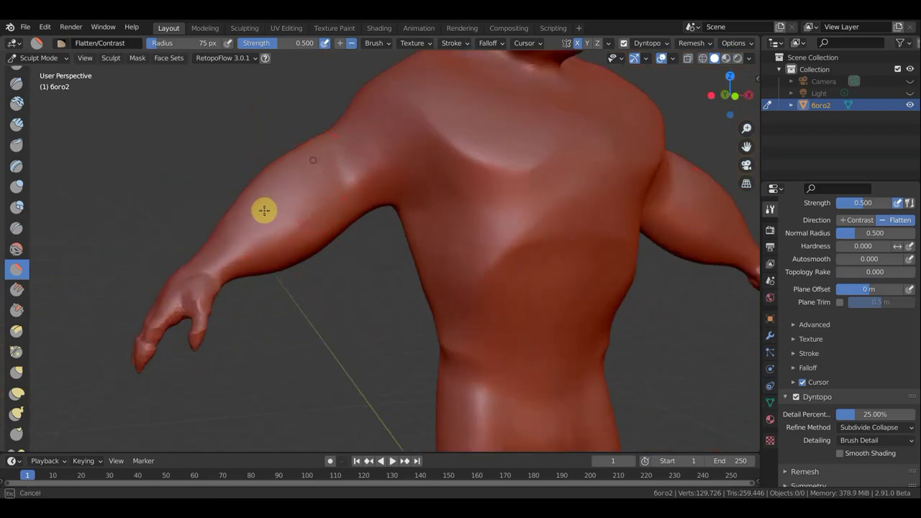
{"action": "mouse_move", "coordinate": [297, 213]}
{"action": "middle_mouse_down"}
{"action": "mouse_move", "coordinate": [481, 282]}
{"action": "mouse_move", "coordinate": [382, 177]}
{"action": "middle_mouse_up"}
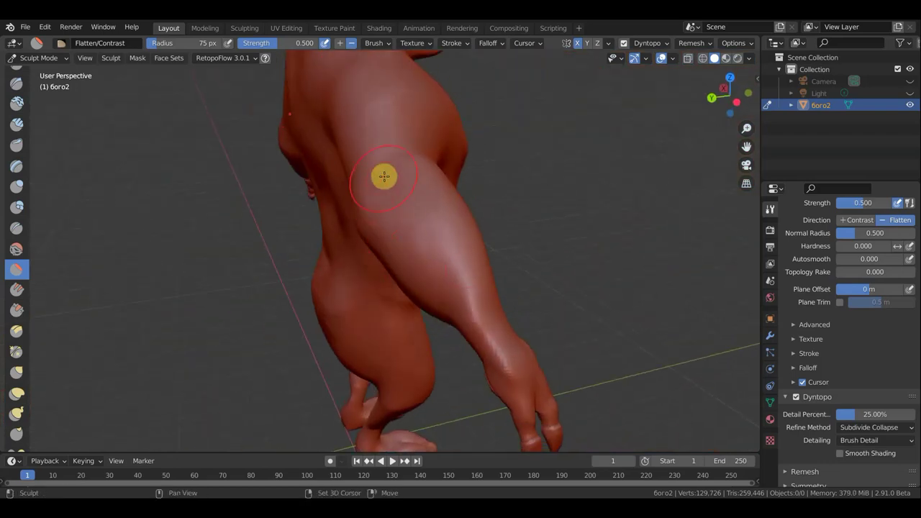
{"action": "left_click_drag", "start_coordinate": [401, 201], "coordinate": [410, 211]}
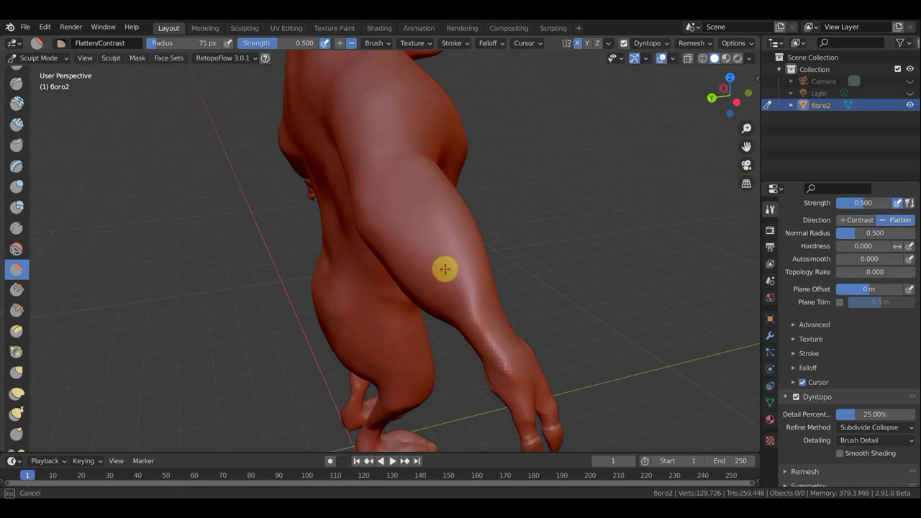
{"action": "mouse_move", "coordinate": [445, 269]}
{"action": "left_mouse_down"}
{"action": "mouse_move", "coordinate": [479, 333]}
{"action": "mouse_move", "coordinate": [503, 309]}
{"action": "left_mouse_up"}
{"action": "middle_click_drag", "start_coordinate": [504, 309], "coordinate": [380, 286]}
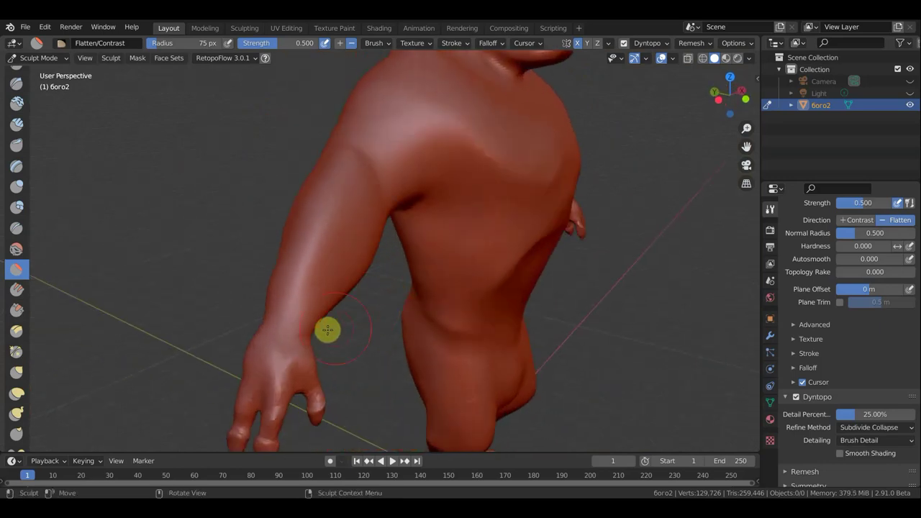
Step: Flatten the back of the hand
{"action": "middle_click_drag", "start_coordinate": [328, 329], "coordinate": [378, 171]}
{"action": "scroll", "coordinate": [350, 192], "scroll_direction": "up", "scroll_amount": 3}
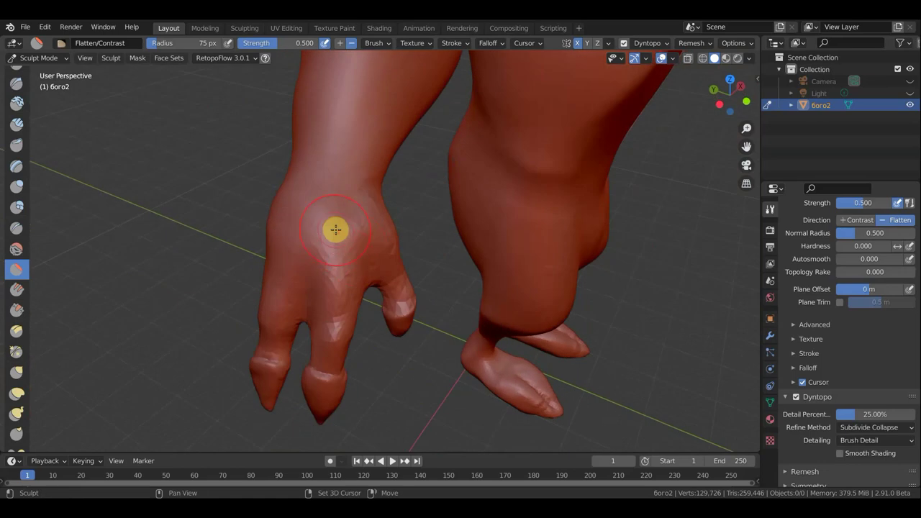
{"action": "mouse_move", "coordinate": [306, 208]}
{"action": "left_mouse_down"}
{"action": "mouse_move", "coordinate": [308, 220]}
{"action": "mouse_move", "coordinate": [369, 216]}
{"action": "mouse_move", "coordinate": [334, 296]}
{"action": "mouse_move", "coordinate": [335, 287]}
{"action": "mouse_move", "coordinate": [284, 279]}
{"action": "mouse_move", "coordinate": [372, 296]}
{"action": "left_mouse_up"}
{"action": "middle_click_drag", "start_coordinate": [372, 296], "coordinate": [379, 276]}
{"action": "scroll", "coordinate": [392, 233], "scroll_direction": "down", "scroll_amount": 8}
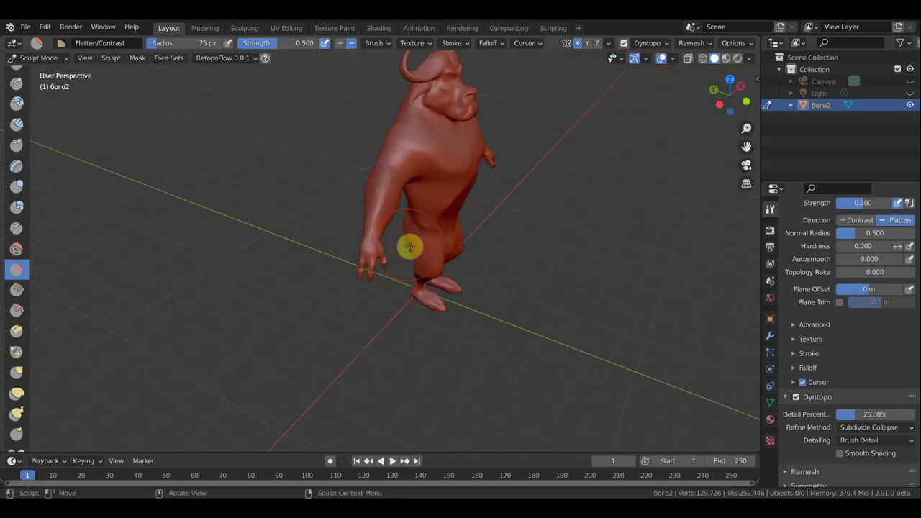
Step: Go to front orthographic view and frame the head and shoulders
{"action": "key", "text": "KP_1"}
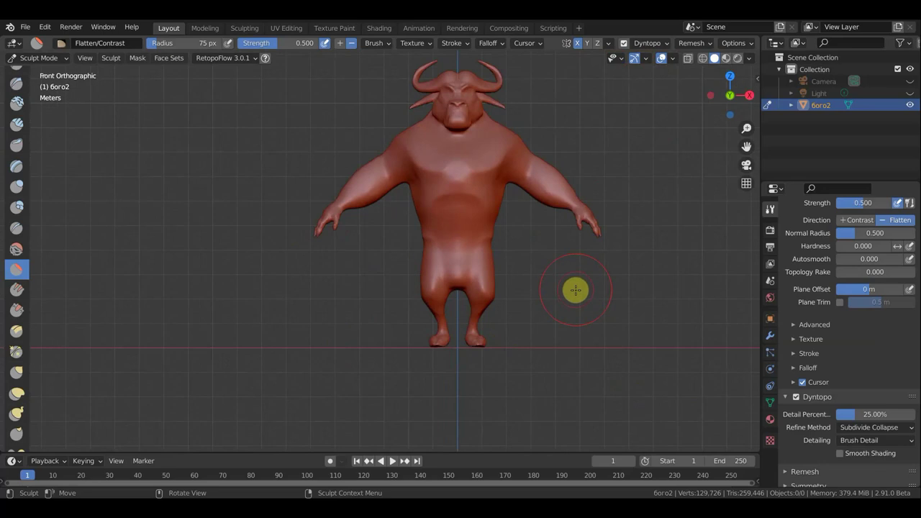
{"action": "scroll", "coordinate": [427, 351], "scroll_direction": "up", "scroll_amount": 2}
{"action": "middle_click_drag", "start_coordinate": [427, 352], "coordinate": [400, 402], "text": "shift"}
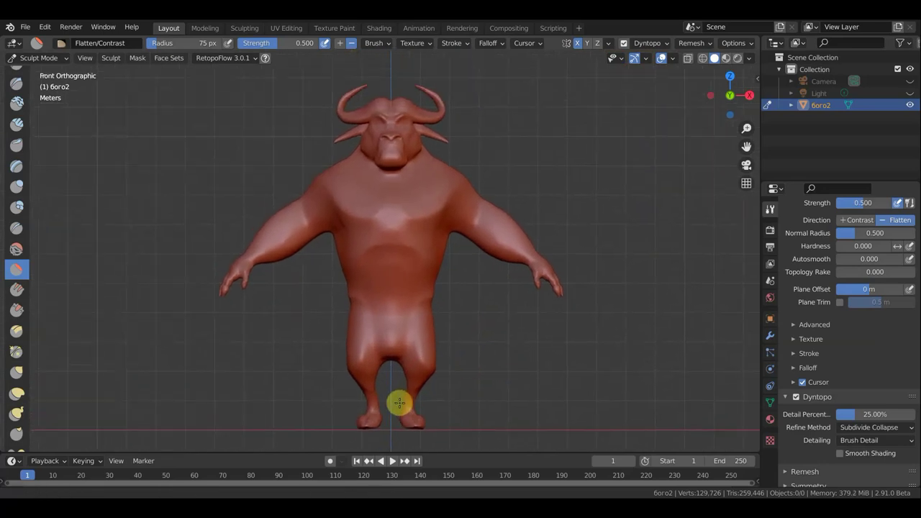
{"action": "scroll", "coordinate": [460, 252], "scroll_direction": "up", "scroll_amount": 3}
{"action": "middle_click_drag", "start_coordinate": [559, 181], "coordinate": [554, 302], "text": "shift"}
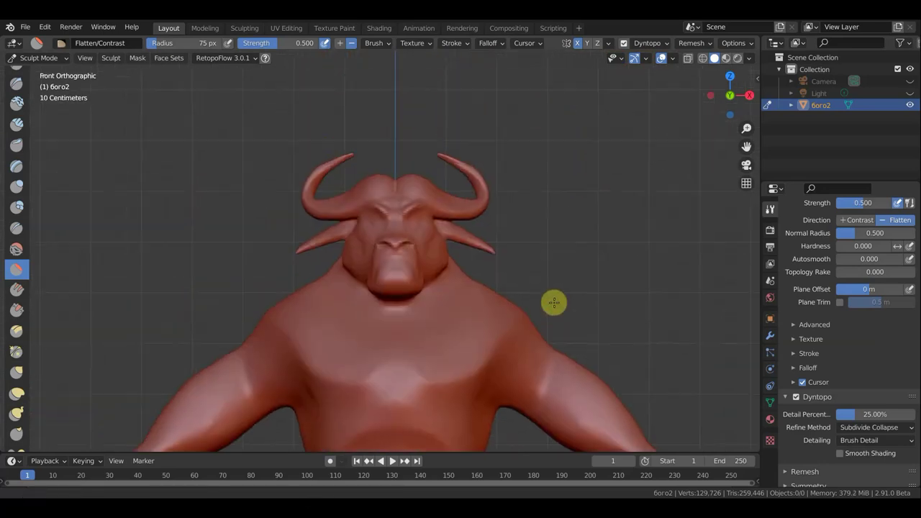
{"action": "scroll", "coordinate": [499, 243], "scroll_direction": "up", "scroll_amount": 1}
{"action": "scroll", "coordinate": [518, 240], "scroll_direction": "up", "scroll_amount": 3}
{"action": "mouse_move", "coordinate": [518, 240]}
{"action": "middle_mouse_down"}
{"action": "mouse_move", "coordinate": [485, 249]}
{"action": "mouse_move", "coordinate": [536, 247]}
{"action": "middle_mouse_up"}
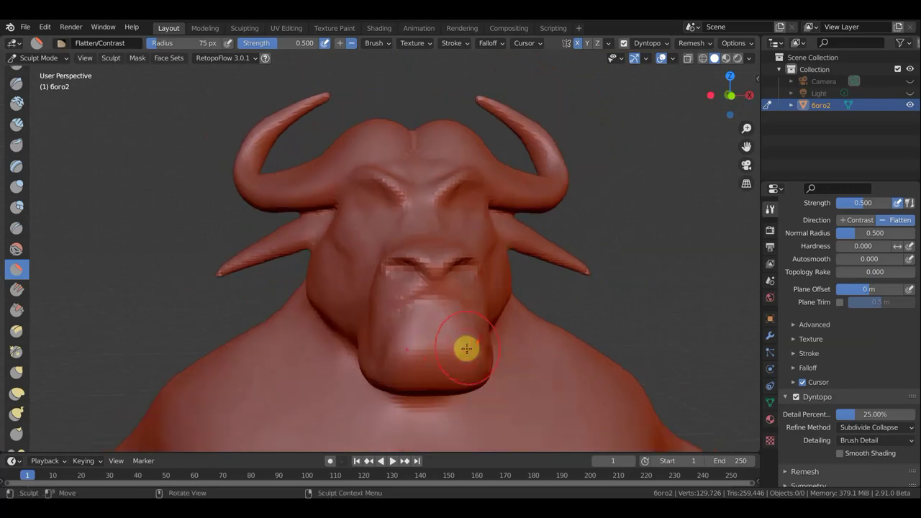
Step: Flatten the chin and cheek, then switch back to the Clay Strips brush
{"action": "mouse_move", "coordinate": [466, 348]}
{"action": "left_mouse_down", "text": "shift"}
{"action": "mouse_move", "coordinate": [454, 335]}
{"action": "mouse_move", "coordinate": [417, 337]}
{"action": "mouse_move", "coordinate": [440, 350]}
{"action": "left_mouse_up", "text": "shift"}
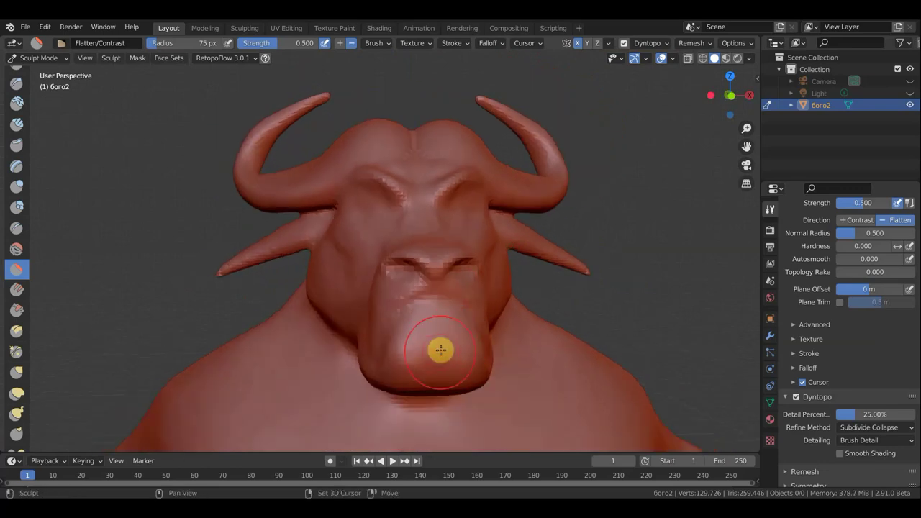
{"action": "mouse_move", "coordinate": [436, 345]}
{"action": "middle_mouse_down"}
{"action": "mouse_move", "coordinate": [535, 355]}
{"action": "mouse_move", "coordinate": [483, 329]}
{"action": "middle_mouse_up"}
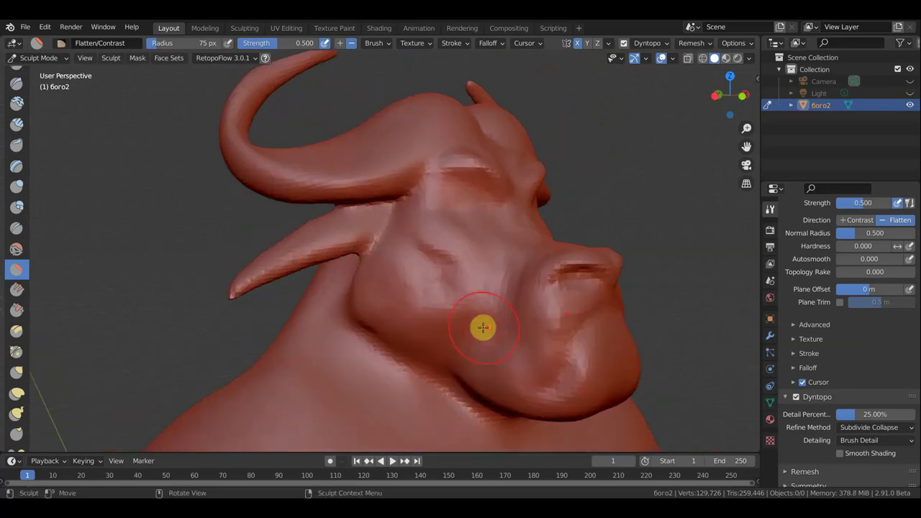
{"action": "mouse_move", "coordinate": [483, 328]}
{"action": "left_mouse_down"}
{"action": "mouse_move", "coordinate": [531, 300]}
{"action": "mouse_move", "coordinate": [534, 324]}
{"action": "mouse_move", "coordinate": [522, 329]}
{"action": "mouse_move", "coordinate": [347, 243]}
{"action": "left_mouse_up"}
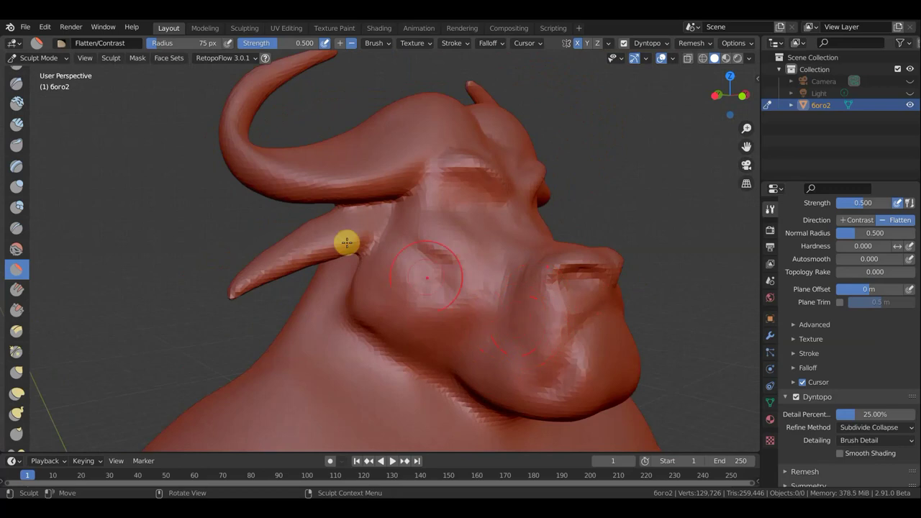
{"action": "left_click", "coordinate": [17, 124]}
Step: Close in on the head and set the Clay Strips brush radius to 54 px
{"action": "middle_click_drag", "start_coordinate": [440, 233], "coordinate": [396, 256]}
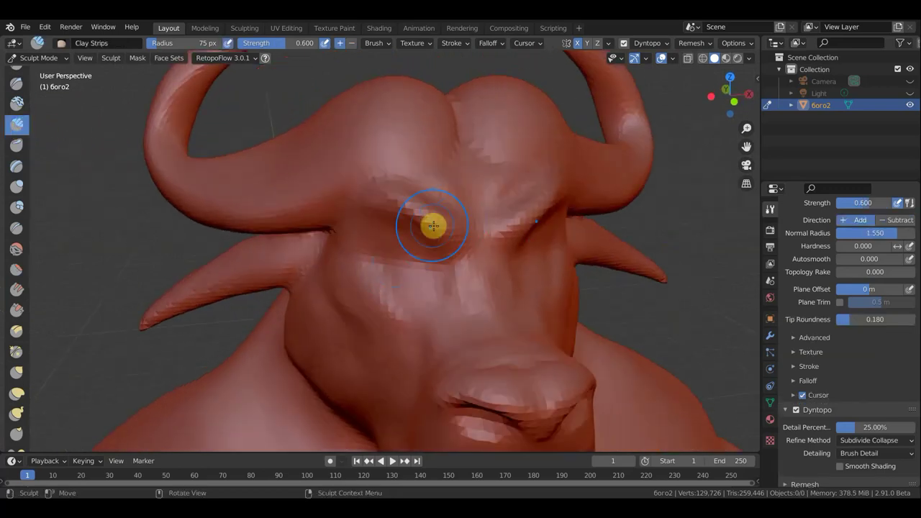
{"action": "key", "text": "f"}
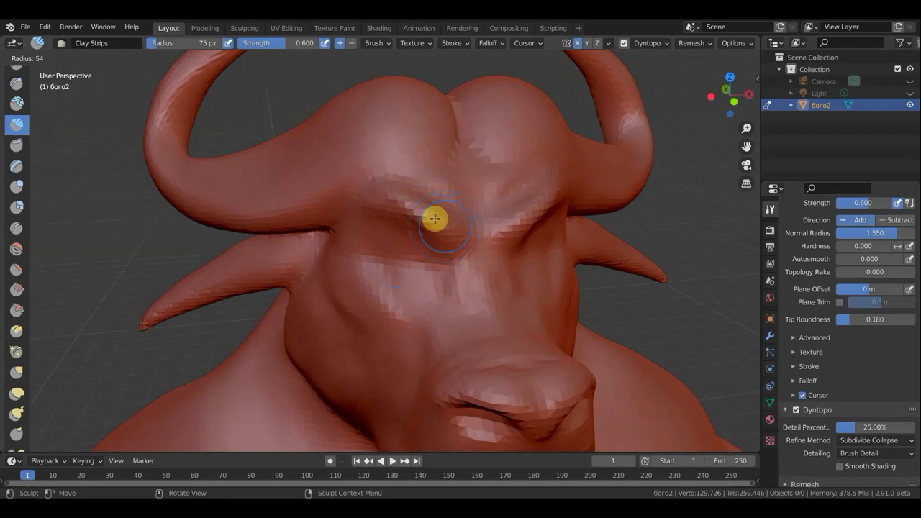
{"action": "left_click", "coordinate": [435, 219]}
Step: Lay clay strips across the forehead and build heavy ridges over the brows, softening creases
{"action": "mouse_move", "coordinate": [415, 191]}
{"action": "left_mouse_down"}
{"action": "mouse_move", "coordinate": [442, 144]}
{"action": "mouse_move", "coordinate": [407, 165]}
{"action": "mouse_move", "coordinate": [379, 160]}
{"action": "mouse_move", "coordinate": [422, 142]}
{"action": "mouse_move", "coordinate": [392, 118]}
{"action": "mouse_move", "coordinate": [425, 113]}
{"action": "mouse_move", "coordinate": [350, 117]}
{"action": "mouse_move", "coordinate": [424, 113]}
{"action": "mouse_move", "coordinate": [313, 128]}
{"action": "left_mouse_up"}
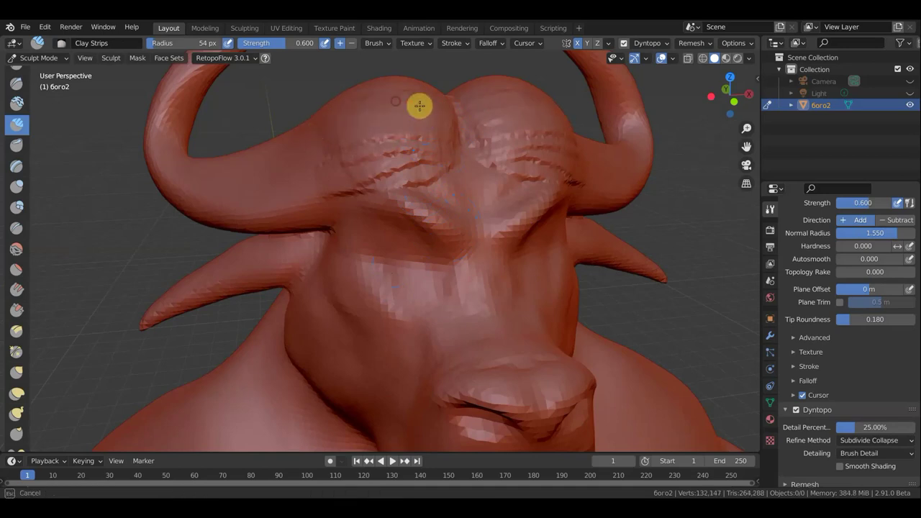
{"action": "mouse_move", "coordinate": [419, 106]}
{"action": "left_mouse_down"}
{"action": "mouse_move", "coordinate": [448, 127]}
{"action": "mouse_move", "coordinate": [329, 161]}
{"action": "left_mouse_up"}
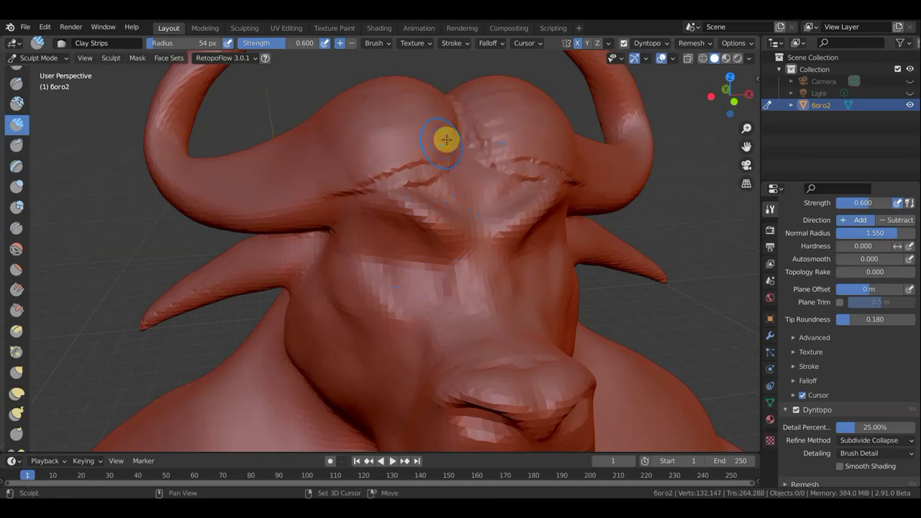
{"action": "mouse_move", "coordinate": [446, 140]}
{"action": "left_mouse_down", "text": "shift"}
{"action": "mouse_move", "coordinate": [376, 179]}
{"action": "mouse_move", "coordinate": [339, 177]}
{"action": "left_mouse_up", "text": "shift"}
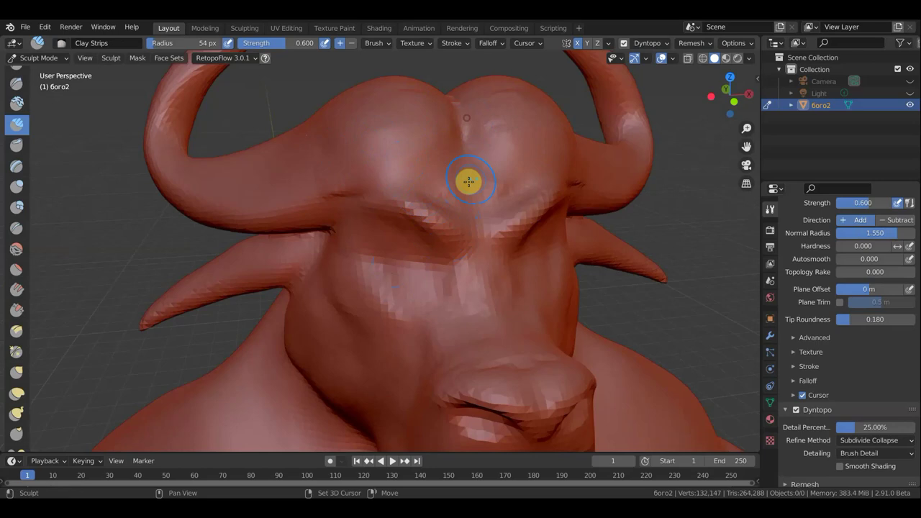
{"action": "mouse_move", "coordinate": [468, 182]}
{"action": "left_mouse_down"}
{"action": "mouse_move", "coordinate": [446, 206]}
{"action": "mouse_move", "coordinate": [381, 208]}
{"action": "mouse_move", "coordinate": [372, 224]}
{"action": "mouse_move", "coordinate": [431, 210]}
{"action": "mouse_move", "coordinate": [436, 193]}
{"action": "mouse_move", "coordinate": [459, 238]}
{"action": "mouse_move", "coordinate": [464, 206]}
{"action": "mouse_move", "coordinate": [446, 191]}
{"action": "mouse_move", "coordinate": [403, 206]}
{"action": "mouse_move", "coordinate": [417, 211]}
{"action": "mouse_move", "coordinate": [366, 206]}
{"action": "mouse_move", "coordinate": [380, 191]}
{"action": "mouse_move", "coordinate": [366, 221]}
{"action": "mouse_move", "coordinate": [408, 243]}
{"action": "left_mouse_up"}
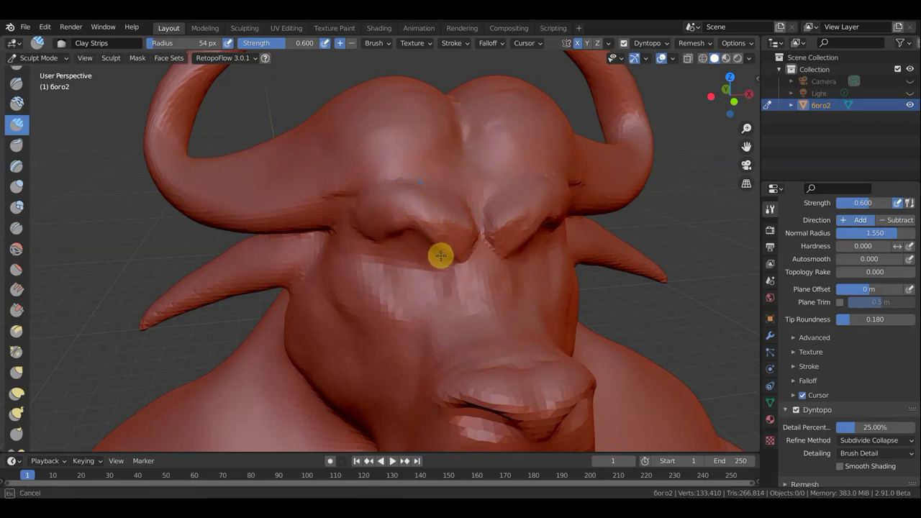
{"action": "mouse_move", "coordinate": [477, 255]}
{"action": "middle_mouse_down"}
{"action": "mouse_move", "coordinate": [428, 211]}
{"action": "mouse_move", "coordinate": [422, 192]}
{"action": "mouse_move", "coordinate": [411, 192]}
{"action": "middle_mouse_up"}
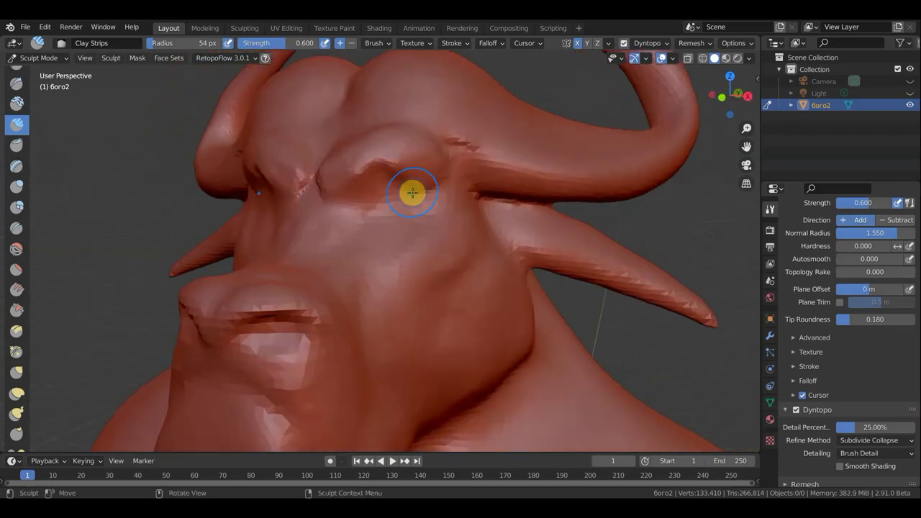
{"action": "left_click_drag", "start_coordinate": [394, 190], "coordinate": [377, 195]}
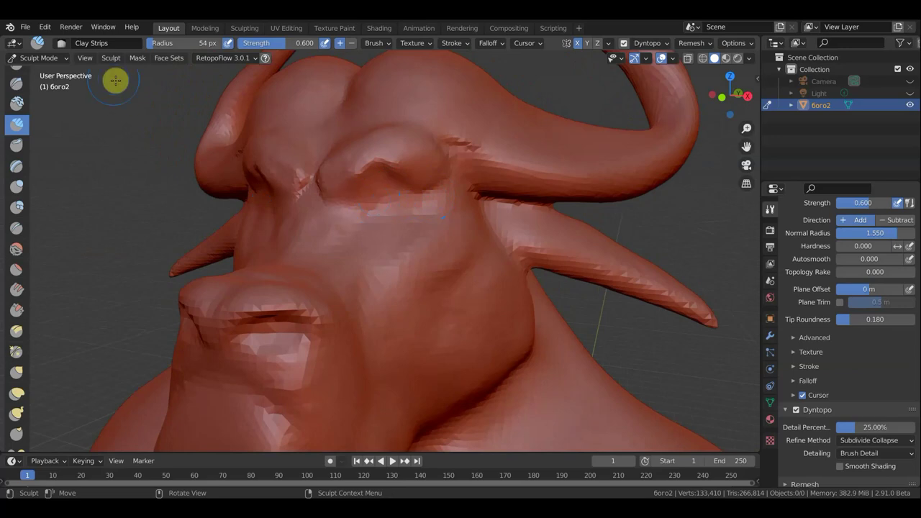
{"action": "scroll", "coordinate": [23, 91], "scroll_direction": "up", "scroll_amount": 2}
Step: Add SculptDraw detail near the brow, then build Clay Strips mass over the eye
{"action": "left_click", "coordinate": [16, 85]}
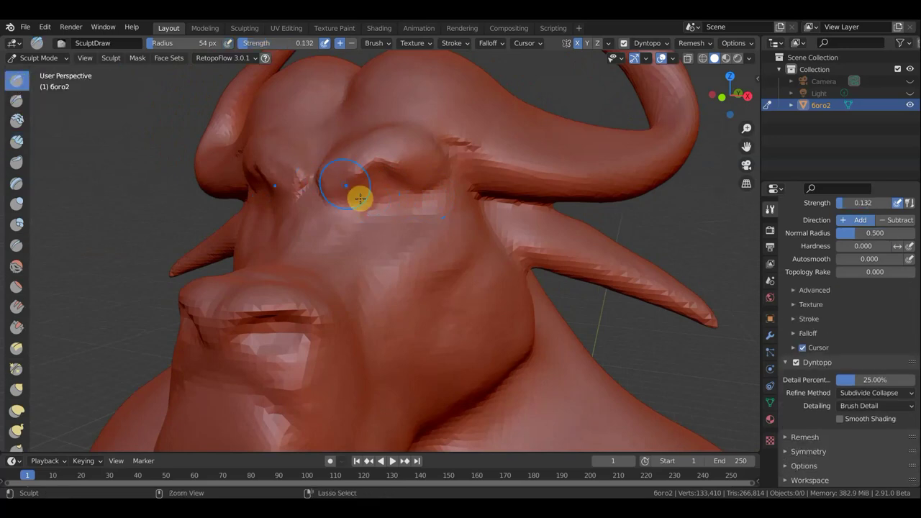
{"action": "scroll", "coordinate": [370, 187], "scroll_direction": "up", "scroll_amount": 3}
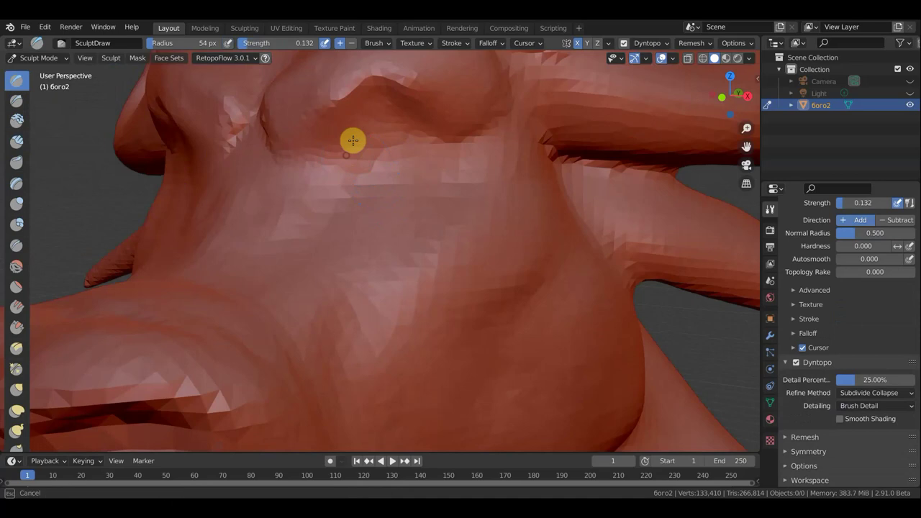
{"action": "left_click_drag", "start_coordinate": [390, 123], "coordinate": [372, 136]}
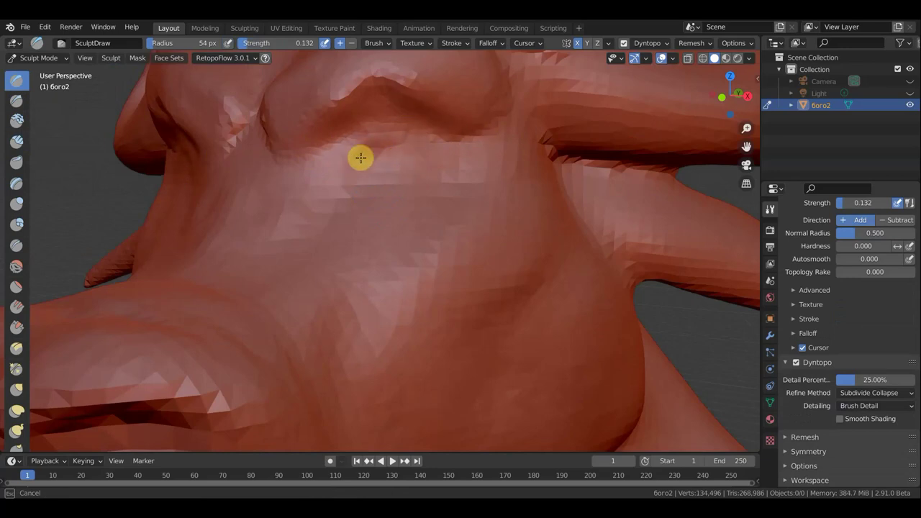
{"action": "left_click_drag", "start_coordinate": [351, 161], "coordinate": [225, 157]}
{"action": "left_click", "coordinate": [17, 141]}
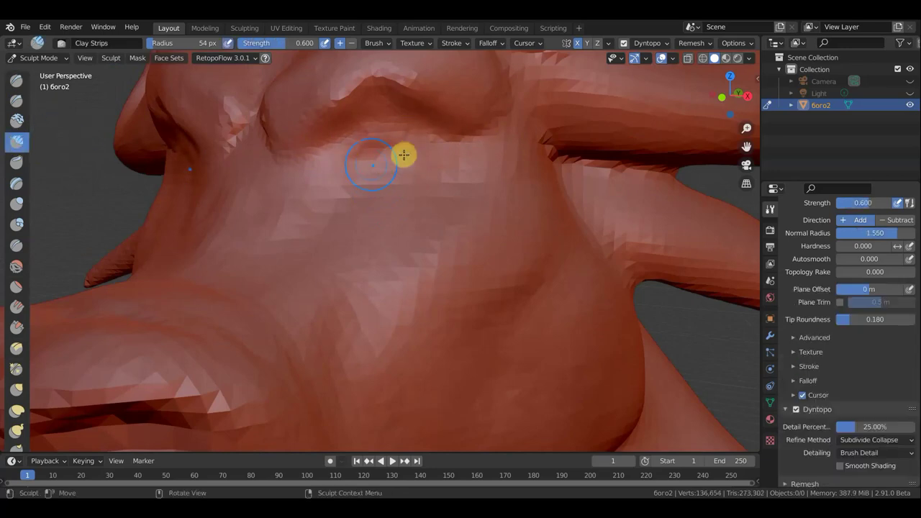
{"action": "mouse_move", "coordinate": [405, 154]}
{"action": "left_mouse_down"}
{"action": "mouse_move", "coordinate": [357, 148]}
{"action": "mouse_move", "coordinate": [420, 148]}
{"action": "mouse_move", "coordinate": [366, 161]}
{"action": "mouse_move", "coordinate": [407, 160]}
{"action": "mouse_move", "coordinate": [418, 169]}
{"action": "left_mouse_up"}
{"action": "scroll", "coordinate": [434, 187], "scroll_direction": "down", "scroll_amount": 3}
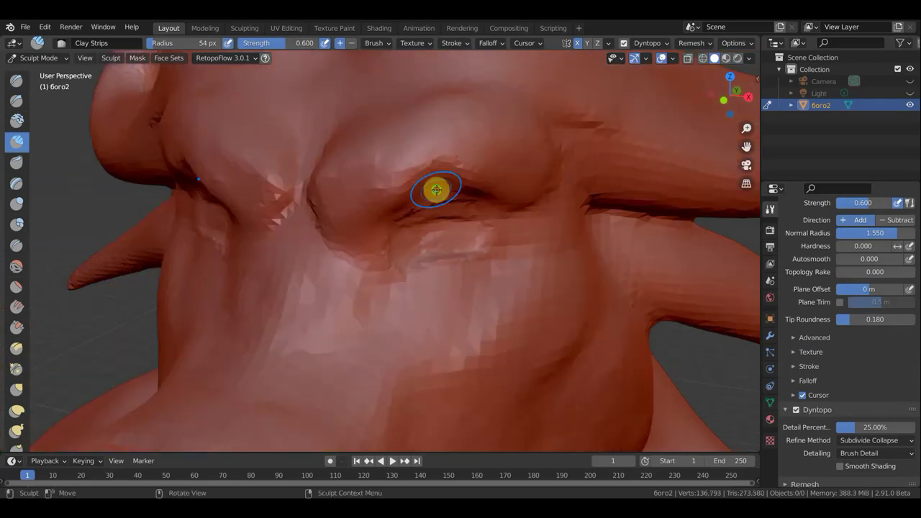
{"action": "scroll", "coordinate": [440, 177], "scroll_direction": "up", "scroll_amount": 1}
{"action": "left_click_drag", "start_coordinate": [498, 145], "coordinate": [461, 175]}
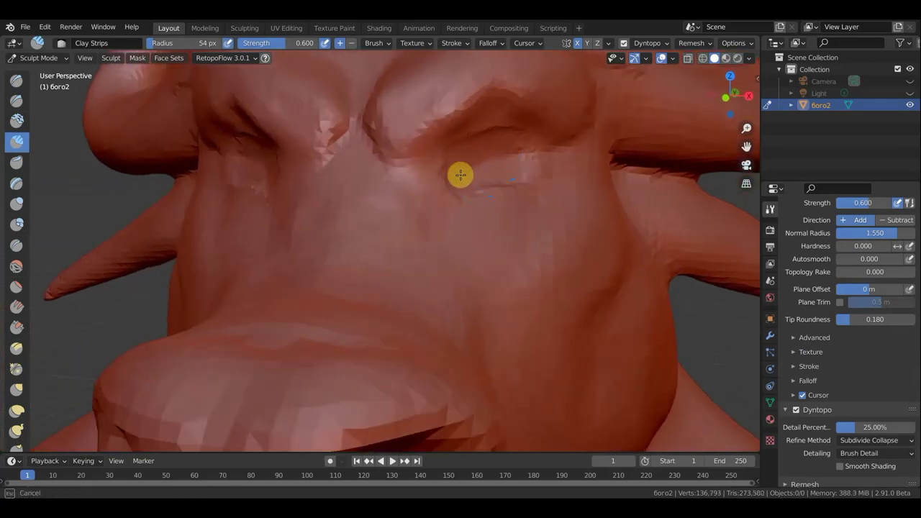
{"action": "mouse_move", "coordinate": [523, 178]}
{"action": "left_mouse_down"}
{"action": "mouse_move", "coordinate": [473, 144]}
{"action": "mouse_move", "coordinate": [446, 199]}
{"action": "mouse_move", "coordinate": [492, 214]}
{"action": "mouse_move", "coordinate": [561, 185]}
{"action": "mouse_move", "coordinate": [468, 224]}
{"action": "mouse_move", "coordinate": [527, 233]}
{"action": "mouse_move", "coordinate": [566, 201]}
{"action": "left_mouse_up"}
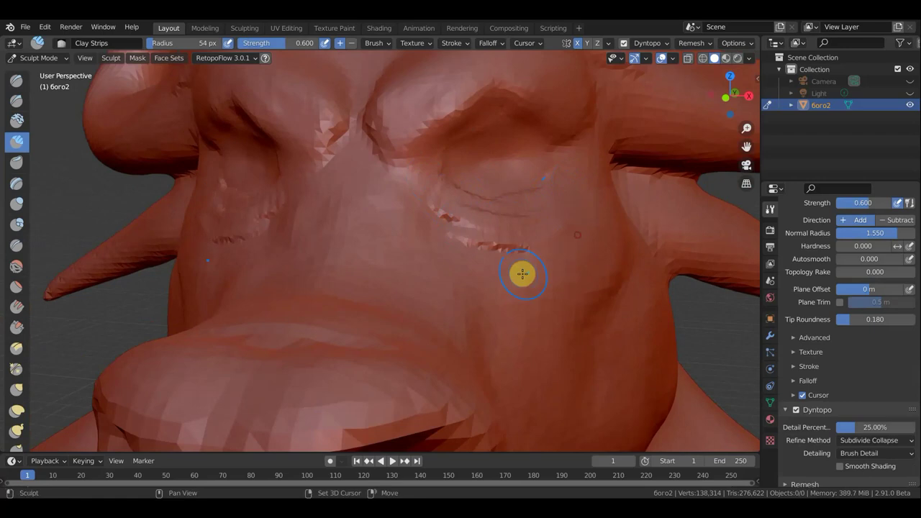
Step: Carve and refine curved creases beneath the eye
{"action": "mouse_move", "coordinate": [449, 248]}
{"action": "left_mouse_down", "text": "shift"}
{"action": "mouse_move", "coordinate": [540, 269]}
{"action": "mouse_move", "coordinate": [511, 214]}
{"action": "left_mouse_up", "text": "shift"}
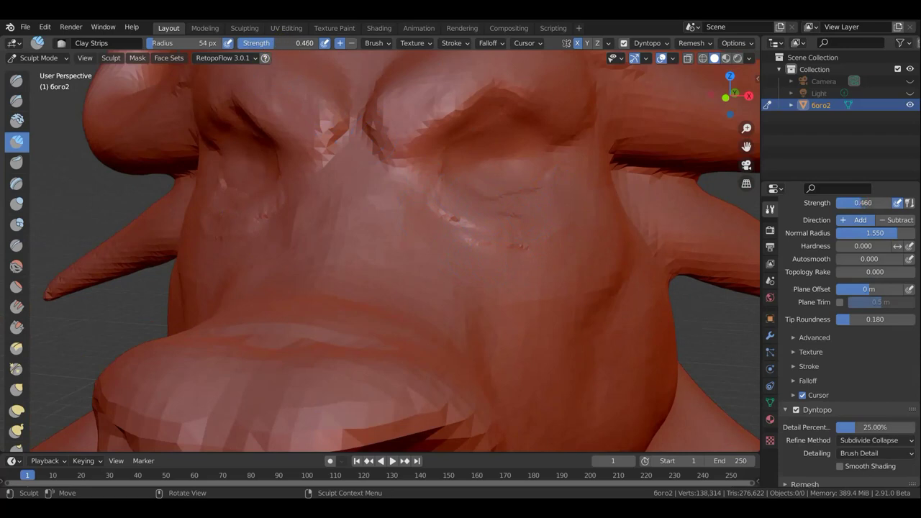
{"action": "left_click_drag", "start_coordinate": [404, 143], "coordinate": [463, 202]}
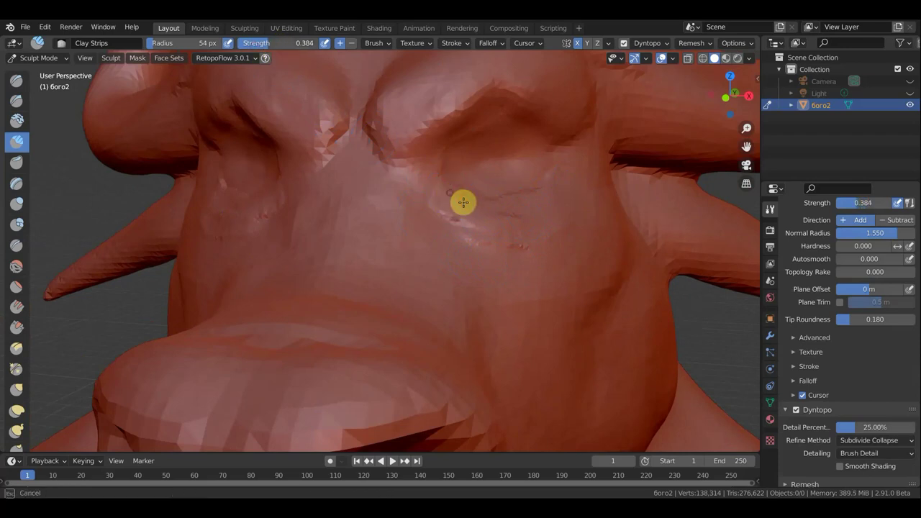
{"action": "mouse_move", "coordinate": [554, 175]}
{"action": "left_mouse_down"}
{"action": "mouse_move", "coordinate": [460, 214]}
{"action": "mouse_move", "coordinate": [501, 237]}
{"action": "mouse_move", "coordinate": [563, 221]}
{"action": "left_mouse_up"}
{"action": "mouse_move", "coordinate": [513, 244]}
{"action": "left_mouse_down"}
{"action": "mouse_move", "coordinate": [566, 201]}
{"action": "mouse_move", "coordinate": [569, 180]}
{"action": "mouse_move", "coordinate": [528, 218]}
{"action": "mouse_move", "coordinate": [484, 207]}
{"action": "mouse_move", "coordinate": [521, 221]}
{"action": "mouse_move", "coordinate": [444, 199]}
{"action": "mouse_move", "coordinate": [520, 245]}
{"action": "mouse_move", "coordinate": [471, 221]}
{"action": "mouse_move", "coordinate": [479, 203]}
{"action": "mouse_move", "coordinate": [554, 197]}
{"action": "mouse_move", "coordinate": [523, 233]}
{"action": "left_mouse_up"}
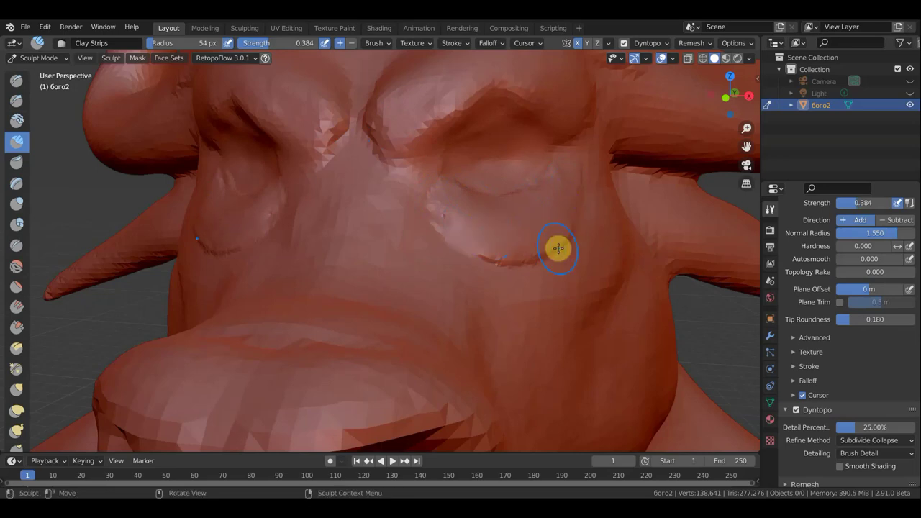
Step: View the head from its right side and build up the cheek with clay
{"action": "scroll", "coordinate": [555, 251], "scroll_direction": "down", "scroll_amount": 5}
{"action": "scroll", "coordinate": [518, 278], "scroll_direction": "up", "scroll_amount": 2}
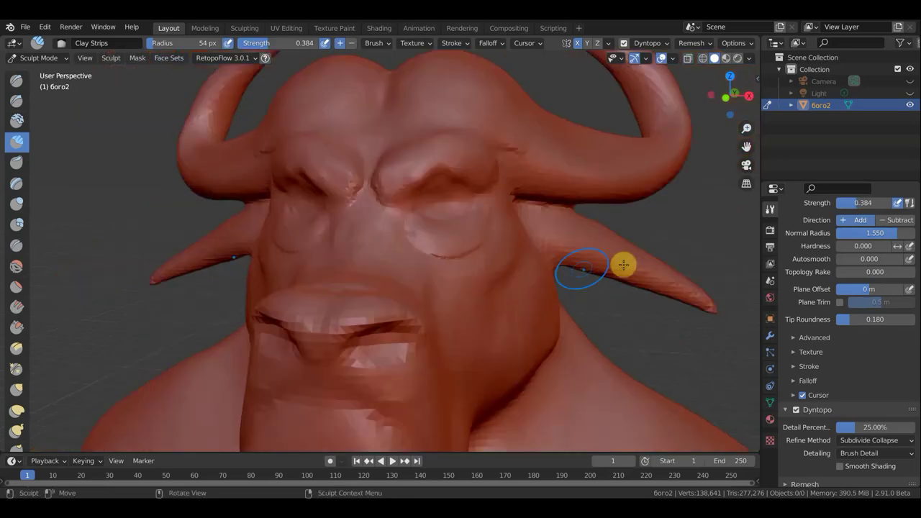
{"action": "middle_click_drag", "start_coordinate": [623, 263], "coordinate": [513, 261]}
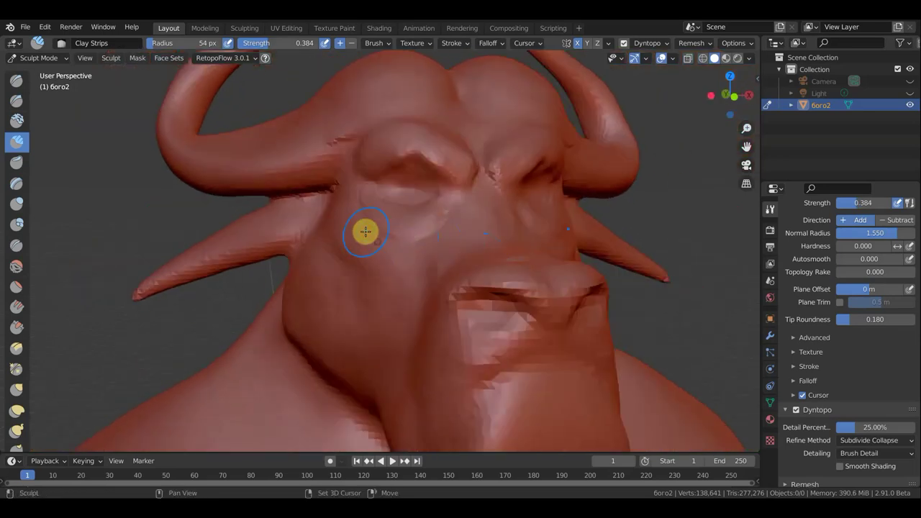
{"action": "mouse_move", "coordinate": [365, 230]}
{"action": "left_mouse_down"}
{"action": "mouse_move", "coordinate": [353, 207]}
{"action": "mouse_move", "coordinate": [329, 211]}
{"action": "mouse_move", "coordinate": [360, 261]}
{"action": "mouse_move", "coordinate": [335, 240]}
{"action": "mouse_move", "coordinate": [372, 240]}
{"action": "mouse_move", "coordinate": [340, 207]}
{"action": "mouse_move", "coordinate": [331, 232]}
{"action": "mouse_move", "coordinate": [321, 230]}
{"action": "mouse_move", "coordinate": [343, 242]}
{"action": "mouse_move", "coordinate": [350, 216]}
{"action": "mouse_move", "coordinate": [334, 200]}
{"action": "mouse_move", "coordinate": [329, 206]}
{"action": "mouse_move", "coordinate": [360, 213]}
{"action": "mouse_move", "coordinate": [323, 226]}
{"action": "mouse_move", "coordinate": [366, 274]}
{"action": "left_mouse_up"}
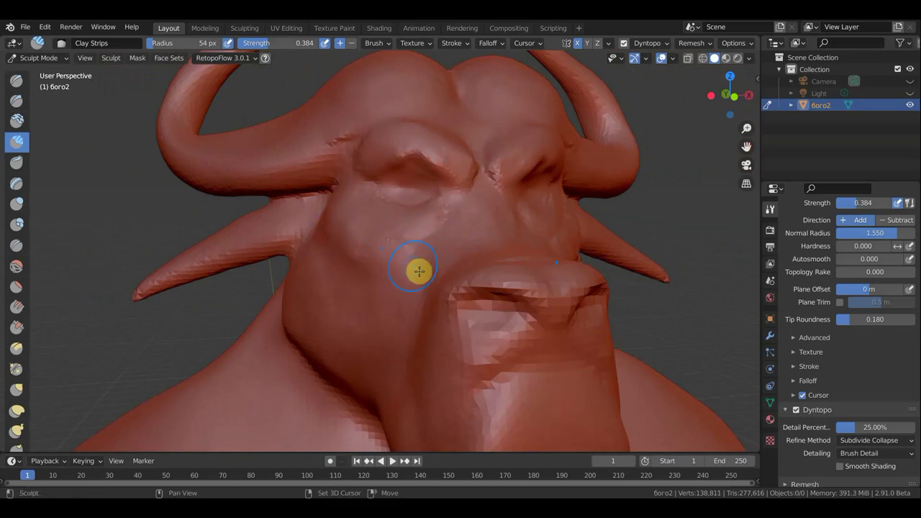
Step: Work clay strips back and forth across the upper lip area
{"action": "scroll", "coordinate": [516, 295], "scroll_direction": "up", "scroll_amount": 2}
{"action": "mouse_move", "coordinate": [565, 300]}
{"action": "left_mouse_down"}
{"action": "mouse_move", "coordinate": [492, 301]}
{"action": "mouse_move", "coordinate": [603, 309]}
{"action": "mouse_move", "coordinate": [620, 321]}
{"action": "mouse_move", "coordinate": [615, 372]}
{"action": "mouse_move", "coordinate": [623, 355]}
{"action": "left_mouse_up"}
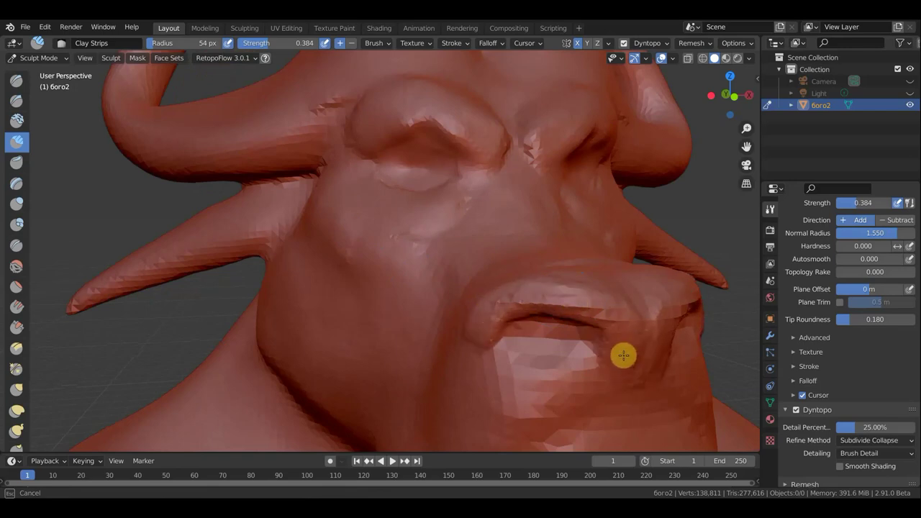
{"action": "mouse_move", "coordinate": [640, 299]}
{"action": "left_mouse_down"}
{"action": "mouse_move", "coordinate": [587, 303]}
{"action": "mouse_move", "coordinate": [612, 300]}
{"action": "mouse_move", "coordinate": [582, 290]}
{"action": "left_mouse_up"}
{"action": "scroll", "coordinate": [587, 309], "scroll_direction": "down", "scroll_amount": 5}
Step: Replace an undone upper-lip groove with a re-sculpted lower-lip crease along the mouth
{"action": "middle_click_drag", "start_coordinate": [539, 318], "coordinate": [510, 315]}
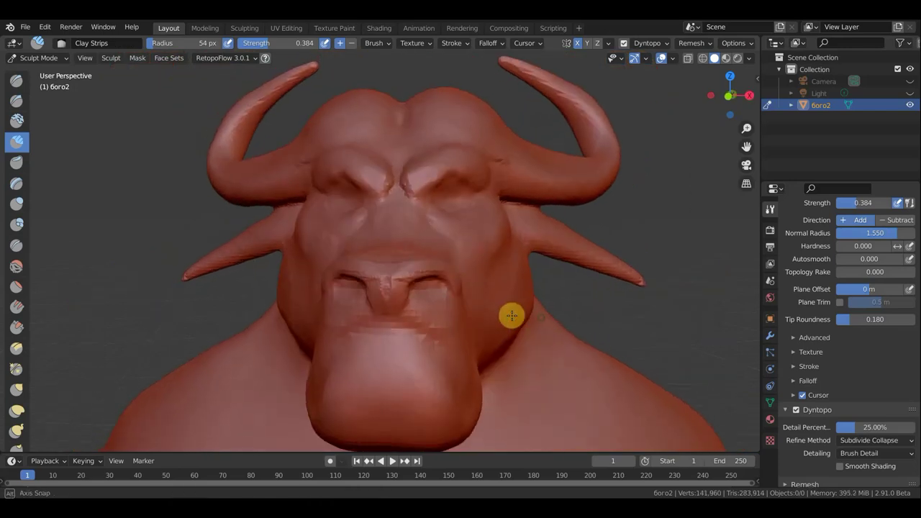
{"action": "scroll", "coordinate": [425, 337], "scroll_direction": "up", "scroll_amount": 2}
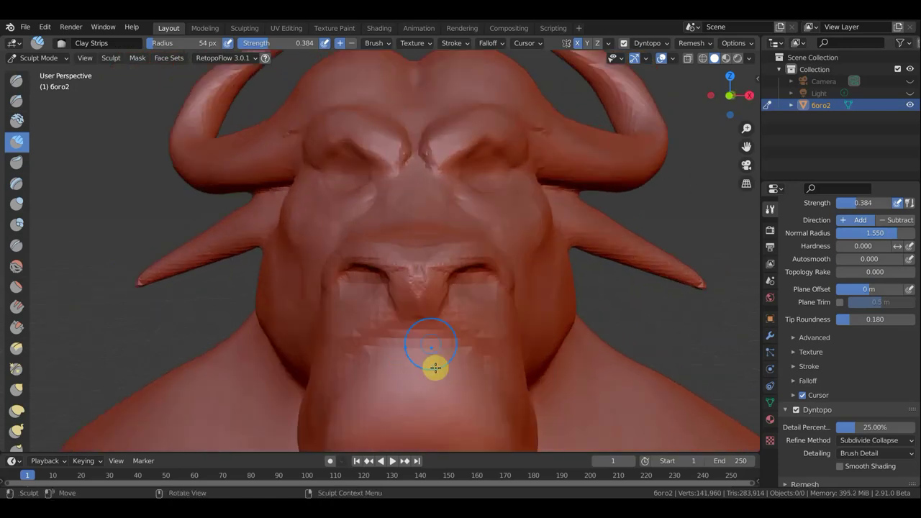
{"action": "scroll", "coordinate": [460, 359], "scroll_direction": "up", "scroll_amount": 2}
{"action": "scroll", "coordinate": [490, 371], "scroll_direction": "down", "scroll_amount": 2}
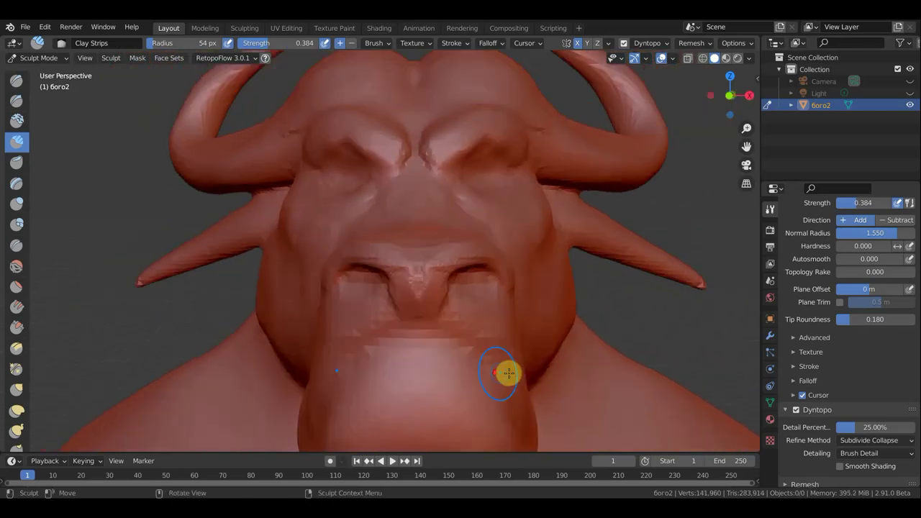
{"action": "mouse_move", "coordinate": [473, 345]}
{"action": "left_mouse_down"}
{"action": "mouse_move", "coordinate": [380, 335]}
{"action": "mouse_move", "coordinate": [470, 345]}
{"action": "left_mouse_up"}
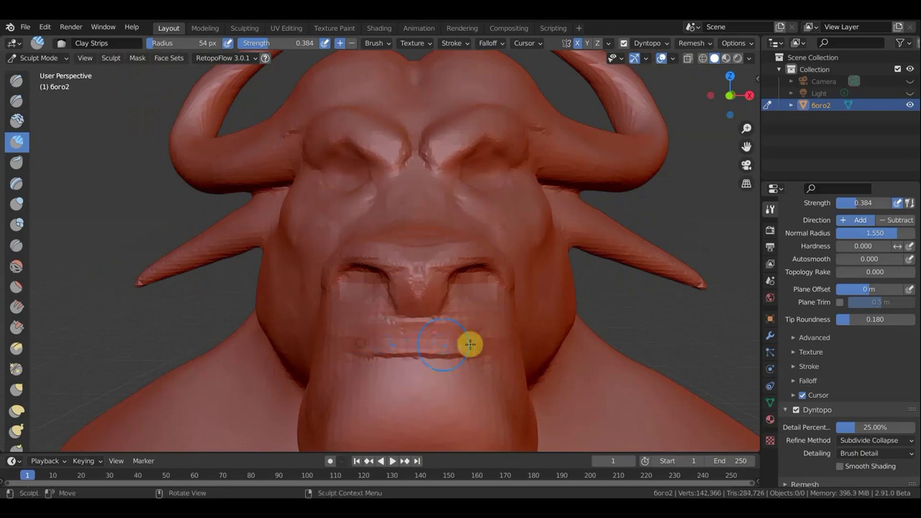
{"action": "key", "text": "ctrl+z"}
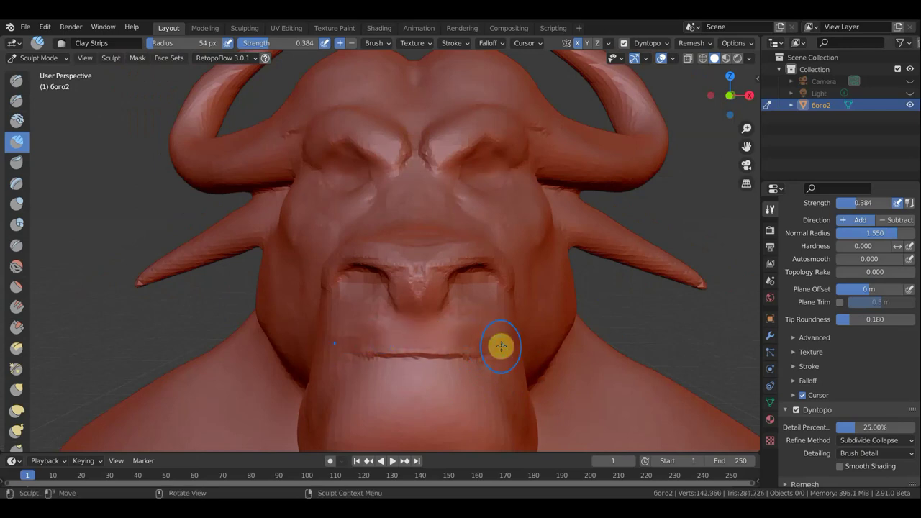
{"action": "mouse_move", "coordinate": [480, 349]}
{"action": "left_mouse_down"}
{"action": "mouse_move", "coordinate": [411, 339]}
{"action": "mouse_move", "coordinate": [343, 355]}
{"action": "left_mouse_up"}
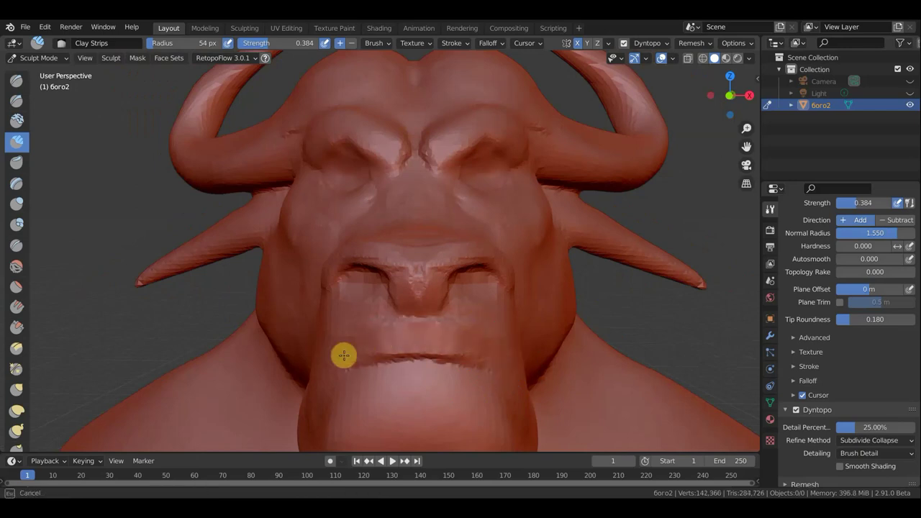
Step: Build a horizontal ridge and added clay on the chin below the lower lip
{"action": "mouse_move", "coordinate": [384, 352]}
{"action": "middle_mouse_down"}
{"action": "mouse_move", "coordinate": [479, 370]}
{"action": "mouse_move", "coordinate": [577, 341]}
{"action": "mouse_move", "coordinate": [606, 317]}
{"action": "middle_mouse_up"}
{"action": "mouse_move", "coordinate": [650, 359]}
{"action": "middle_mouse_down"}
{"action": "mouse_move", "coordinate": [506, 355]}
{"action": "mouse_move", "coordinate": [529, 365]}
{"action": "middle_mouse_up"}
{"action": "left_click_drag", "start_coordinate": [568, 387], "coordinate": [546, 382]}
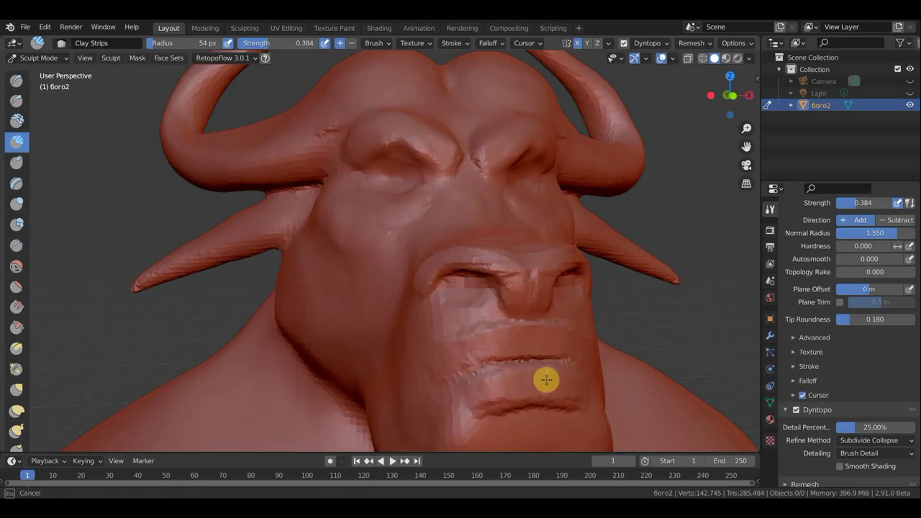
{"action": "left_click_drag", "start_coordinate": [547, 382], "coordinate": [485, 411]}
{"action": "middle_click_drag", "start_coordinate": [485, 411], "coordinate": [506, 383]}
{"action": "mouse_move", "coordinate": [506, 382]}
{"action": "left_mouse_down"}
{"action": "mouse_move", "coordinate": [494, 364]}
{"action": "mouse_move", "coordinate": [438, 391]}
{"action": "mouse_move", "coordinate": [456, 366]}
{"action": "mouse_move", "coordinate": [487, 372]}
{"action": "left_mouse_up"}
{"action": "mouse_move", "coordinate": [487, 372]}
{"action": "middle_mouse_down"}
{"action": "mouse_move", "coordinate": [565, 376]}
{"action": "mouse_move", "coordinate": [664, 362]}
{"action": "mouse_move", "coordinate": [649, 333]}
{"action": "middle_mouse_up"}
{"action": "scroll", "coordinate": [654, 325], "scroll_direction": "up", "scroll_amount": 2}
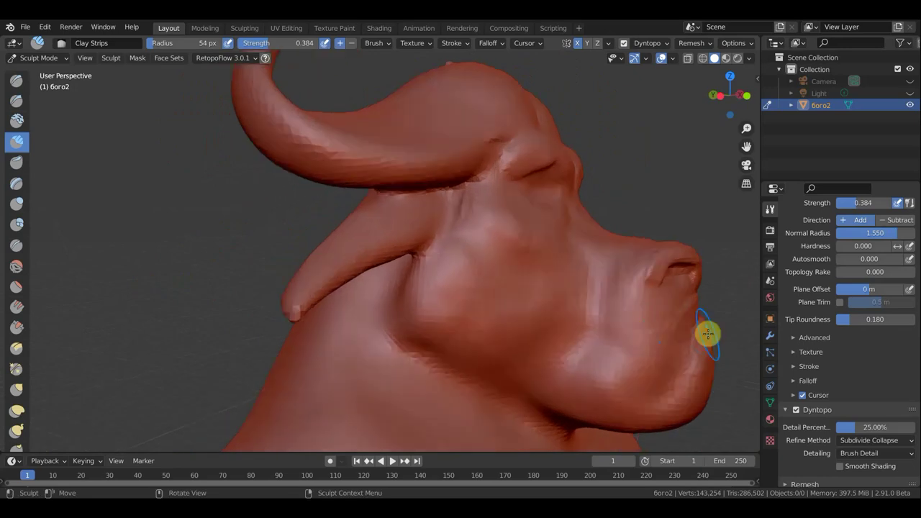
Step: Stroke Clay Strips along the lower jaw and into the crease where it meets the neck
{"action": "mouse_move", "coordinate": [706, 337]}
{"action": "left_mouse_down"}
{"action": "mouse_move", "coordinate": [678, 392]}
{"action": "mouse_move", "coordinate": [649, 408]}
{"action": "mouse_move", "coordinate": [614, 343]}
{"action": "mouse_move", "coordinate": [667, 328]}
{"action": "mouse_move", "coordinate": [636, 301]}
{"action": "left_mouse_up"}
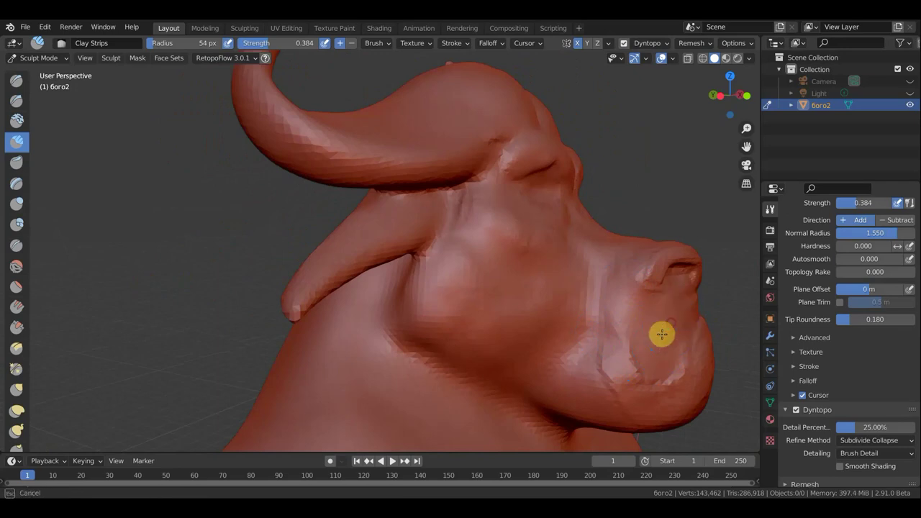
{"action": "middle_click_drag", "start_coordinate": [650, 364], "coordinate": [568, 353]}
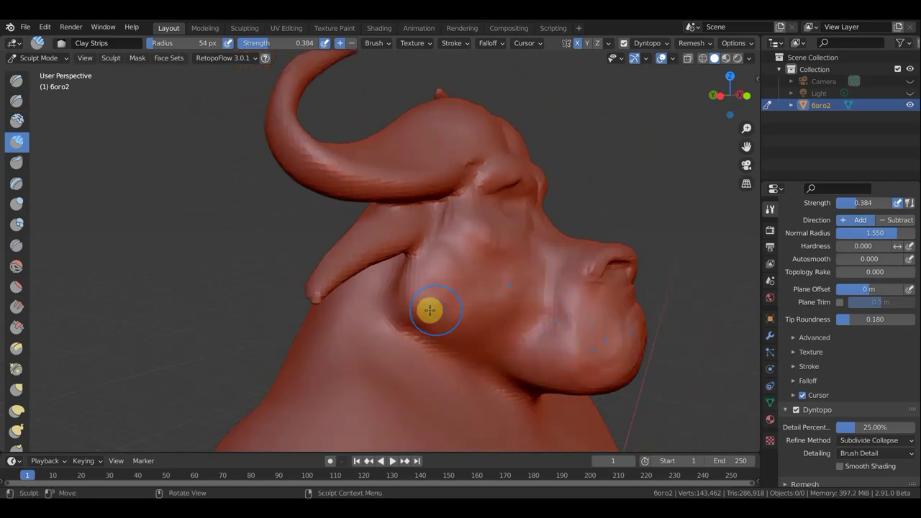
{"action": "mouse_move", "coordinate": [430, 309]}
{"action": "left_mouse_down"}
{"action": "mouse_move", "coordinate": [426, 330]}
{"action": "mouse_move", "coordinate": [472, 332]}
{"action": "mouse_move", "coordinate": [468, 320]}
{"action": "mouse_move", "coordinate": [422, 302]}
{"action": "left_mouse_up"}
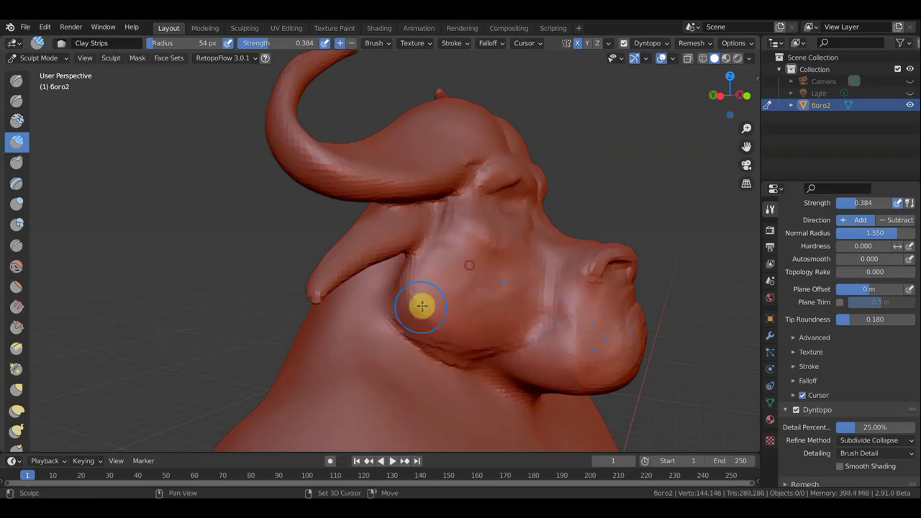
{"action": "middle_click_drag", "start_coordinate": [514, 380], "coordinate": [493, 308]}
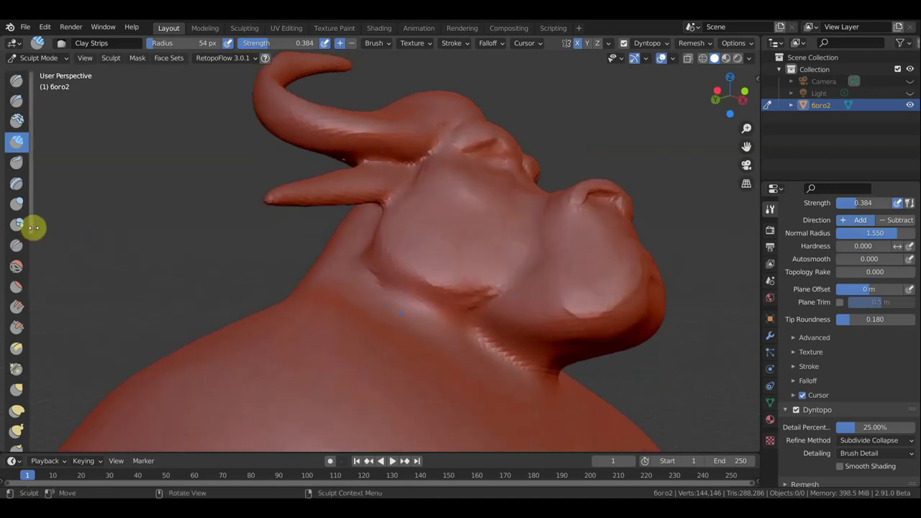
Step: Use the Flatten/Contrast brush to plane down the neck crease and jawline
{"action": "left_click", "coordinate": [32, 286]}
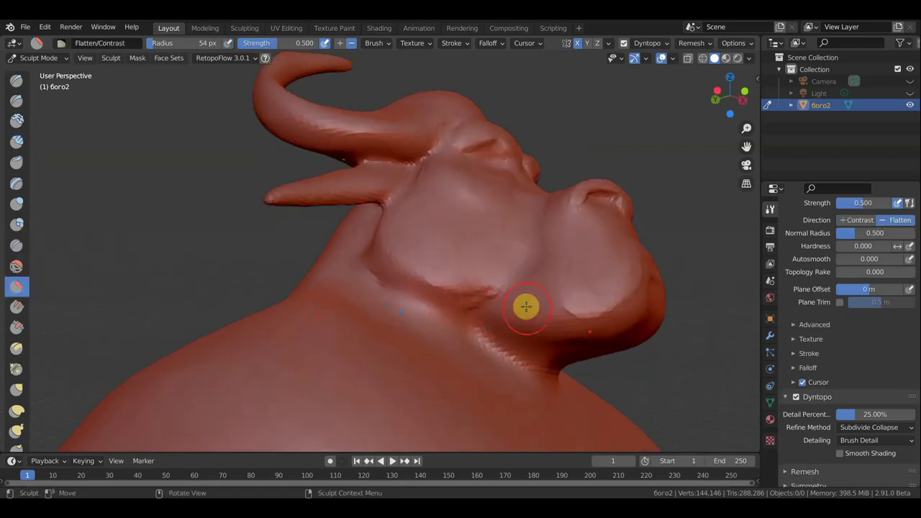
{"action": "mouse_move", "coordinate": [528, 310]}
{"action": "left_mouse_down"}
{"action": "mouse_move", "coordinate": [497, 310]}
{"action": "mouse_move", "coordinate": [601, 306]}
{"action": "mouse_move", "coordinate": [532, 318]}
{"action": "mouse_move", "coordinate": [611, 336]}
{"action": "mouse_move", "coordinate": [541, 327]}
{"action": "left_mouse_up"}
{"action": "mouse_move", "coordinate": [540, 327]}
{"action": "middle_mouse_down"}
{"action": "mouse_move", "coordinate": [607, 364]}
{"action": "mouse_move", "coordinate": [553, 374]}
{"action": "mouse_move", "coordinate": [647, 353]}
{"action": "mouse_move", "coordinate": [571, 355]}
{"action": "mouse_move", "coordinate": [649, 364]}
{"action": "mouse_move", "coordinate": [561, 275]}
{"action": "middle_mouse_up"}
{"action": "left_click_drag", "start_coordinate": [541, 250], "coordinate": [541, 284]}
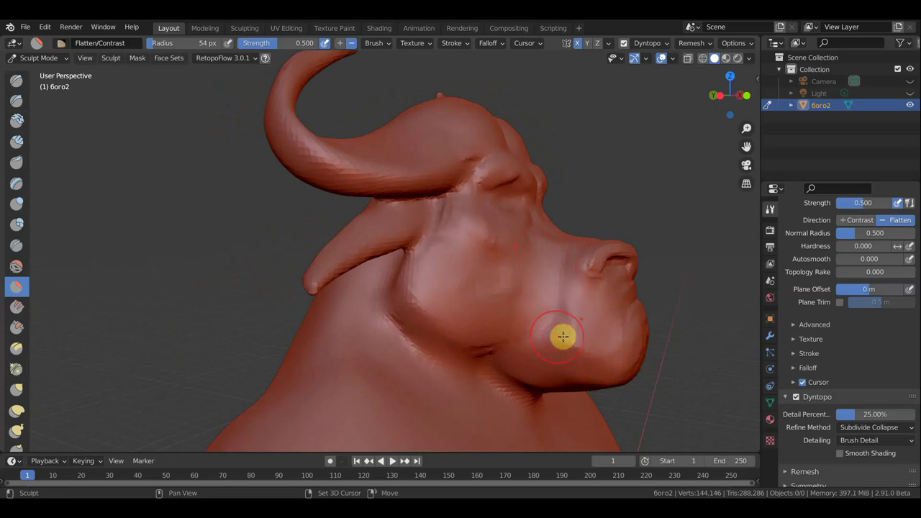
{"action": "left_click_drag", "start_coordinate": [525, 323], "coordinate": [561, 335]}
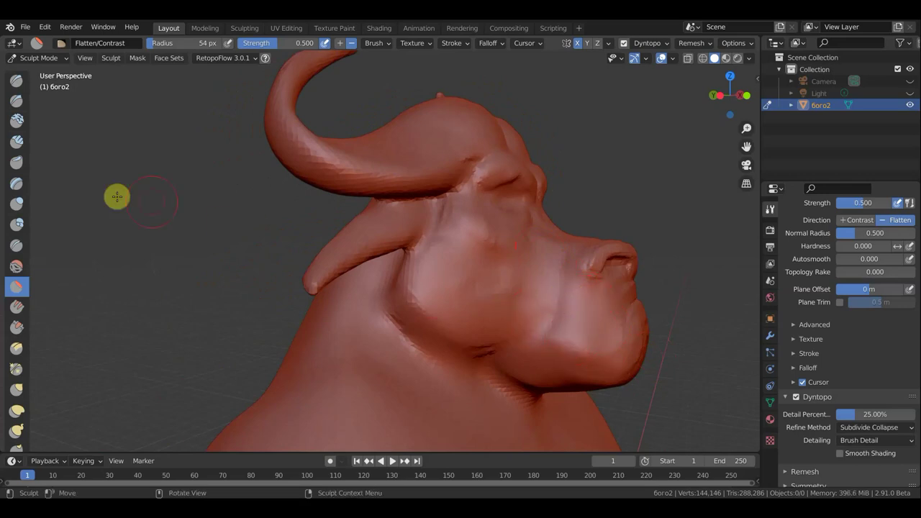
Step: With Clay Strips again, add clay across the cheek, its edge and the lower cheek
{"action": "left_click", "coordinate": [16, 144]}
{"action": "scroll", "coordinate": [617, 318], "scroll_direction": "up", "scroll_amount": 3}
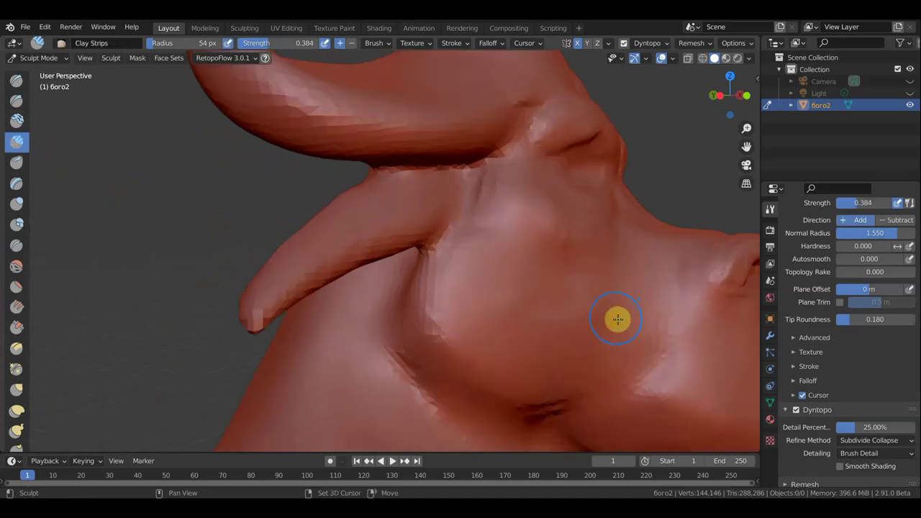
{"action": "mouse_move", "coordinate": [617, 318]}
{"action": "middle_mouse_down"}
{"action": "mouse_move", "coordinate": [489, 259]}
{"action": "mouse_move", "coordinate": [594, 301]}
{"action": "middle_mouse_up"}
{"action": "scroll", "coordinate": [611, 335], "scroll_direction": "down", "scroll_amount": 2}
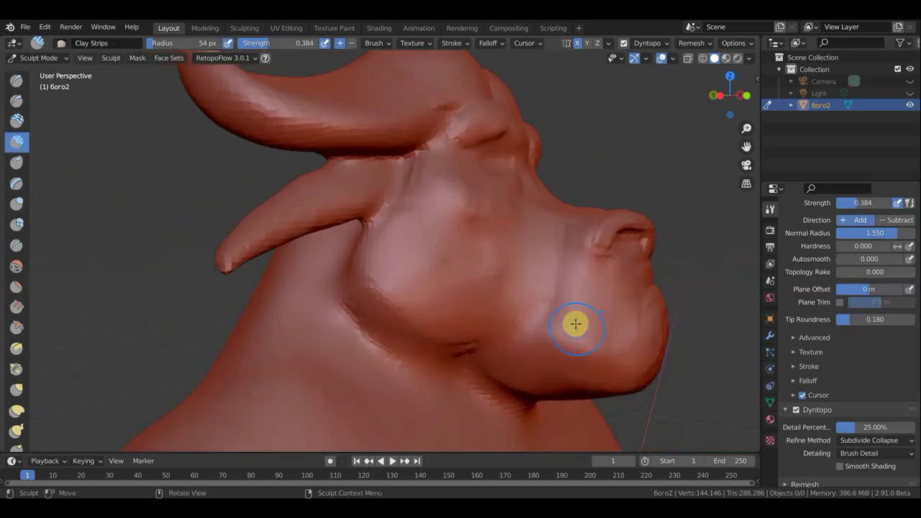
{"action": "mouse_move", "coordinate": [571, 319]}
{"action": "left_mouse_down"}
{"action": "mouse_move", "coordinate": [586, 364]}
{"action": "mouse_move", "coordinate": [649, 366]}
{"action": "mouse_move", "coordinate": [650, 324]}
{"action": "left_mouse_up"}
{"action": "left_click_drag", "start_coordinate": [641, 355], "coordinate": [667, 303]}
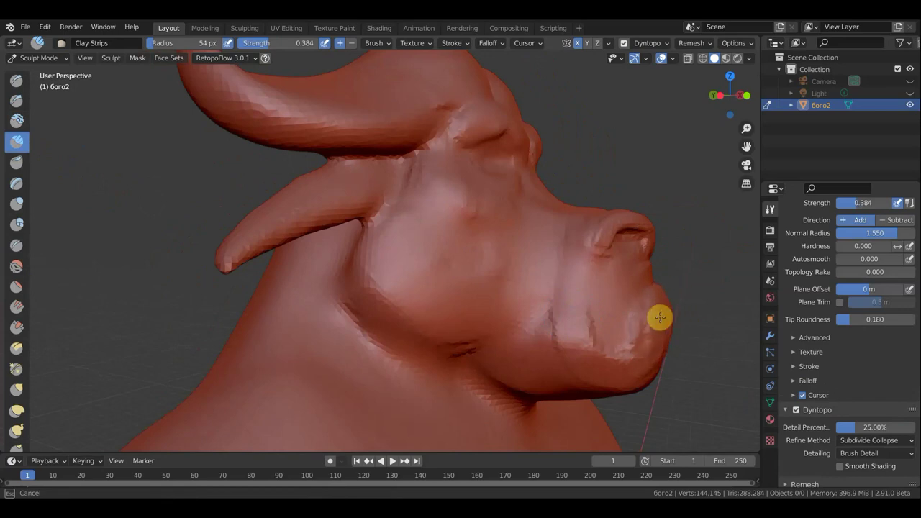
{"action": "mouse_move", "coordinate": [659, 317]}
{"action": "left_mouse_down"}
{"action": "mouse_move", "coordinate": [658, 339]}
{"action": "mouse_move", "coordinate": [612, 379]}
{"action": "mouse_move", "coordinate": [590, 377]}
{"action": "mouse_move", "coordinate": [605, 351]}
{"action": "mouse_move", "coordinate": [568, 323]}
{"action": "left_mouse_up"}
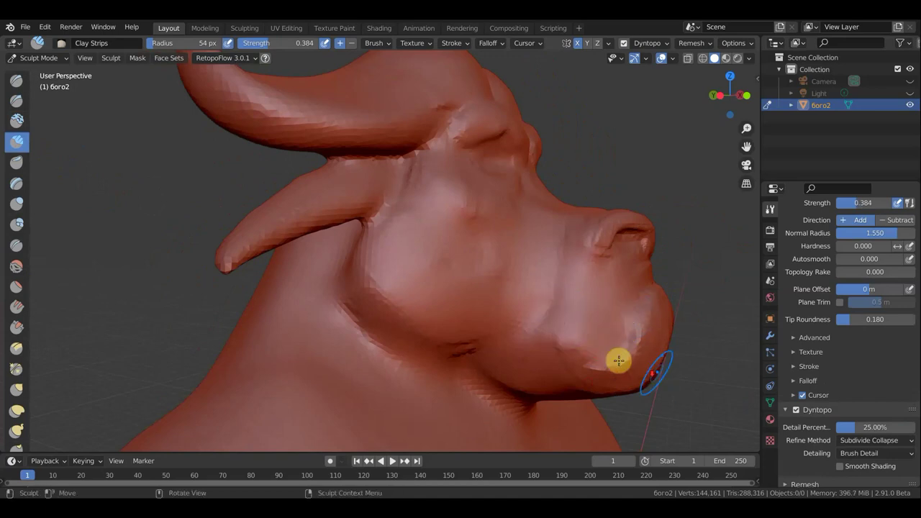
Step: Build up clay under the jaw and finish the stroke on the chin
{"action": "middle_click_drag", "start_coordinate": [619, 361], "coordinate": [458, 382]}
{"action": "mouse_move", "coordinate": [485, 314]}
{"action": "left_mouse_down"}
{"action": "mouse_move", "coordinate": [470, 316]}
{"action": "mouse_move", "coordinate": [476, 361]}
{"action": "left_mouse_up"}
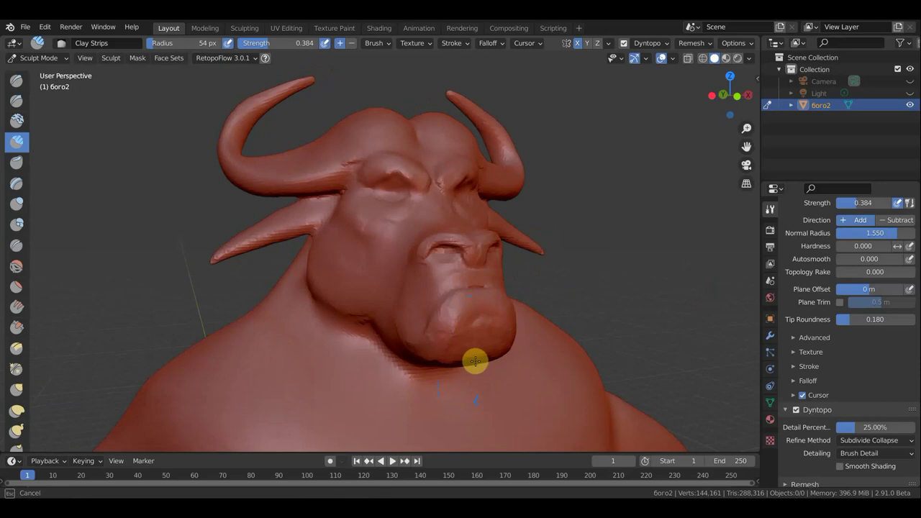
{"action": "mouse_move", "coordinate": [475, 329]}
{"action": "left_mouse_down"}
{"action": "mouse_move", "coordinate": [456, 323]}
{"action": "mouse_move", "coordinate": [456, 345]}
{"action": "left_mouse_up"}
{"action": "scroll", "coordinate": [530, 331], "scroll_direction": "down", "scroll_amount": 3}
{"action": "mouse_move", "coordinate": [474, 341]}
{"action": "middle_mouse_down"}
{"action": "mouse_move", "coordinate": [413, 347]}
{"action": "mouse_move", "coordinate": [449, 346]}
{"action": "mouse_move", "coordinate": [444, 338]}
{"action": "middle_mouse_up"}
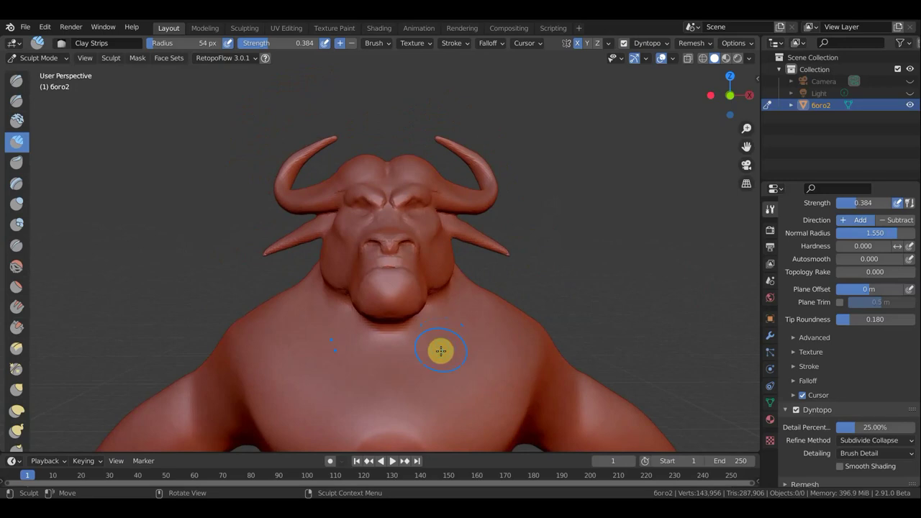
Step: Add clay strokes on the neck below the chin and build up the neck crease
{"action": "mouse_move", "coordinate": [440, 350]}
{"action": "middle_mouse_down"}
{"action": "mouse_move", "coordinate": [534, 328]}
{"action": "mouse_move", "coordinate": [528, 303]}
{"action": "mouse_move", "coordinate": [442, 318]}
{"action": "mouse_move", "coordinate": [428, 351]}
{"action": "mouse_move", "coordinate": [410, 353]}
{"action": "mouse_move", "coordinate": [405, 342]}
{"action": "middle_mouse_up"}
{"action": "left_click_drag", "start_coordinate": [413, 351], "coordinate": [420, 353]}
{"action": "mouse_move", "coordinate": [420, 354]}
{"action": "middle_mouse_down"}
{"action": "mouse_move", "coordinate": [468, 395]}
{"action": "mouse_move", "coordinate": [518, 408]}
{"action": "mouse_move", "coordinate": [566, 396]}
{"action": "mouse_move", "coordinate": [540, 382]}
{"action": "mouse_move", "coordinate": [495, 429]}
{"action": "mouse_move", "coordinate": [438, 425]}
{"action": "mouse_move", "coordinate": [382, 341]}
{"action": "middle_mouse_up"}
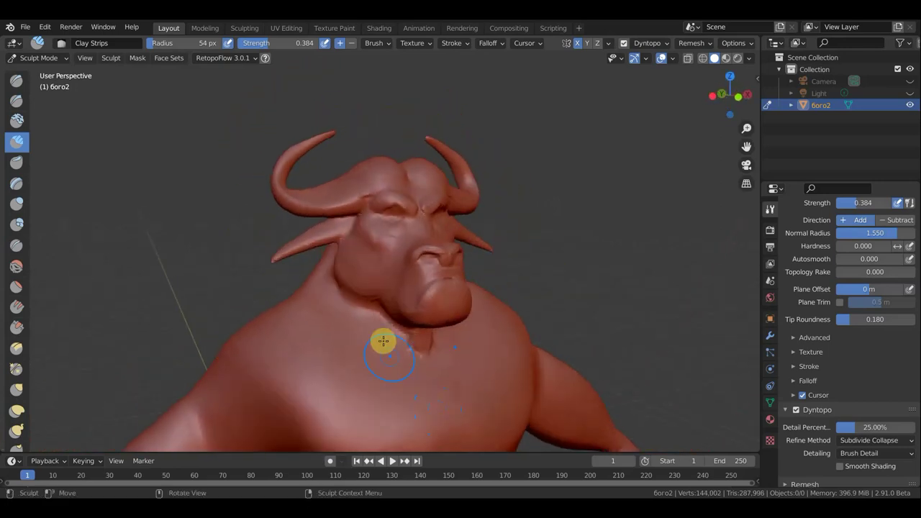
{"action": "mouse_move", "coordinate": [403, 385]}
{"action": "left_mouse_down"}
{"action": "mouse_move", "coordinate": [432, 372]}
{"action": "mouse_move", "coordinate": [405, 370]}
{"action": "mouse_move", "coordinate": [342, 324]}
{"action": "mouse_move", "coordinate": [379, 378]}
{"action": "mouse_move", "coordinate": [341, 317]}
{"action": "mouse_move", "coordinate": [388, 350]}
{"action": "mouse_move", "coordinate": [333, 335]}
{"action": "mouse_move", "coordinate": [358, 387]}
{"action": "mouse_move", "coordinate": [345, 358]}
{"action": "left_mouse_up"}
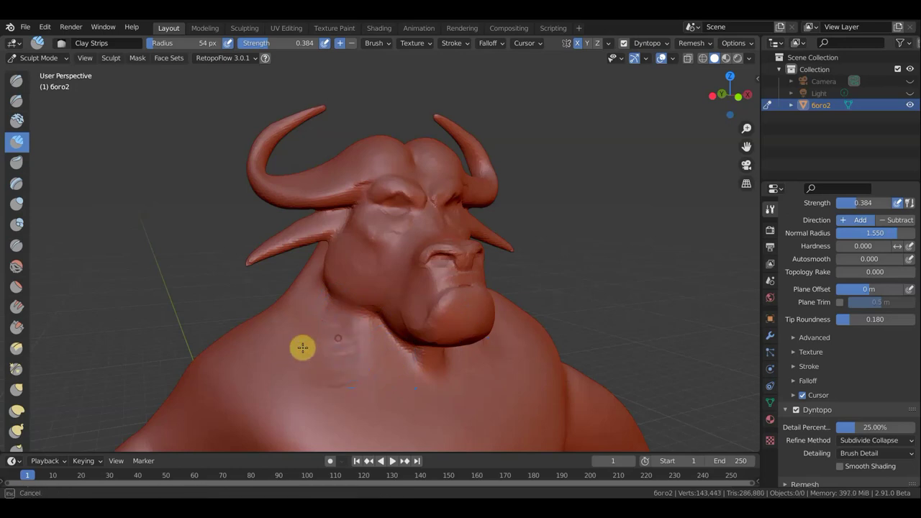
Step: Extend crease detail down the neck and smooth it toward the chest
{"action": "left_click_drag", "start_coordinate": [321, 329], "coordinate": [374, 376]}
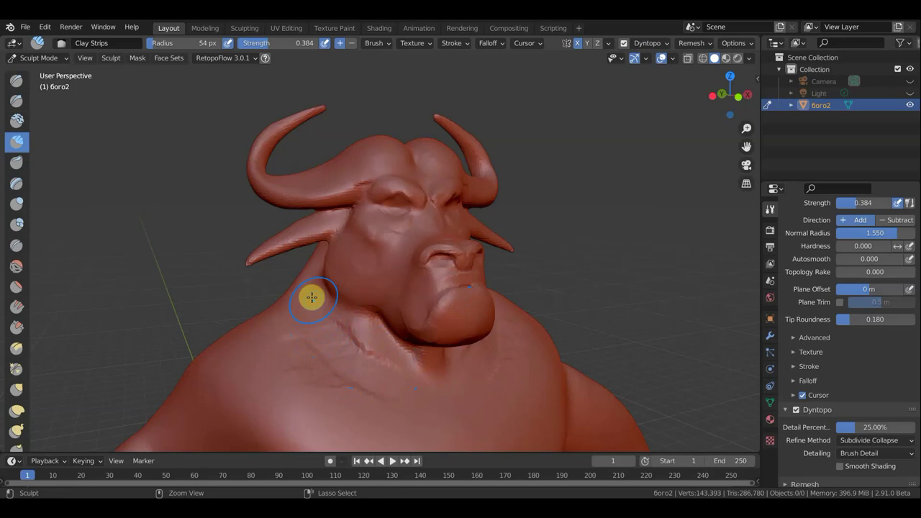
{"action": "mouse_move", "coordinate": [311, 297]}
{"action": "left_mouse_down"}
{"action": "mouse_move", "coordinate": [324, 359]}
{"action": "mouse_move", "coordinate": [370, 391]}
{"action": "mouse_move", "coordinate": [323, 352]}
{"action": "mouse_move", "coordinate": [422, 410]}
{"action": "mouse_move", "coordinate": [323, 372]}
{"action": "mouse_move", "coordinate": [405, 401]}
{"action": "mouse_move", "coordinate": [358, 346]}
{"action": "mouse_move", "coordinate": [411, 382]}
{"action": "mouse_move", "coordinate": [401, 372]}
{"action": "mouse_move", "coordinate": [361, 370]}
{"action": "left_mouse_up"}
{"action": "mouse_move", "coordinate": [325, 337]}
{"action": "left_mouse_down", "text": "shift"}
{"action": "mouse_move", "coordinate": [319, 329]}
{"action": "mouse_move", "coordinate": [325, 387]}
{"action": "mouse_move", "coordinate": [405, 427]}
{"action": "mouse_move", "coordinate": [419, 417]}
{"action": "left_mouse_up", "text": "shift"}
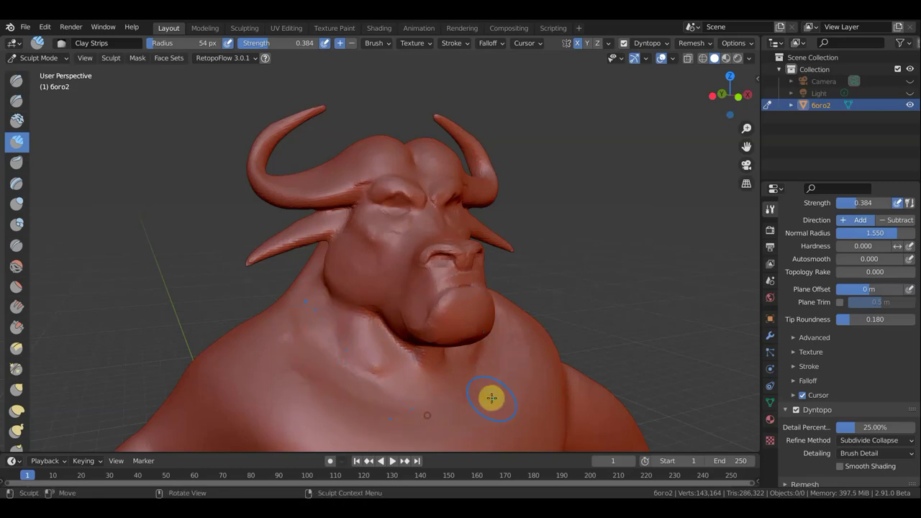
{"action": "scroll", "coordinate": [492, 396], "scroll_direction": "down", "scroll_amount": 2}
{"action": "middle_click_drag", "start_coordinate": [491, 396], "coordinate": [438, 397]}
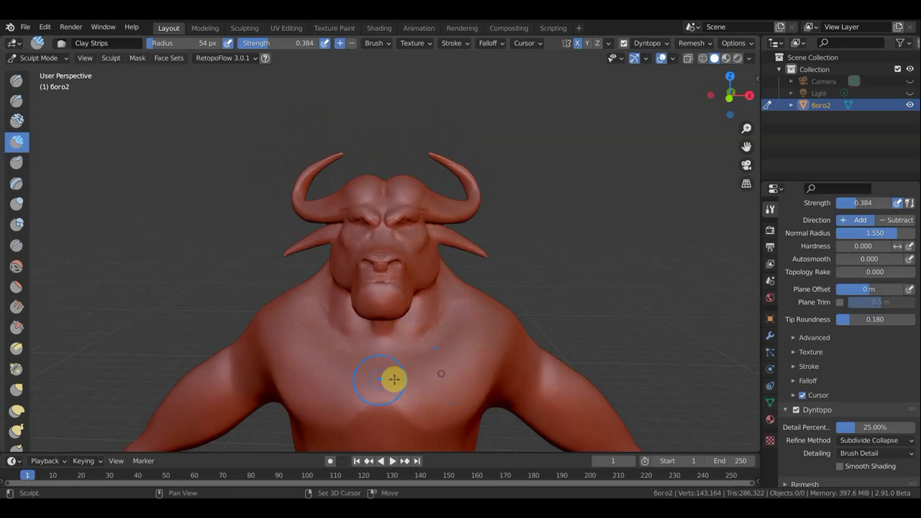
{"action": "mouse_move", "coordinate": [395, 379]}
{"action": "left_mouse_down", "text": "shift"}
{"action": "mouse_move", "coordinate": [466, 341]}
{"action": "mouse_move", "coordinate": [428, 377]}
{"action": "mouse_move", "coordinate": [401, 386]}
{"action": "left_mouse_up", "text": "shift"}
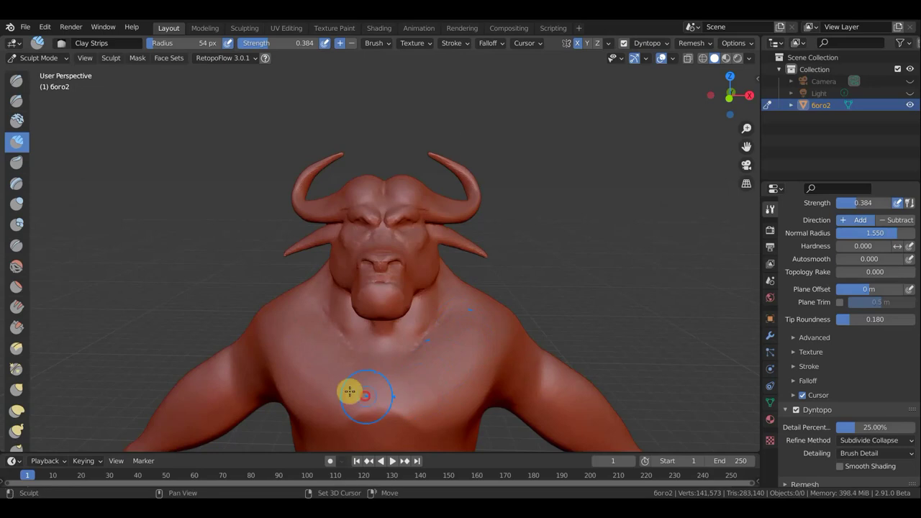
Step: Frame the whole figure in Front Orthographic view and set the brush radius to 30 px
{"action": "key", "text": "KP_1"}
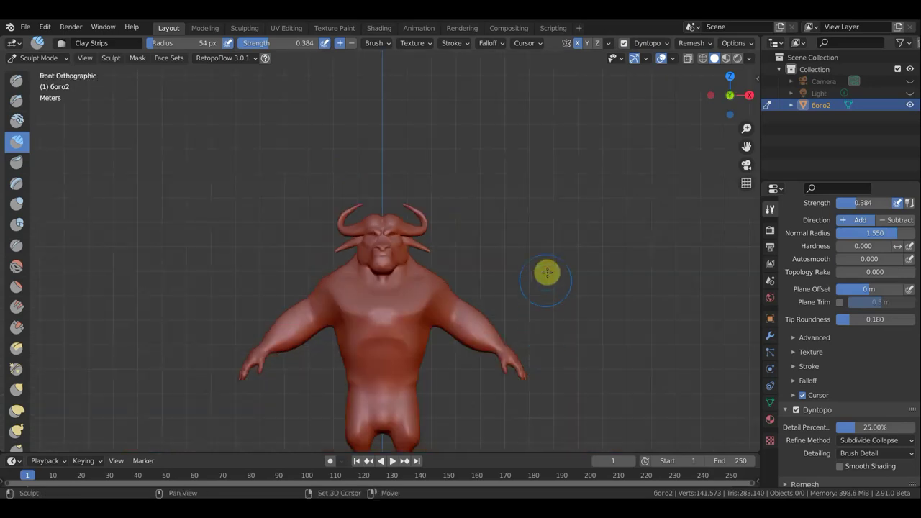
{"action": "middle_click_drag", "start_coordinate": [547, 272], "coordinate": [547, 191], "text": "shift"}
{"action": "scroll", "coordinate": [536, 210], "scroll_direction": "up", "scroll_amount": 1}
{"action": "scroll", "coordinate": [554, 211], "scroll_direction": "up", "scroll_amount": 1}
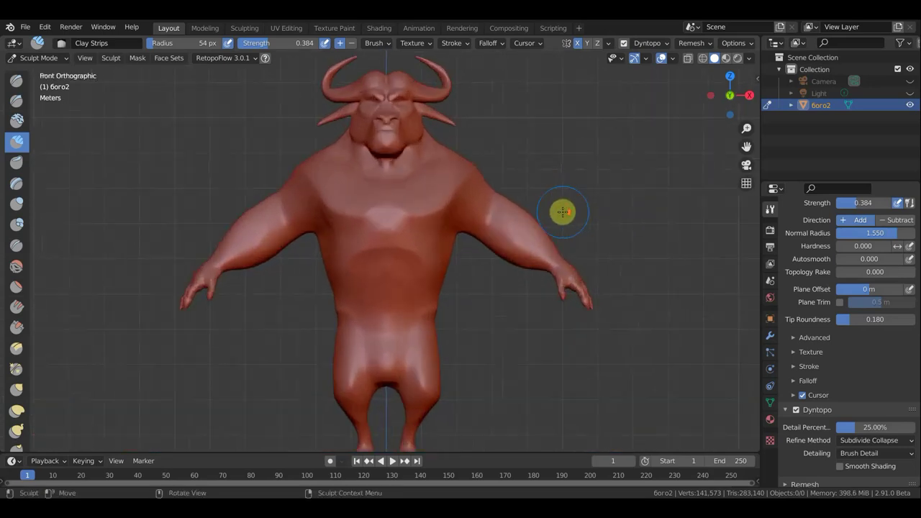
{"action": "scroll", "coordinate": [570, 208], "scroll_direction": "down", "scroll_amount": 1}
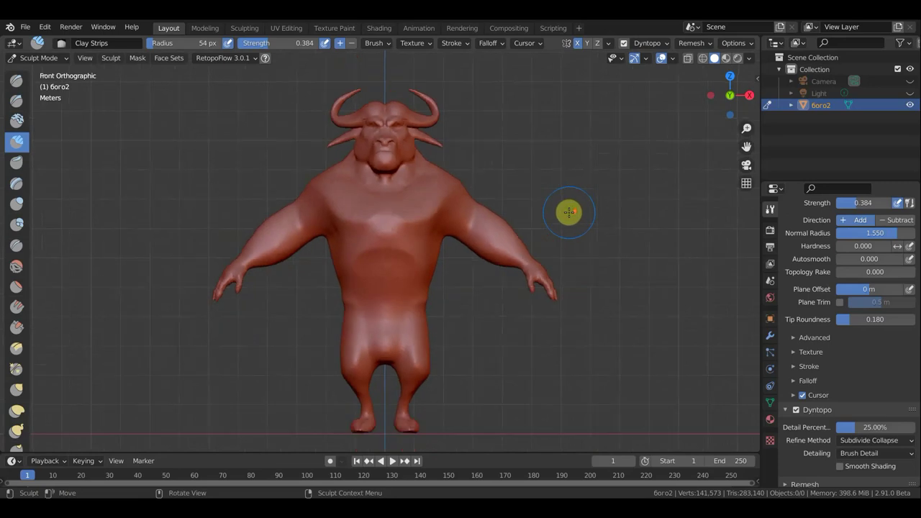
{"action": "scroll", "coordinate": [228, 319], "scroll_direction": "up", "scroll_amount": 2}
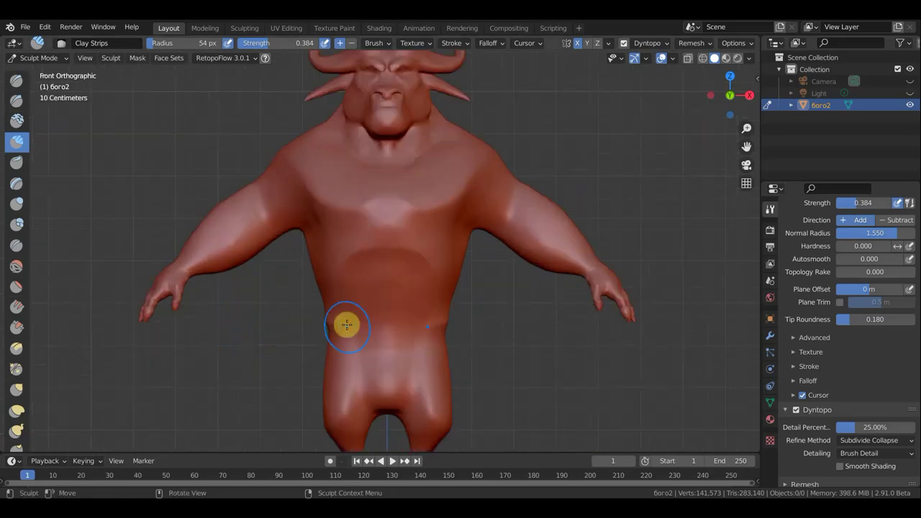
{"action": "scroll", "coordinate": [347, 325], "scroll_direction": "down", "scroll_amount": 3}
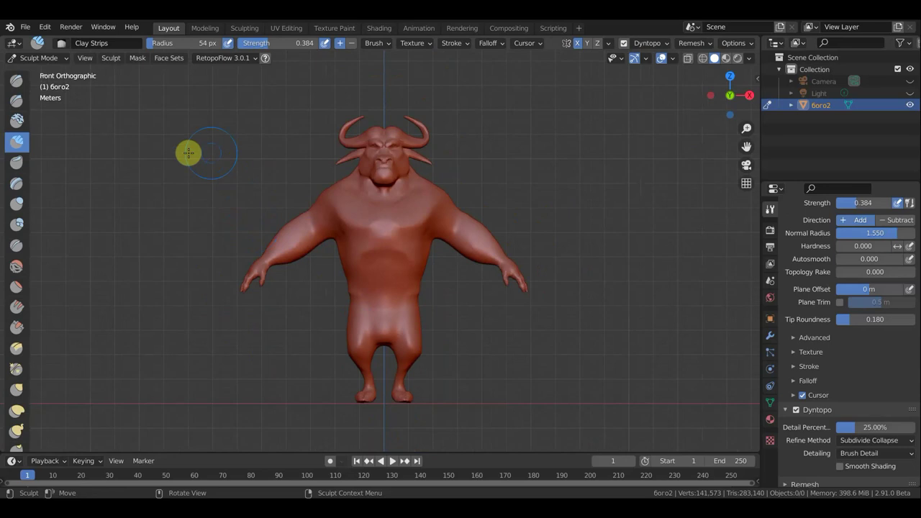
{"action": "key", "text": "f"}
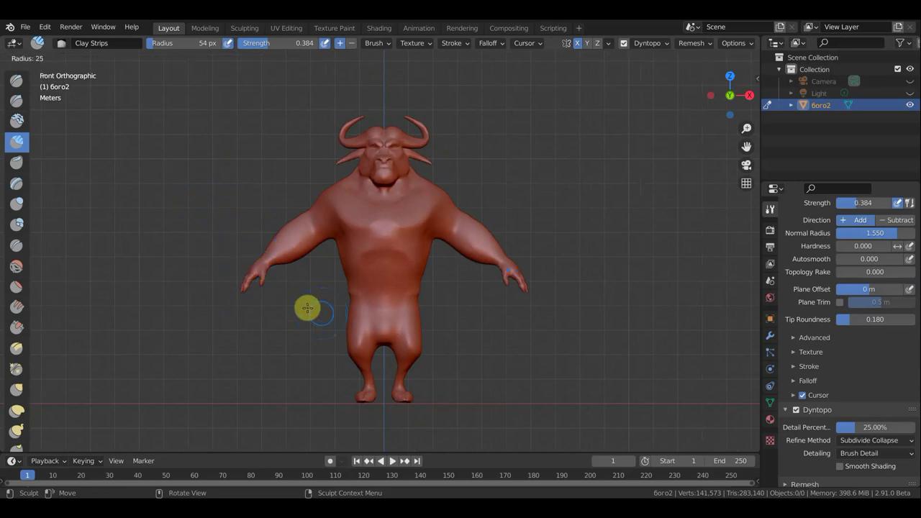
{"action": "left_click", "coordinate": [309, 309]}
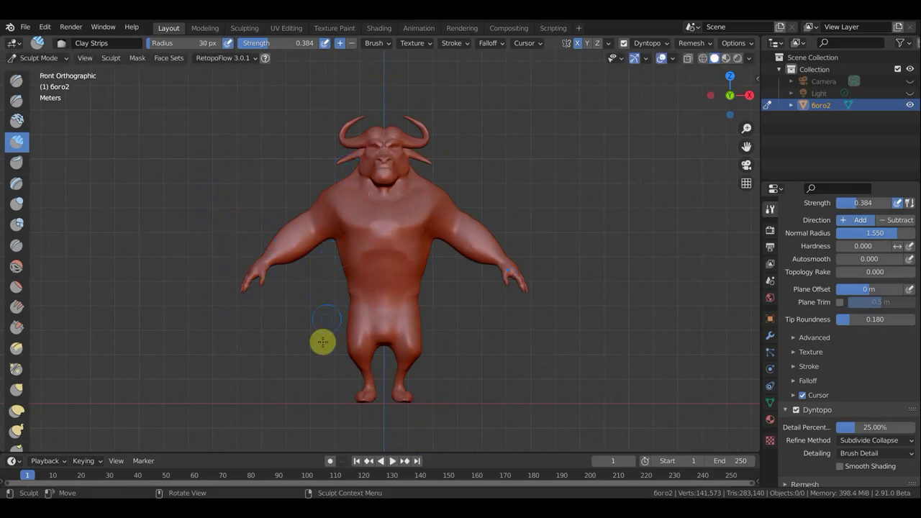
Step: Set the brush radius to 20 px and switch to the Draw Face Sets tool
{"action": "key", "text": "f"}
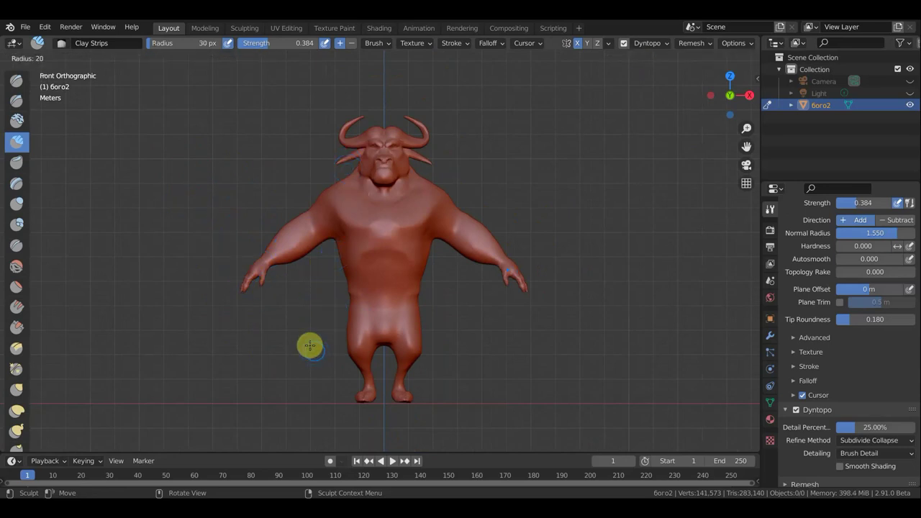
{"action": "left_click", "coordinate": [310, 346]}
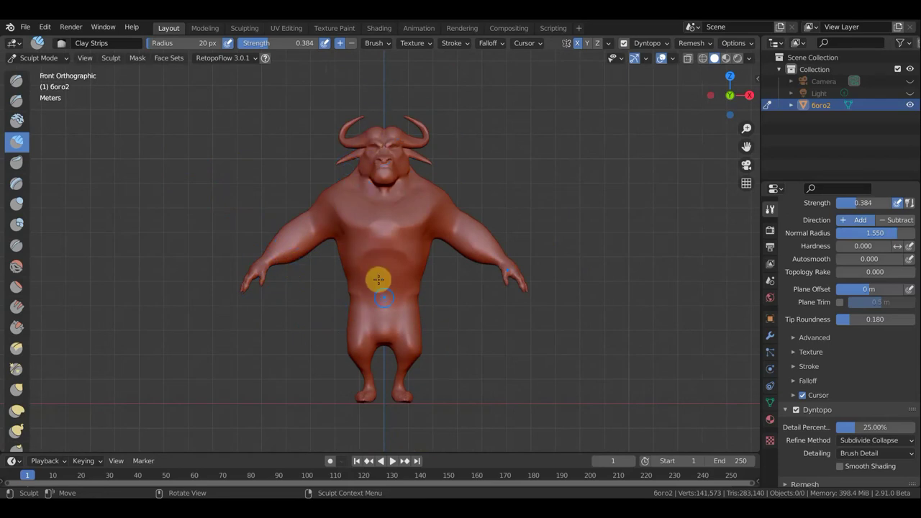
{"action": "scroll", "coordinate": [3, 311], "scroll_direction": "down", "scroll_amount": 2}
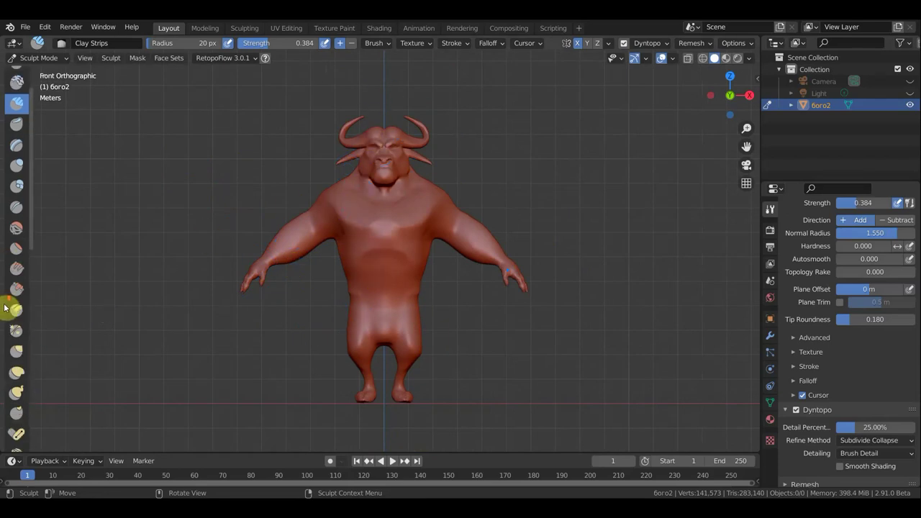
{"action": "scroll", "coordinate": [3, 311], "scroll_direction": "down", "scroll_amount": 1}
{"action": "scroll", "coordinate": [8, 314], "scroll_direction": "down", "scroll_amount": 1}
{"action": "scroll", "coordinate": [13, 315], "scroll_direction": "down", "scroll_amount": 1}
{"action": "scroll", "coordinate": [18, 319], "scroll_direction": "down", "scroll_amount": 4}
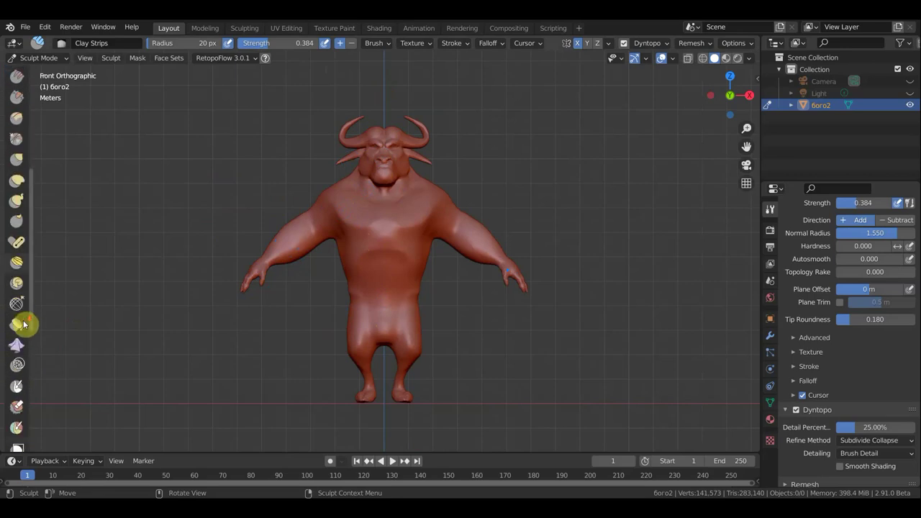
{"action": "scroll", "coordinate": [23, 346], "scroll_direction": "down", "scroll_amount": 2}
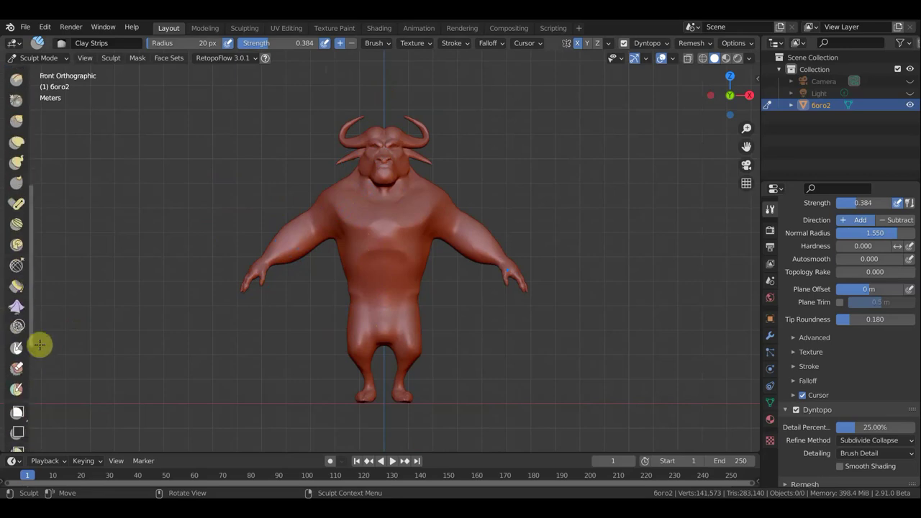
{"action": "left_click", "coordinate": [17, 390]}
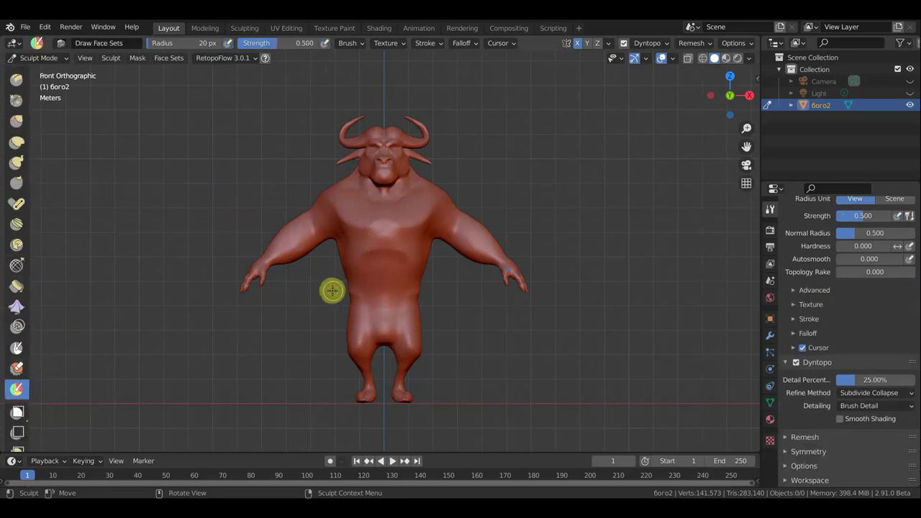
Step: Try expanding a mask from the surface twice with Shift+A
{"action": "key", "text": "shift+a"}
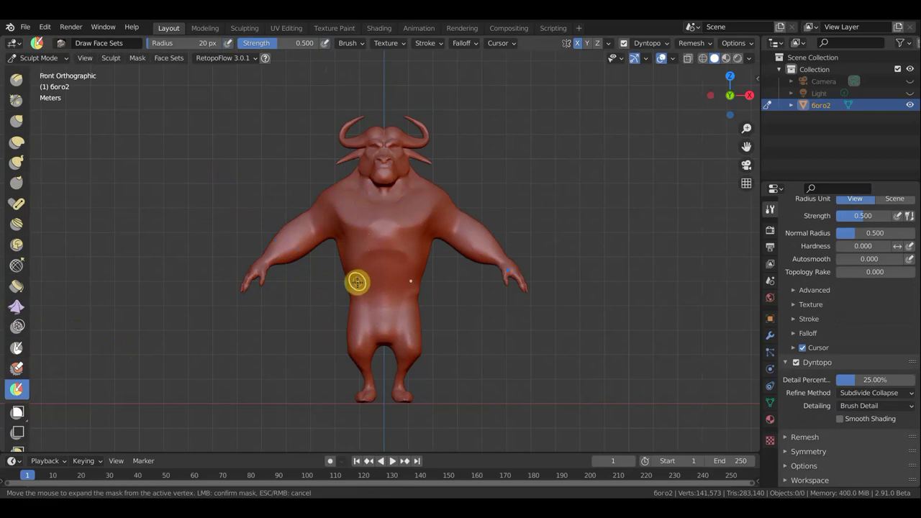
{"action": "left_click", "coordinate": [360, 297]}
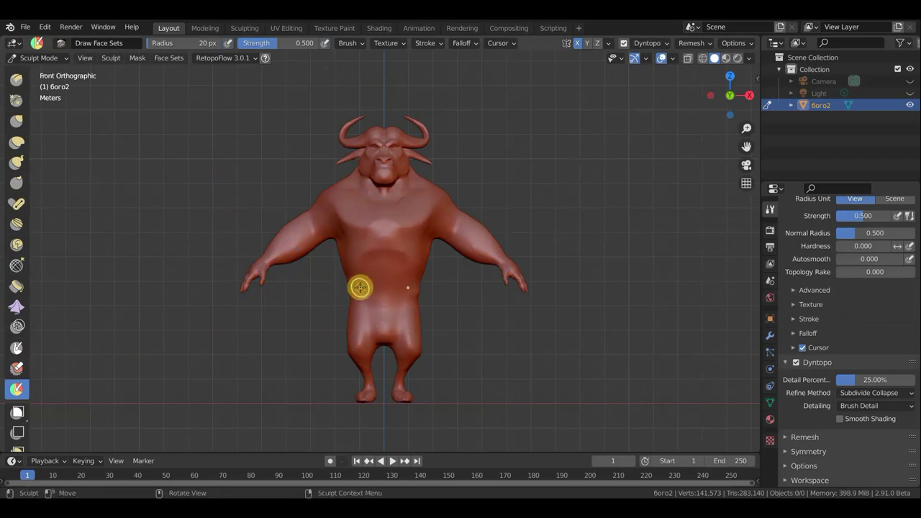
{"action": "scroll", "coordinate": [325, 284], "scroll_direction": "up", "scroll_amount": 4}
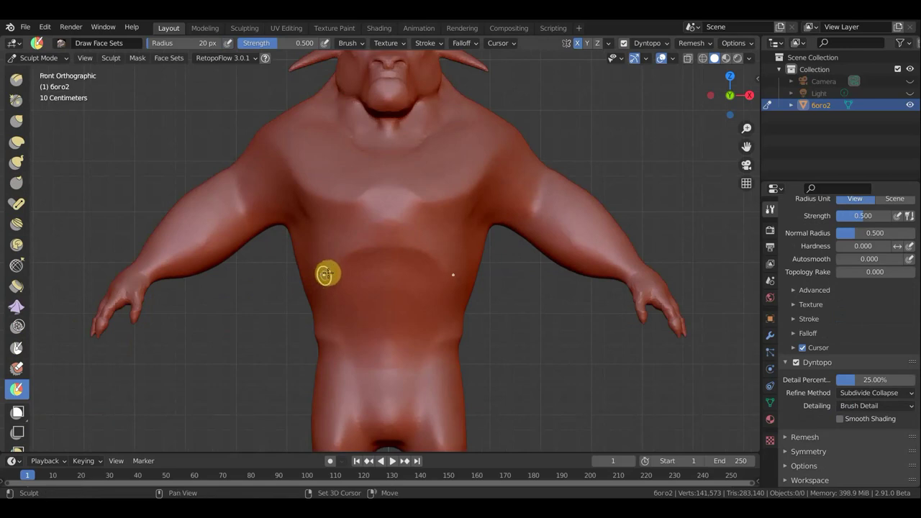
{"action": "key", "text": "shift+a"}
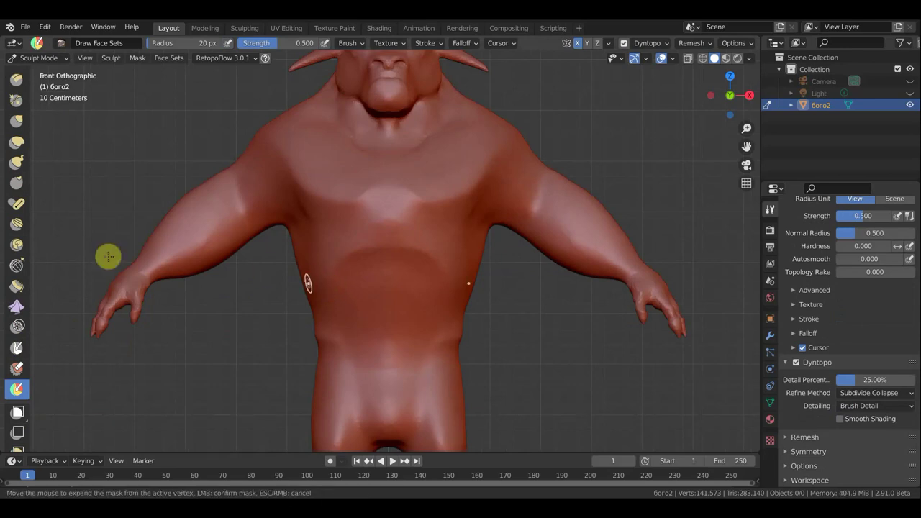
{"action": "left_click", "coordinate": [16, 370]}
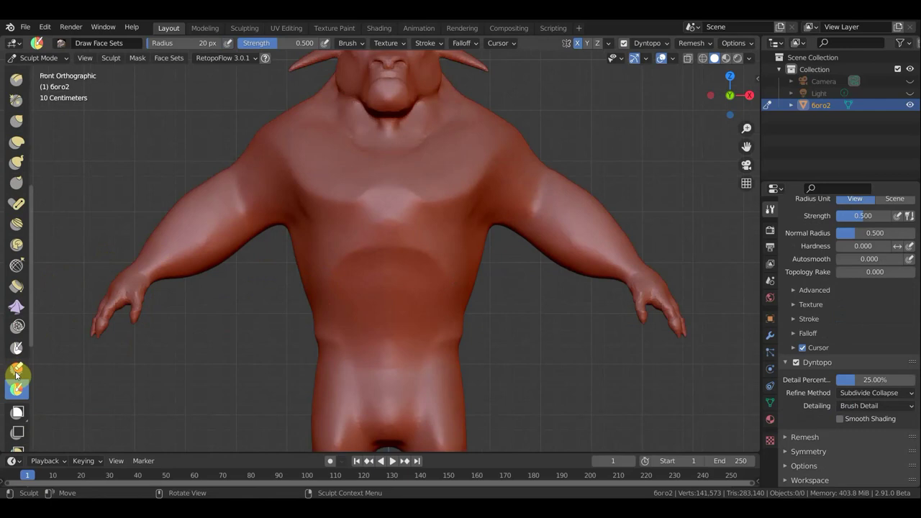
Step: Expand a mask over the bull's chest, then save the sculpt as untitled.blend
{"action": "left_click", "coordinate": [17, 370]}
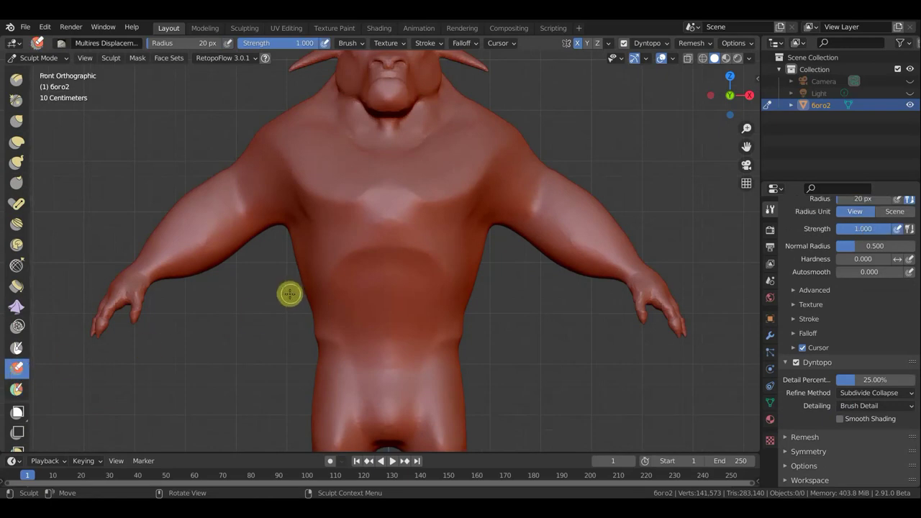
{"action": "key", "text": "shift+a"}
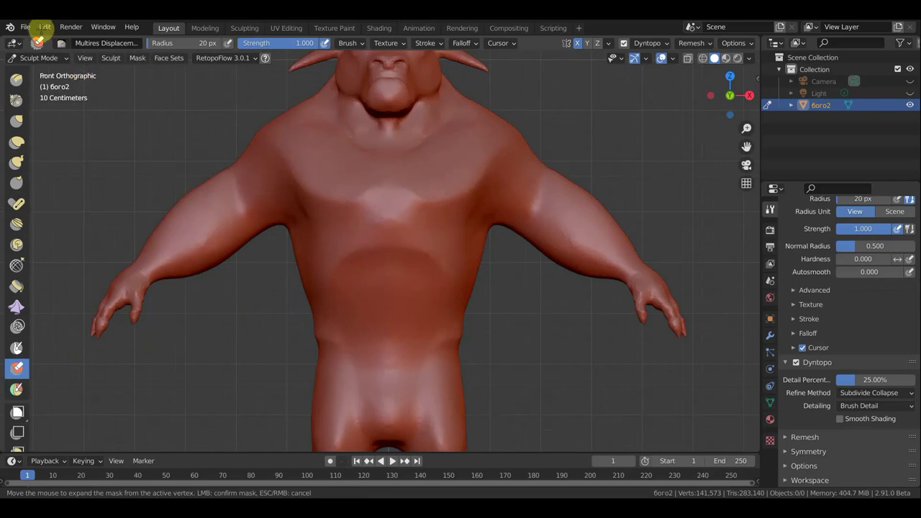
{"action": "left_click", "coordinate": [85, 135]}
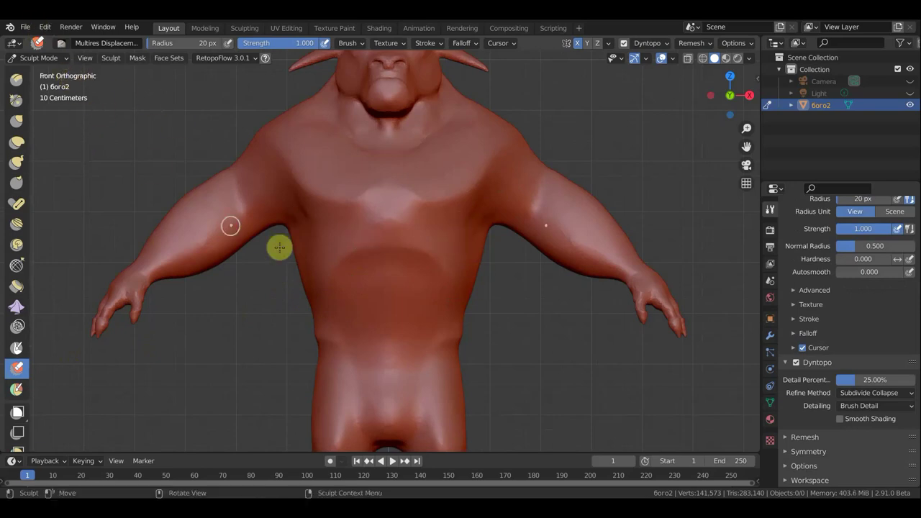
{"action": "key", "text": "shift+a"}
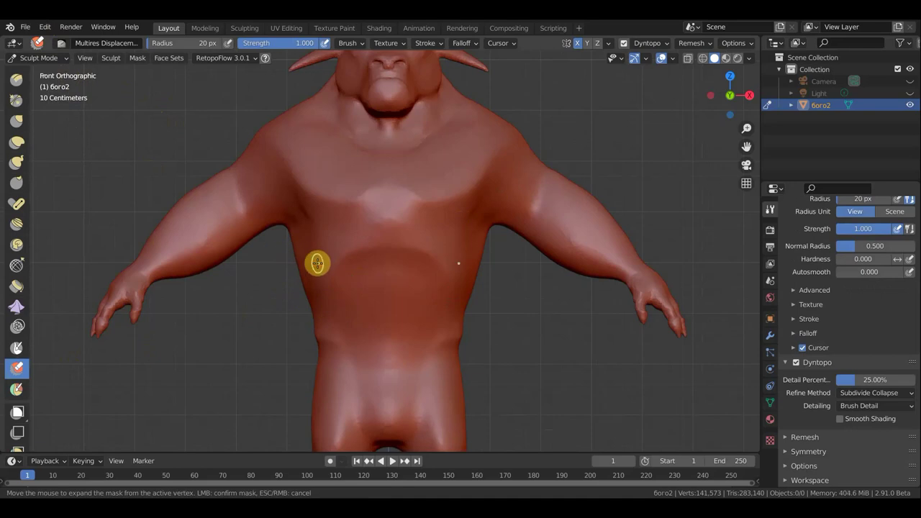
{"action": "left_click", "coordinate": [316, 264]}
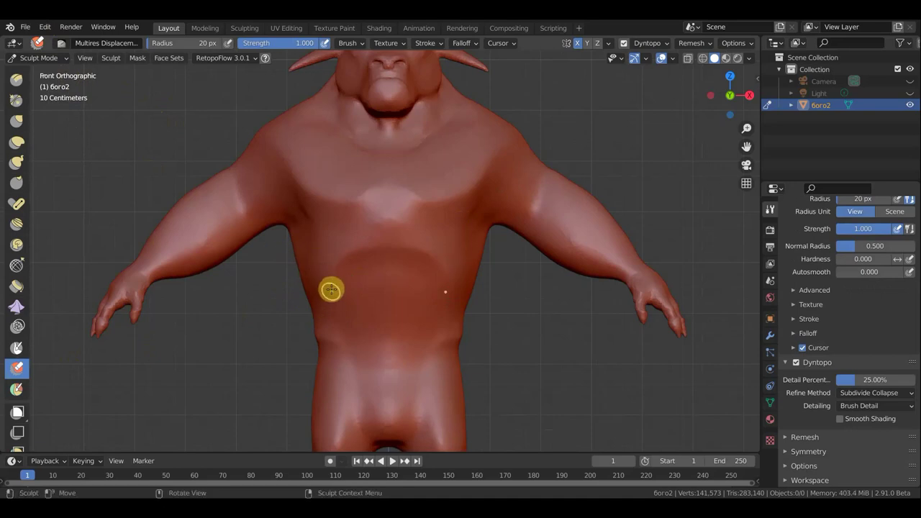
{"action": "left_click", "coordinate": [25, 29]}
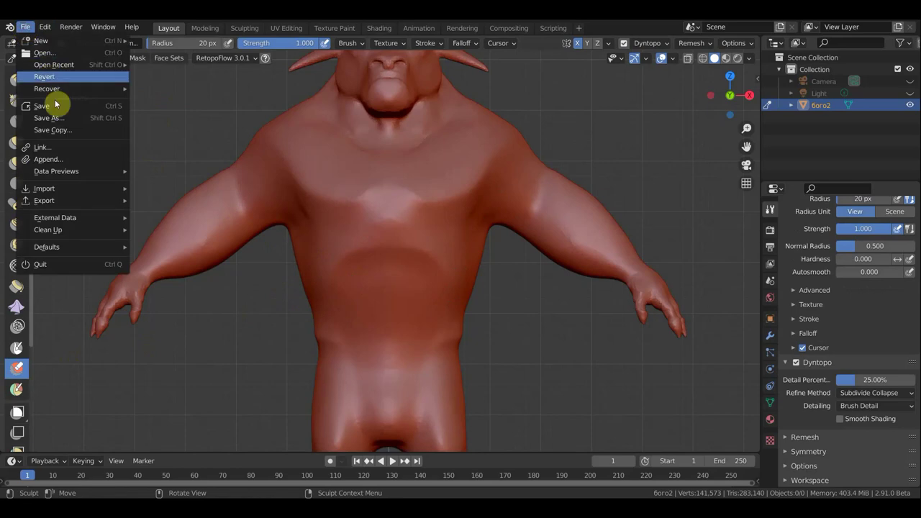
{"action": "key", "text": "ctrl+s"}
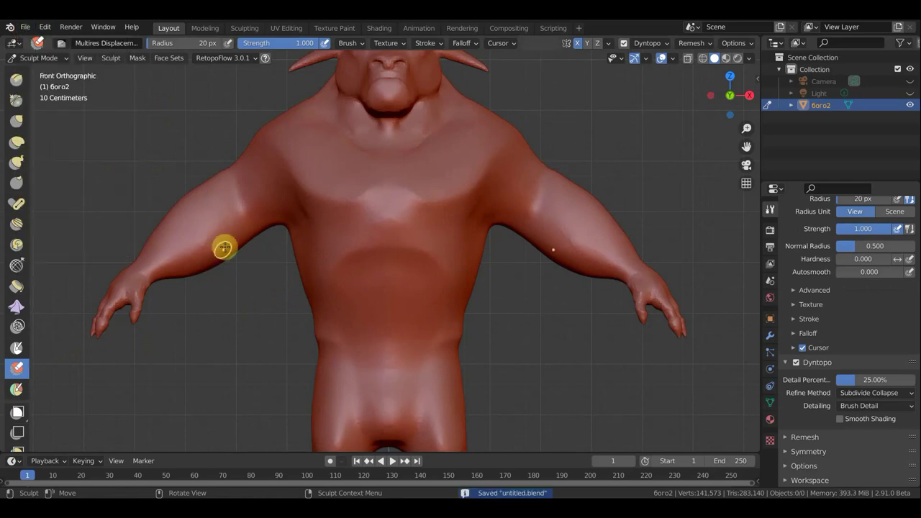
Step: Disable Dyntopo and voxel-remesh the bull at 0.01 m to about 1.82 million vertices
{"action": "scroll", "coordinate": [233, 263], "scroll_direction": "down", "scroll_amount": 3}
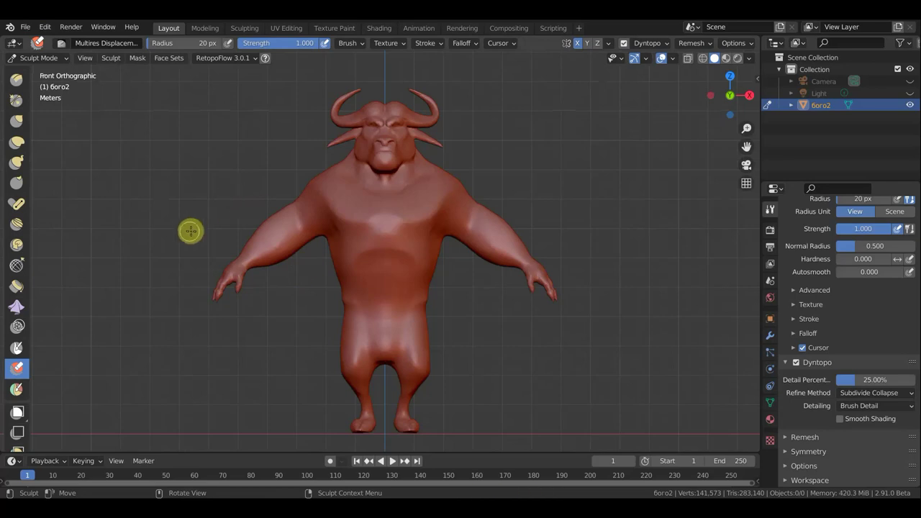
{"action": "left_click", "coordinate": [708, 44]}
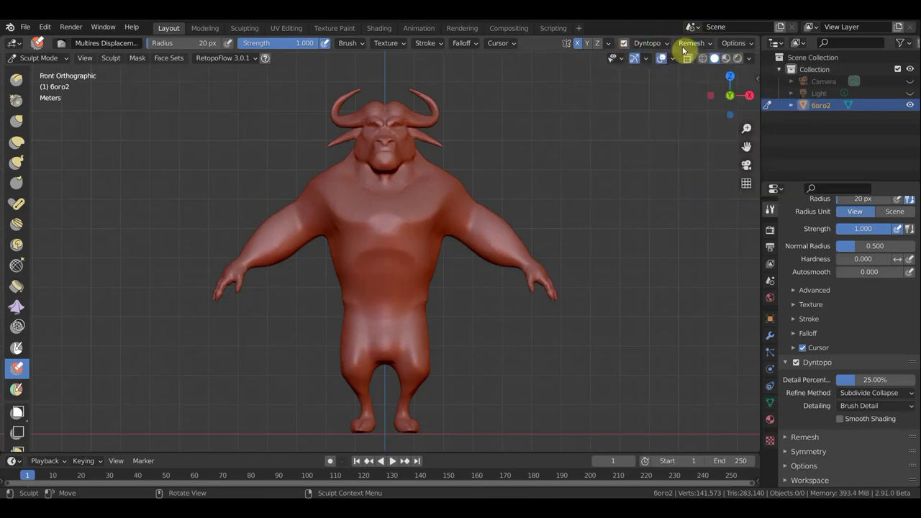
{"action": "left_click", "coordinate": [623, 44]}
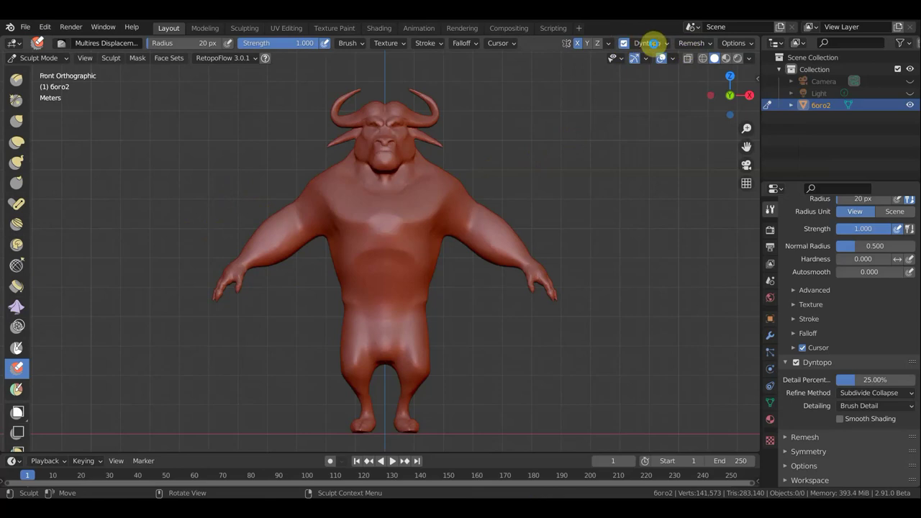
{"action": "left_click", "coordinate": [692, 44]}
{"action": "left_click", "coordinate": [695, 160]}
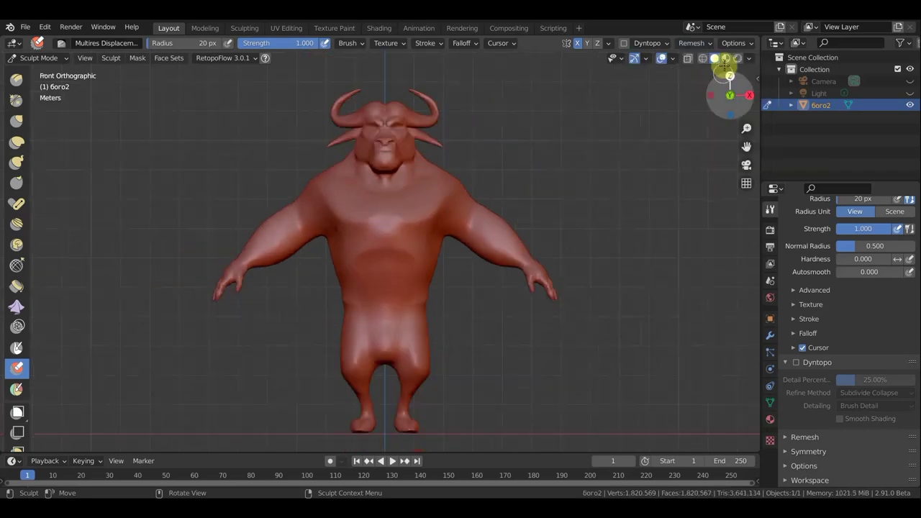
Step: Add and apply a Decimate modifier at ratio 0.15, leaving about 273,000 vertices
{"action": "left_click", "coordinate": [703, 59]}
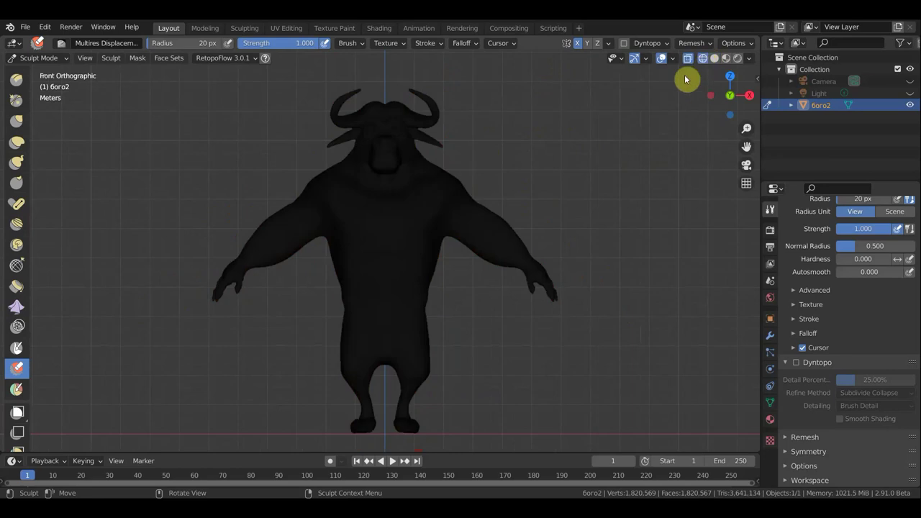
{"action": "scroll", "coordinate": [559, 168], "scroll_direction": "up", "scroll_amount": 3}
{"action": "scroll", "coordinate": [560, 169], "scroll_direction": "up", "scroll_amount": 3}
{"action": "scroll", "coordinate": [562, 165], "scroll_direction": "down", "scroll_amount": 4}
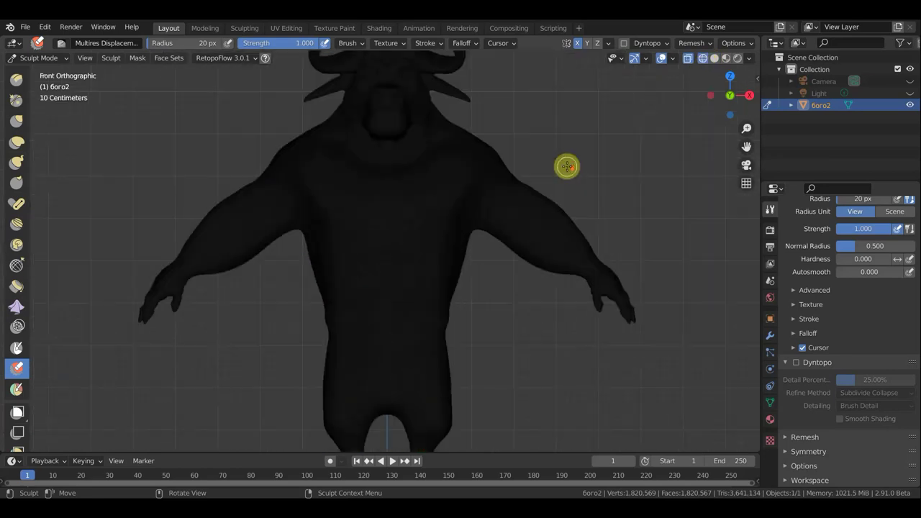
{"action": "scroll", "coordinate": [564, 165], "scroll_direction": "down", "scroll_amount": 2}
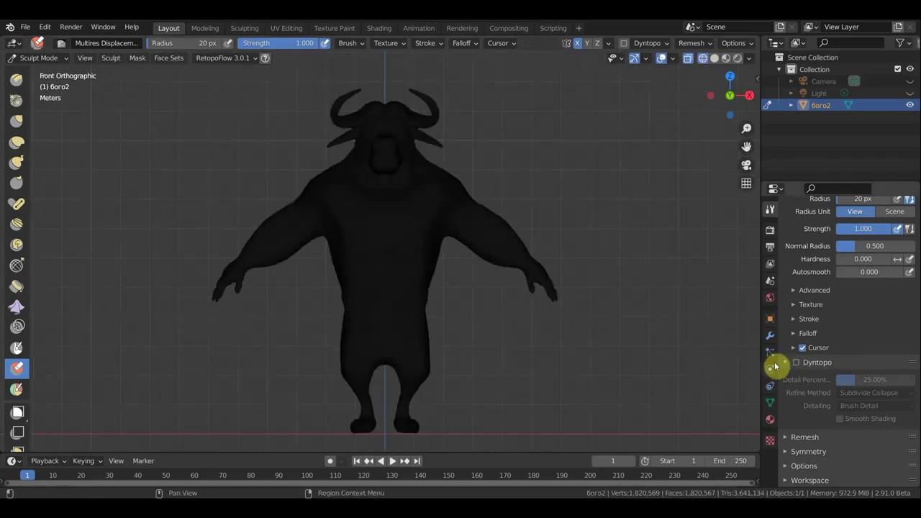
{"action": "left_click", "coordinate": [770, 338]}
{"action": "left_click", "coordinate": [816, 228]}
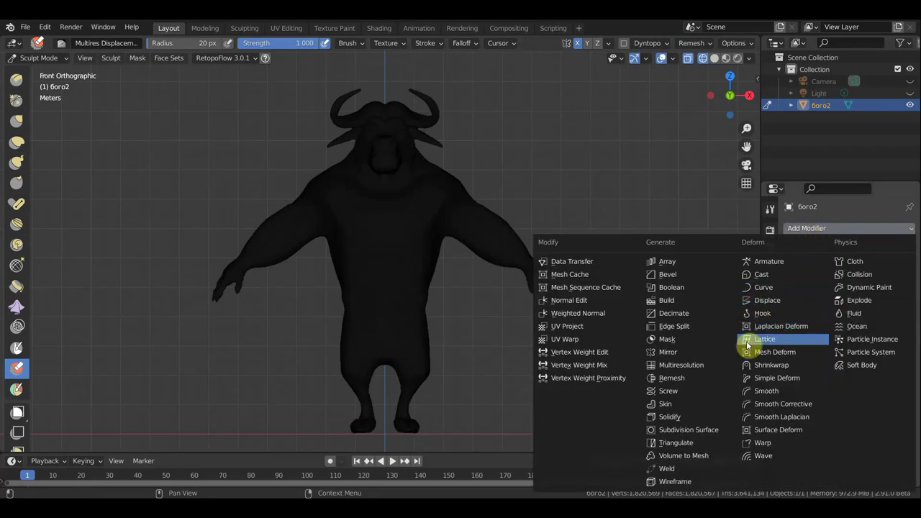
{"action": "left_click", "coordinate": [715, 313]}
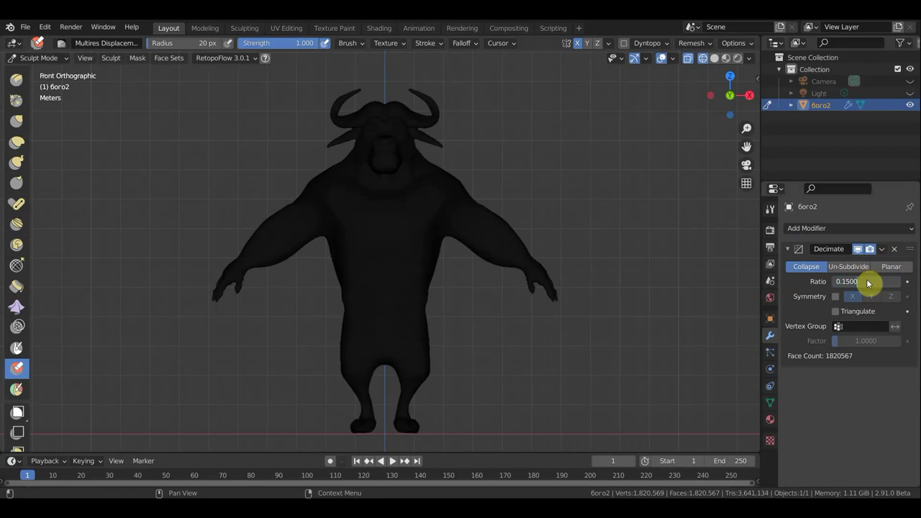
{"action": "key", "text": "ctrl+a"}
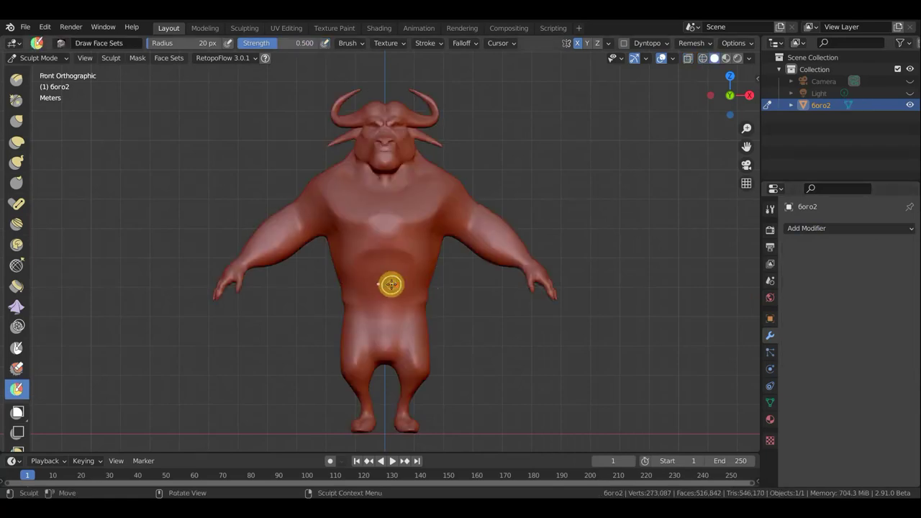
Step: Expand a mask over the bull's belly
{"action": "scroll", "coordinate": [395, 286], "scroll_direction": "up", "scroll_amount": 1}
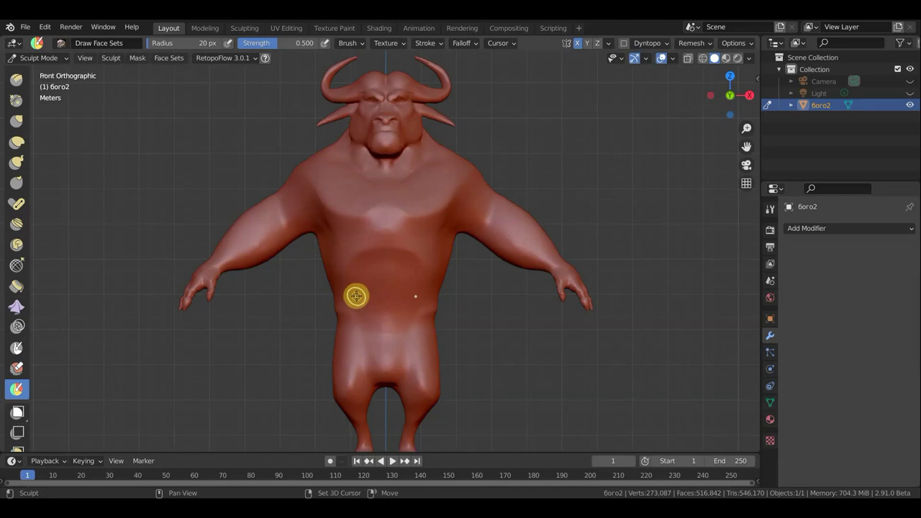
{"action": "key", "text": "shift+a"}
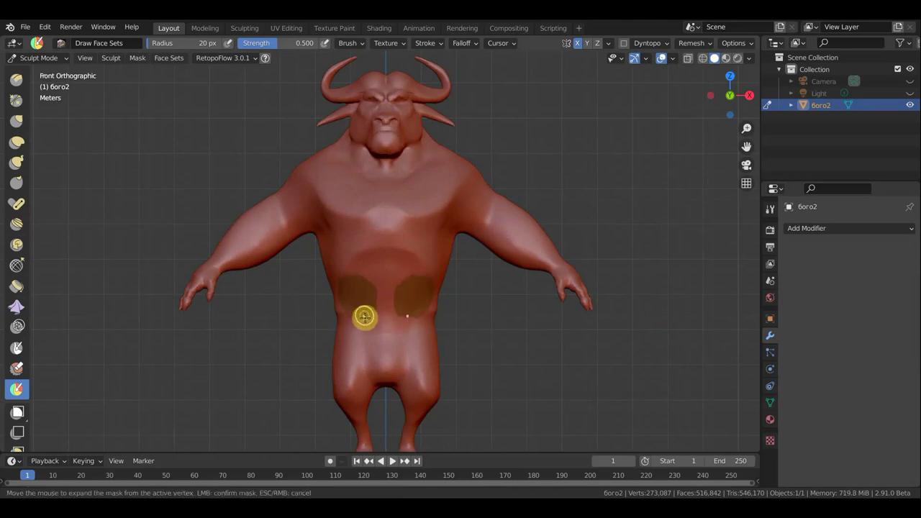
{"action": "left_click", "coordinate": [372, 316]}
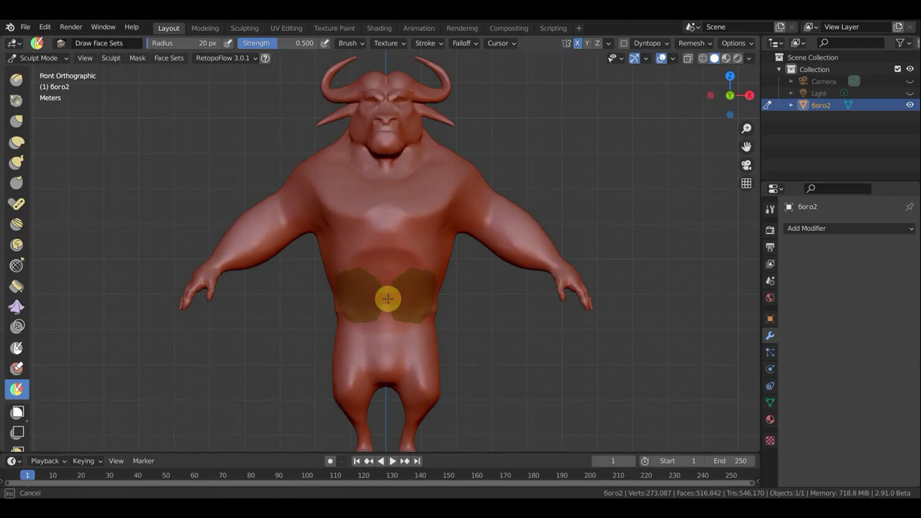
Step: Paint a face set across the belly and up the chest with a 62 px brush
{"action": "mouse_move", "coordinate": [368, 294]}
{"action": "left_mouse_down"}
{"action": "mouse_move", "coordinate": [389, 295]}
{"action": "mouse_move", "coordinate": [396, 288]}
{"action": "mouse_move", "coordinate": [374, 274]}
{"action": "mouse_move", "coordinate": [388, 277]}
{"action": "left_mouse_up"}
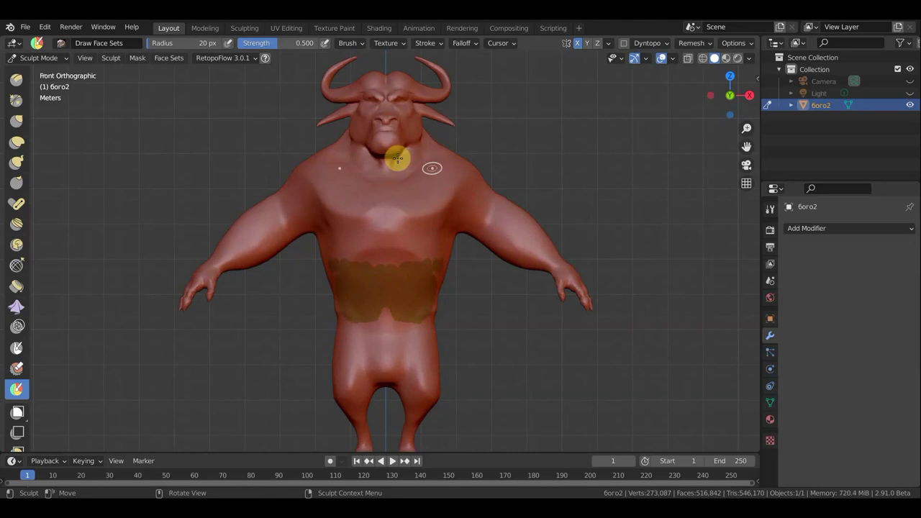
{"action": "key", "text": "f"}
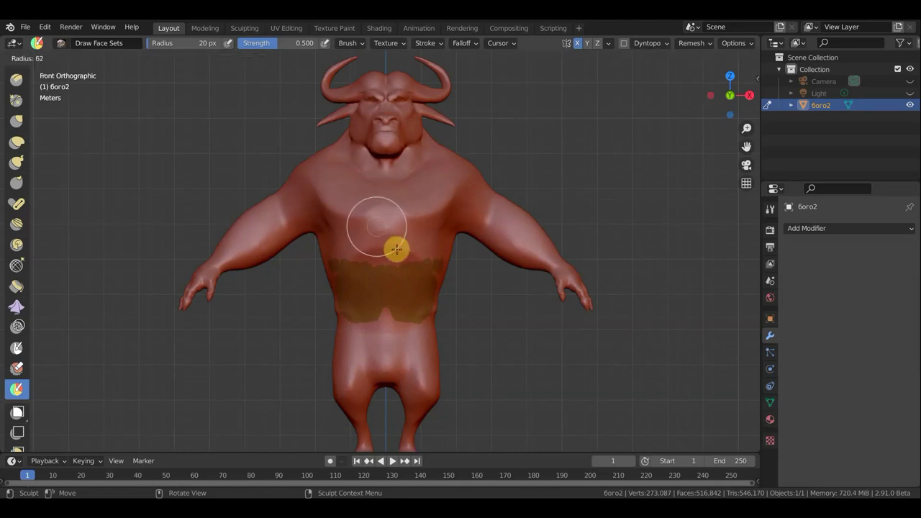
{"action": "left_click", "coordinate": [391, 247]}
{"action": "mouse_move", "coordinate": [410, 272]}
{"action": "left_mouse_down"}
{"action": "mouse_move", "coordinate": [358, 263]}
{"action": "mouse_move", "coordinate": [344, 292]}
{"action": "mouse_move", "coordinate": [377, 323]}
{"action": "mouse_move", "coordinate": [436, 339]}
{"action": "mouse_move", "coordinate": [323, 355]}
{"action": "mouse_move", "coordinate": [407, 387]}
{"action": "mouse_move", "coordinate": [380, 376]}
{"action": "mouse_move", "coordinate": [347, 255]}
{"action": "mouse_move", "coordinate": [328, 281]}
{"action": "mouse_move", "coordinate": [326, 247]}
{"action": "mouse_move", "coordinate": [275, 172]}
{"action": "mouse_move", "coordinate": [315, 203]}
{"action": "mouse_move", "coordinate": [311, 181]}
{"action": "mouse_move", "coordinate": [333, 171]}
{"action": "mouse_move", "coordinate": [321, 152]}
{"action": "left_mouse_up"}
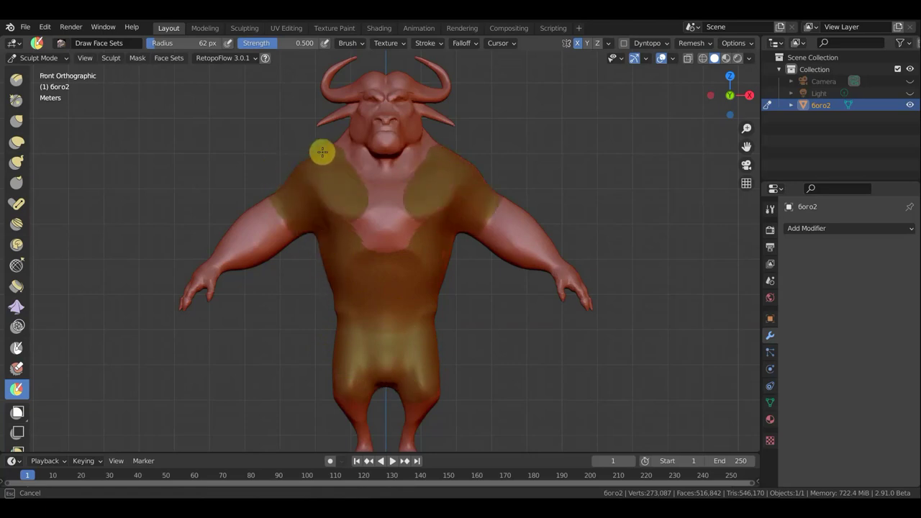
Step: Paint the face set over the upper chest, sides, shoulders and upper back
{"action": "mouse_move", "coordinate": [354, 192]}
{"action": "left_mouse_down"}
{"action": "mouse_move", "coordinate": [372, 247]}
{"action": "mouse_move", "coordinate": [380, 240]}
{"action": "left_mouse_up"}
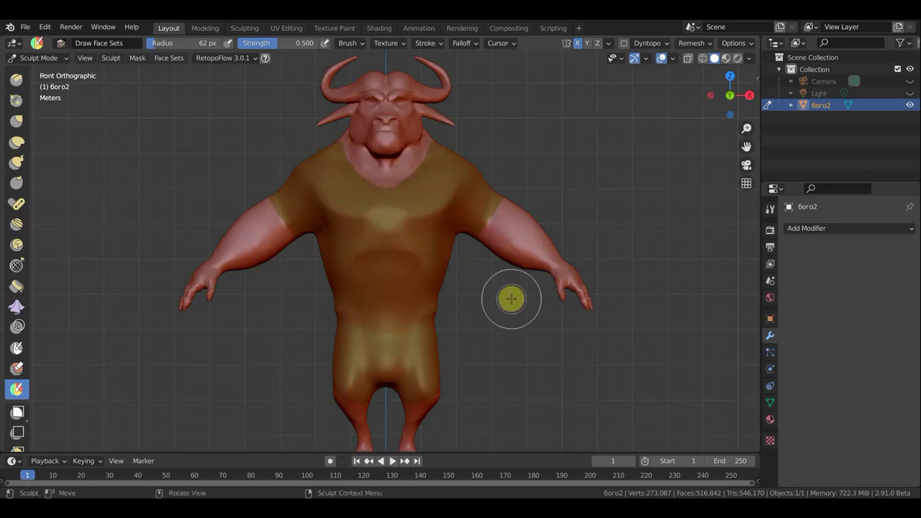
{"action": "scroll", "coordinate": [510, 300], "scroll_direction": "down", "scroll_amount": 2}
{"action": "middle_click_drag", "start_coordinate": [506, 302], "coordinate": [238, 319]}
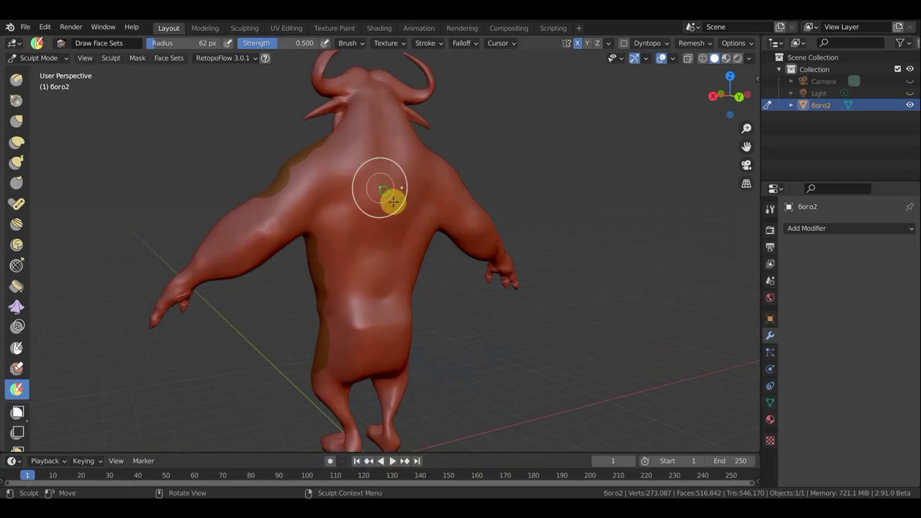
{"action": "mouse_move", "coordinate": [391, 195]}
{"action": "middle_mouse_down"}
{"action": "mouse_move", "coordinate": [417, 247]}
{"action": "mouse_move", "coordinate": [341, 241]}
{"action": "mouse_move", "coordinate": [302, 216]}
{"action": "middle_mouse_up"}
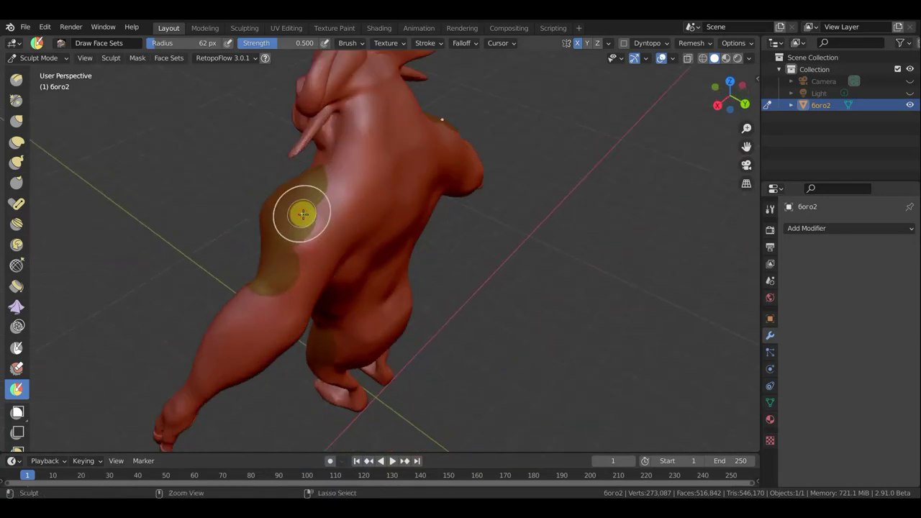
{"action": "mouse_move", "coordinate": [302, 213]}
{"action": "left_mouse_down"}
{"action": "mouse_move", "coordinate": [330, 200]}
{"action": "mouse_move", "coordinate": [314, 191]}
{"action": "mouse_move", "coordinate": [395, 168]}
{"action": "mouse_move", "coordinate": [427, 146]}
{"action": "mouse_move", "coordinate": [384, 177]}
{"action": "mouse_move", "coordinate": [419, 150]}
{"action": "mouse_move", "coordinate": [352, 181]}
{"action": "mouse_move", "coordinate": [377, 214]}
{"action": "left_mouse_up"}
{"action": "middle_click_drag", "start_coordinate": [376, 214], "coordinate": [298, 159]}
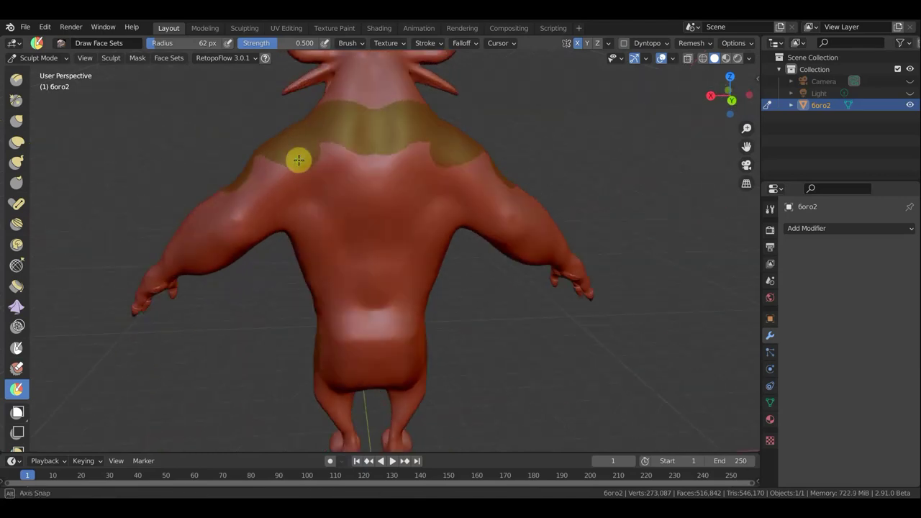
{"action": "mouse_move", "coordinate": [417, 120]}
{"action": "left_mouse_down"}
{"action": "mouse_move", "coordinate": [371, 117]}
{"action": "mouse_move", "coordinate": [438, 139]}
{"action": "mouse_move", "coordinate": [382, 151]}
{"action": "mouse_move", "coordinate": [503, 173]}
{"action": "mouse_move", "coordinate": [461, 212]}
{"action": "mouse_move", "coordinate": [439, 191]}
{"action": "mouse_move", "coordinate": [453, 241]}
{"action": "mouse_move", "coordinate": [380, 191]}
{"action": "mouse_move", "coordinate": [405, 180]}
{"action": "mouse_move", "coordinate": [362, 259]}
{"action": "mouse_move", "coordinate": [380, 242]}
{"action": "mouse_move", "coordinate": [323, 244]}
{"action": "mouse_move", "coordinate": [329, 309]}
{"action": "mouse_move", "coordinate": [316, 290]}
{"action": "mouse_move", "coordinate": [396, 302]}
{"action": "mouse_move", "coordinate": [349, 317]}
{"action": "mouse_move", "coordinate": [335, 339]}
{"action": "mouse_move", "coordinate": [316, 343]}
{"action": "mouse_move", "coordinate": [411, 354]}
{"action": "mouse_move", "coordinate": [329, 366]}
{"action": "mouse_move", "coordinate": [387, 376]}
{"action": "mouse_move", "coordinate": [401, 388]}
{"action": "mouse_move", "coordinate": [428, 360]}
{"action": "mouse_move", "coordinate": [420, 314]}
{"action": "mouse_move", "coordinate": [339, 350]}
{"action": "mouse_move", "coordinate": [331, 338]}
{"action": "left_mouse_up"}
Step: Paint the shirt face set down between the legs from the front view
{"action": "mouse_move", "coordinate": [331, 339]}
{"action": "middle_mouse_down", "text": "ctrl"}
{"action": "mouse_move", "coordinate": [441, 355]}
{"action": "mouse_move", "coordinate": [460, 206]}
{"action": "mouse_move", "coordinate": [469, 345]}
{"action": "middle_mouse_up", "text": "ctrl"}
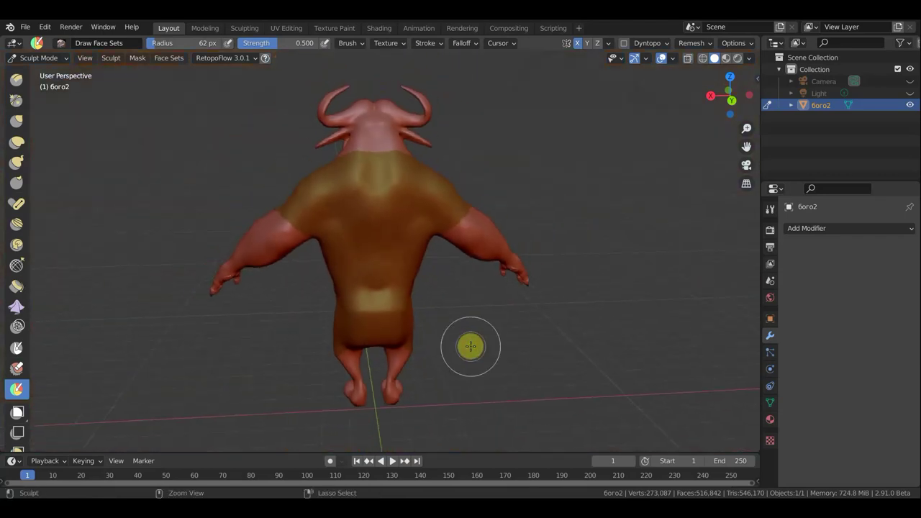
{"action": "middle_click_drag", "start_coordinate": [470, 214], "coordinate": [443, 386], "text": "alt"}
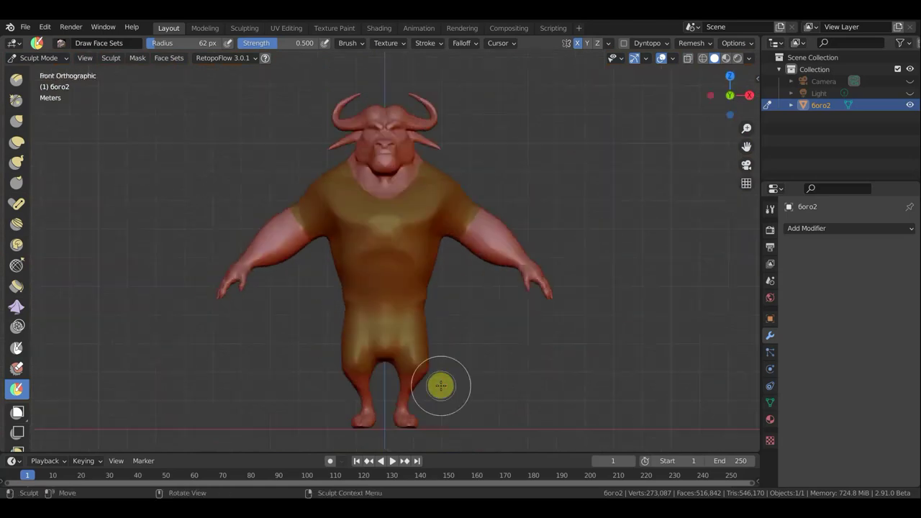
{"action": "key", "text": "KP_1"}
{"action": "scroll", "coordinate": [436, 387], "scroll_direction": "up", "scroll_amount": 1}
{"action": "mouse_move", "coordinate": [463, 391]}
{"action": "middle_mouse_down", "text": "shift"}
{"action": "mouse_move", "coordinate": [479, 272]}
{"action": "mouse_move", "coordinate": [444, 282]}
{"action": "middle_mouse_up", "text": "shift"}
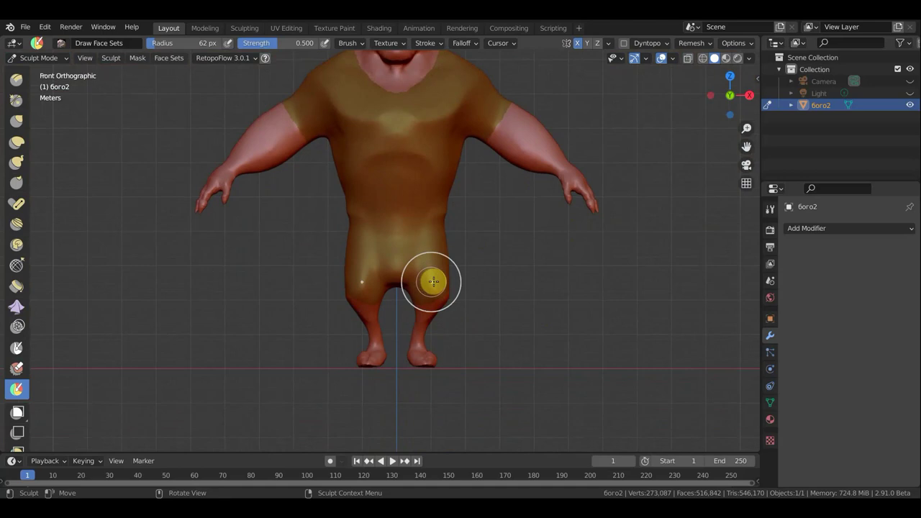
{"action": "mouse_move", "coordinate": [434, 278]}
{"action": "left_mouse_down"}
{"action": "mouse_move", "coordinate": [404, 312]}
{"action": "mouse_move", "coordinate": [370, 321]}
{"action": "mouse_move", "coordinate": [481, 318]}
{"action": "left_mouse_up"}
Step: Extend the shirt face set across the back
{"action": "mouse_move", "coordinate": [310, 333]}
{"action": "middle_mouse_down"}
{"action": "mouse_move", "coordinate": [99, 339]}
{"action": "mouse_move", "coordinate": [16, 329]}
{"action": "middle_mouse_up"}
{"action": "scroll", "coordinate": [343, 296], "scroll_direction": "up", "scroll_amount": 2}
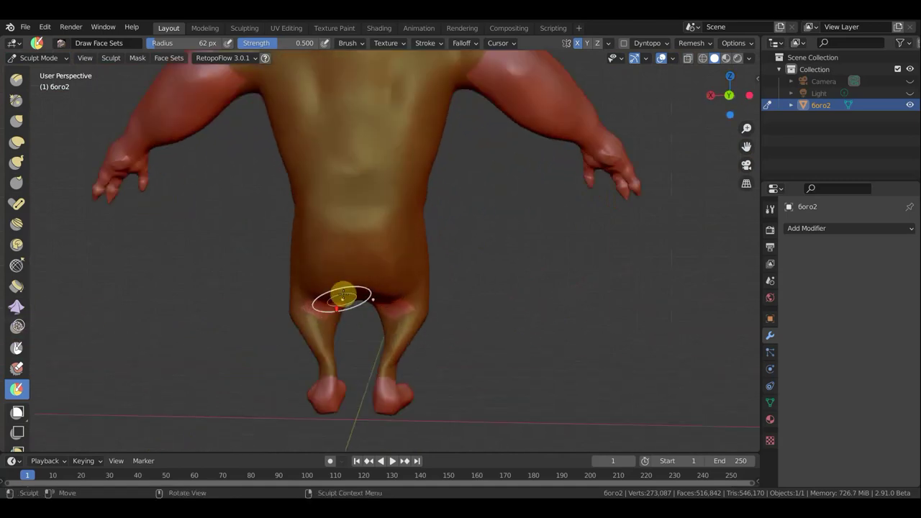
{"action": "middle_click_drag", "start_coordinate": [342, 296], "coordinate": [349, 261]}
{"action": "mouse_move", "coordinate": [401, 298]}
{"action": "left_mouse_down"}
{"action": "mouse_move", "coordinate": [388, 319]}
{"action": "mouse_move", "coordinate": [336, 298]}
{"action": "mouse_move", "coordinate": [366, 313]}
{"action": "mouse_move", "coordinate": [316, 277]}
{"action": "left_mouse_up"}
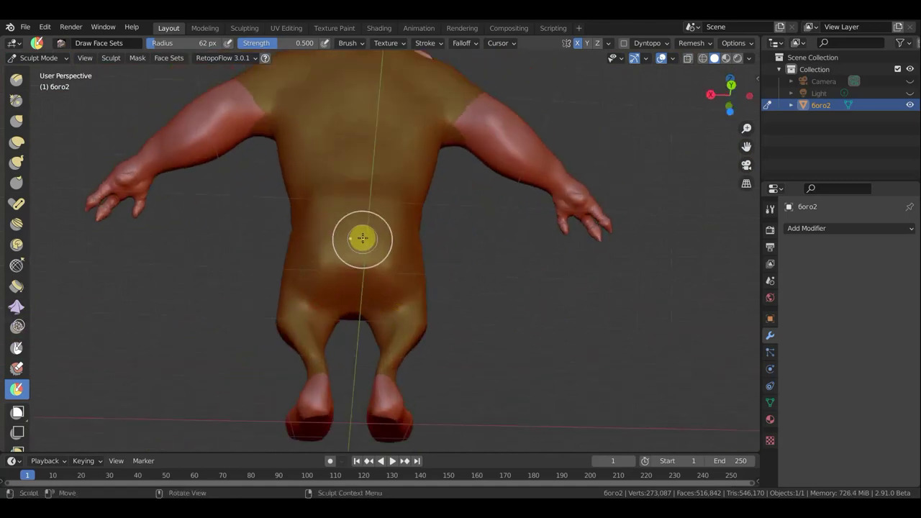
Step: Shrink the brush to 36 px and paint the left shoulder into a short sleeve
{"action": "scroll", "coordinate": [316, 169], "scroll_direction": "down", "scroll_amount": 2}
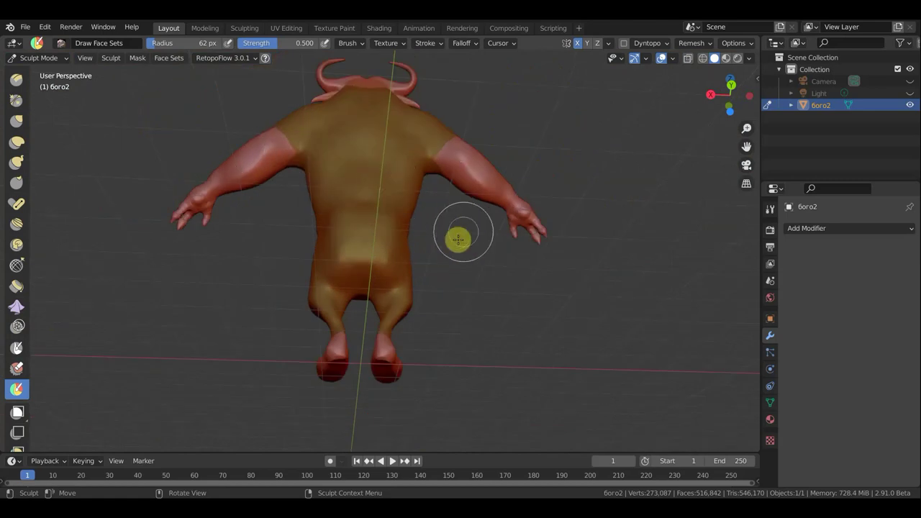
{"action": "mouse_move", "coordinate": [458, 238]}
{"action": "middle_mouse_down"}
{"action": "mouse_move", "coordinate": [350, 283]}
{"action": "mouse_move", "coordinate": [237, 291]}
{"action": "middle_mouse_up"}
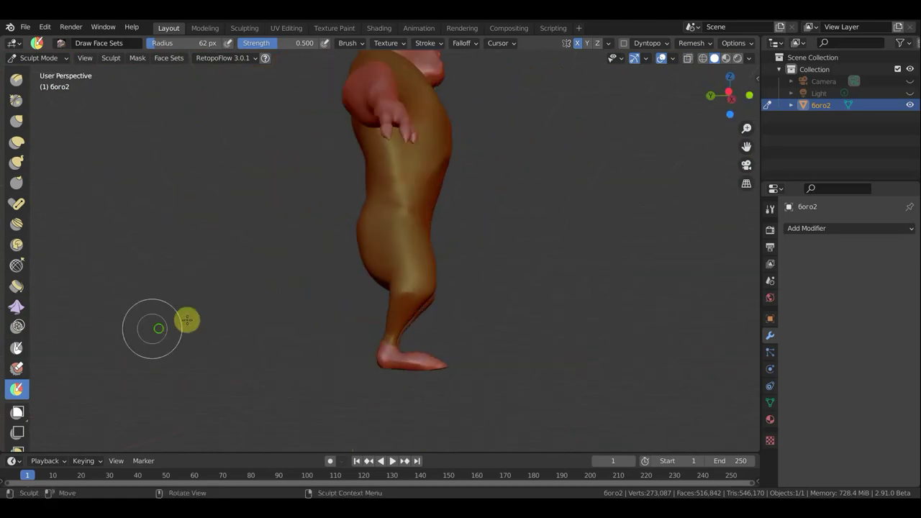
{"action": "mouse_move", "coordinate": [187, 320]}
{"action": "middle_mouse_down"}
{"action": "mouse_move", "coordinate": [335, 323]}
{"action": "mouse_move", "coordinate": [295, 344]}
{"action": "middle_mouse_up"}
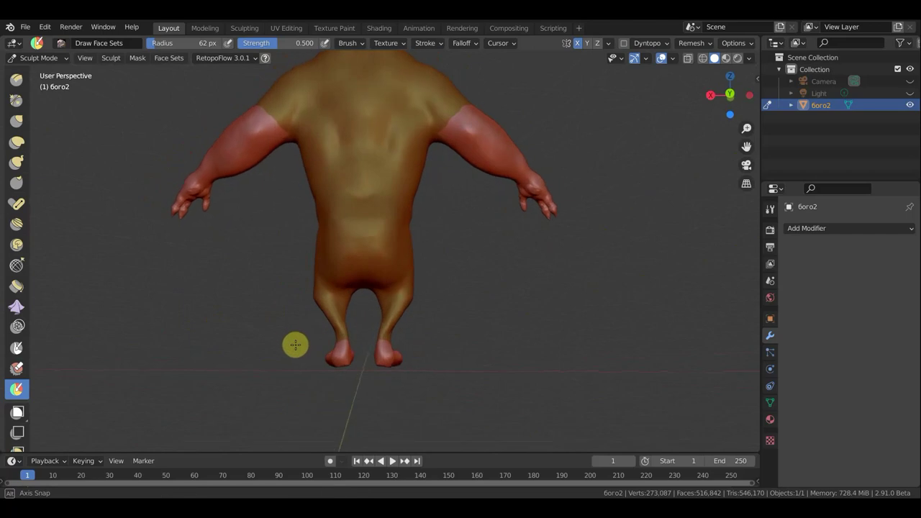
{"action": "key", "text": "f"}
{"action": "left_click", "coordinate": [348, 218]}
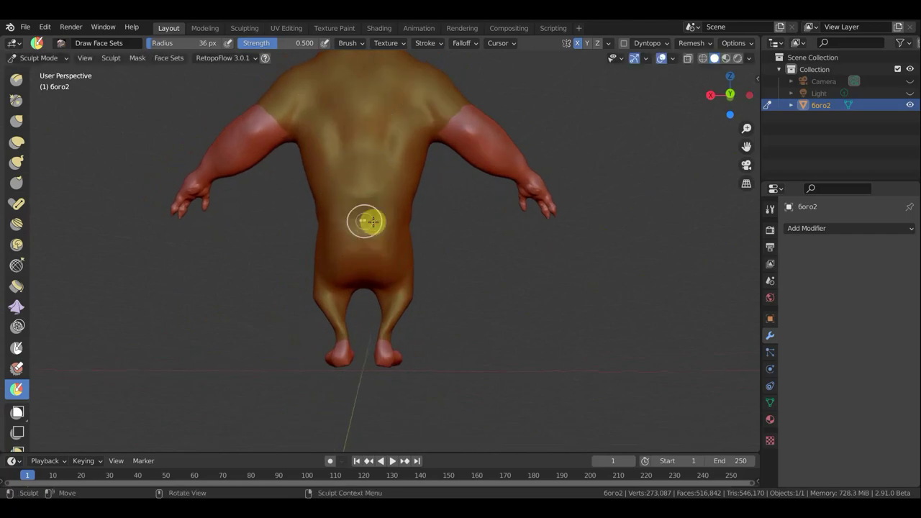
{"action": "middle_click_drag", "start_coordinate": [418, 115], "coordinate": [400, 51]}
{"action": "scroll", "coordinate": [291, 217], "scroll_direction": "up", "scroll_amount": 3}
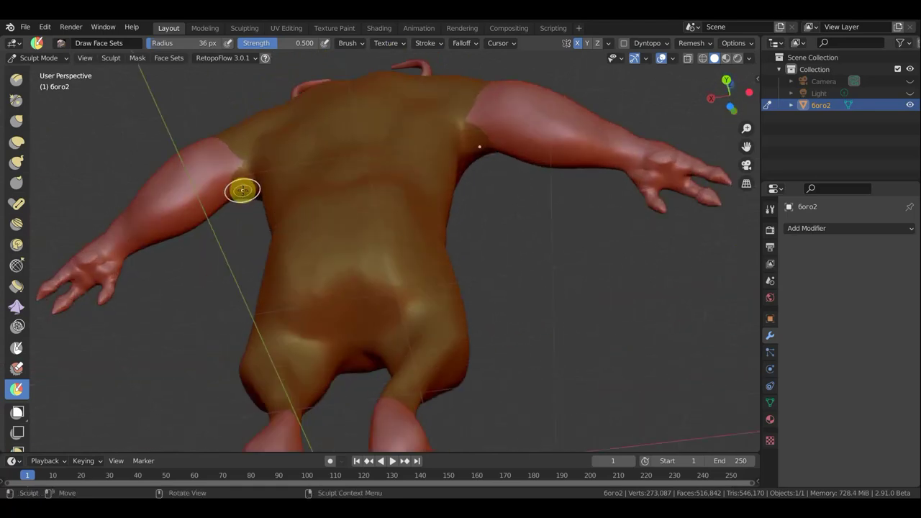
{"action": "mouse_move", "coordinate": [246, 192]}
{"action": "left_mouse_down"}
{"action": "mouse_move", "coordinate": [230, 160]}
{"action": "mouse_move", "coordinate": [253, 263]}
{"action": "left_mouse_up"}
{"action": "mouse_move", "coordinate": [252, 263]}
{"action": "middle_mouse_down"}
{"action": "mouse_move", "coordinate": [281, 364]}
{"action": "mouse_move", "coordinate": [269, 321]}
{"action": "mouse_move", "coordinate": [327, 350]}
{"action": "mouse_move", "coordinate": [353, 319]}
{"action": "mouse_move", "coordinate": [294, 156]}
{"action": "middle_mouse_up"}
{"action": "left_click_drag", "start_coordinate": [294, 156], "coordinate": [280, 146]}
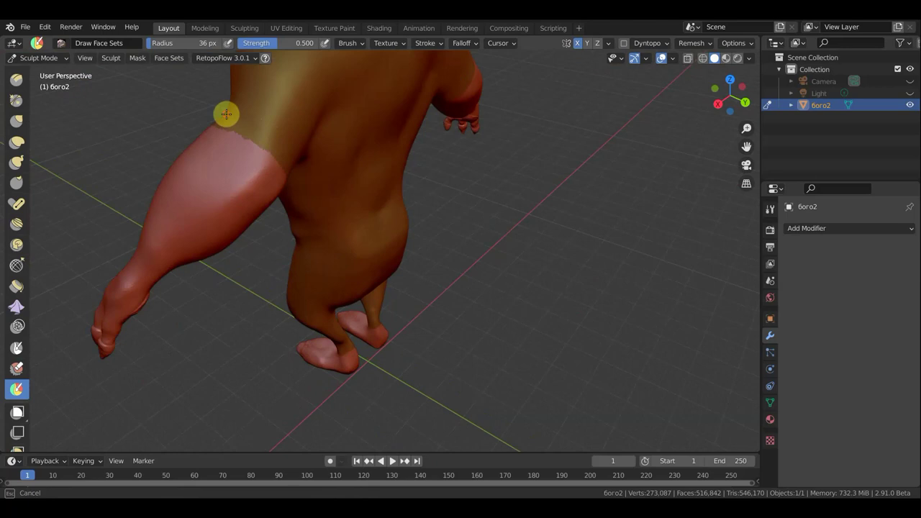
{"action": "middle_click_drag", "start_coordinate": [323, 164], "coordinate": [468, 160]}
Step: Orbit around the whole body to check the shirt face set, ending in front view
{"action": "scroll", "coordinate": [560, 109], "scroll_direction": "down", "scroll_amount": 3}
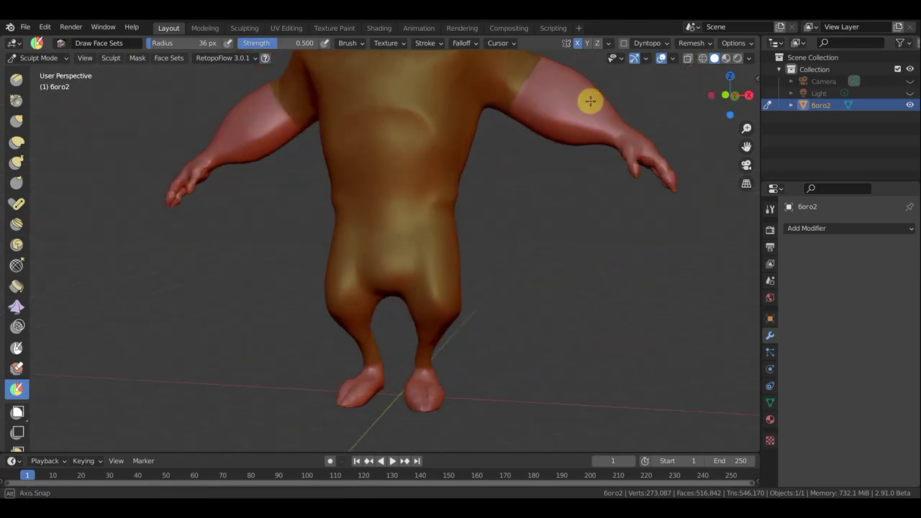
{"action": "middle_click_drag", "start_coordinate": [590, 98], "coordinate": [701, 117]}
{"action": "scroll", "coordinate": [513, 184], "scroll_direction": "up", "scroll_amount": 4}
{"action": "mouse_move", "coordinate": [512, 184]}
{"action": "middle_mouse_down"}
{"action": "mouse_move", "coordinate": [530, 213]}
{"action": "mouse_move", "coordinate": [403, 201]}
{"action": "mouse_move", "coordinate": [353, 166]}
{"action": "mouse_move", "coordinate": [358, 123]}
{"action": "mouse_move", "coordinate": [515, 158]}
{"action": "mouse_move", "coordinate": [590, 129]}
{"action": "mouse_move", "coordinate": [533, 182]}
{"action": "middle_mouse_up"}
{"action": "scroll", "coordinate": [533, 182], "scroll_direction": "down", "scroll_amount": 3}
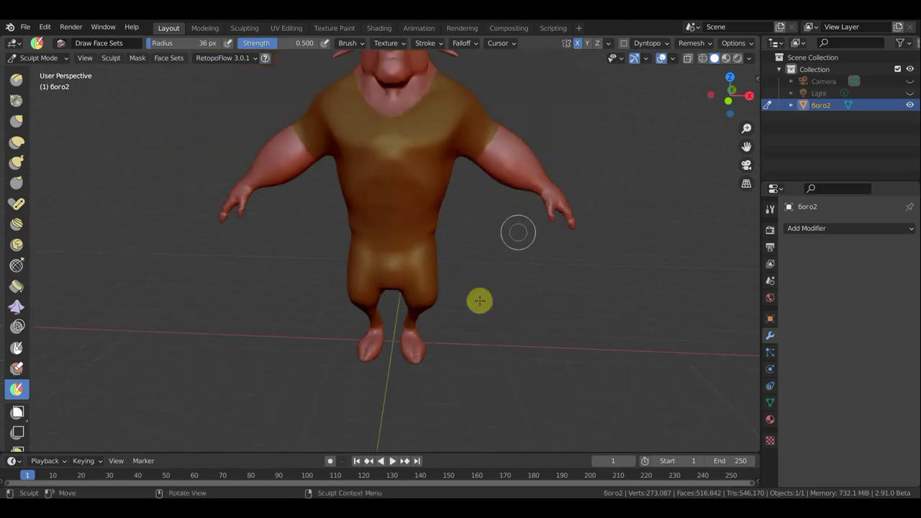
{"action": "key", "text": "KP_1"}
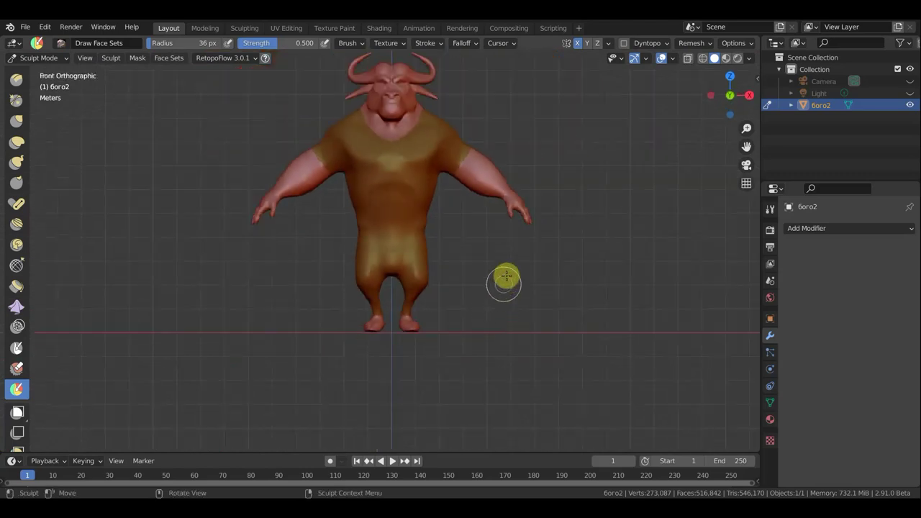
{"action": "mouse_move", "coordinate": [499, 298]}
{"action": "middle_mouse_down", "text": "shift"}
{"action": "mouse_move", "coordinate": [475, 368]}
{"action": "mouse_move", "coordinate": [468, 345]}
{"action": "middle_mouse_up", "text": "shift"}
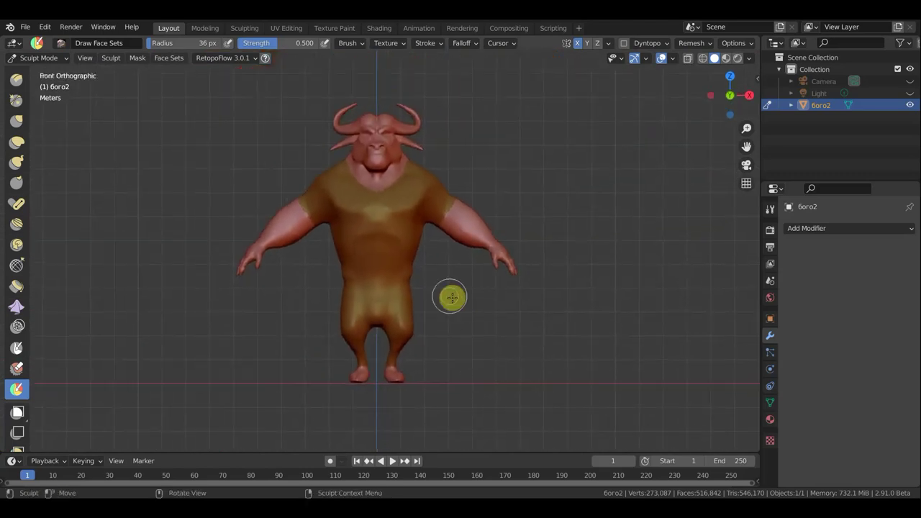
Step: Extract the shirt face set into a separate 0.01 m thick object named Mesh
{"action": "left_click", "coordinate": [167, 61]}
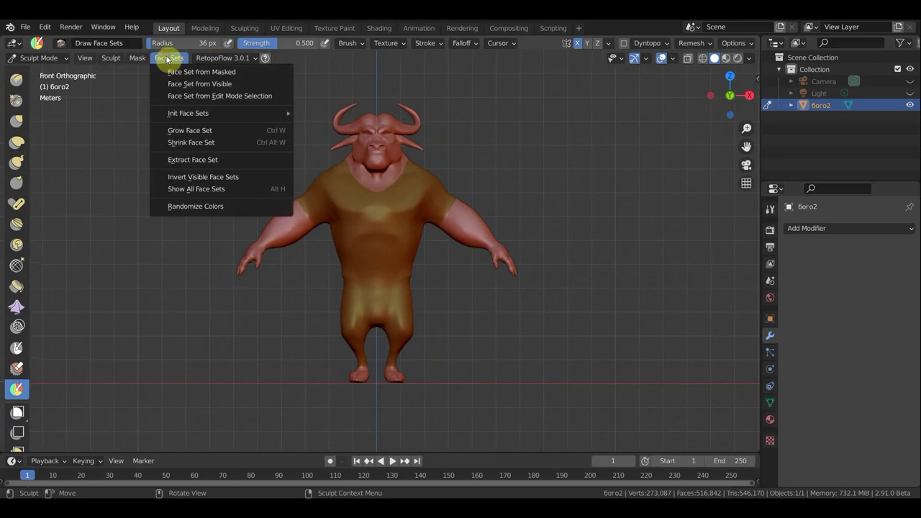
{"action": "left_click", "coordinate": [193, 161]}
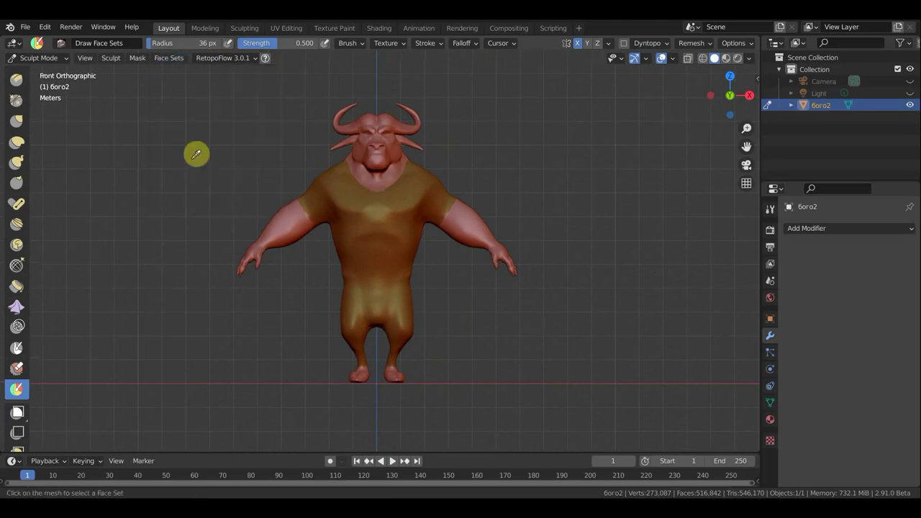
{"action": "left_click", "coordinate": [365, 220]}
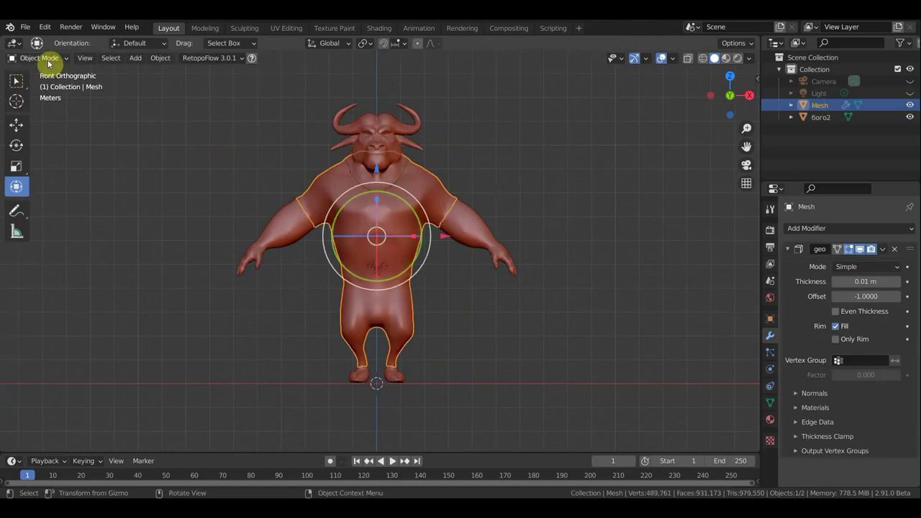
{"action": "left_click", "coordinate": [16, 83]}
{"action": "scroll", "coordinate": [311, 191], "scroll_direction": "up", "scroll_amount": 2}
{"action": "scroll", "coordinate": [364, 203], "scroll_direction": "up", "scroll_amount": 3}
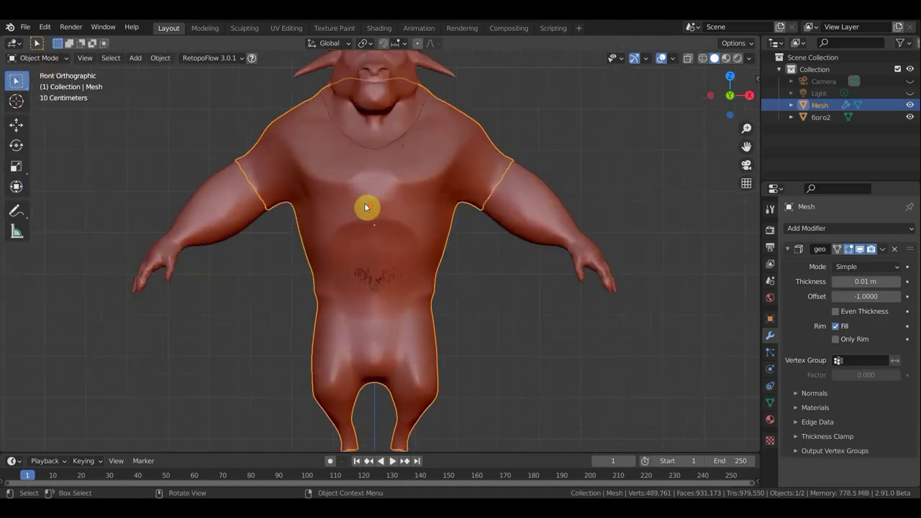
{"action": "scroll", "coordinate": [366, 207], "scroll_direction": "up", "scroll_amount": 3}
{"action": "scroll", "coordinate": [370, 216], "scroll_direction": "up", "scroll_amount": 2}
{"action": "scroll", "coordinate": [376, 227], "scroll_direction": "down", "scroll_amount": 3}
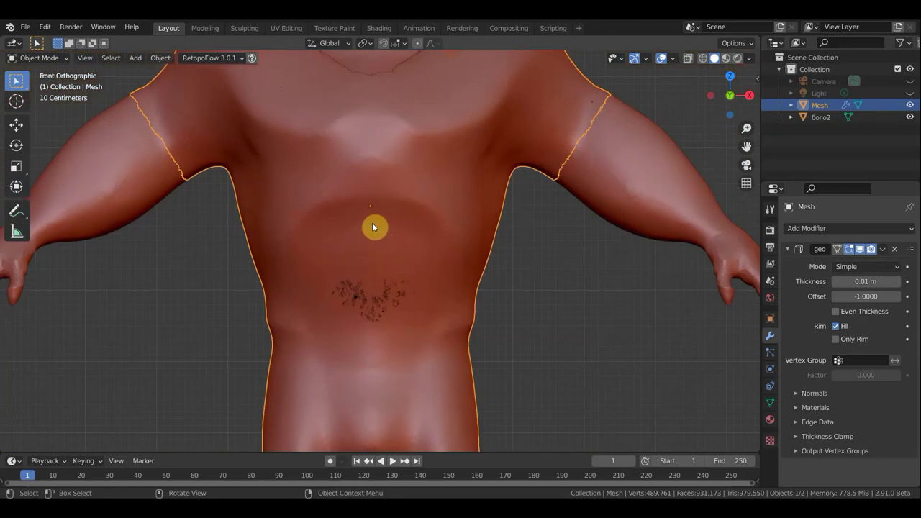
{"action": "scroll", "coordinate": [371, 225], "scroll_direction": "down", "scroll_amount": 2}
{"action": "scroll", "coordinate": [367, 225], "scroll_direction": "down", "scroll_amount": 3}
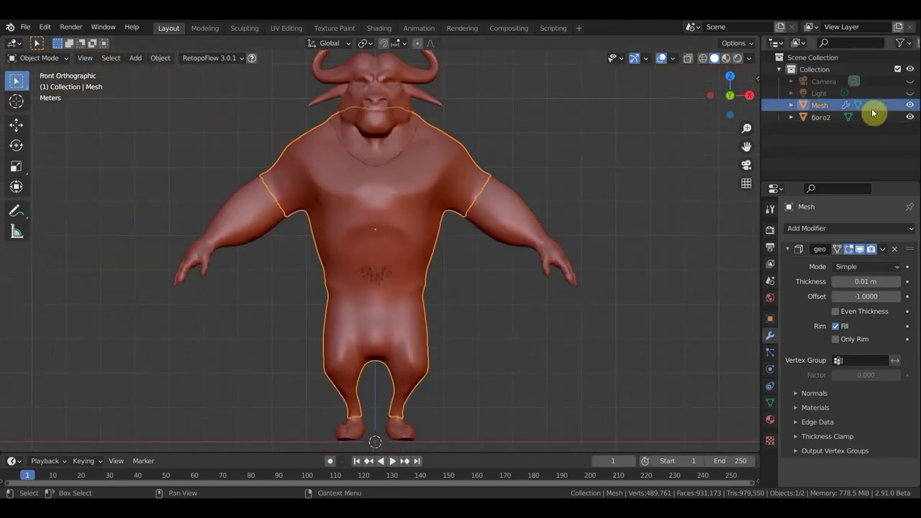
Step: Hide the бого2 body and inspect the extracted shirt from several angles
{"action": "left_click", "coordinate": [909, 118]}
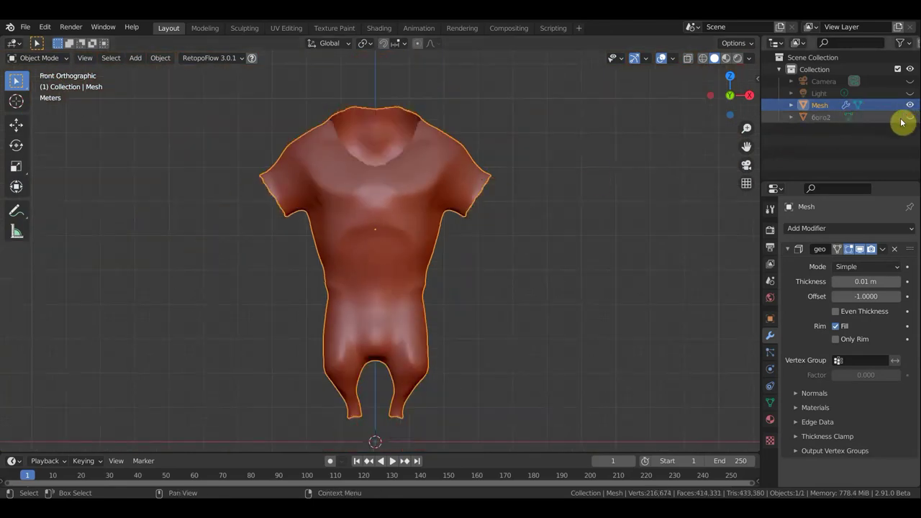
{"action": "mouse_move", "coordinate": [591, 225]}
{"action": "middle_mouse_down"}
{"action": "mouse_move", "coordinate": [518, 302]}
{"action": "mouse_move", "coordinate": [477, 300]}
{"action": "mouse_move", "coordinate": [564, 280]}
{"action": "mouse_move", "coordinate": [623, 237]}
{"action": "mouse_move", "coordinate": [617, 232]}
{"action": "middle_mouse_up"}
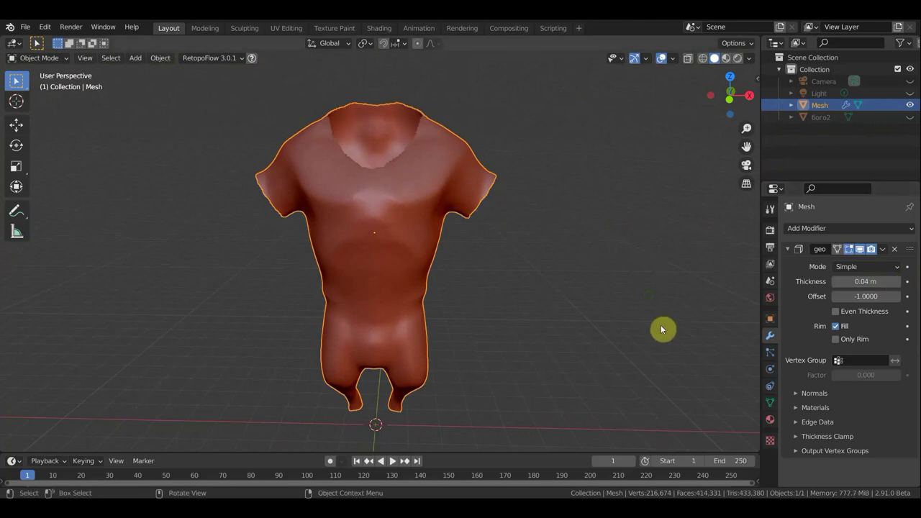
{"action": "mouse_move", "coordinate": [662, 329]}
{"action": "middle_mouse_down"}
{"action": "mouse_move", "coordinate": [729, 364]}
{"action": "mouse_move", "coordinate": [10, 345]}
{"action": "mouse_move", "coordinate": [1, 306]}
{"action": "middle_mouse_up"}
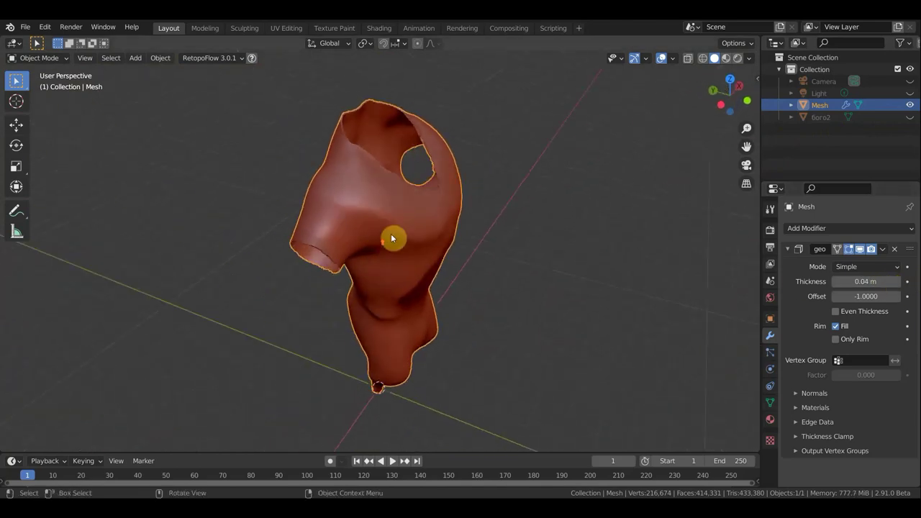
{"action": "scroll", "coordinate": [526, 201], "scroll_direction": "up", "scroll_amount": 4}
{"action": "scroll", "coordinate": [526, 209], "scroll_direction": "down", "scroll_amount": 2}
{"action": "scroll", "coordinate": [536, 194], "scroll_direction": "up", "scroll_amount": 2}
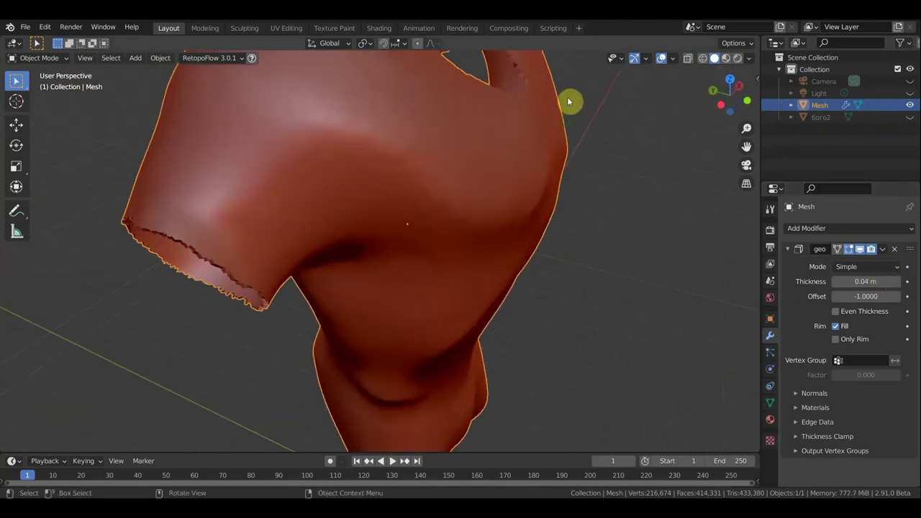
{"action": "mouse_move", "coordinate": [567, 100]}
{"action": "middle_mouse_down"}
{"action": "mouse_move", "coordinate": [580, 80]}
{"action": "mouse_move", "coordinate": [672, 166]}
{"action": "middle_mouse_up"}
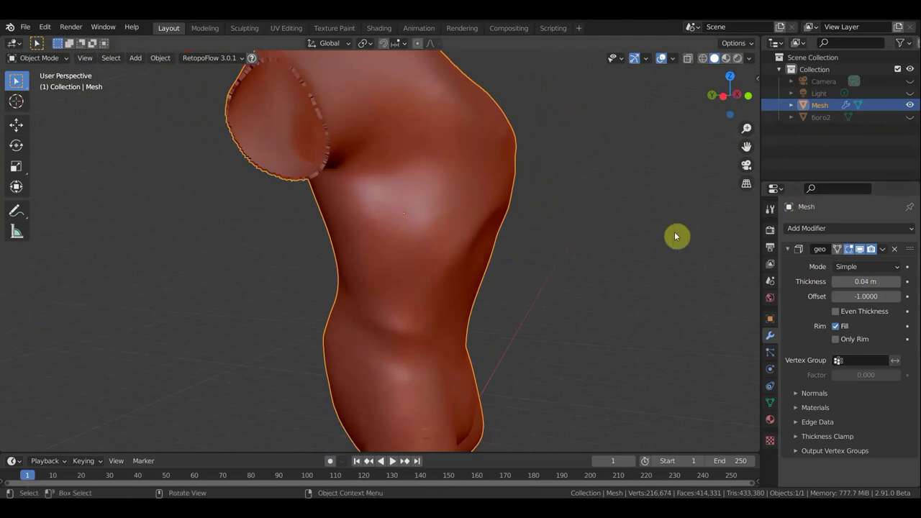
{"action": "middle_click_drag", "start_coordinate": [677, 236], "coordinate": [773, 263]}
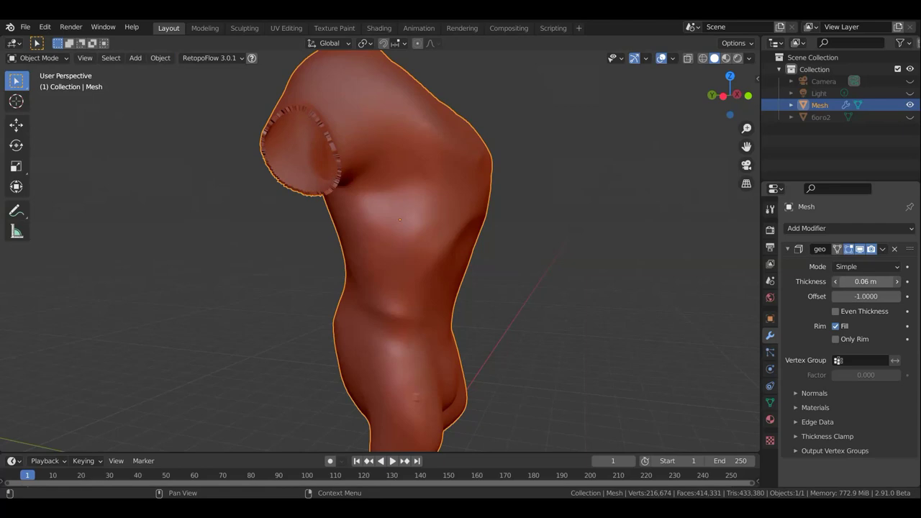
Step: Apply the 0.06 m Solidify modifier to make the shirt's thickness permanent
{"action": "left_click", "coordinate": [883, 248]}
{"action": "left_click", "coordinate": [839, 266]}
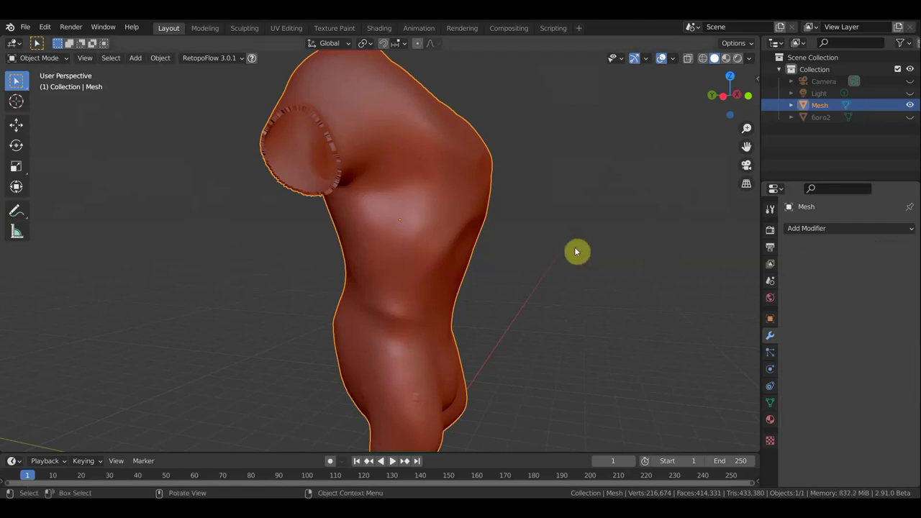
{"action": "scroll", "coordinate": [574, 247], "scroll_direction": "down", "scroll_amount": 4}
{"action": "mouse_move", "coordinate": [575, 246]}
{"action": "middle_mouse_down", "text": "alt"}
{"action": "mouse_move", "coordinate": [428, 270]}
{"action": "mouse_move", "coordinate": [439, 260]}
{"action": "middle_mouse_up", "text": "alt"}
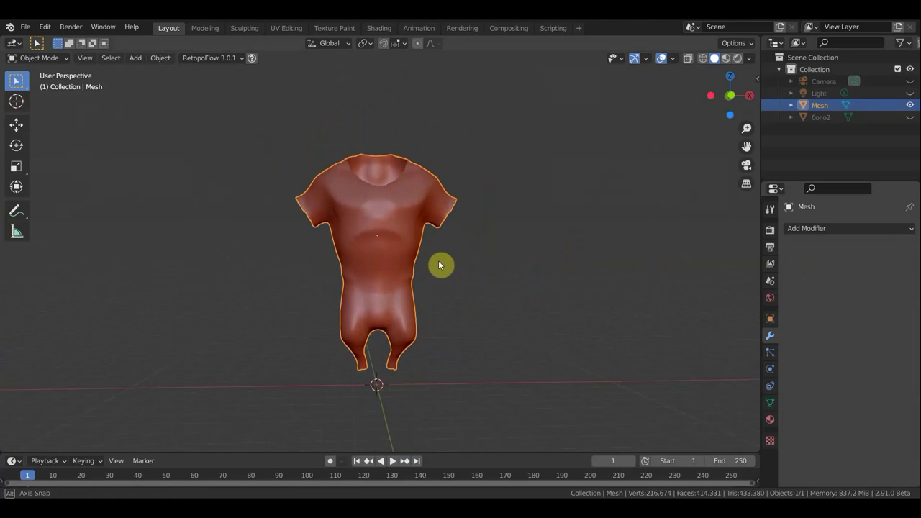
{"action": "left_click", "coordinate": [821, 230]}
{"action": "left_click", "coordinate": [587, 220]}
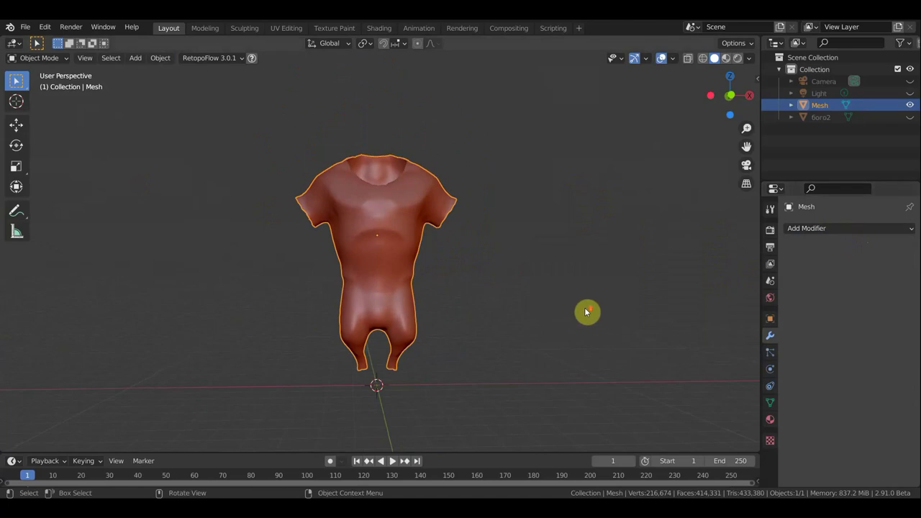
Step: Shade the shirt mesh smooth and view it from the front
{"action": "scroll", "coordinate": [587, 312], "scroll_direction": "up", "scroll_amount": 4}
{"action": "right_click", "coordinate": [403, 253]}
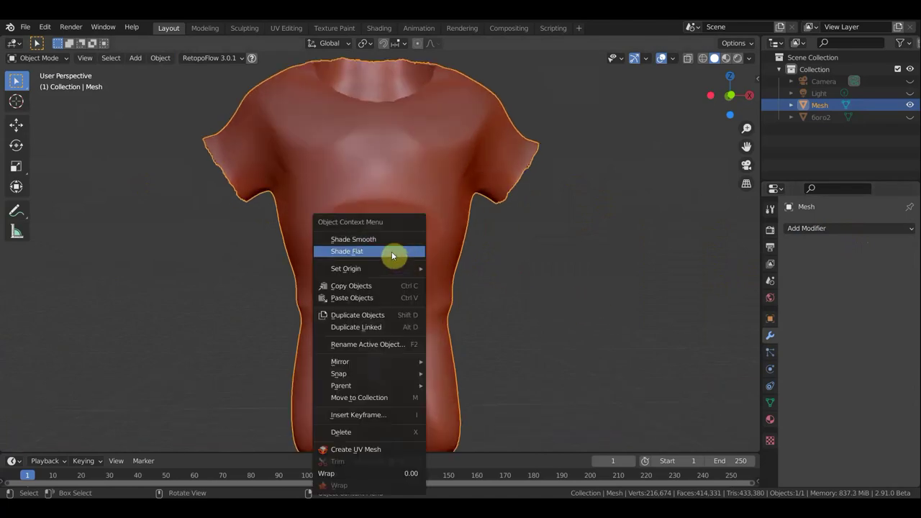
{"action": "left_click", "coordinate": [388, 238]}
{"action": "scroll", "coordinate": [477, 246], "scroll_direction": "down", "scroll_amount": 2}
{"action": "scroll", "coordinate": [479, 250], "scroll_direction": "down", "scroll_amount": 2}
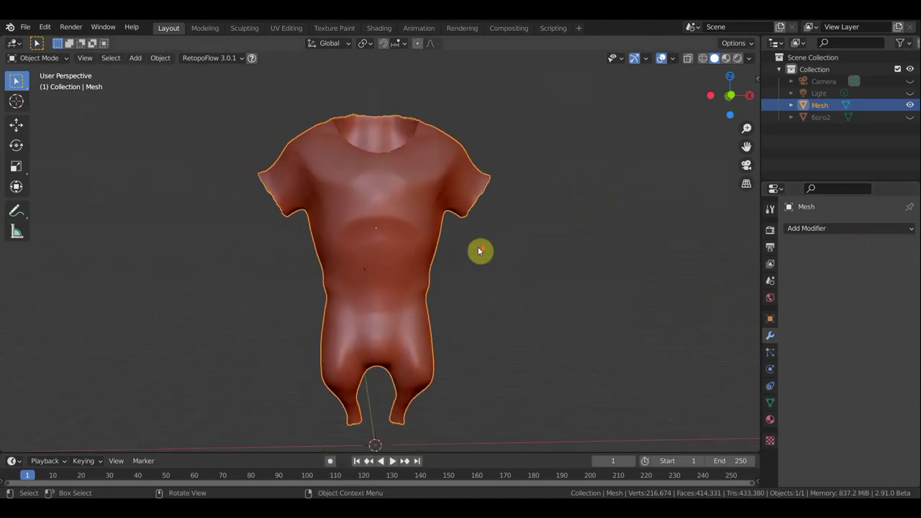
{"action": "middle_click_drag", "start_coordinate": [479, 250], "coordinate": [504, 270]}
{"action": "key", "text": "KP_1"}
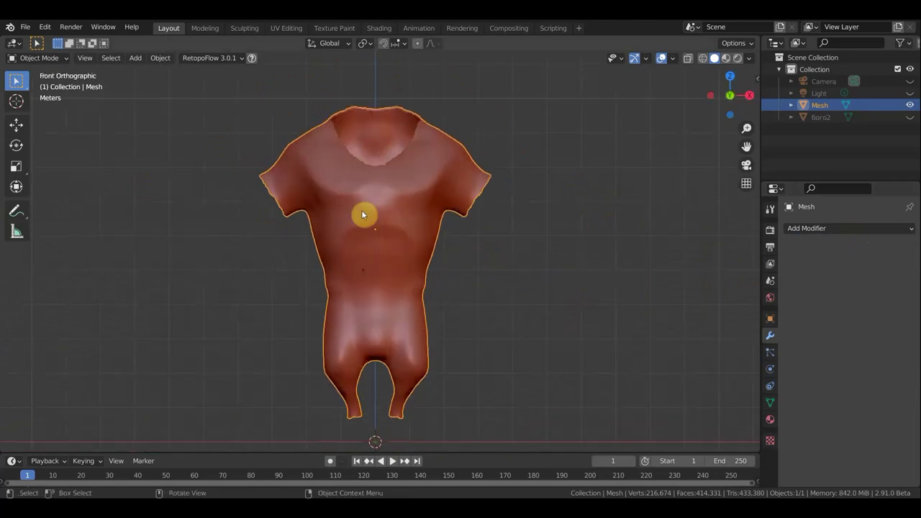
{"action": "scroll", "coordinate": [362, 214], "scroll_direction": "down", "scroll_amount": 1}
Step: Switch the shirt to Sculpt Mode and enlarge the brush radius to 95 px
{"action": "left_click", "coordinate": [41, 59]}
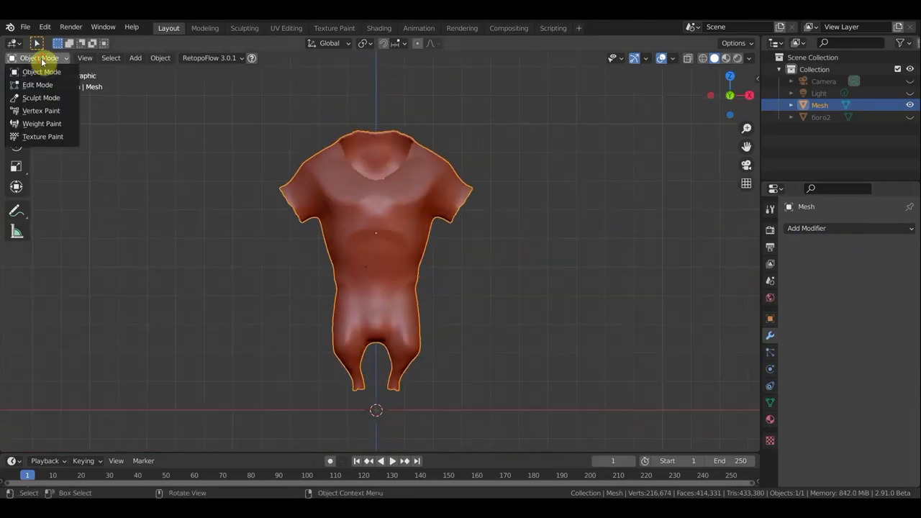
{"action": "left_click", "coordinate": [41, 98]}
{"action": "scroll", "coordinate": [248, 153], "scroll_direction": "up", "scroll_amount": 2}
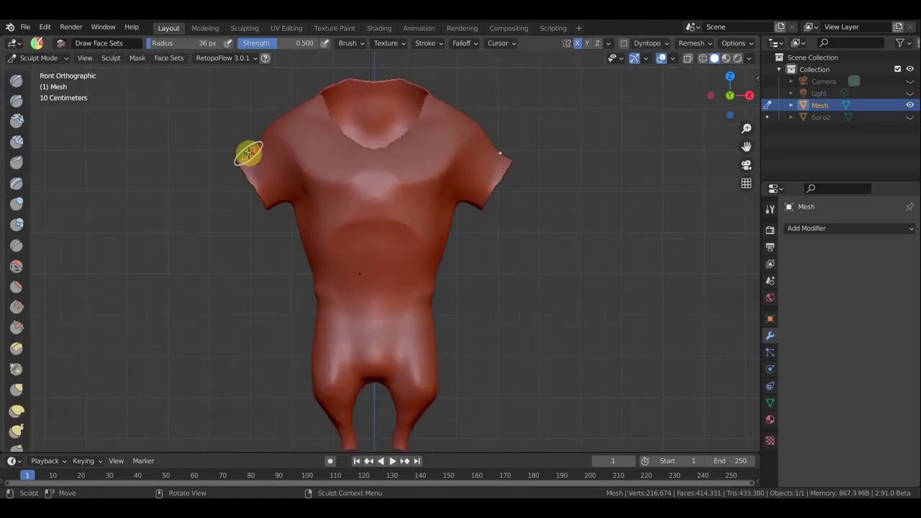
{"action": "key", "text": "f"}
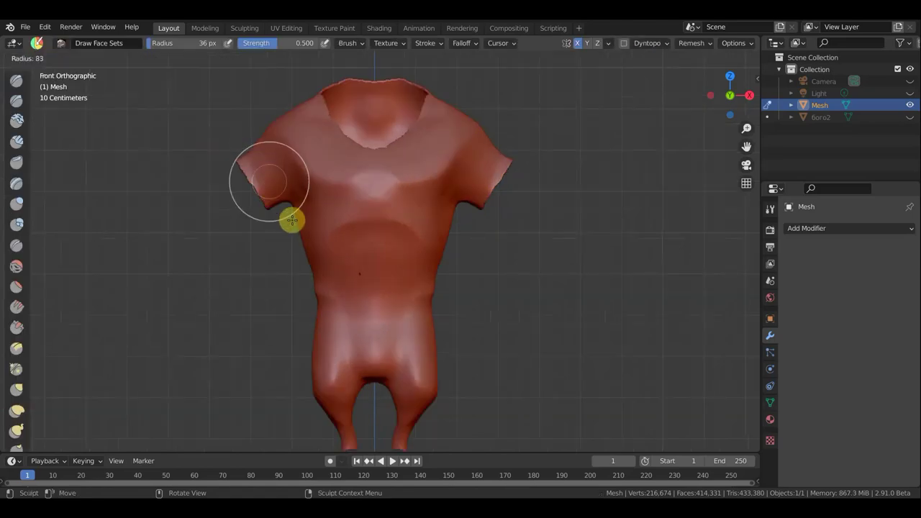
{"action": "left_click", "coordinate": [297, 226]}
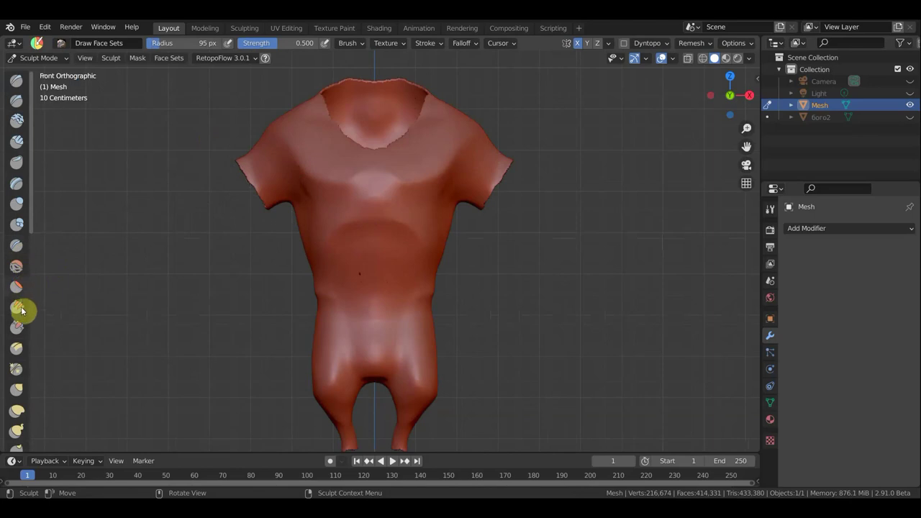
{"action": "scroll", "coordinate": [21, 311], "scroll_direction": "down", "scroll_amount": 2}
{"action": "scroll", "coordinate": [11, 295], "scroll_direction": "up", "scroll_amount": 2}
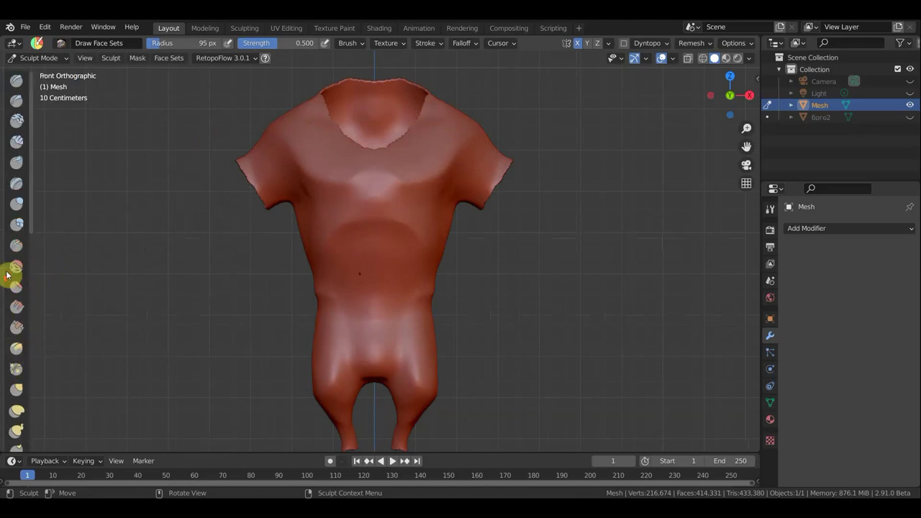
Step: Inflate the shirt over the shoulders, collar, belly and legs with the Inflate/Deflate brush
{"action": "left_click", "coordinate": [17, 205]}
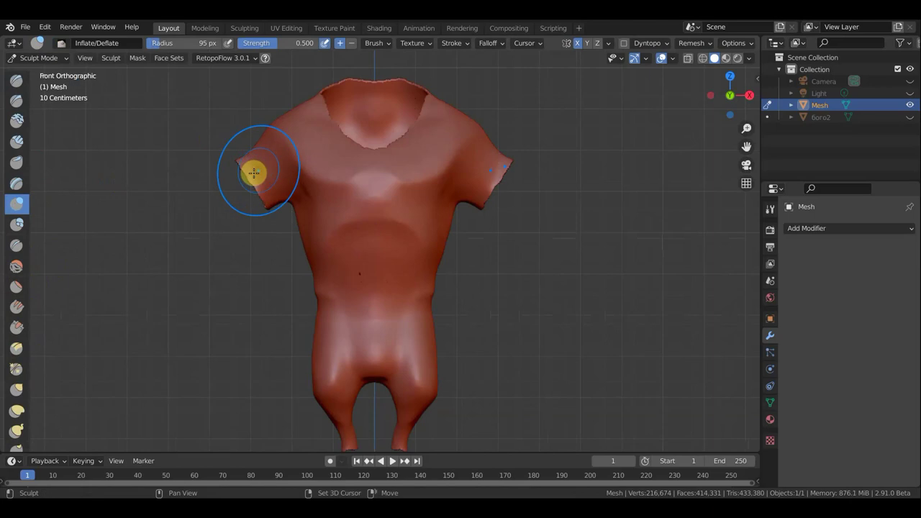
{"action": "mouse_move", "coordinate": [254, 172]}
{"action": "left_mouse_down"}
{"action": "mouse_move", "coordinate": [370, 191]}
{"action": "mouse_move", "coordinate": [387, 207]}
{"action": "left_mouse_up"}
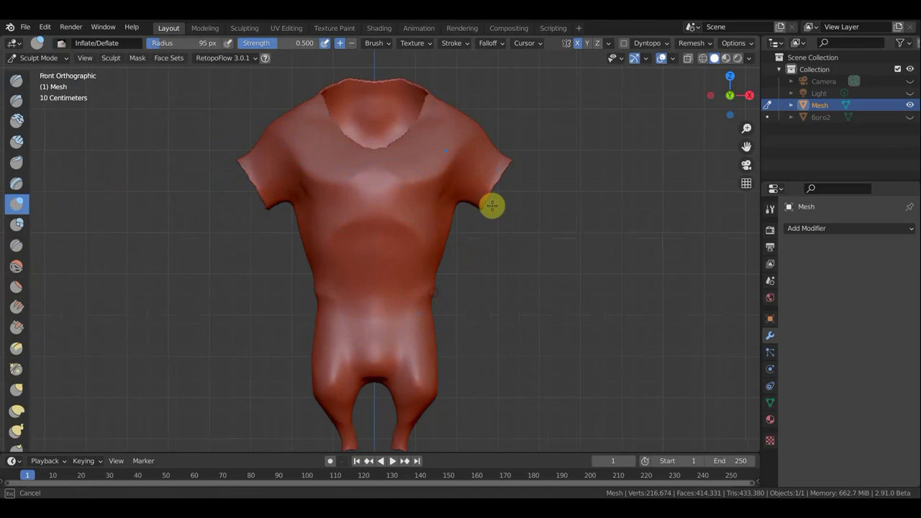
{"action": "mouse_move", "coordinate": [491, 206]}
{"action": "left_mouse_down"}
{"action": "mouse_move", "coordinate": [444, 154]}
{"action": "mouse_move", "coordinate": [393, 137]}
{"action": "mouse_move", "coordinate": [418, 122]}
{"action": "mouse_move", "coordinate": [410, 86]}
{"action": "left_mouse_up"}
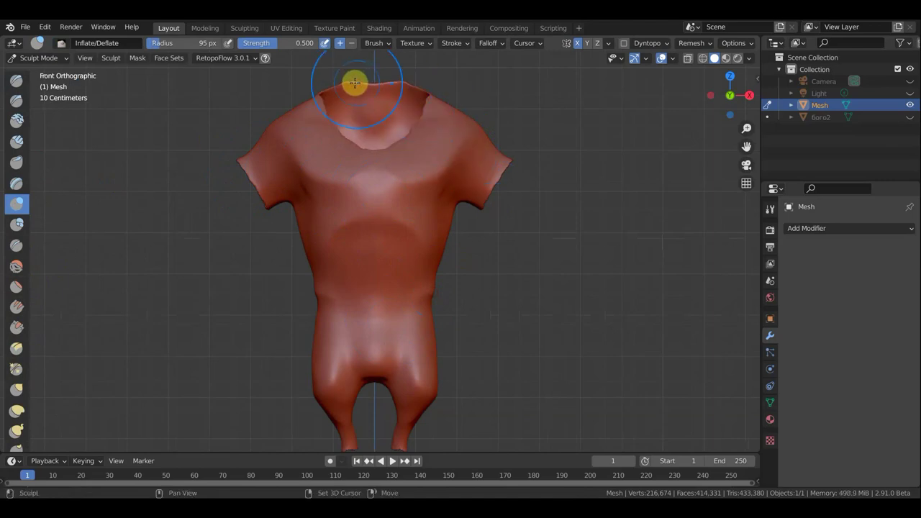
{"action": "mouse_move", "coordinate": [581, 218]}
{"action": "middle_mouse_down"}
{"action": "mouse_move", "coordinate": [465, 269]}
{"action": "mouse_move", "coordinate": [279, 282]}
{"action": "mouse_move", "coordinate": [298, 205]}
{"action": "middle_mouse_up"}
{"action": "mouse_move", "coordinate": [297, 206]}
{"action": "left_mouse_down"}
{"action": "mouse_move", "coordinate": [261, 169]}
{"action": "mouse_move", "coordinate": [411, 156]}
{"action": "mouse_move", "coordinate": [357, 195]}
{"action": "left_mouse_up"}
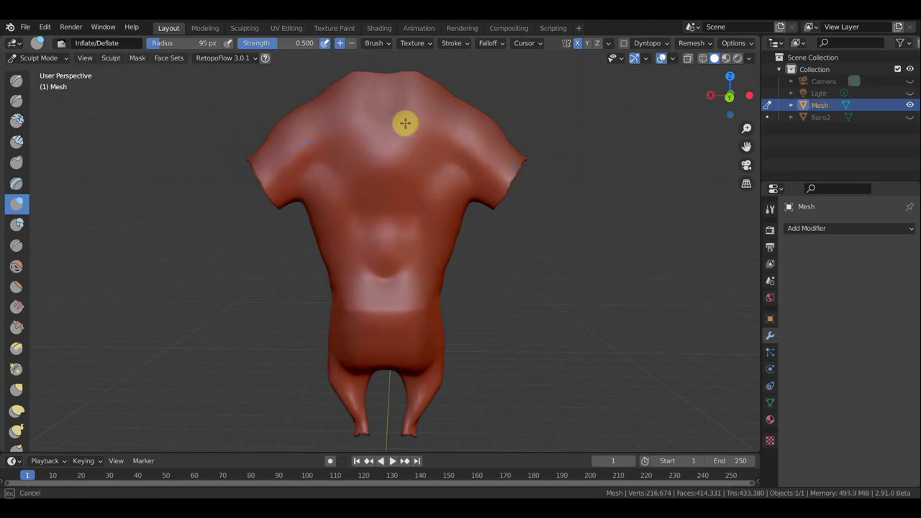
{"action": "left_click_drag", "start_coordinate": [385, 242], "coordinate": [399, 299]}
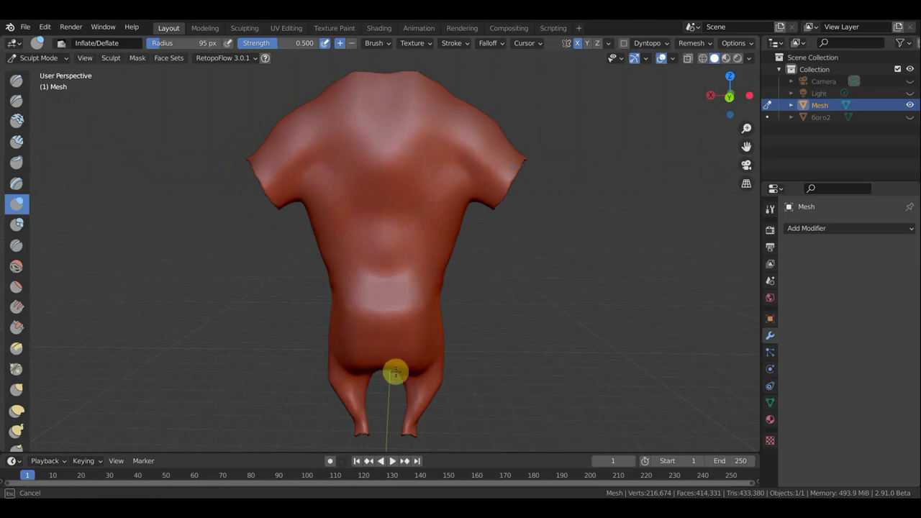
{"action": "mouse_move", "coordinate": [381, 423]}
{"action": "left_mouse_down"}
{"action": "mouse_move", "coordinate": [415, 422]}
{"action": "mouse_move", "coordinate": [429, 353]}
{"action": "left_mouse_up"}
{"action": "mouse_move", "coordinate": [603, 286]}
{"action": "middle_mouse_down"}
{"action": "mouse_move", "coordinate": [491, 302]}
{"action": "mouse_move", "coordinate": [466, 251]}
{"action": "mouse_move", "coordinate": [334, 232]}
{"action": "mouse_move", "coordinate": [319, 220]}
{"action": "mouse_move", "coordinate": [406, 243]}
{"action": "mouse_move", "coordinate": [411, 276]}
{"action": "middle_mouse_up"}
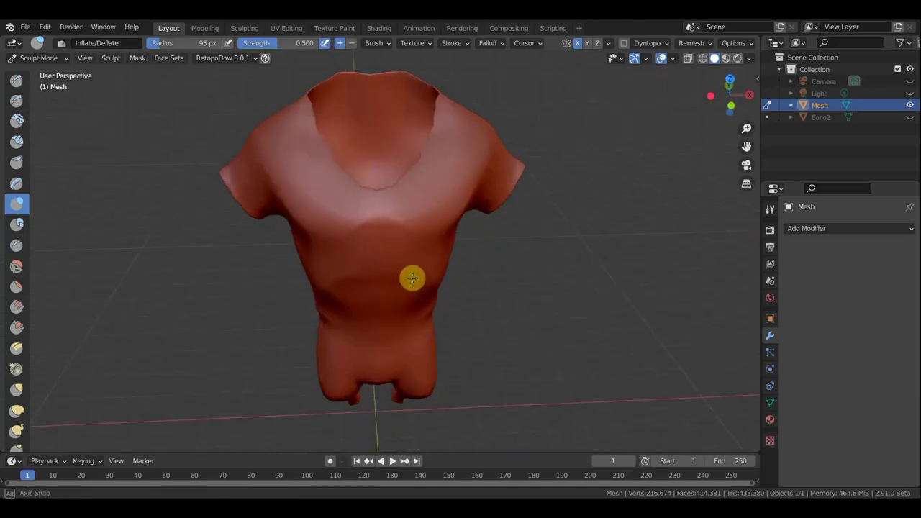
{"action": "key", "text": "KP_1"}
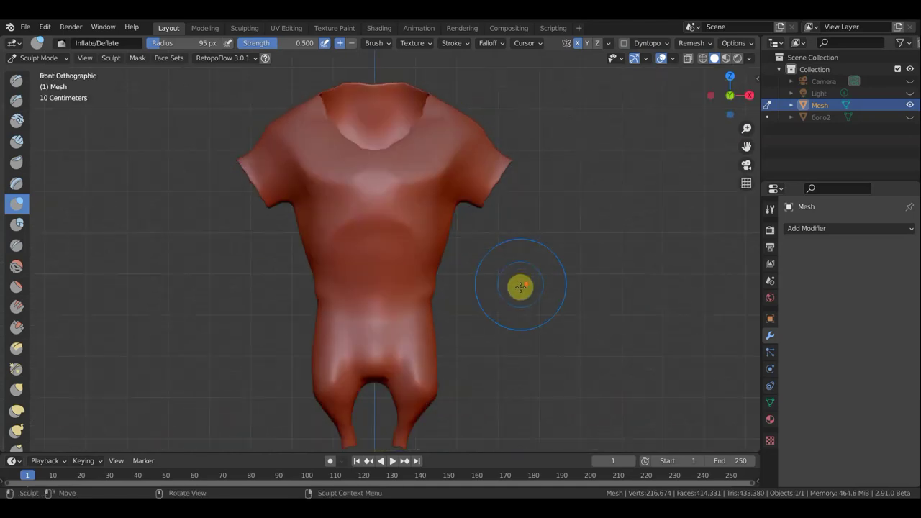
{"action": "scroll", "coordinate": [518, 282], "scroll_direction": "down", "scroll_amount": 2}
Step: Unhide the horned bull sculpt, orbit to inspect the shirt on its body, and open Add Modifier
{"action": "left_click", "coordinate": [909, 117]}
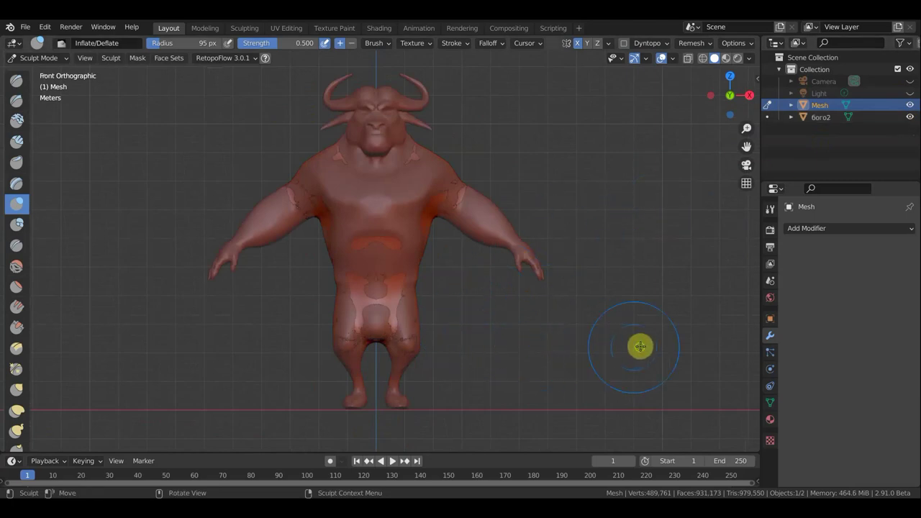
{"action": "scroll", "coordinate": [640, 345], "scroll_direction": "up", "scroll_amount": 3}
{"action": "mouse_move", "coordinate": [640, 346]}
{"action": "middle_mouse_down"}
{"action": "mouse_move", "coordinate": [510, 341]}
{"action": "mouse_move", "coordinate": [649, 356]}
{"action": "middle_mouse_up"}
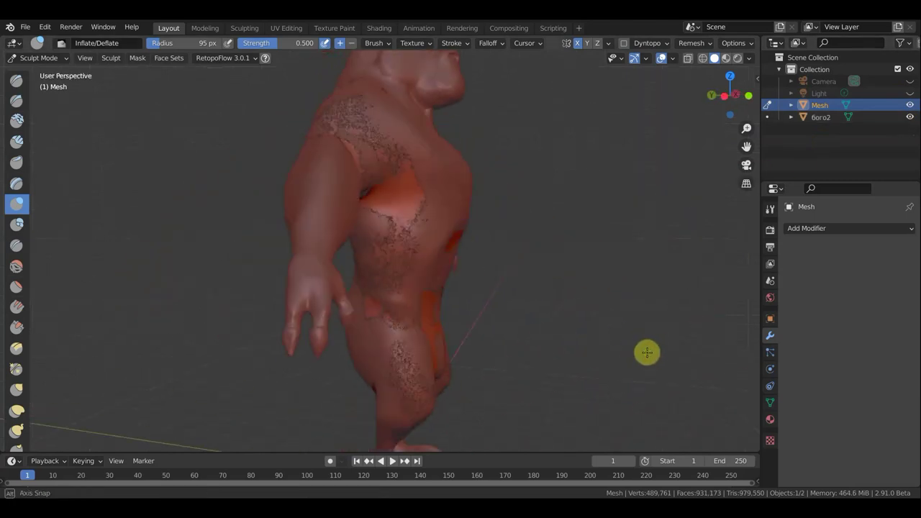
{"action": "mouse_move", "coordinate": [599, 338]}
{"action": "middle_mouse_down"}
{"action": "mouse_move", "coordinate": [496, 355]}
{"action": "mouse_move", "coordinate": [311, 360]}
{"action": "mouse_move", "coordinate": [423, 357]}
{"action": "middle_mouse_up"}
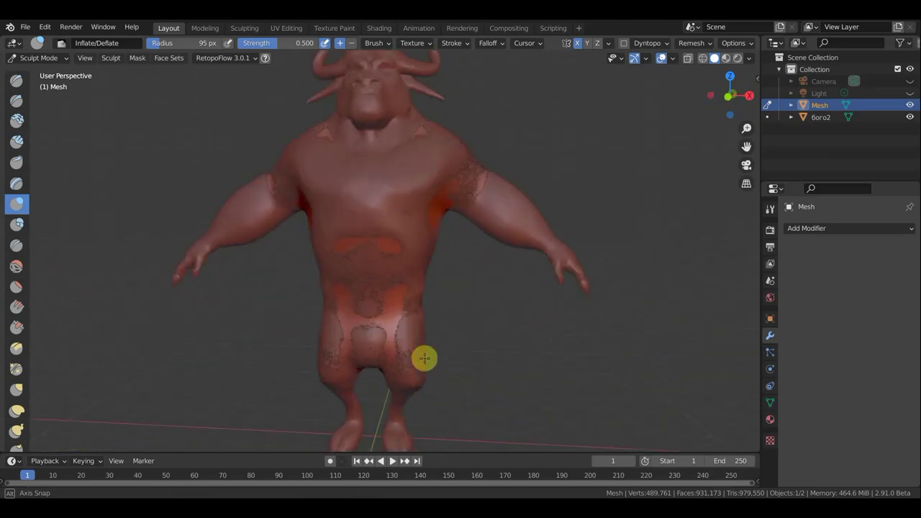
{"action": "mouse_move", "coordinate": [626, 357]}
{"action": "middle_mouse_down"}
{"action": "mouse_move", "coordinate": [530, 345]}
{"action": "mouse_move", "coordinate": [609, 354]}
{"action": "mouse_move", "coordinate": [677, 336]}
{"action": "middle_mouse_up"}
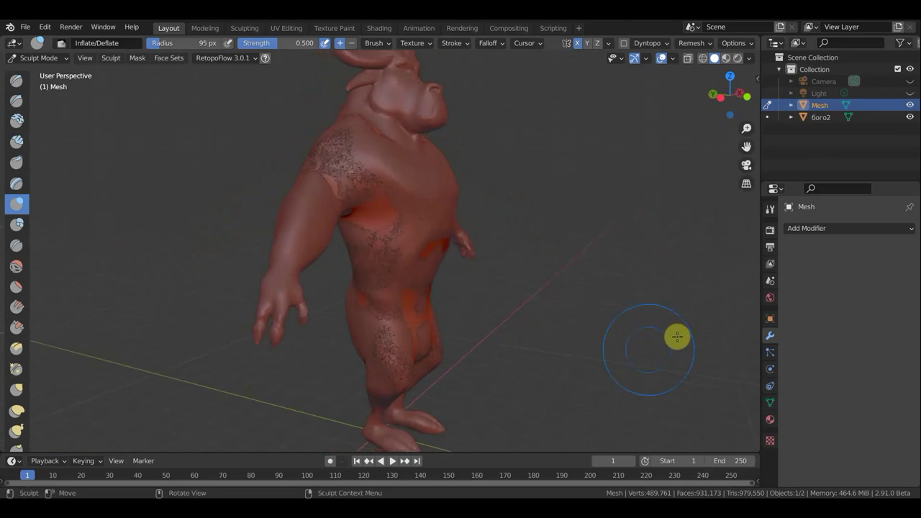
{"action": "left_click", "coordinate": [811, 231]}
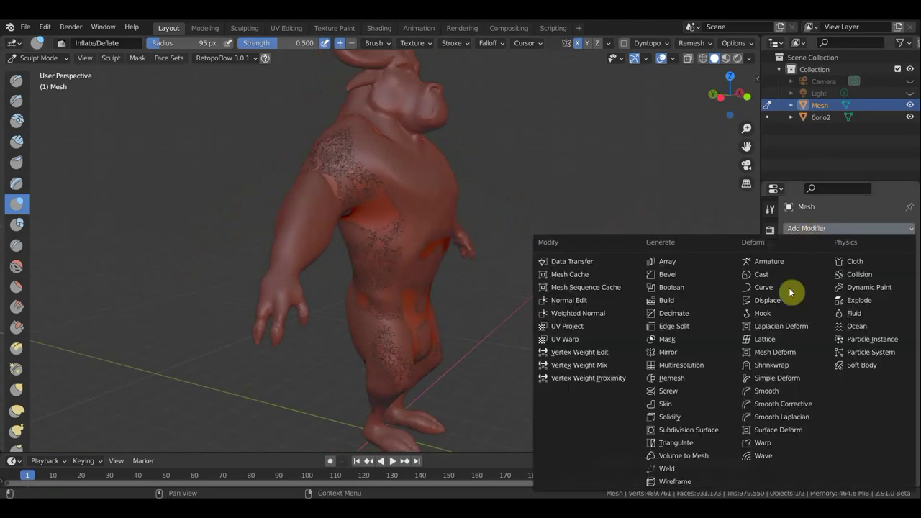
Step: Add a Solidify modifier to the shirt with a thickness of 0.08 m
{"action": "left_click", "coordinate": [689, 417]}
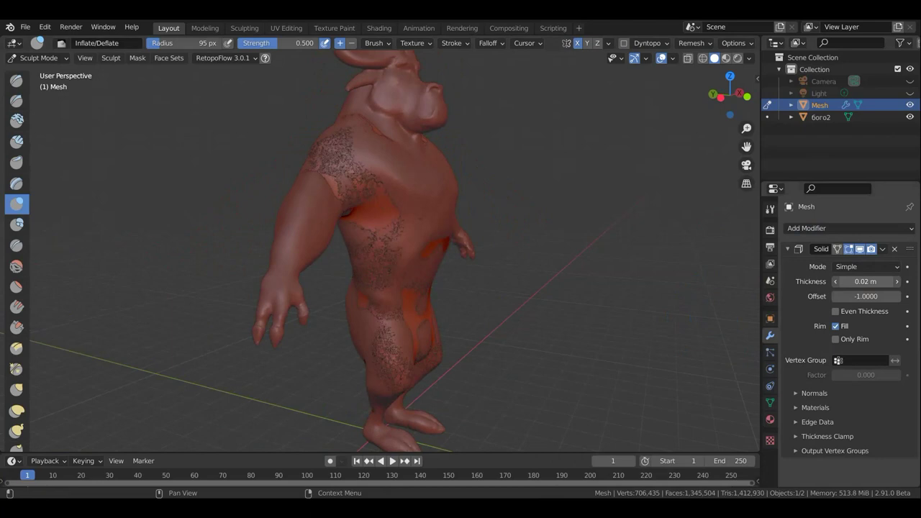
{"action": "mouse_move", "coordinate": [866, 281]}
{"action": "left_mouse_down"}
{"action": "mouse_move", "coordinate": [892, 281]}
{"action": "mouse_move", "coordinate": [853, 282]}
{"action": "left_mouse_up"}
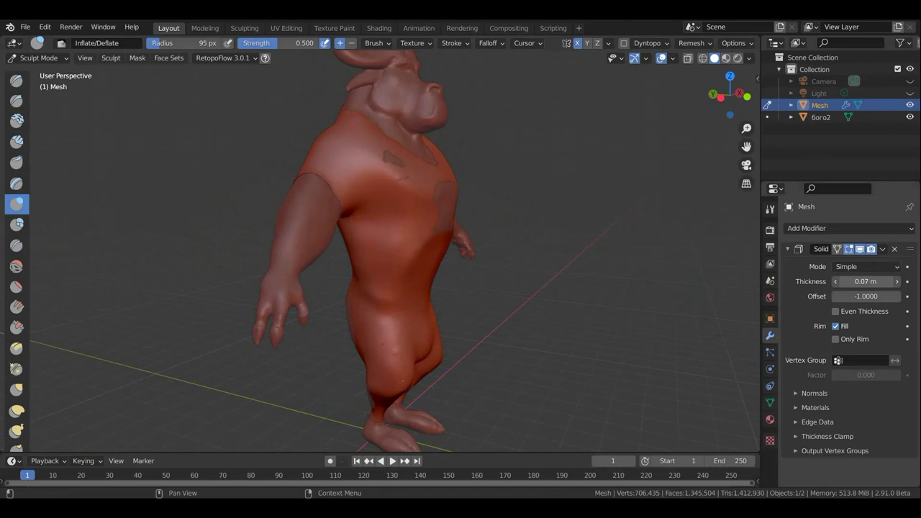
{"action": "left_click_drag", "start_coordinate": [866, 281], "coordinate": [871, 282]}
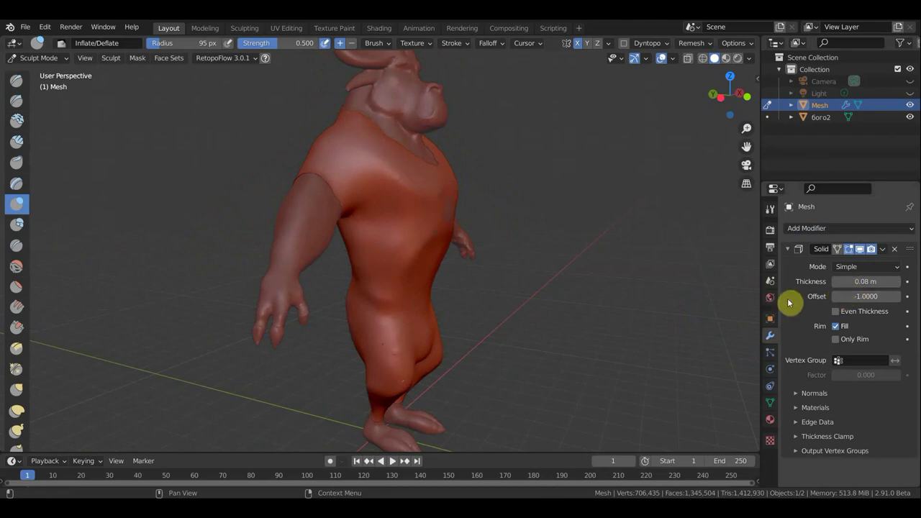
{"action": "mouse_move", "coordinate": [620, 298]}
{"action": "middle_mouse_down"}
{"action": "mouse_move", "coordinate": [532, 310]}
{"action": "mouse_move", "coordinate": [261, 312]}
{"action": "mouse_move", "coordinate": [349, 287]}
{"action": "middle_mouse_up"}
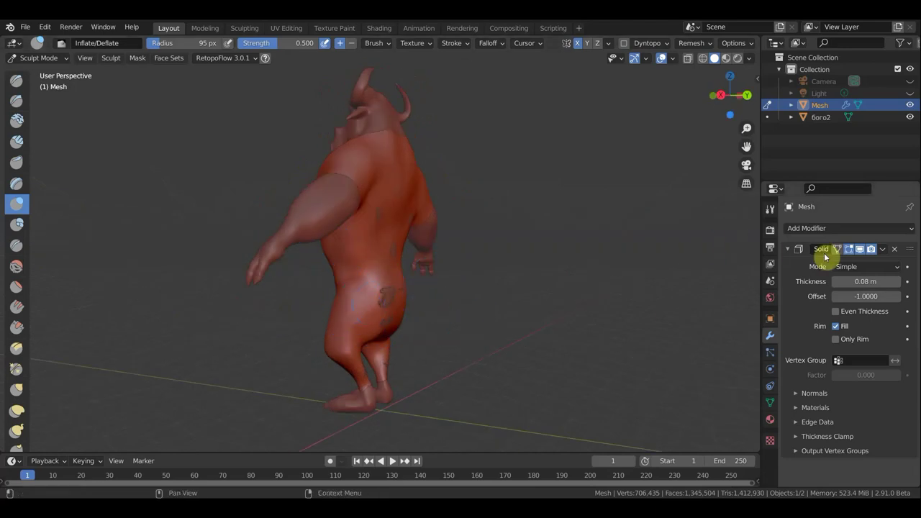
Step: Apply the Solidify modifier permanently and return to the front view
{"action": "left_click", "coordinate": [883, 250]}
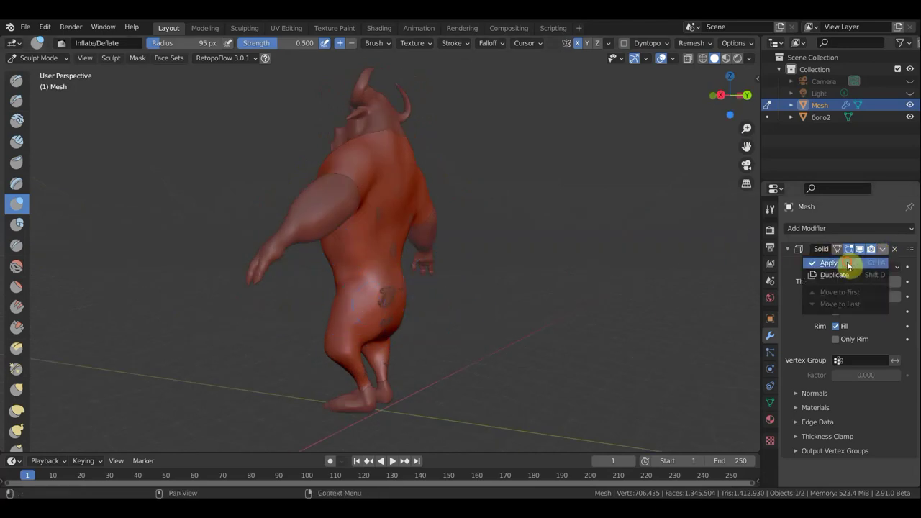
{"action": "key", "text": "Return"}
{"action": "mouse_move", "coordinate": [555, 276]}
{"action": "middle_mouse_down"}
{"action": "mouse_move", "coordinate": [669, 313]}
{"action": "mouse_move", "coordinate": [544, 306]}
{"action": "middle_mouse_up"}
{"action": "key", "text": "KP_1"}
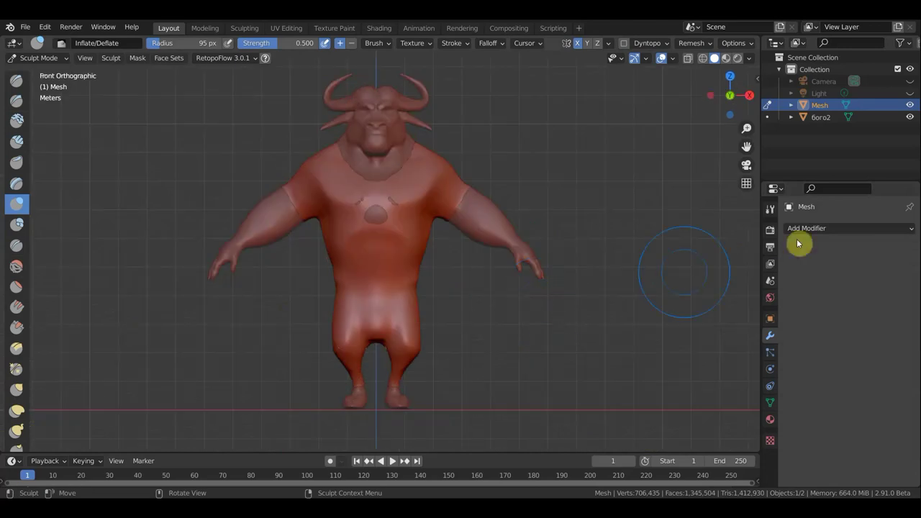
Step: Hide the bull sculpt and inspect the thickened shirt on its own from the front
{"action": "left_click", "coordinate": [910, 117]}
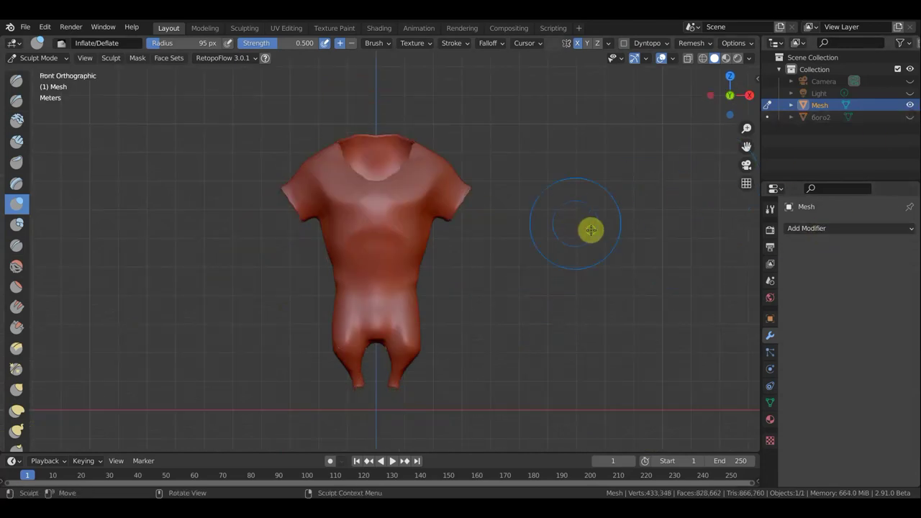
{"action": "mouse_move", "coordinate": [590, 230]}
{"action": "middle_mouse_down"}
{"action": "mouse_move", "coordinate": [705, 201]}
{"action": "mouse_move", "coordinate": [703, 212]}
{"action": "mouse_move", "coordinate": [631, 236]}
{"action": "middle_mouse_up"}
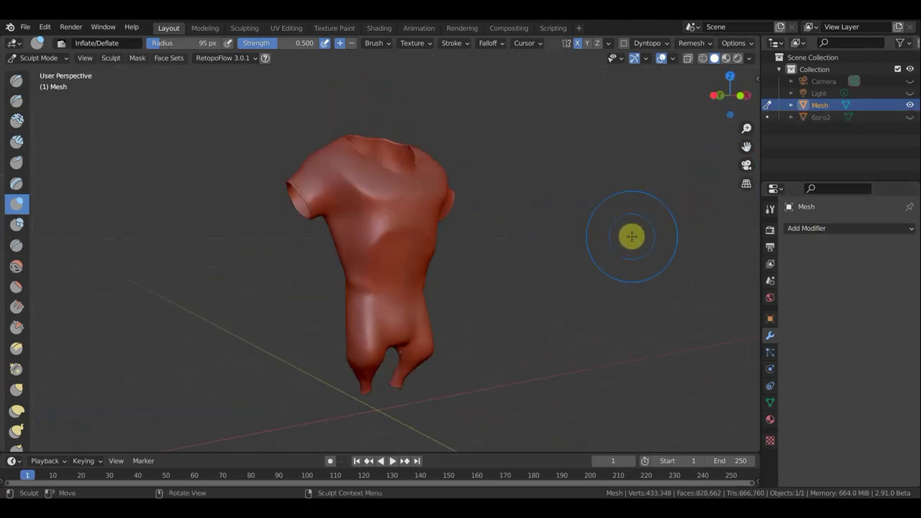
{"action": "key", "text": "KP_1"}
Step: Show the bull again with the shirt hidden and sculpt a stroke on its back
{"action": "left_click", "coordinate": [910, 117], "text": "ctrl"}
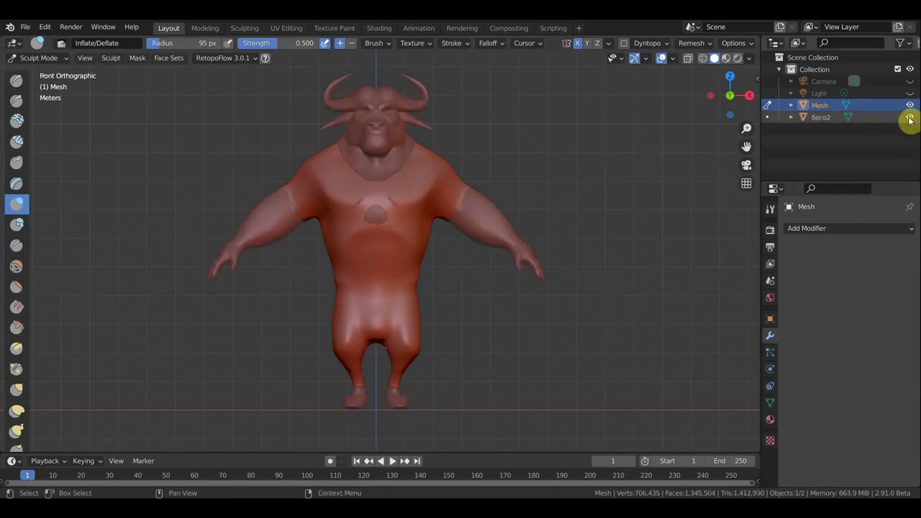
{"action": "left_click_drag", "start_coordinate": [380, 390], "coordinate": [384, 390]}
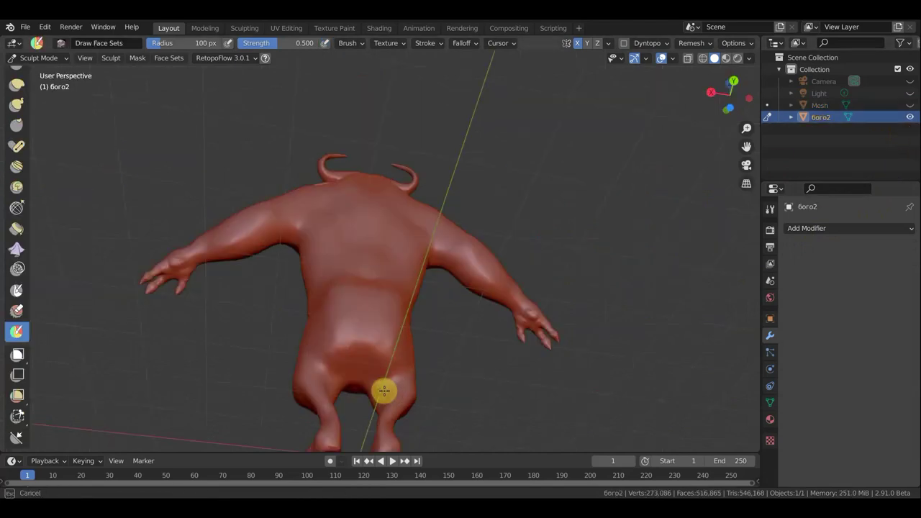
{"action": "mouse_move", "coordinate": [364, 298]}
{"action": "middle_mouse_down"}
{"action": "mouse_move", "coordinate": [495, 367]}
{"action": "mouse_move", "coordinate": [577, 358]}
{"action": "mouse_move", "coordinate": [592, 381]}
{"action": "middle_mouse_up"}
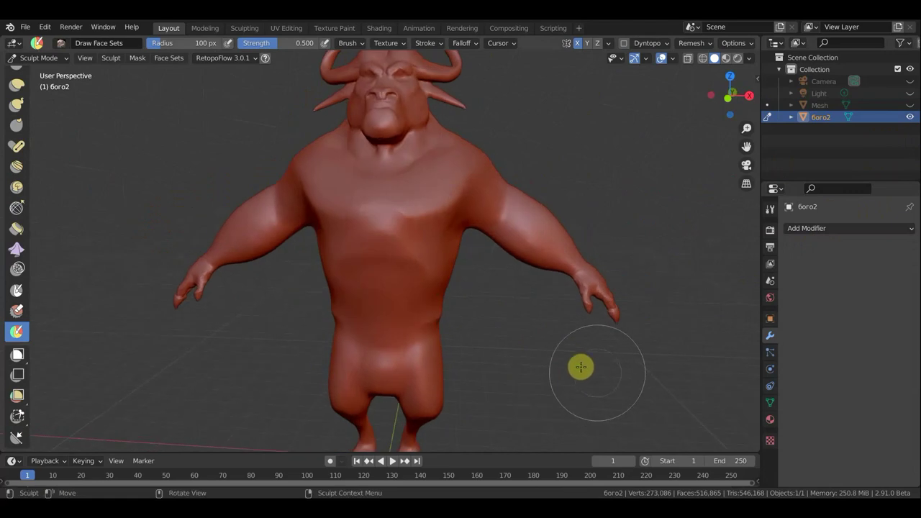
{"action": "key", "text": "KP_1"}
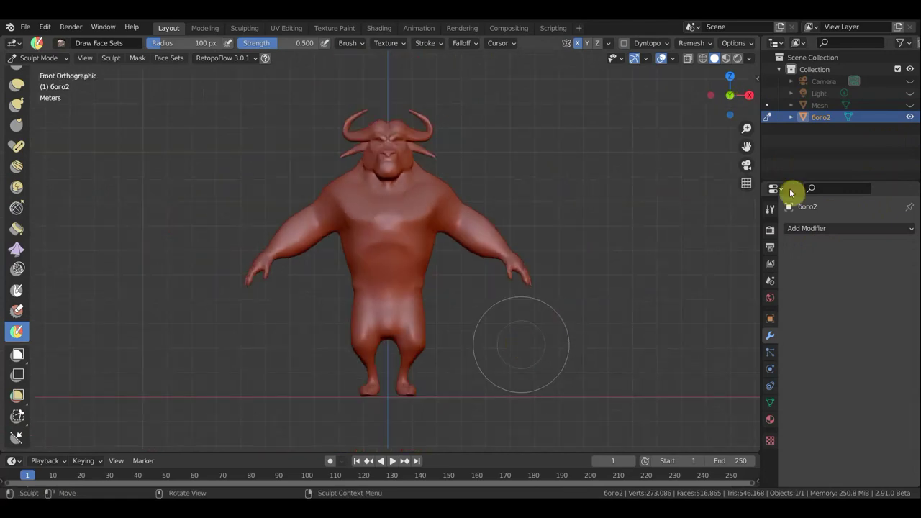
Step: Unhide the shirt mesh over the minotaur in front view
{"action": "left_click", "coordinate": [910, 105]}
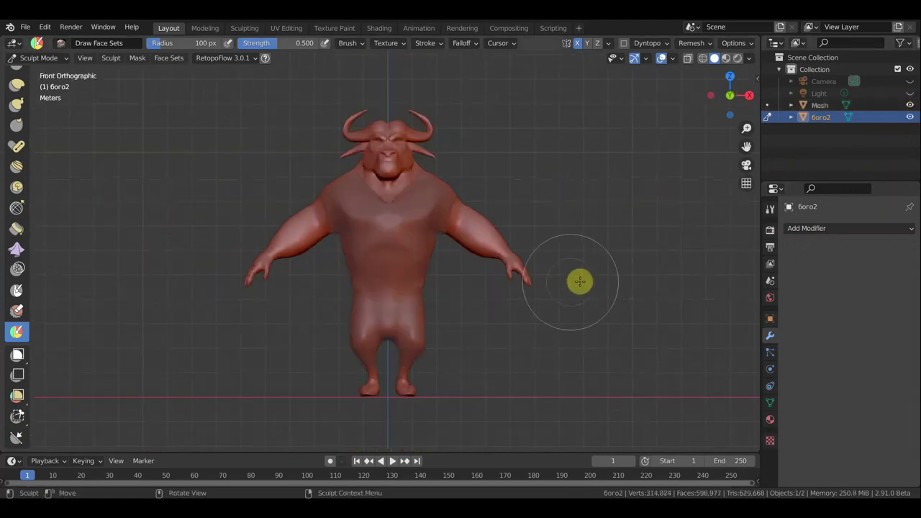
{"action": "scroll", "coordinate": [526, 193], "scroll_direction": "up", "scroll_amount": 3}
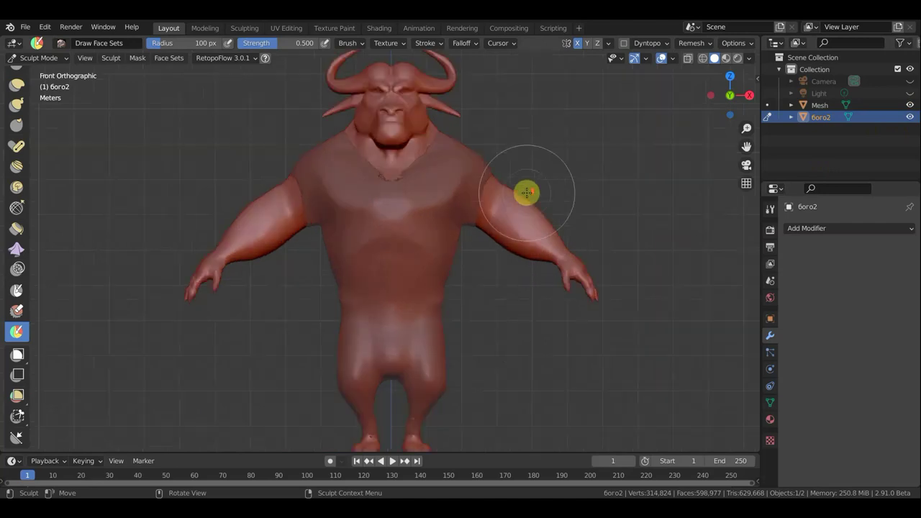
{"action": "scroll", "coordinate": [520, 193], "scroll_direction": "down", "scroll_amount": 2}
{"action": "left_click", "coordinate": [40, 57]}
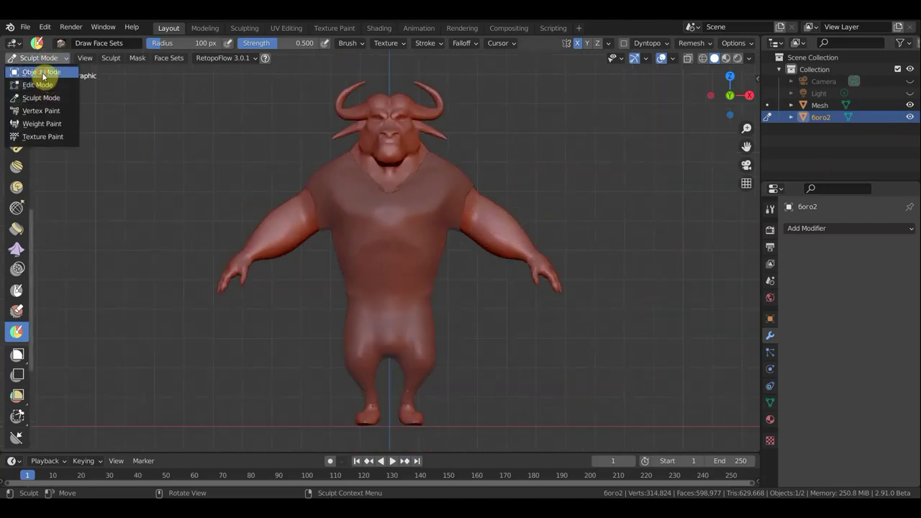
Step: Switch to Object Mode and add a UV sphere to the scene
{"action": "left_click", "coordinate": [42, 72]}
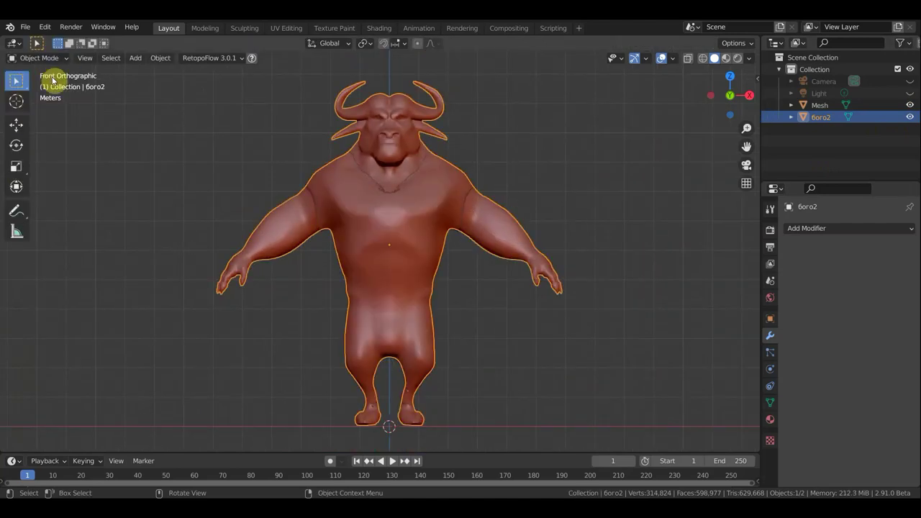
{"action": "left_click", "coordinate": [134, 61]}
{"action": "mouse_move", "coordinate": [151, 72]}
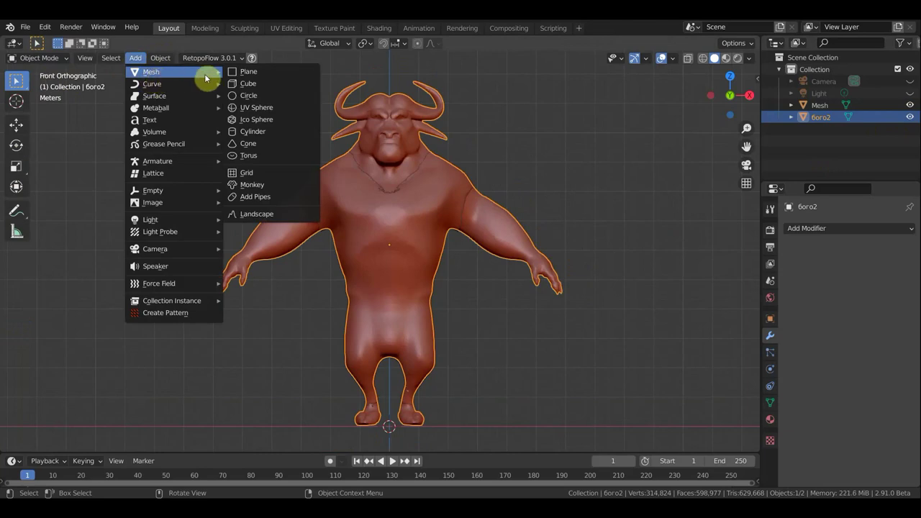
{"action": "left_click", "coordinate": [260, 108]}
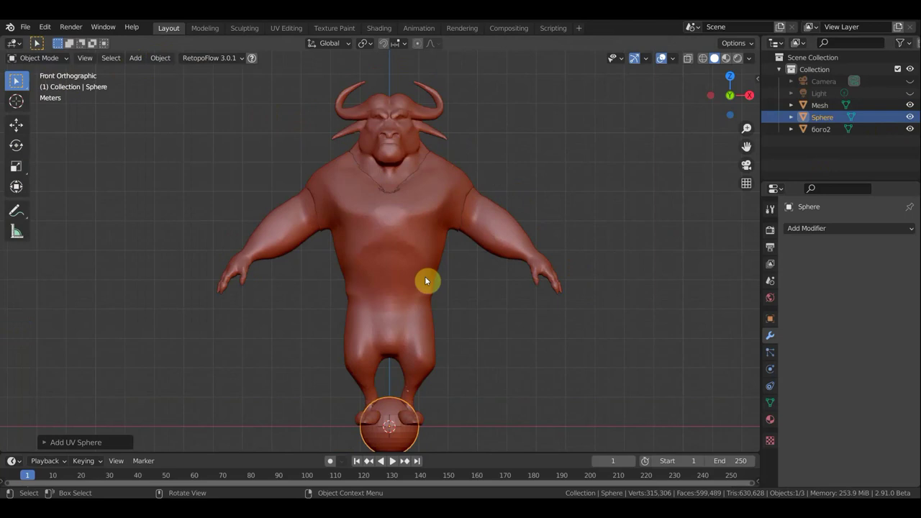
Step: Move the sphere up from the feet to just in front of the minotaur's face and begin scaling it down
{"action": "left_click", "coordinate": [16, 129]}
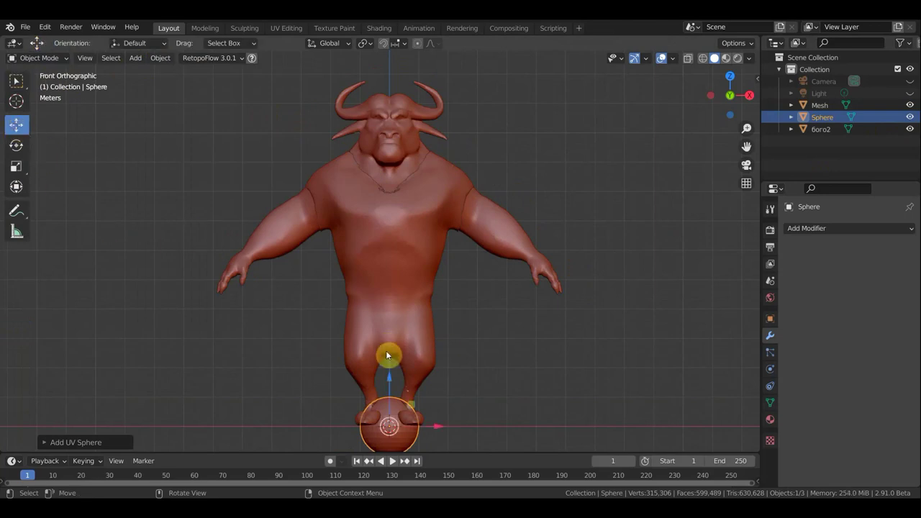
{"action": "left_click_drag", "start_coordinate": [392, 377], "coordinate": [406, 94]}
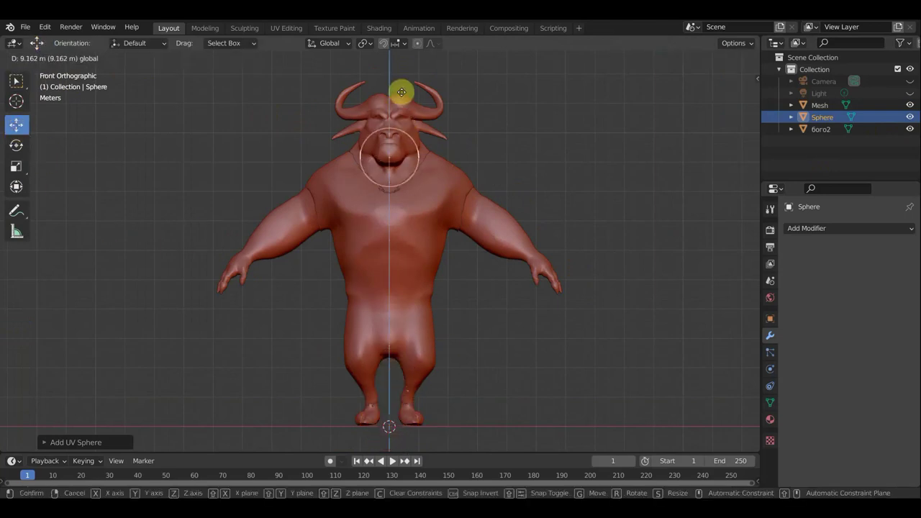
{"action": "left_click_drag", "start_coordinate": [440, 127], "coordinate": [455, 126]}
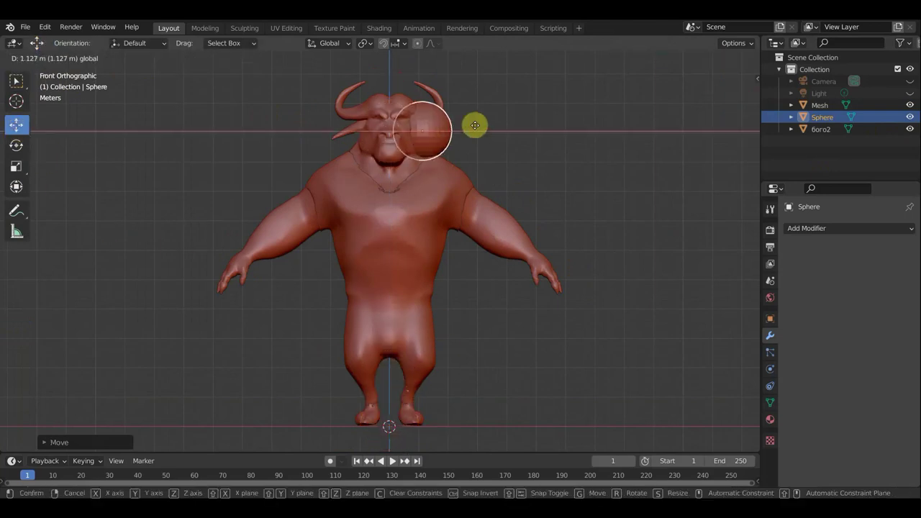
{"action": "middle_click_drag", "start_coordinate": [562, 185], "coordinate": [418, 223]}
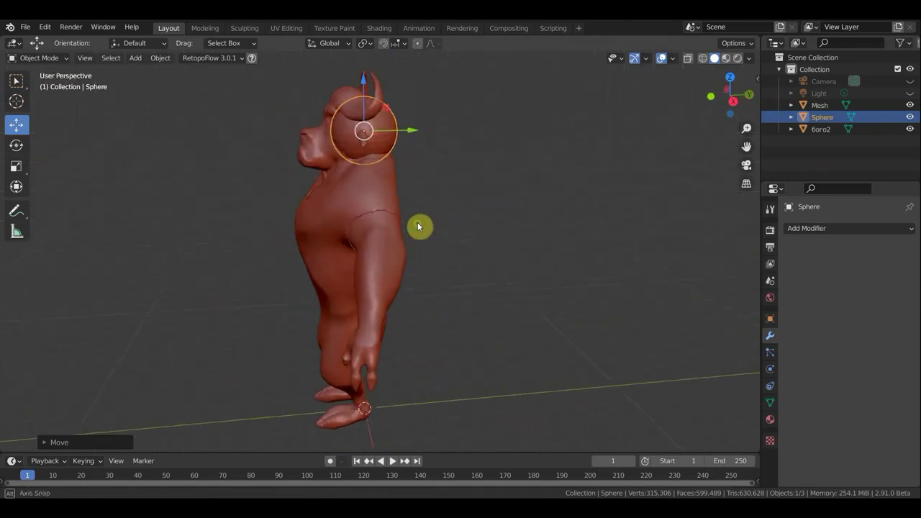
{"action": "left_click_drag", "start_coordinate": [411, 130], "coordinate": [324, 142]}
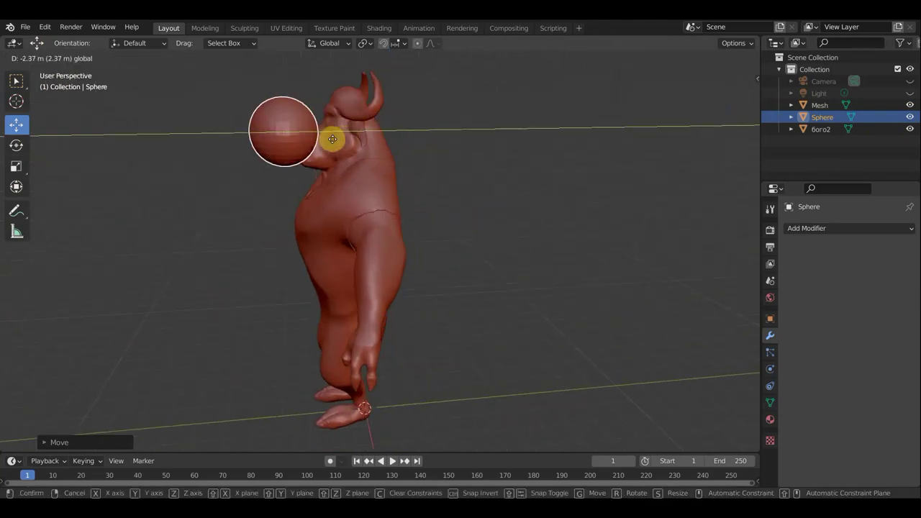
{"action": "scroll", "coordinate": [345, 153], "scroll_direction": "up", "scroll_amount": 3}
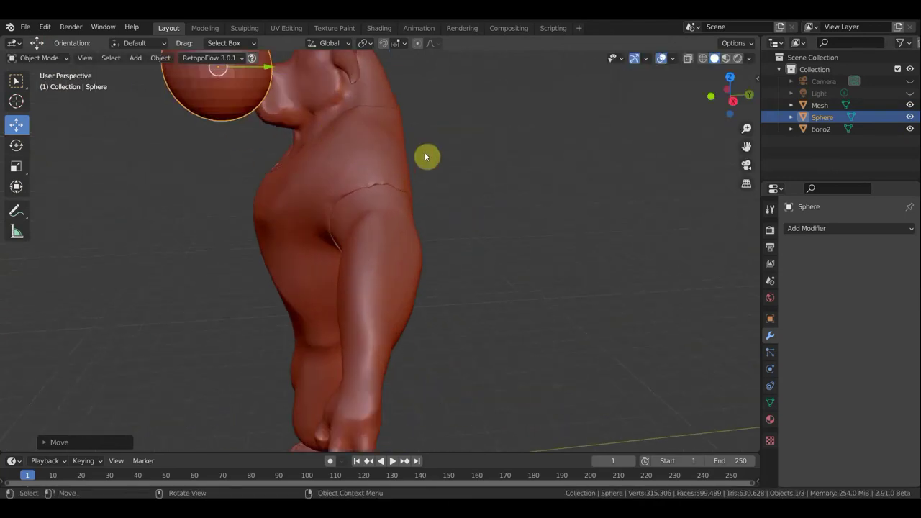
{"action": "mouse_move", "coordinate": [420, 157]}
{"action": "middle_mouse_down", "text": "shift"}
{"action": "mouse_move", "coordinate": [526, 288]}
{"action": "mouse_move", "coordinate": [488, 293]}
{"action": "middle_mouse_up", "text": "shift"}
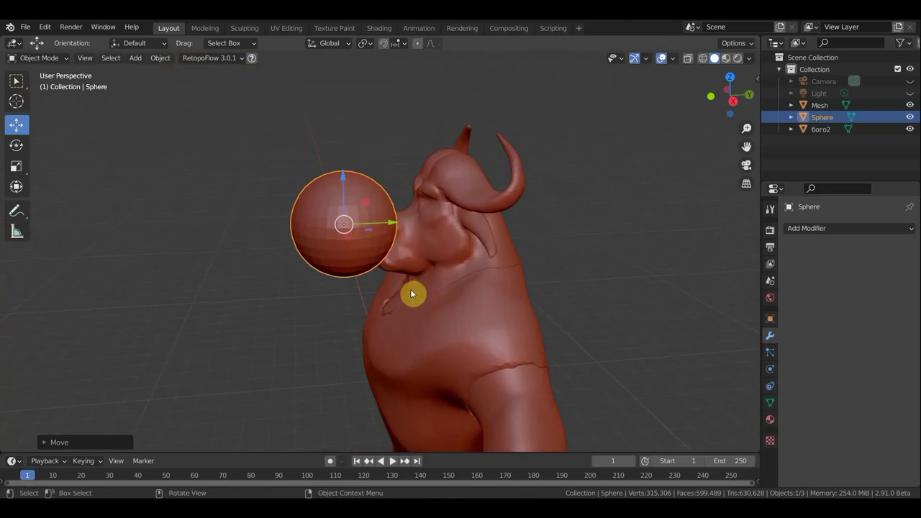
{"action": "key", "text": "s"}
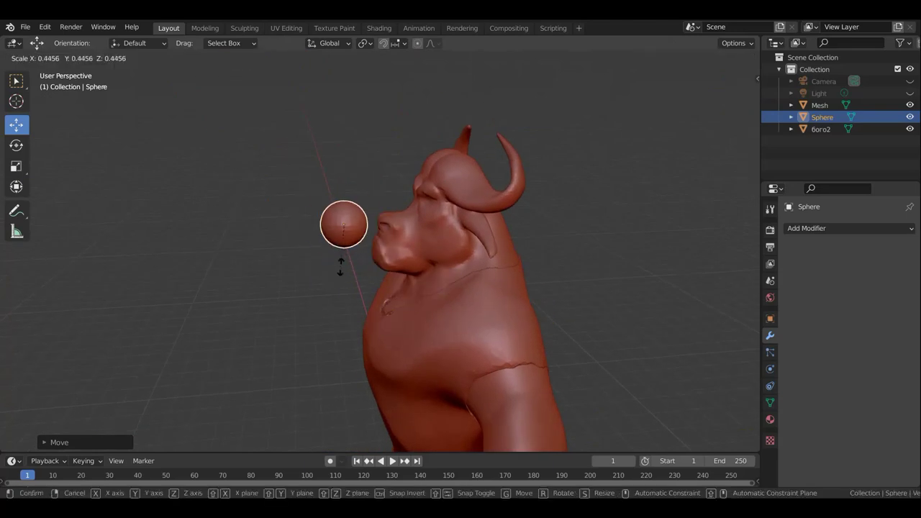
Step: Confirm the smaller sphere size, then move it back, up to eye height and along X toward the socket
{"action": "left_click", "coordinate": [350, 254]}
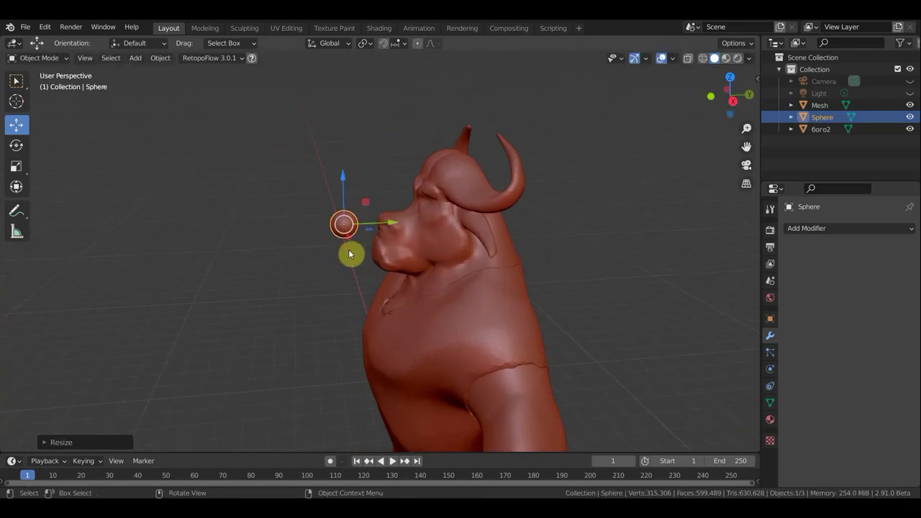
{"action": "left_click_drag", "start_coordinate": [394, 225], "coordinate": [482, 205]}
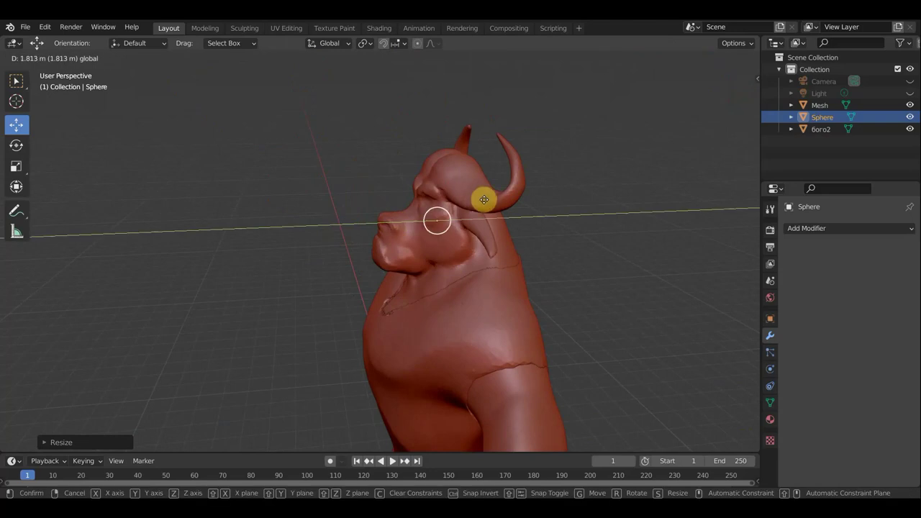
{"action": "middle_click_drag", "start_coordinate": [604, 242], "coordinate": [668, 224]}
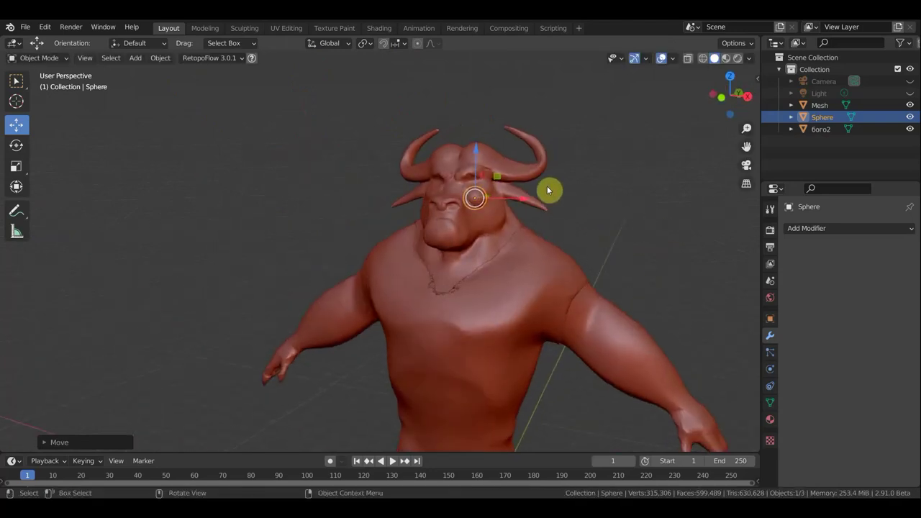
{"action": "left_click_drag", "start_coordinate": [475, 141], "coordinate": [471, 131]}
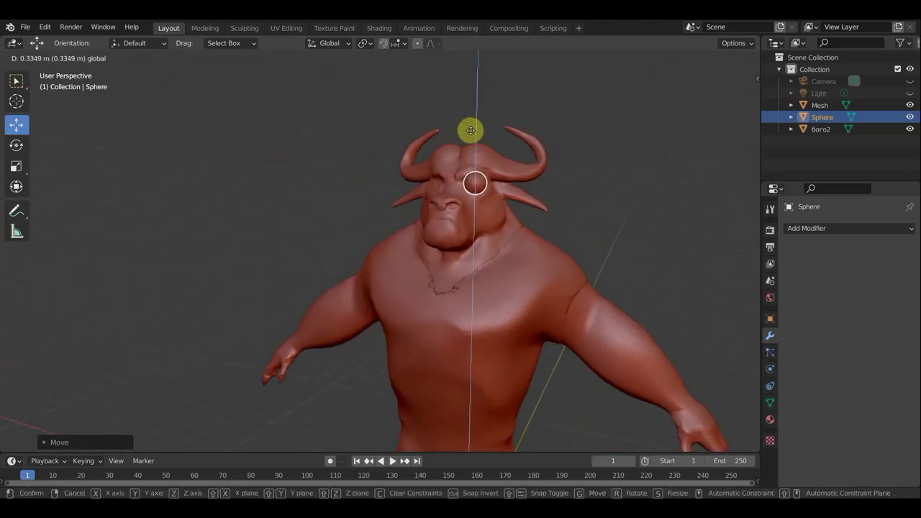
{"action": "left_click_drag", "start_coordinate": [525, 181], "coordinate": [518, 184]}
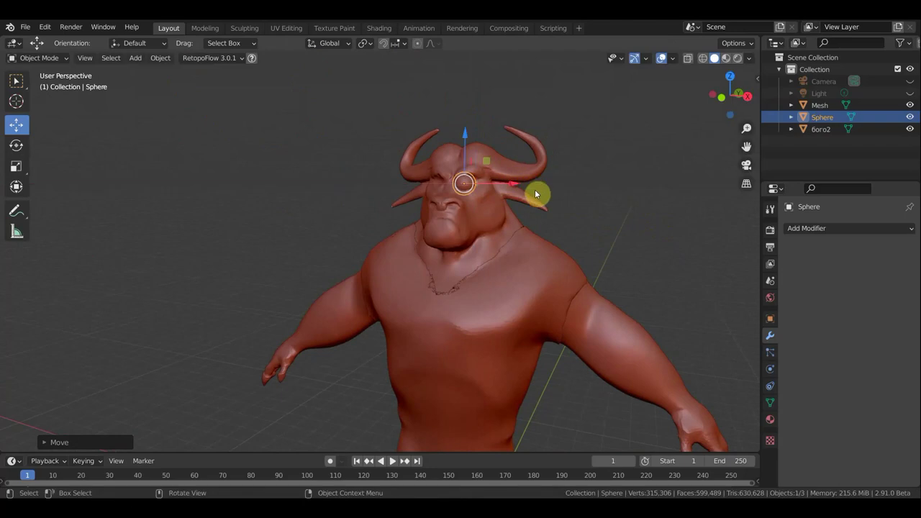
{"action": "middle_click_drag", "start_coordinate": [534, 189], "coordinate": [439, 207]}
{"action": "scroll", "coordinate": [432, 200], "scroll_direction": "up", "scroll_amount": 2}
{"action": "scroll", "coordinate": [444, 185], "scroll_direction": "up", "scroll_amount": 2}
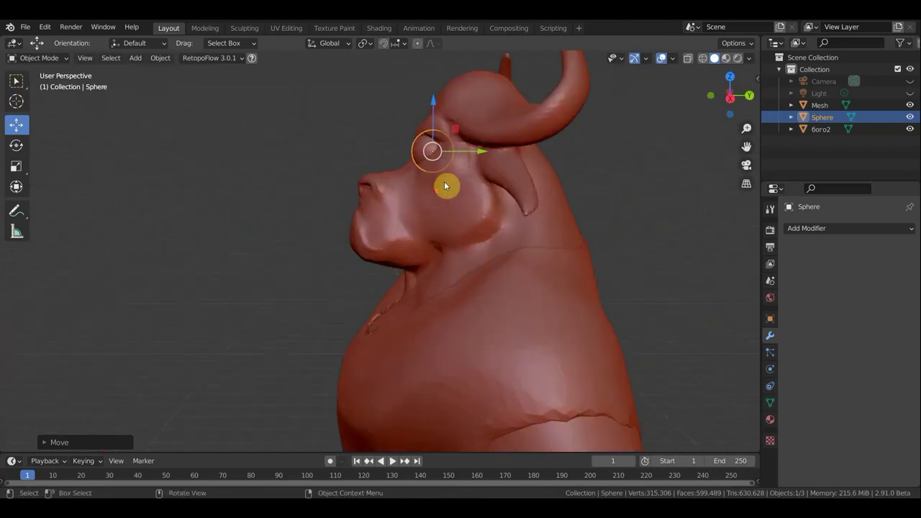
{"action": "scroll", "coordinate": [486, 151], "scroll_direction": "up", "scroll_amount": 3}
{"action": "scroll", "coordinate": [498, 125], "scroll_direction": "down", "scroll_amount": 2}
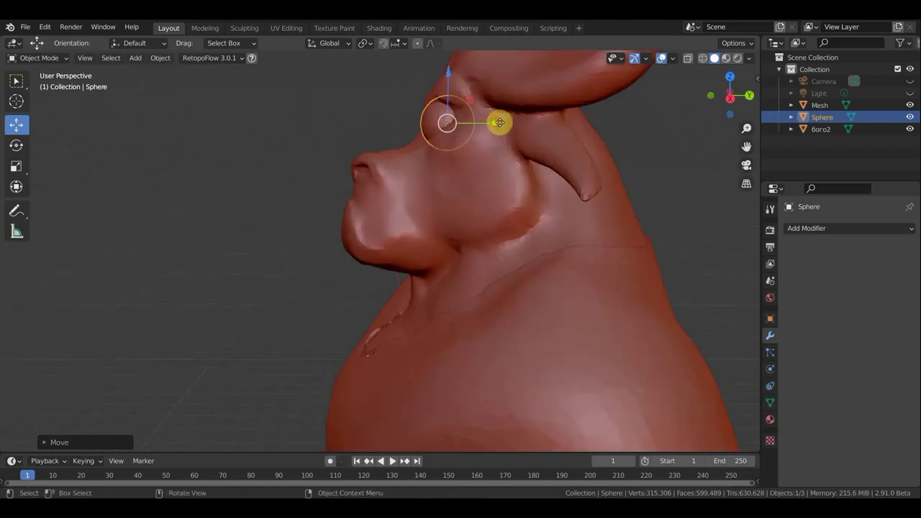
{"action": "left_click_drag", "start_coordinate": [499, 123], "coordinate": [510, 123]}
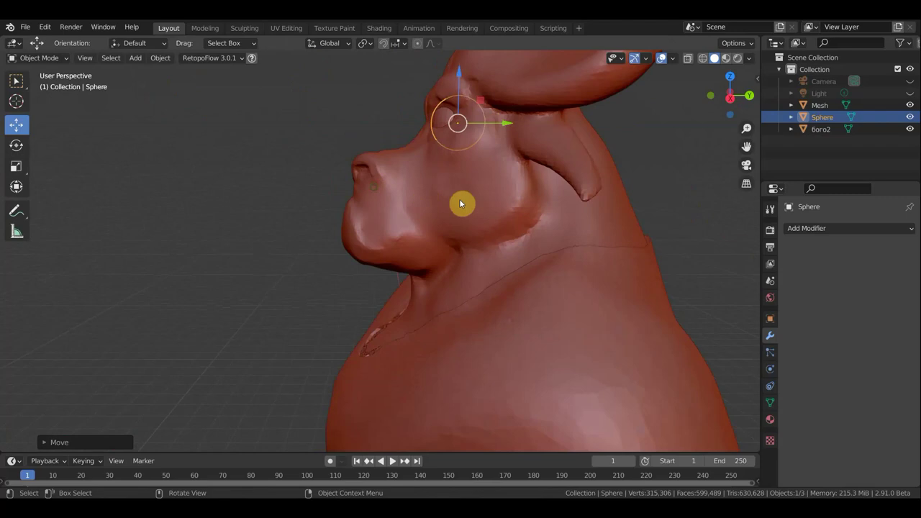
Step: Centre the sphere inside the eye socket and switch back to the Select Box tool
{"action": "middle_click_drag", "start_coordinate": [460, 203], "coordinate": [505, 191]}
{"action": "middle_click_drag", "start_coordinate": [634, 178], "coordinate": [543, 216]}
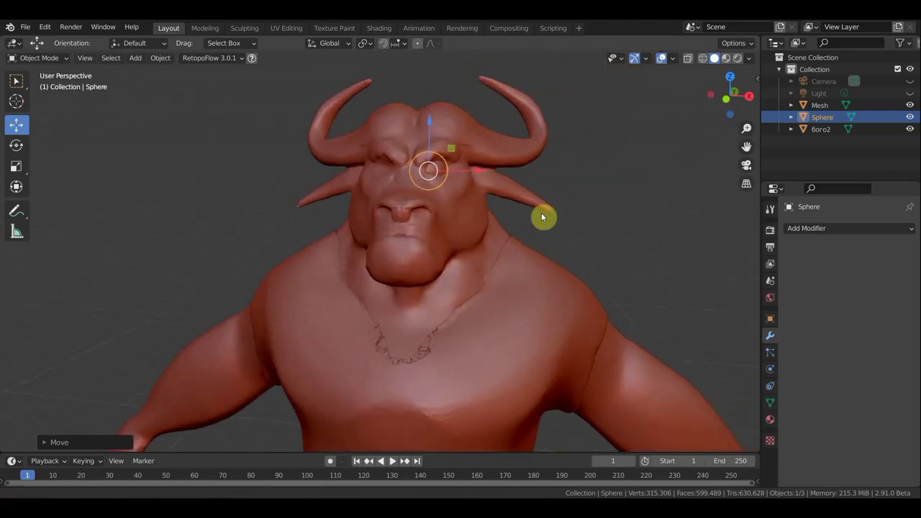
{"action": "scroll", "coordinate": [549, 193], "scroll_direction": "up", "scroll_amount": 1}
{"action": "scroll", "coordinate": [530, 165], "scroll_direction": "up", "scroll_amount": 2}
{"action": "scroll", "coordinate": [543, 164], "scroll_direction": "up", "scroll_amount": 2}
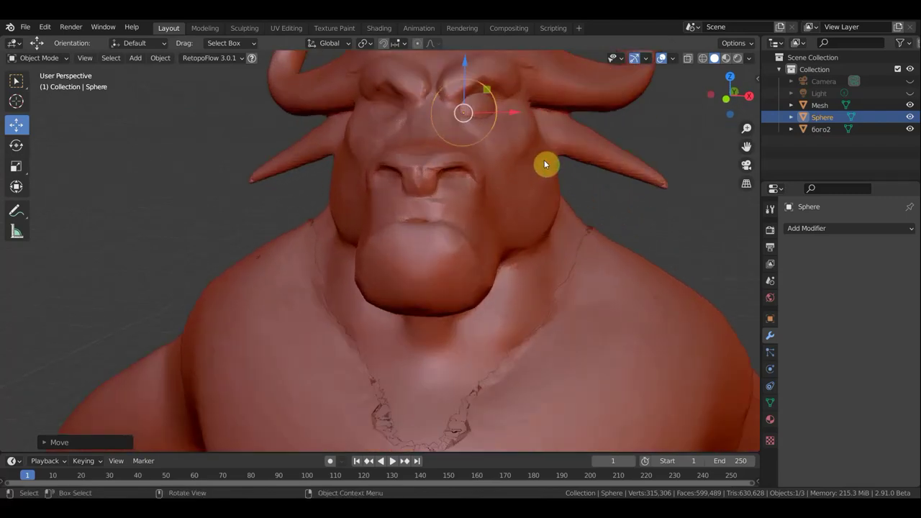
{"action": "left_click_drag", "start_coordinate": [514, 112], "coordinate": [523, 113]}
{"action": "left_click", "coordinate": [40, 58]}
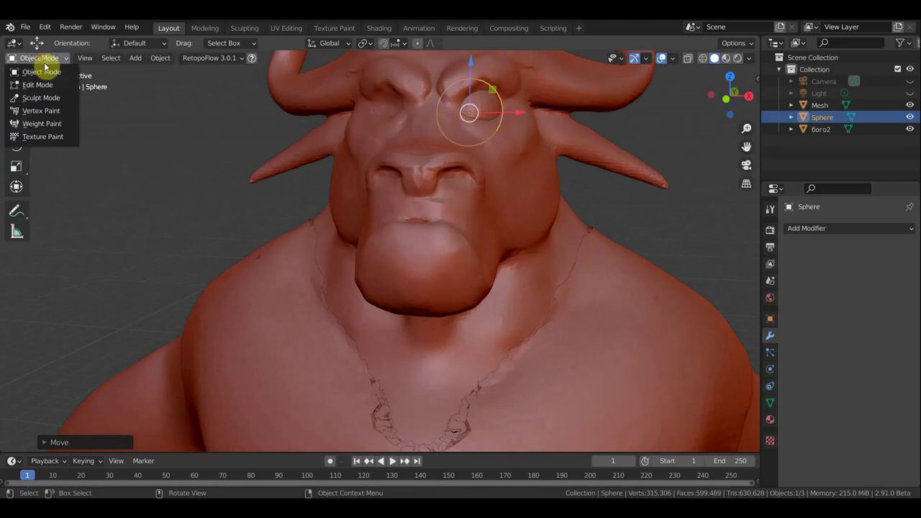
{"action": "left_click", "coordinate": [17, 83]}
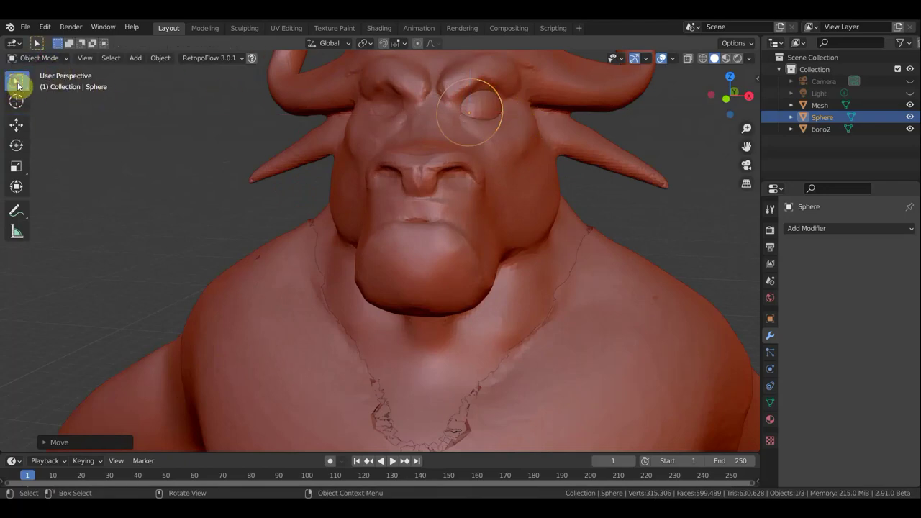
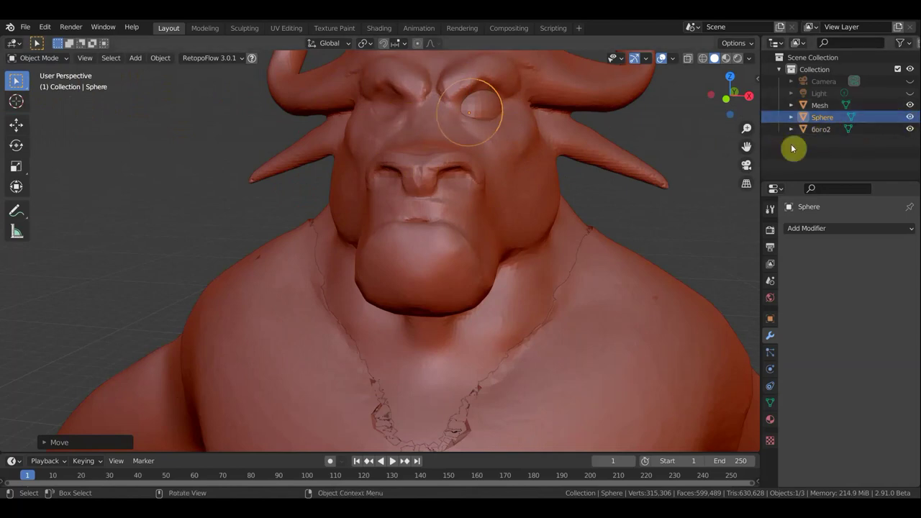
Step: Toggle the bull mesh's visibility to check the eye, then scale the eye sphere down
{"action": "left_click", "coordinate": [909, 129]}
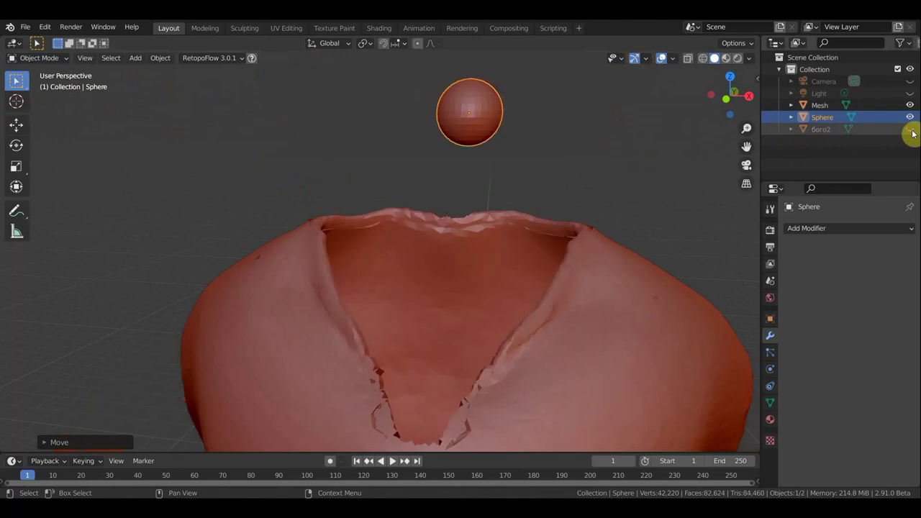
{"action": "left_click", "coordinate": [911, 130]}
{"action": "left_click", "coordinate": [911, 130]}
{"action": "left_click", "coordinate": [910, 133]}
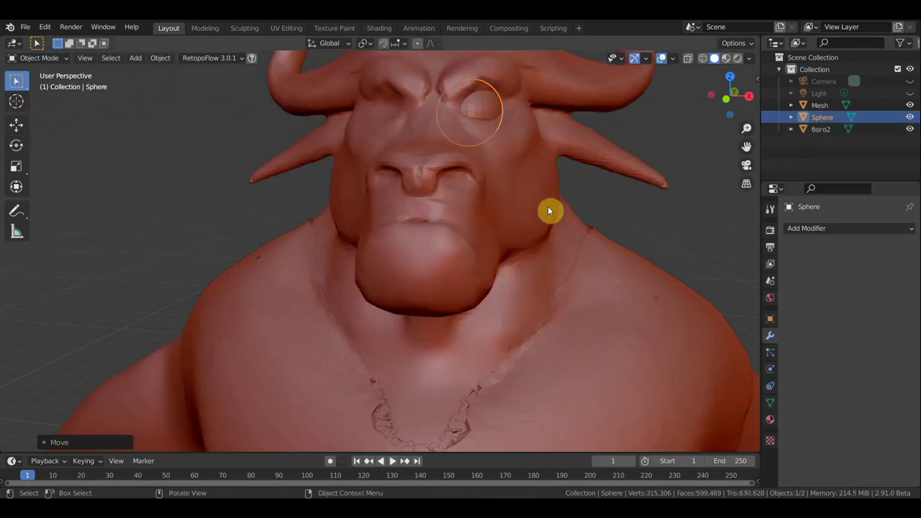
{"action": "key", "text": "s"}
{"action": "left_click", "coordinate": [574, 171]}
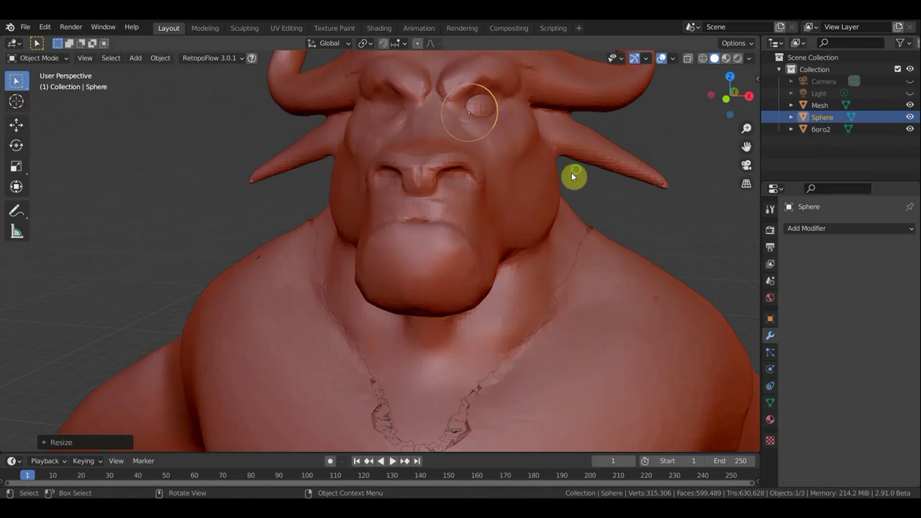
Step: Move the eye sphere into the right eye socket, checking from front and side views
{"action": "mouse_move", "coordinate": [572, 176]}
{"action": "middle_mouse_down"}
{"action": "mouse_move", "coordinate": [600, 177]}
{"action": "mouse_move", "coordinate": [515, 206]}
{"action": "middle_mouse_up"}
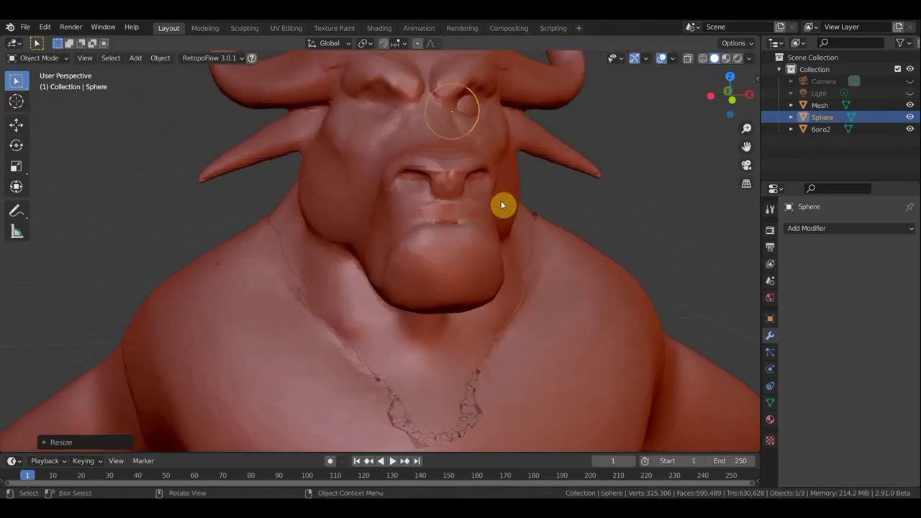
{"action": "key", "text": "g"}
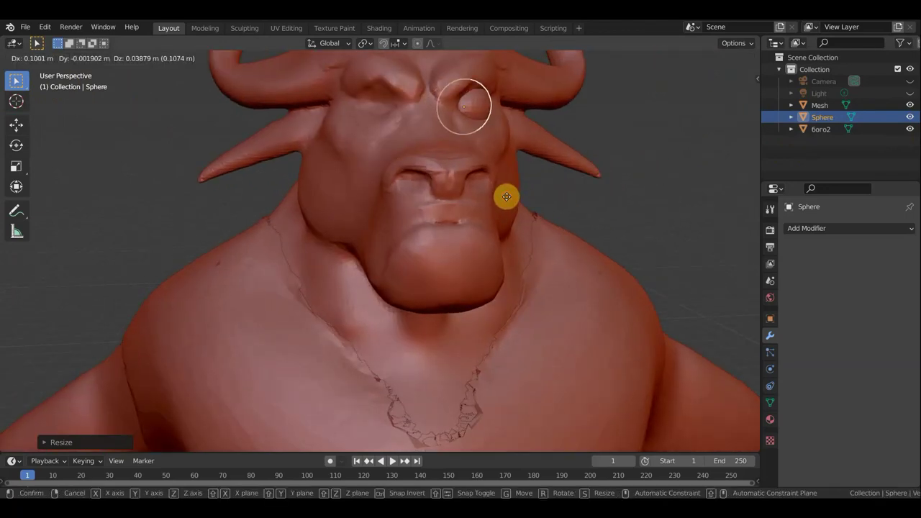
{"action": "left_click", "coordinate": [507, 196]}
{"action": "mouse_move", "coordinate": [535, 199]}
{"action": "middle_mouse_down"}
{"action": "mouse_move", "coordinate": [443, 207]}
{"action": "mouse_move", "coordinate": [402, 201]}
{"action": "mouse_move", "coordinate": [523, 204]}
{"action": "mouse_move", "coordinate": [538, 193]}
{"action": "mouse_move", "coordinate": [400, 188]}
{"action": "middle_mouse_up"}
{"action": "key", "text": "g"}
{"action": "left_click", "coordinate": [426, 195]}
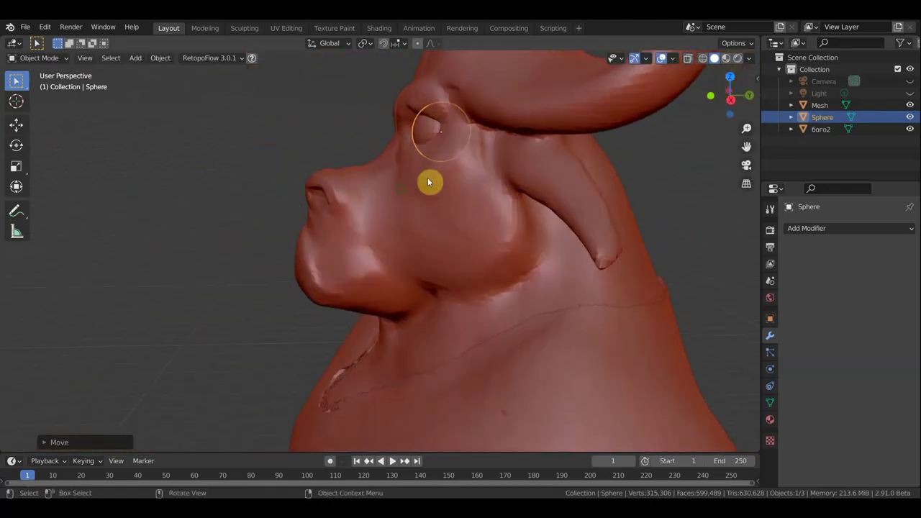
Step: Push the eyeball deeper into the socket and nudge it slightly up and left
{"action": "key", "text": "g"}
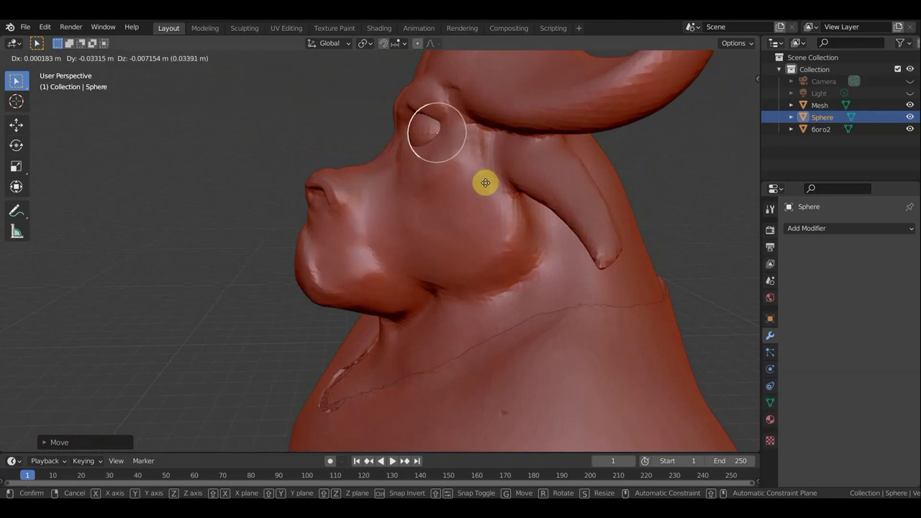
{"action": "left_click", "coordinate": [488, 188]}
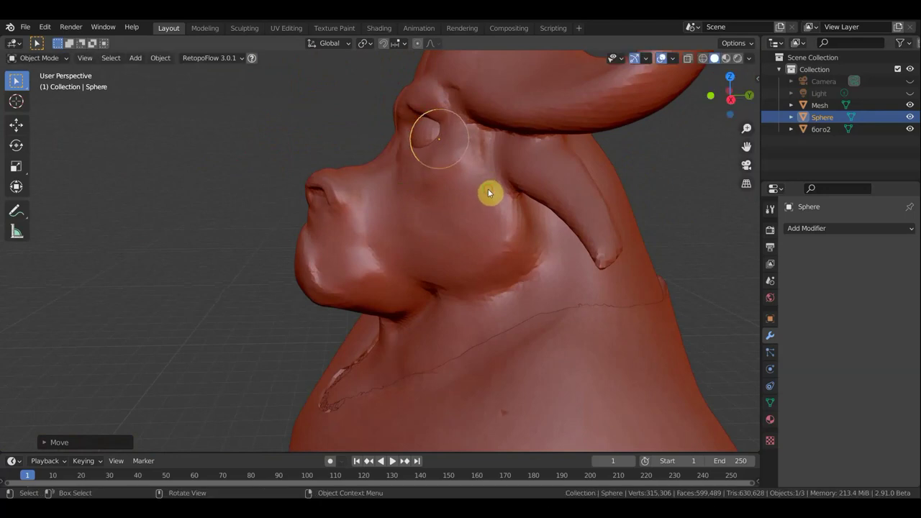
{"action": "mouse_move", "coordinate": [488, 189]}
{"action": "middle_mouse_down"}
{"action": "mouse_move", "coordinate": [551, 206]}
{"action": "mouse_move", "coordinate": [606, 189]}
{"action": "mouse_move", "coordinate": [592, 192]}
{"action": "middle_mouse_up"}
{"action": "key", "text": "g"}
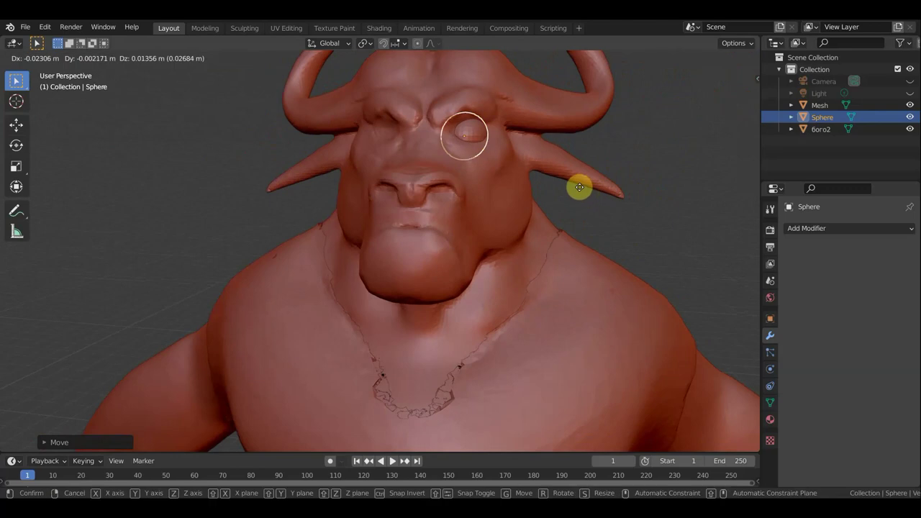
{"action": "left_click", "coordinate": [576, 204]}
{"action": "middle_click_drag", "start_coordinate": [560, 207], "coordinate": [577, 208]}
Step: Add a Mirror modifier to the eye sphere with the bull mesh as mirror object
{"action": "left_click", "coordinate": [803, 228]}
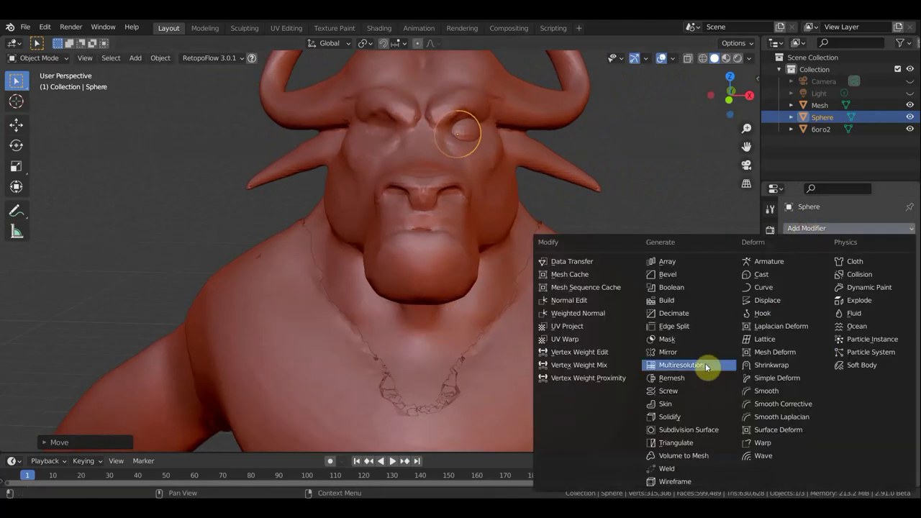
{"action": "left_click", "coordinate": [680, 353]}
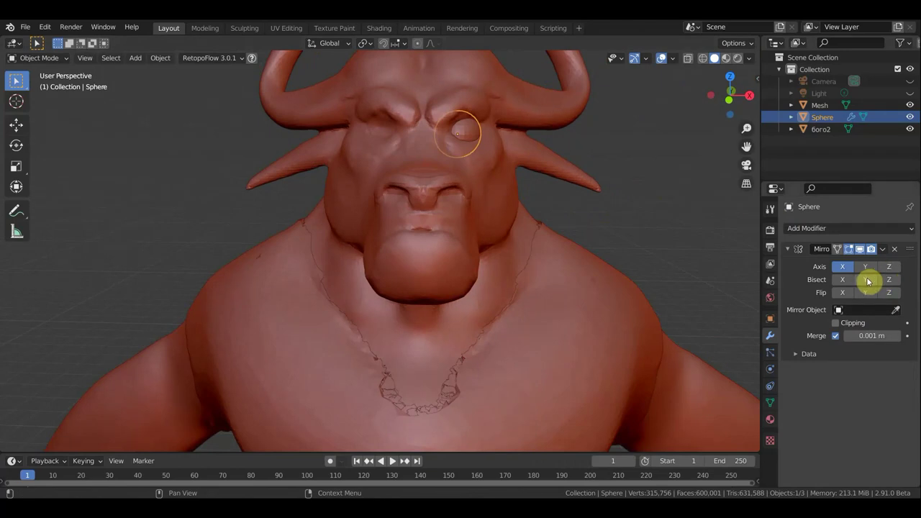
{"action": "left_click", "coordinate": [874, 311]}
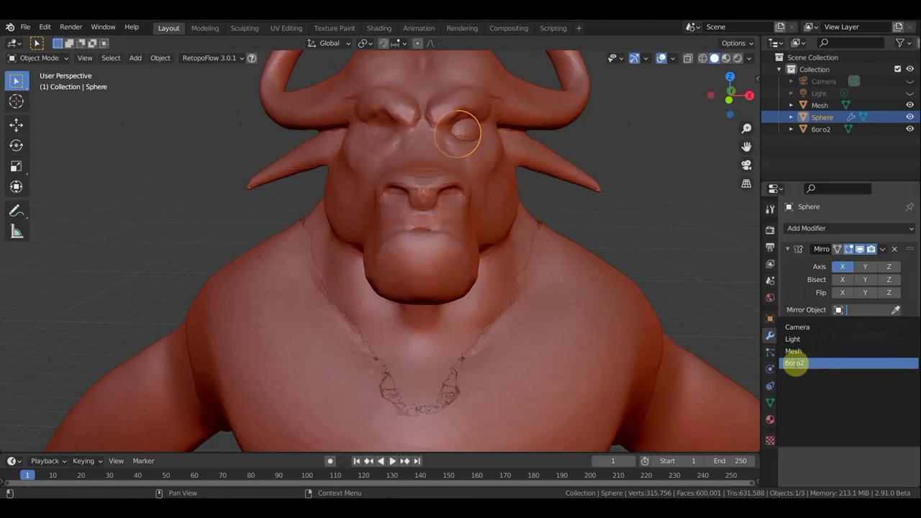
{"action": "left_click", "coordinate": [795, 363]}
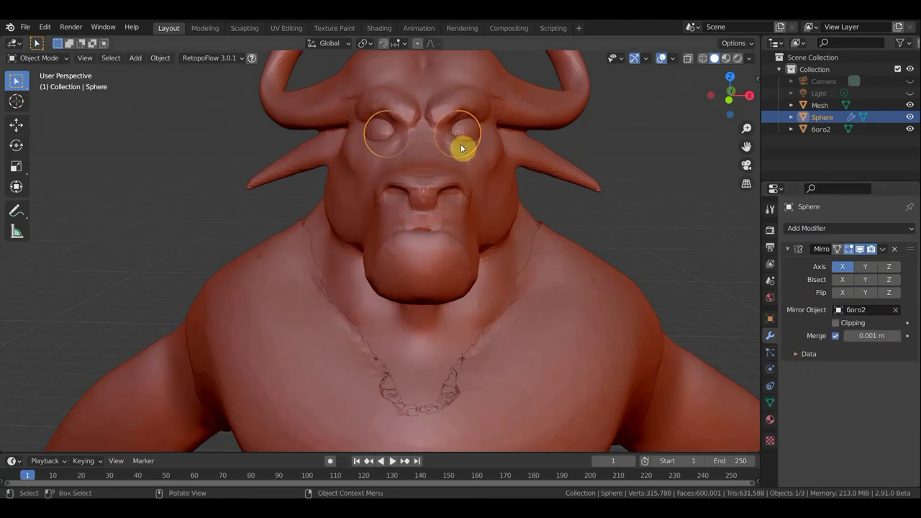
Step: Deselect the sphere and orbit around to confirm both eye sockets are filled
{"action": "left_click", "coordinate": [642, 189]}
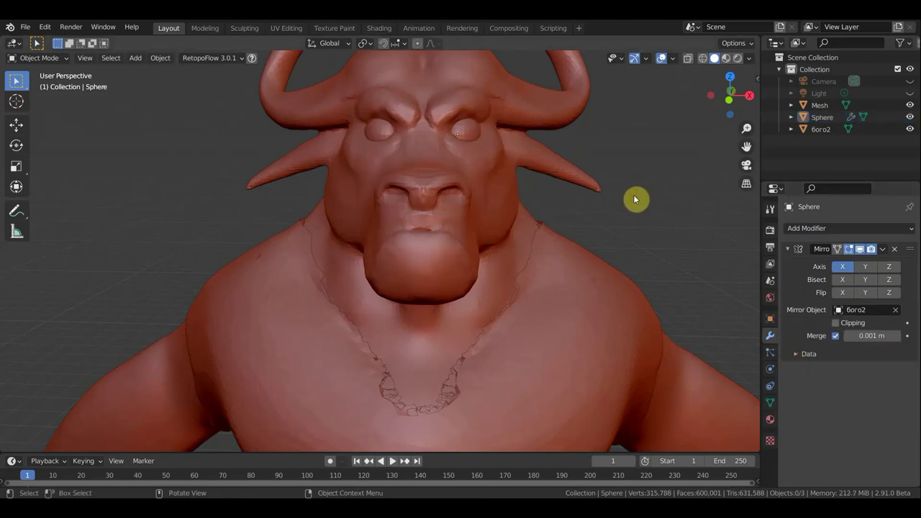
{"action": "middle_click_drag", "start_coordinate": [633, 195], "coordinate": [750, 195]}
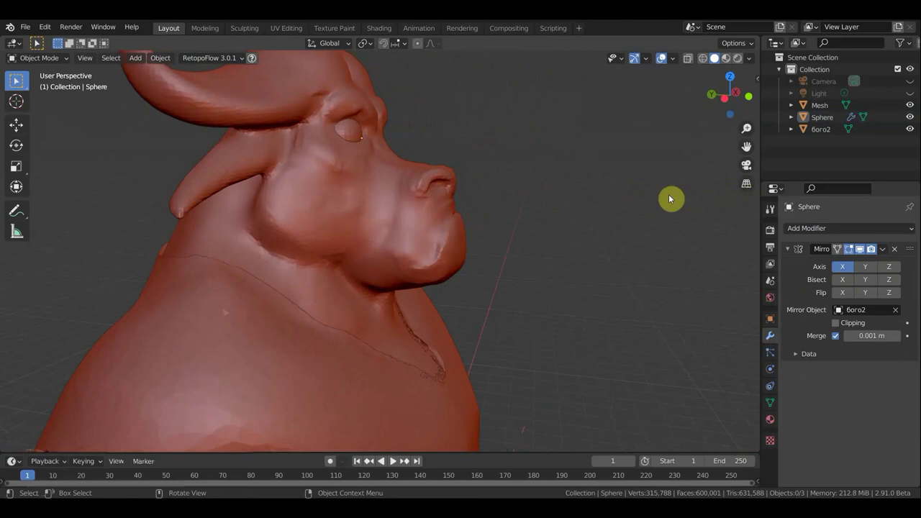
{"action": "mouse_move", "coordinate": [669, 197]}
{"action": "middle_mouse_down"}
{"action": "mouse_move", "coordinate": [635, 210]}
{"action": "mouse_move", "coordinate": [471, 214]}
{"action": "mouse_move", "coordinate": [571, 212]}
{"action": "middle_mouse_up"}
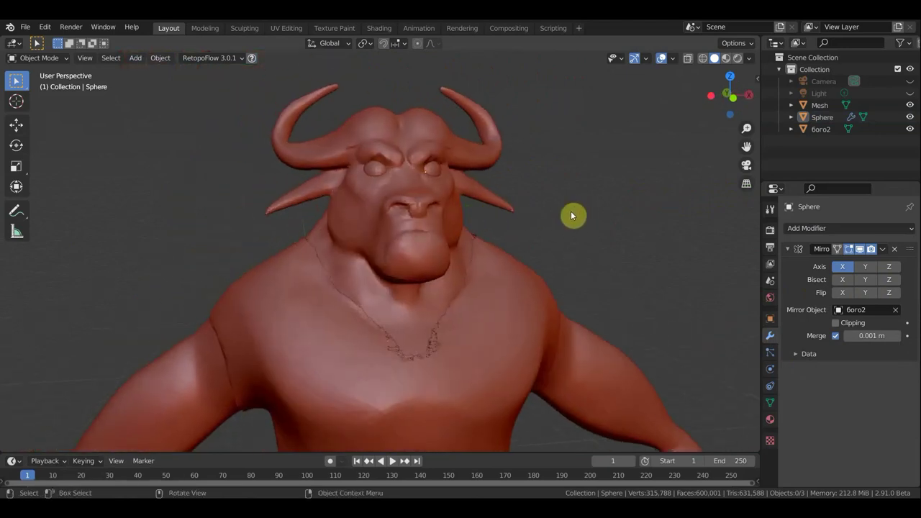
{"action": "scroll", "coordinate": [573, 214], "scroll_direction": "down", "scroll_amount": 2}
{"action": "scroll", "coordinate": [568, 216], "scroll_direction": "down", "scroll_amount": 2}
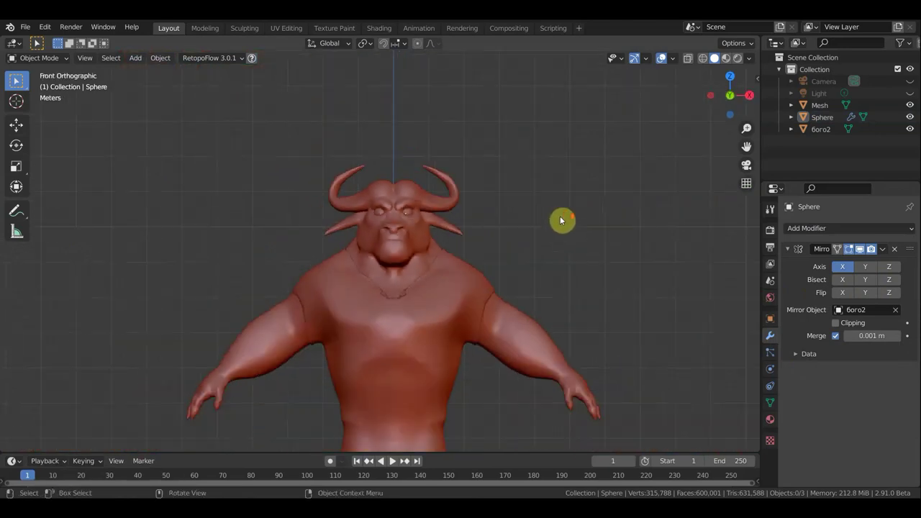
{"action": "scroll", "coordinate": [559, 218], "scroll_direction": "down", "scroll_amount": 2}
{"action": "scroll", "coordinate": [539, 222], "scroll_direction": "up", "scroll_amount": 4}
{"action": "scroll", "coordinate": [511, 209], "scroll_direction": "up", "scroll_amount": 1}
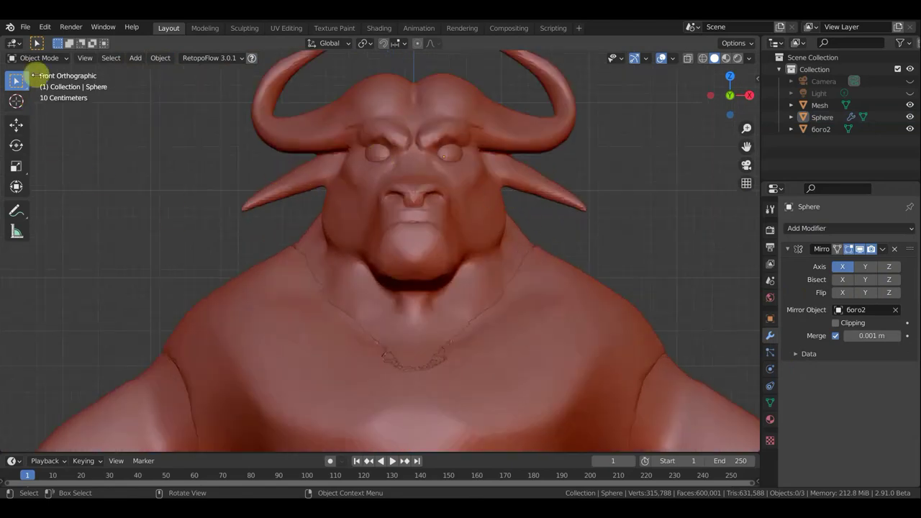
Step: Select the bull mesh, enter Sculpt Mode, and set the brush radius to 40 px
{"action": "left_click", "coordinate": [294, 184]}
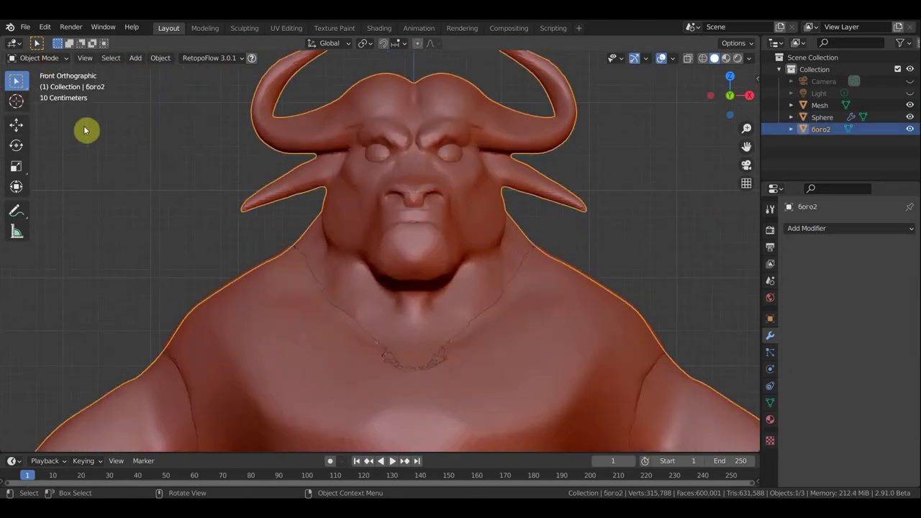
{"action": "left_click", "coordinate": [41, 58]}
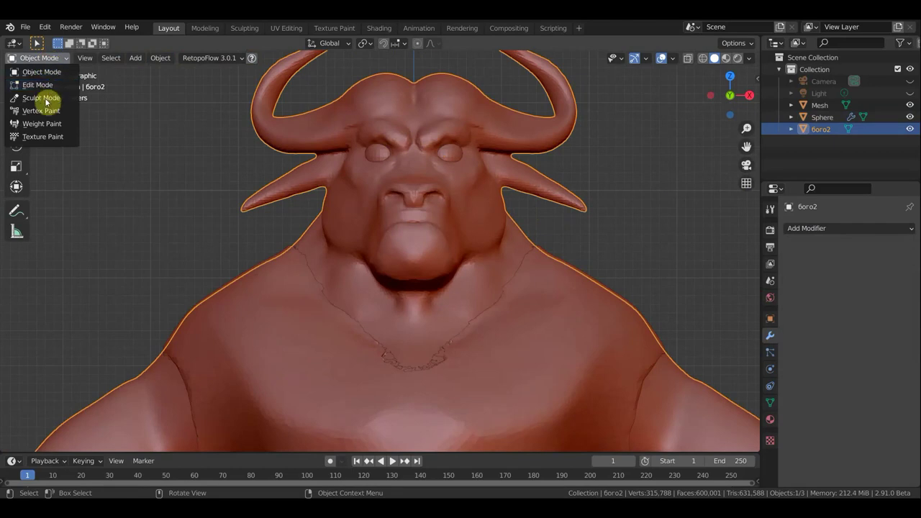
{"action": "left_click", "coordinate": [75, 98]}
{"action": "scroll", "coordinate": [137, 192], "scroll_direction": "up", "scroll_amount": 1}
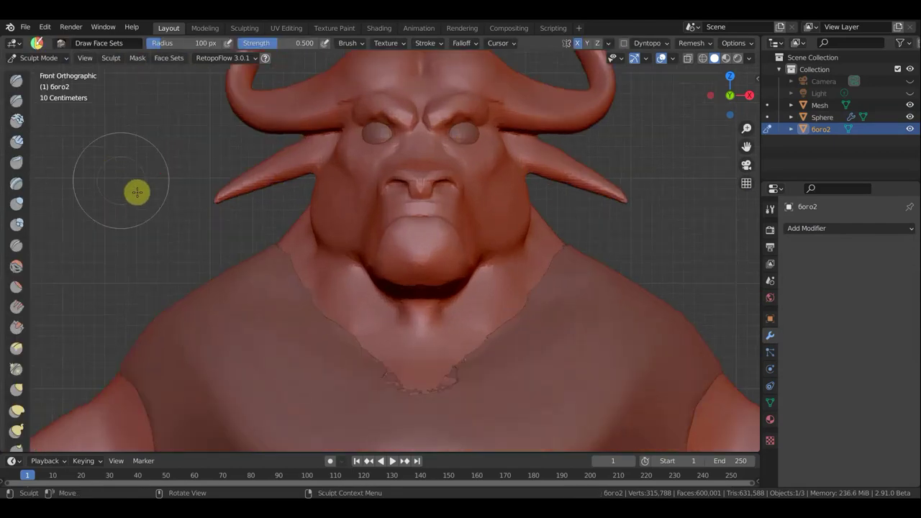
{"action": "key", "text": "f"}
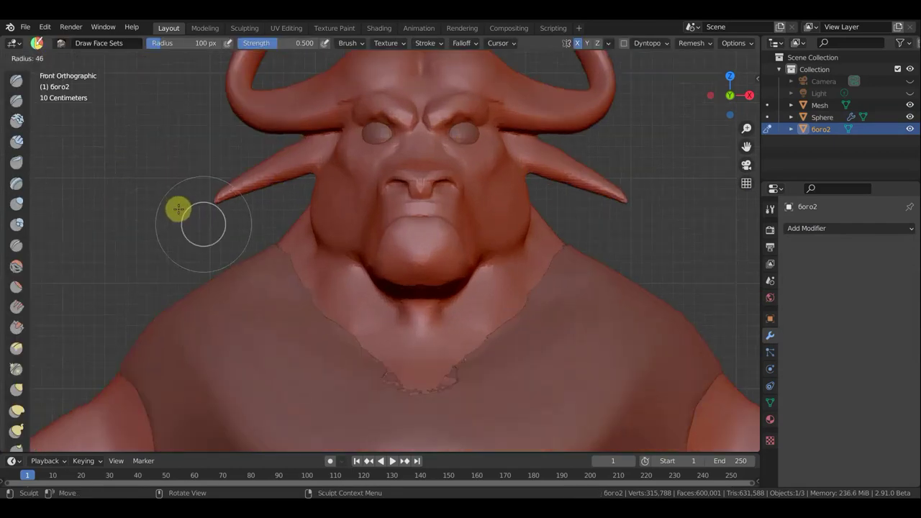
{"action": "left_click", "coordinate": [174, 199]}
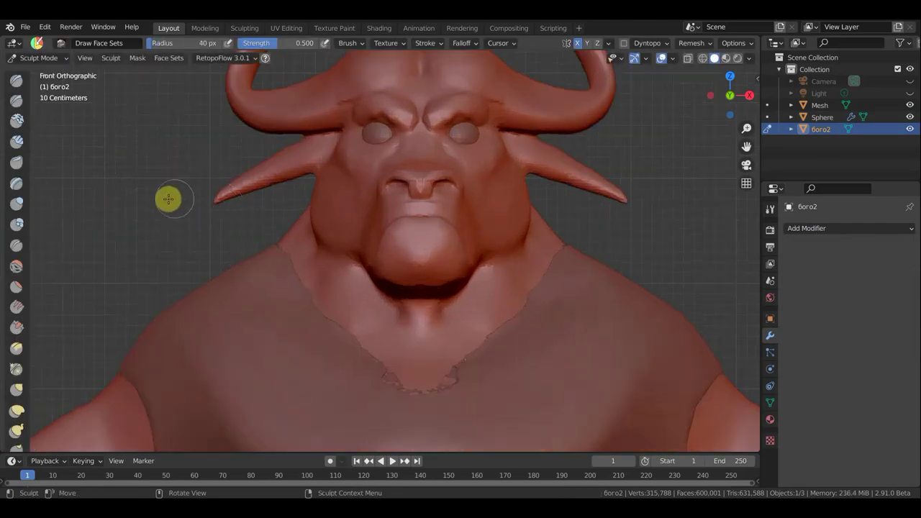
Step: Sculpt along the left horn and its base with the Draw brush at 0.395 strength
{"action": "left_click", "coordinate": [18, 87]}
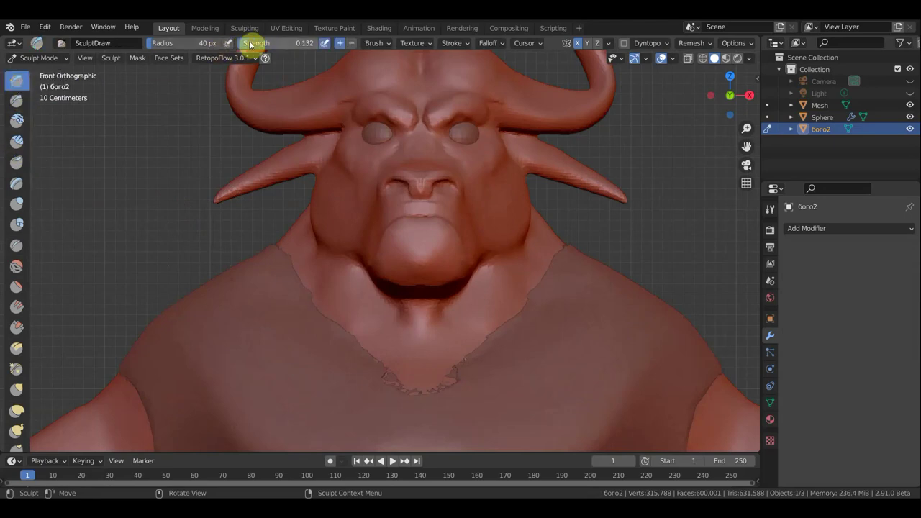
{"action": "left_click_drag", "start_coordinate": [246, 44], "coordinate": [253, 45]}
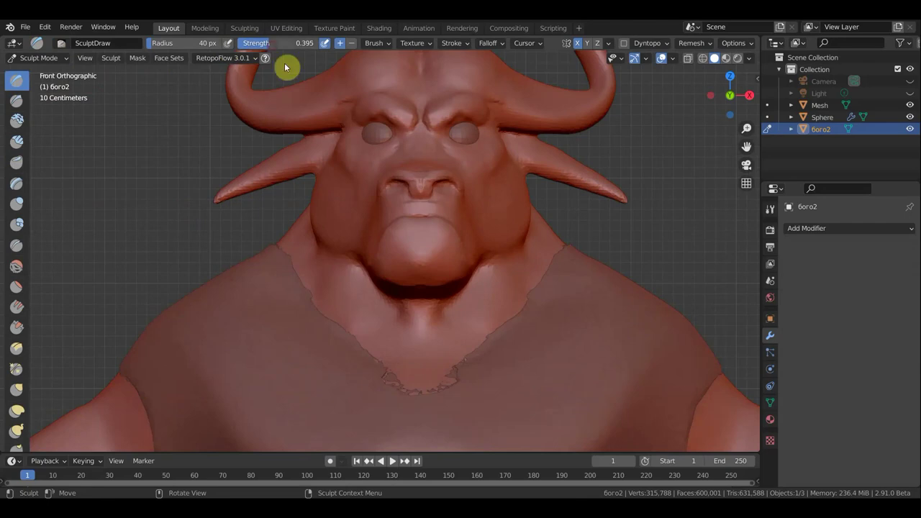
{"action": "scroll", "coordinate": [323, 150], "scroll_direction": "up", "scroll_amount": 2}
{"action": "scroll", "coordinate": [290, 142], "scroll_direction": "up", "scroll_amount": 1}
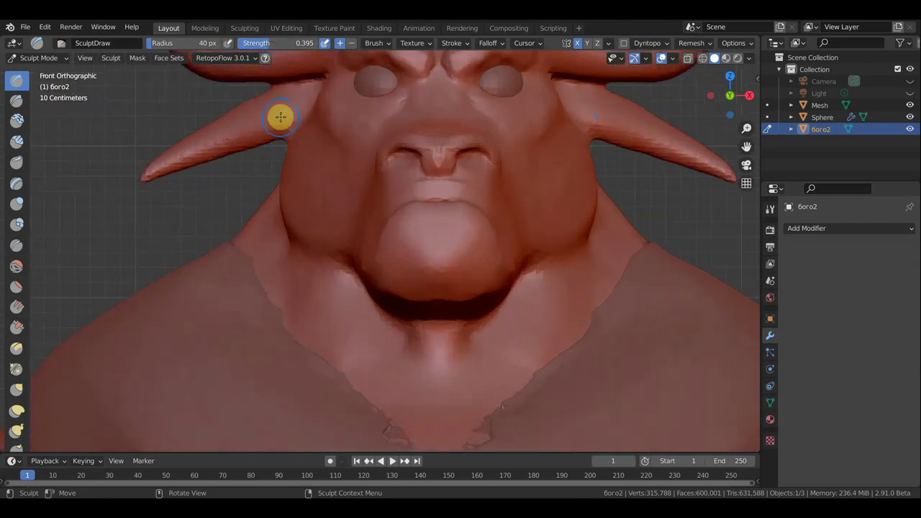
{"action": "mouse_move", "coordinate": [288, 110]}
{"action": "left_mouse_down", "text": "ctrl"}
{"action": "mouse_move", "coordinate": [214, 140]}
{"action": "mouse_move", "coordinate": [146, 127]}
{"action": "left_mouse_up", "text": "ctrl"}
{"action": "mouse_move", "coordinate": [146, 127]}
{"action": "middle_mouse_down"}
{"action": "mouse_move", "coordinate": [253, 144]}
{"action": "mouse_move", "coordinate": [471, 149]}
{"action": "mouse_move", "coordinate": [328, 152]}
{"action": "mouse_move", "coordinate": [344, 148]}
{"action": "mouse_move", "coordinate": [293, 139]}
{"action": "middle_mouse_up"}
{"action": "scroll", "coordinate": [471, 149], "scroll_direction": "down", "scroll_amount": 3}
{"action": "mouse_move", "coordinate": [273, 116]}
{"action": "left_mouse_down"}
{"action": "mouse_move", "coordinate": [228, 119]}
{"action": "mouse_move", "coordinate": [180, 147]}
{"action": "mouse_move", "coordinate": [260, 111]}
{"action": "left_mouse_up"}
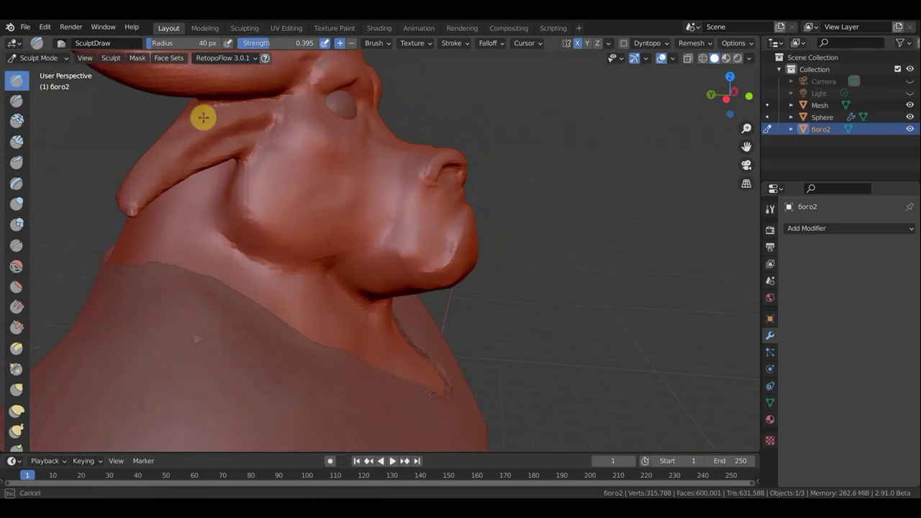
{"action": "left_click_drag", "start_coordinate": [134, 191], "coordinate": [137, 199]}
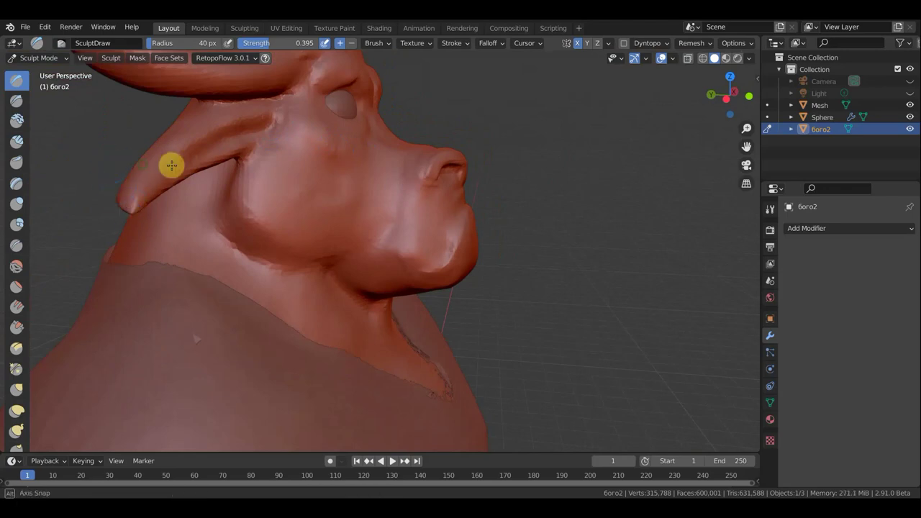
{"action": "mouse_move", "coordinate": [173, 165]}
{"action": "middle_mouse_down"}
{"action": "mouse_move", "coordinate": [262, 166]}
{"action": "mouse_move", "coordinate": [265, 146]}
{"action": "mouse_move", "coordinate": [293, 142]}
{"action": "middle_mouse_up"}
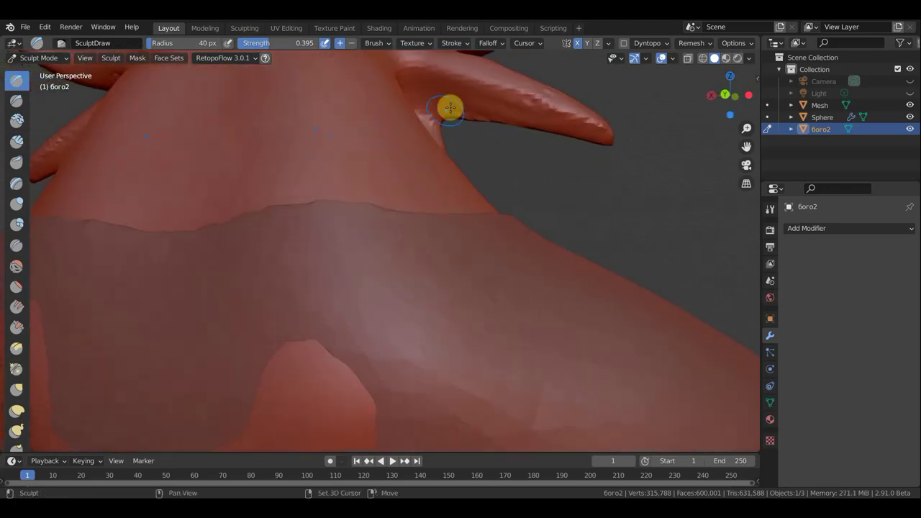
{"action": "mouse_move", "coordinate": [479, 127]}
{"action": "middle_mouse_down"}
{"action": "mouse_move", "coordinate": [444, 150]}
{"action": "mouse_move", "coordinate": [374, 156]}
{"action": "mouse_move", "coordinate": [477, 146]}
{"action": "middle_mouse_up"}
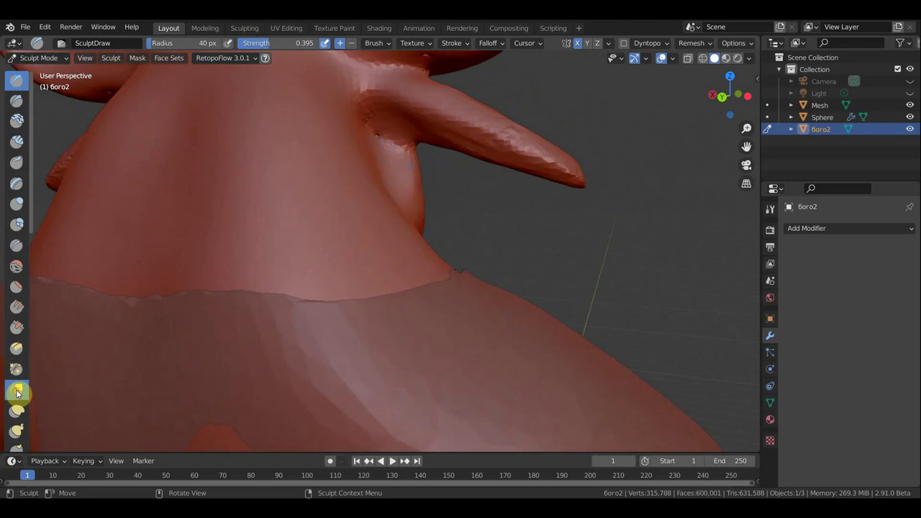
Step: Switch to the Grab brush with a 78 px radius
{"action": "left_click", "coordinate": [16, 393]}
{"action": "key", "text": "f"}
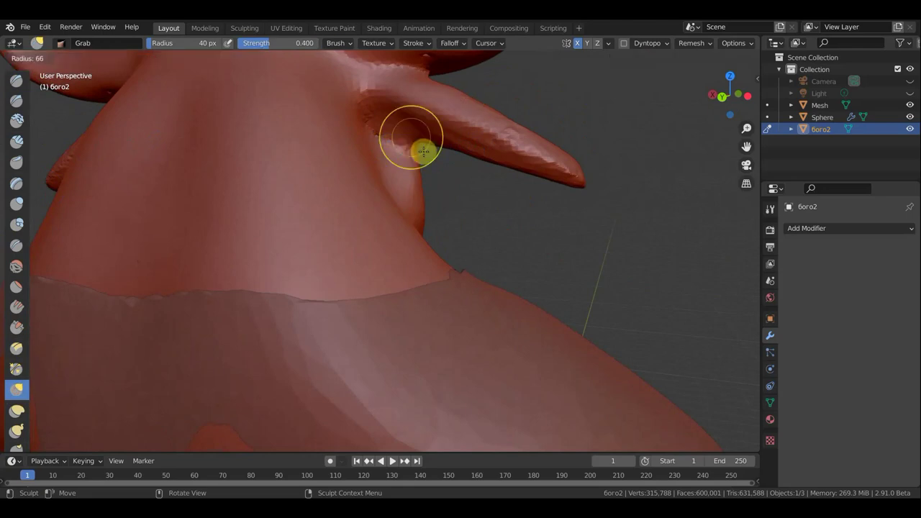
{"action": "left_click", "coordinate": [424, 152]}
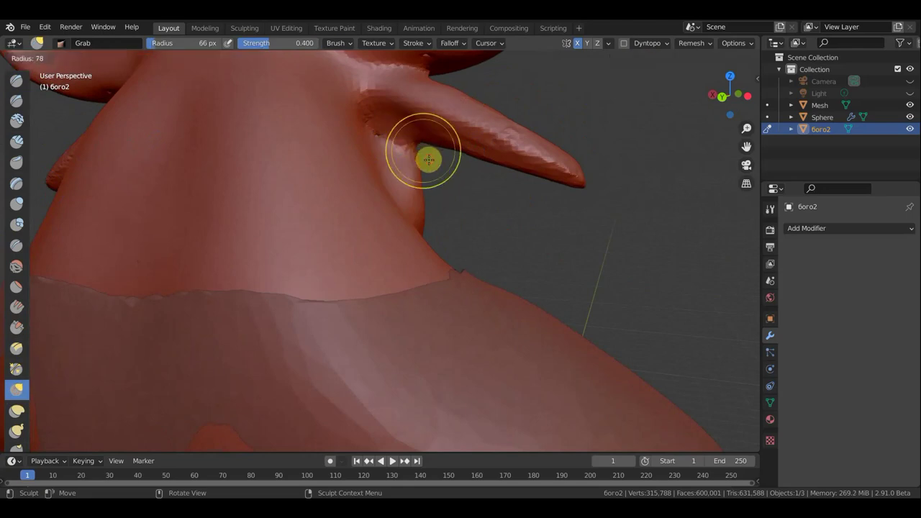
{"action": "left_click", "coordinate": [428, 159]}
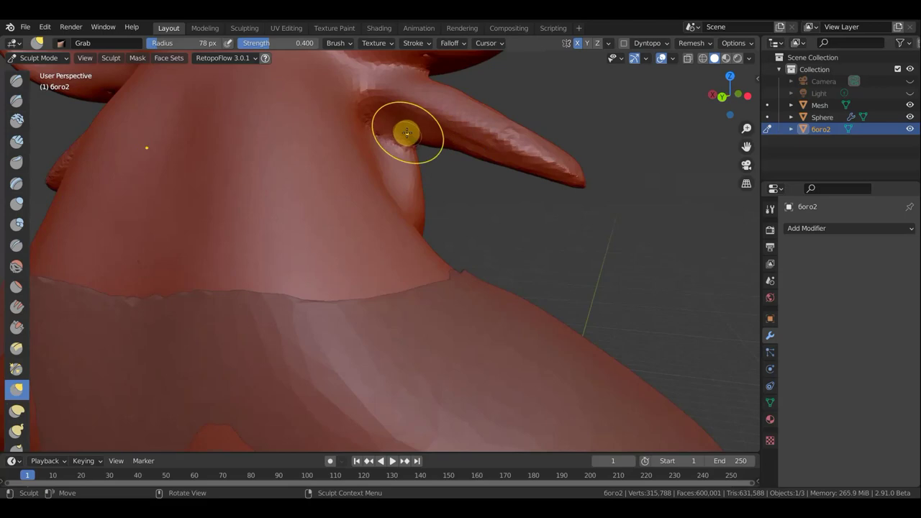
Step: Pull the flesh under the ear, the ear base, the flap, and the neck fold
{"action": "mouse_move", "coordinate": [406, 132]}
{"action": "left_mouse_down"}
{"action": "mouse_move", "coordinate": [402, 143]}
{"action": "mouse_move", "coordinate": [390, 117]}
{"action": "mouse_move", "coordinate": [385, 136]}
{"action": "mouse_move", "coordinate": [438, 144]}
{"action": "mouse_move", "coordinate": [409, 139]}
{"action": "mouse_move", "coordinate": [407, 154]}
{"action": "left_mouse_up"}
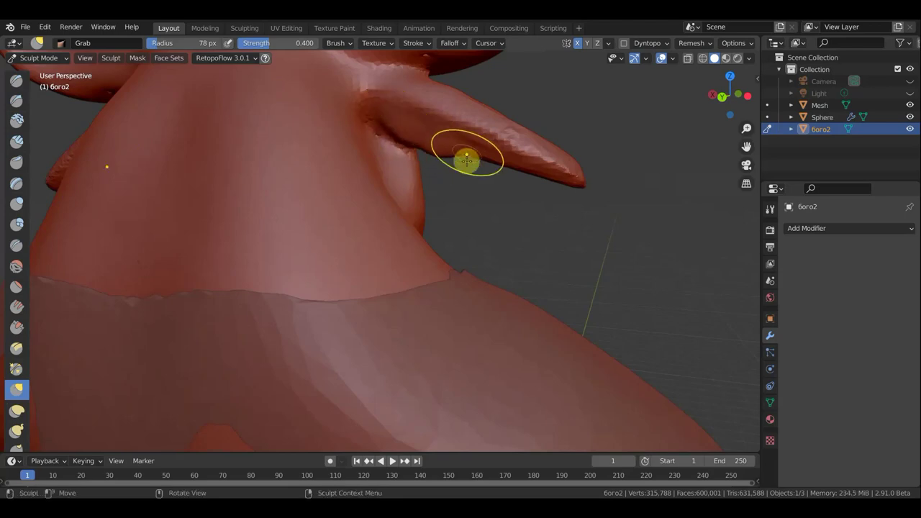
{"action": "mouse_move", "coordinate": [468, 158]}
{"action": "left_mouse_down"}
{"action": "mouse_move", "coordinate": [469, 179]}
{"action": "mouse_move", "coordinate": [497, 164]}
{"action": "mouse_move", "coordinate": [500, 177]}
{"action": "mouse_move", "coordinate": [522, 173]}
{"action": "mouse_move", "coordinate": [414, 154]}
{"action": "mouse_move", "coordinate": [372, 134]}
{"action": "left_mouse_up"}
{"action": "mouse_move", "coordinate": [372, 133]}
{"action": "middle_mouse_down"}
{"action": "mouse_move", "coordinate": [396, 136]}
{"action": "mouse_move", "coordinate": [339, 127]}
{"action": "middle_mouse_up"}
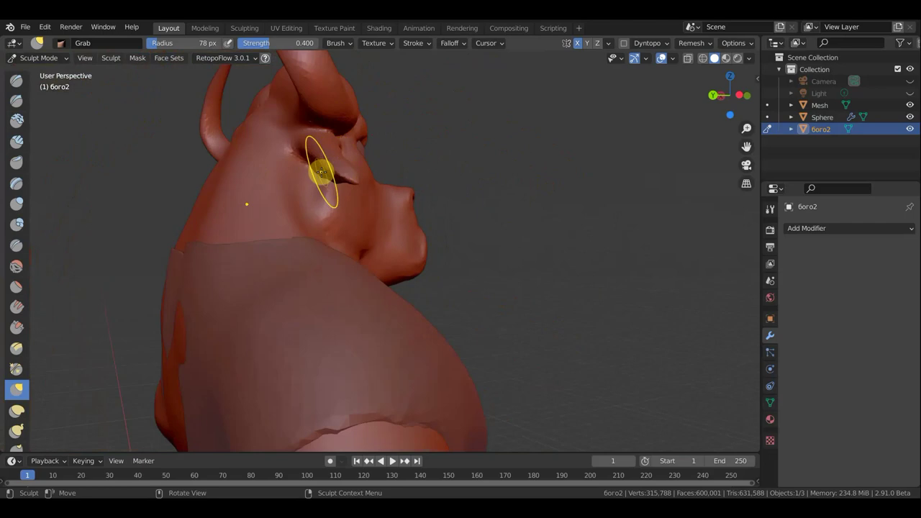
{"action": "mouse_move", "coordinate": [319, 175]}
{"action": "left_mouse_down"}
{"action": "mouse_move", "coordinate": [310, 184]}
{"action": "mouse_move", "coordinate": [300, 166]}
{"action": "left_mouse_up"}
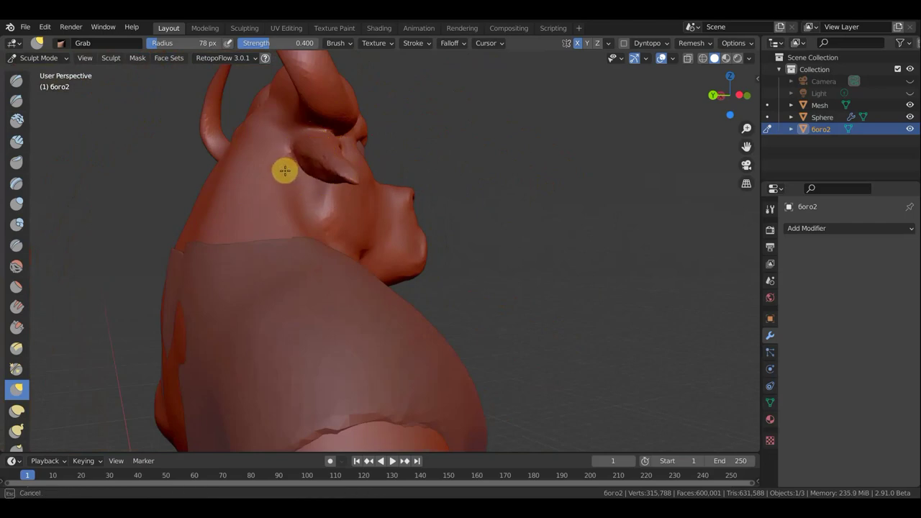
{"action": "left_click_drag", "start_coordinate": [277, 174], "coordinate": [304, 129]}
{"action": "middle_click_drag", "start_coordinate": [305, 129], "coordinate": [266, 164]}
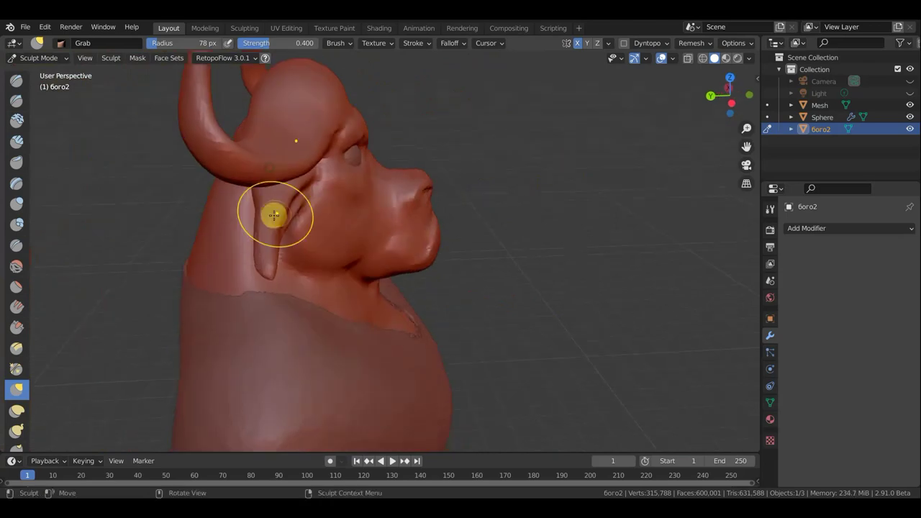
{"action": "left_click_drag", "start_coordinate": [260, 211], "coordinate": [237, 175]}
Step: Drag the ear beside the cheek downward and pull its tip down
{"action": "middle_click_drag", "start_coordinate": [237, 175], "coordinate": [130, 151]}
{"action": "scroll", "coordinate": [190, 158], "scroll_direction": "up", "scroll_amount": 2}
{"action": "scroll", "coordinate": [195, 151], "scroll_direction": "up", "scroll_amount": 3}
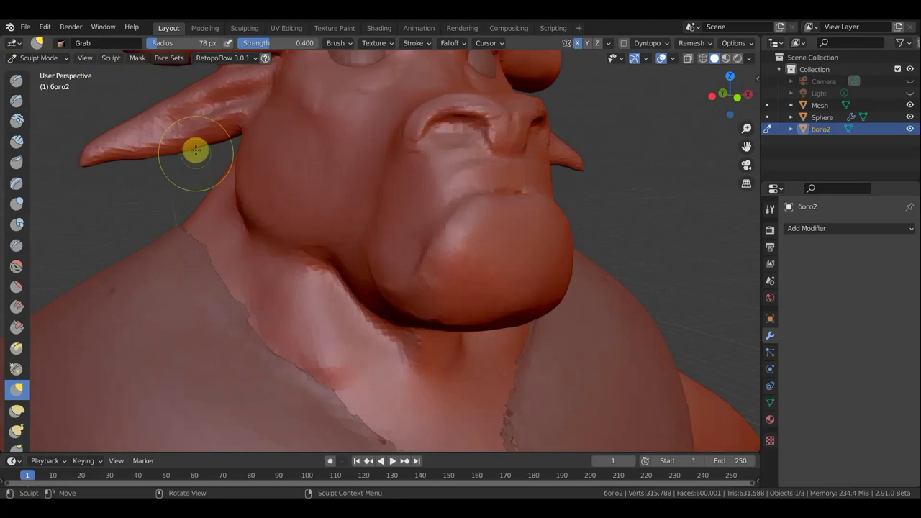
{"action": "scroll", "coordinate": [216, 133], "scroll_direction": "down", "scroll_amount": 1}
{"action": "mouse_move", "coordinate": [241, 116]}
{"action": "left_mouse_down"}
{"action": "mouse_move", "coordinate": [239, 107]}
{"action": "mouse_move", "coordinate": [226, 140]}
{"action": "mouse_move", "coordinate": [237, 137]}
{"action": "mouse_move", "coordinate": [240, 158]}
{"action": "left_mouse_up"}
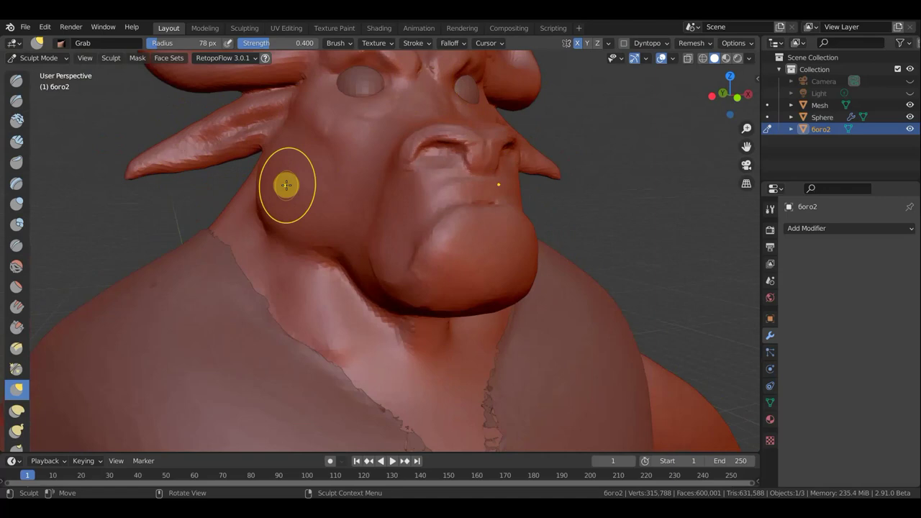
{"action": "middle_click_drag", "start_coordinate": [283, 183], "coordinate": [367, 276]}
{"action": "scroll", "coordinate": [278, 226], "scroll_direction": "up", "scroll_amount": 1}
{"action": "scroll", "coordinate": [278, 225], "scroll_direction": "up", "scroll_amount": 1}
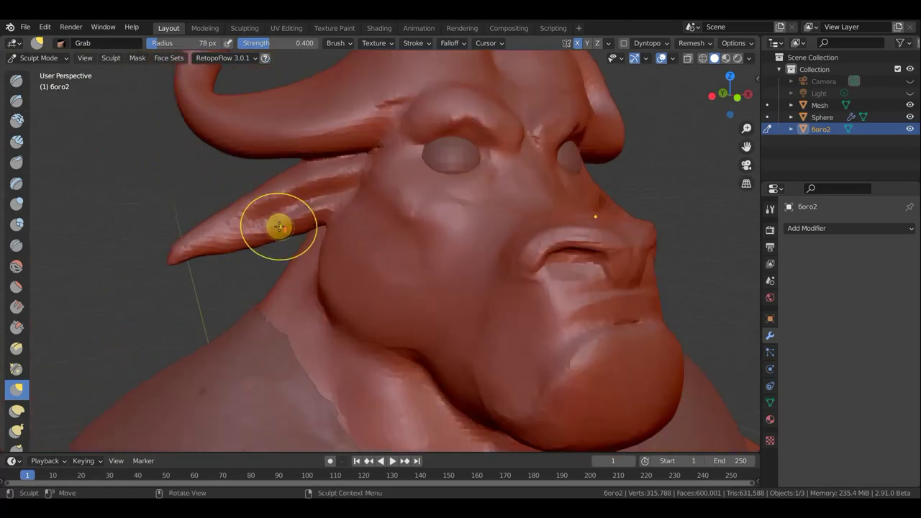
{"action": "scroll", "coordinate": [271, 223], "scroll_direction": "up", "scroll_amount": 1}
{"action": "mouse_move", "coordinate": [249, 221]}
{"action": "left_mouse_down"}
{"action": "mouse_move", "coordinate": [257, 243]}
{"action": "mouse_move", "coordinate": [281, 230]}
{"action": "mouse_move", "coordinate": [293, 250]}
{"action": "mouse_move", "coordinate": [242, 238]}
{"action": "mouse_move", "coordinate": [247, 263]}
{"action": "mouse_move", "coordinate": [185, 257]}
{"action": "mouse_move", "coordinate": [161, 277]}
{"action": "mouse_move", "coordinate": [138, 259]}
{"action": "mouse_move", "coordinate": [133, 290]}
{"action": "left_mouse_up"}
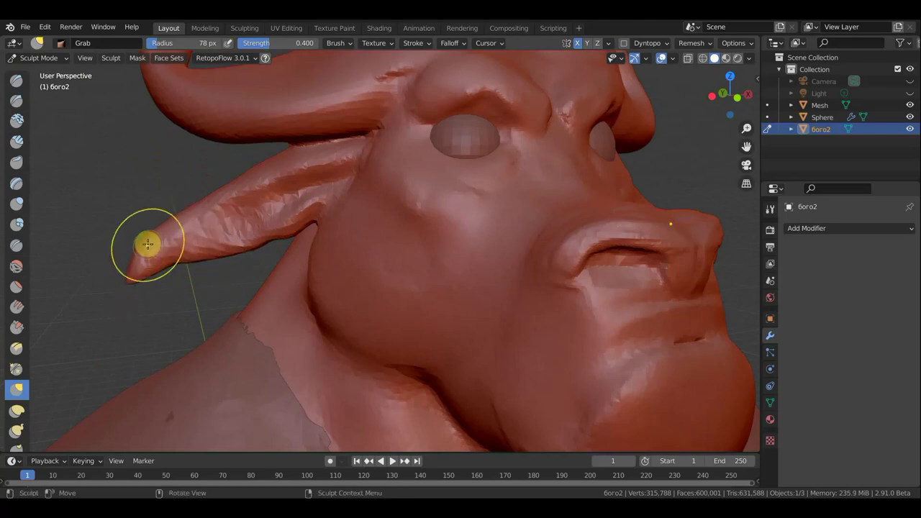
{"action": "mouse_move", "coordinate": [148, 242]}
{"action": "left_mouse_down"}
{"action": "mouse_move", "coordinate": [141, 268]}
{"action": "mouse_move", "coordinate": [319, 180]}
{"action": "mouse_move", "coordinate": [304, 165]}
{"action": "left_mouse_up"}
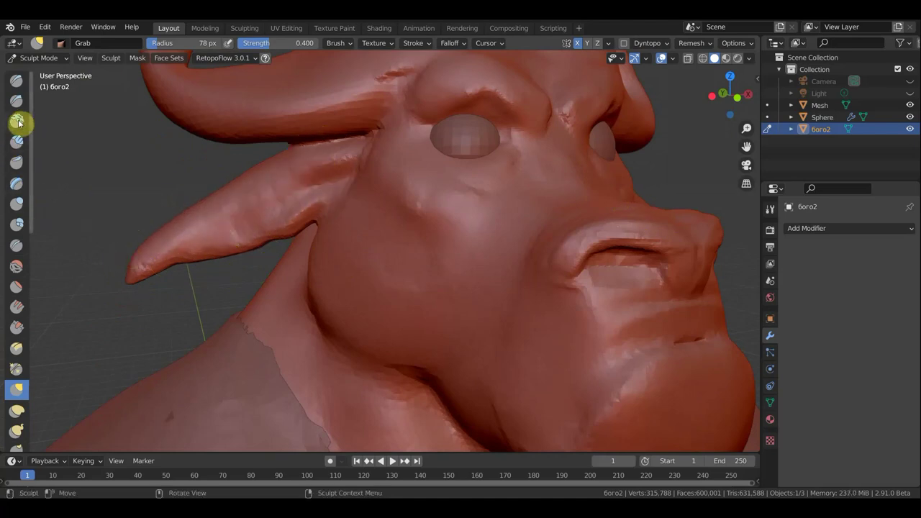
Step: Use Clay Strips at 40 px radius with Dyntopo enabled to build ridges along the ear
{"action": "left_click", "coordinate": [18, 143]}
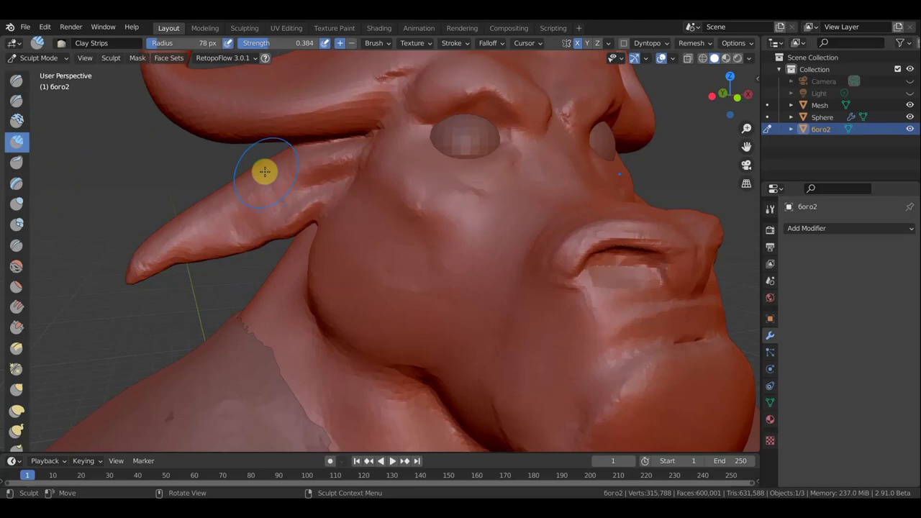
{"action": "key", "text": "f"}
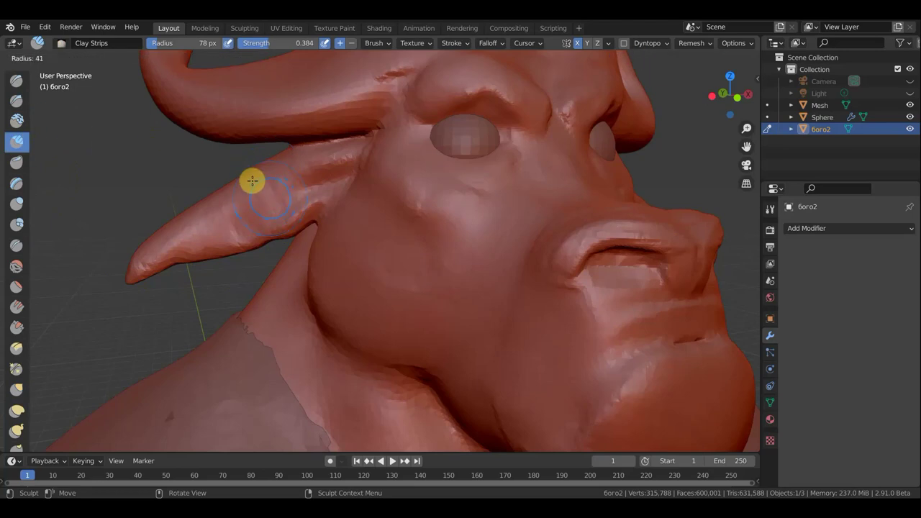
{"action": "left_click", "coordinate": [252, 177]}
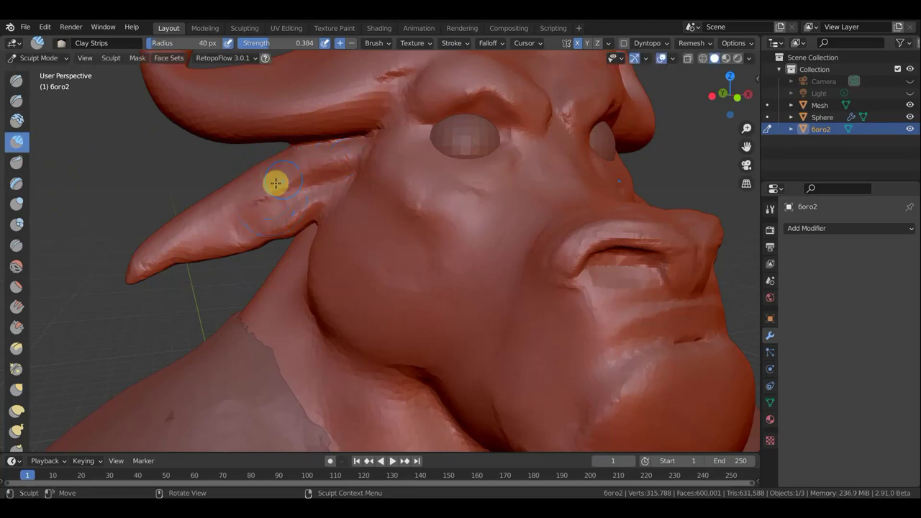
{"action": "left_click_drag", "start_coordinate": [268, 186], "coordinate": [215, 205]}
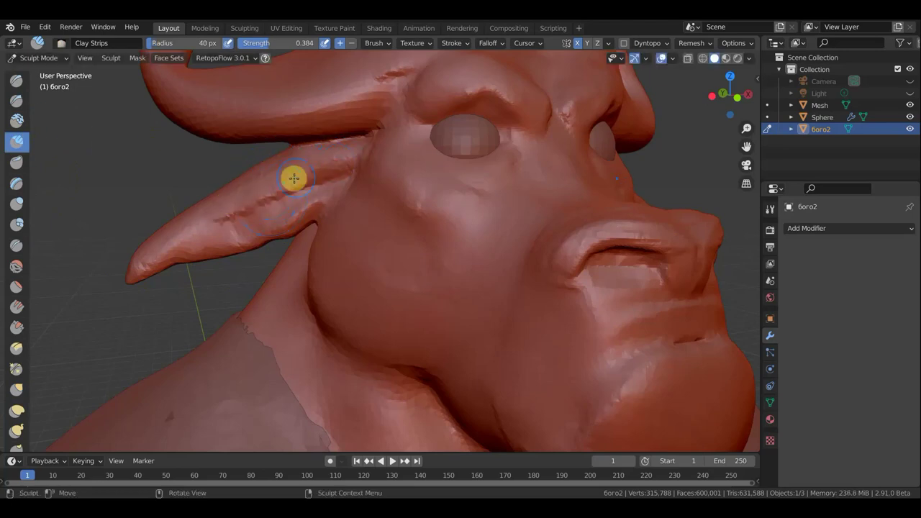
{"action": "left_click", "coordinate": [622, 43]}
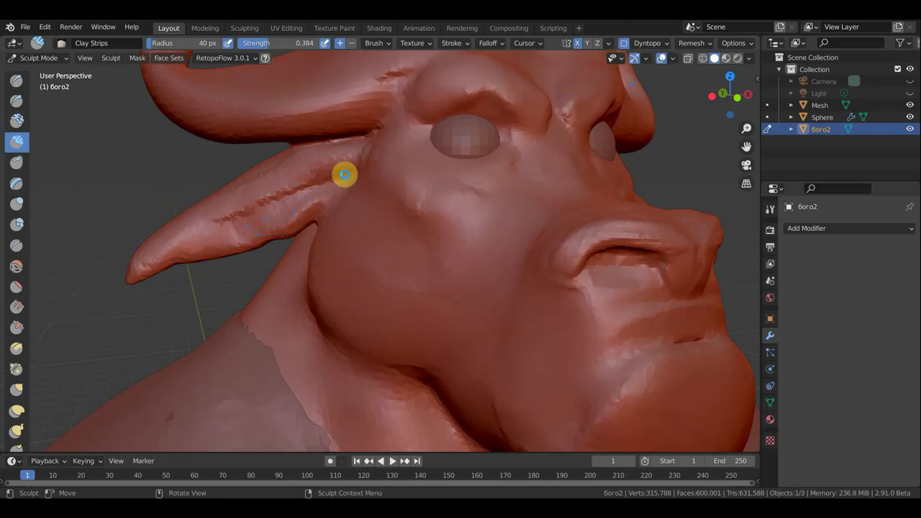
{"action": "mouse_move", "coordinate": [348, 167]}
{"action": "left_mouse_down"}
{"action": "mouse_move", "coordinate": [339, 159]}
{"action": "mouse_move", "coordinate": [138, 254]}
{"action": "mouse_move", "coordinate": [274, 189]}
{"action": "mouse_move", "coordinate": [189, 220]}
{"action": "mouse_move", "coordinate": [160, 243]}
{"action": "left_mouse_up"}
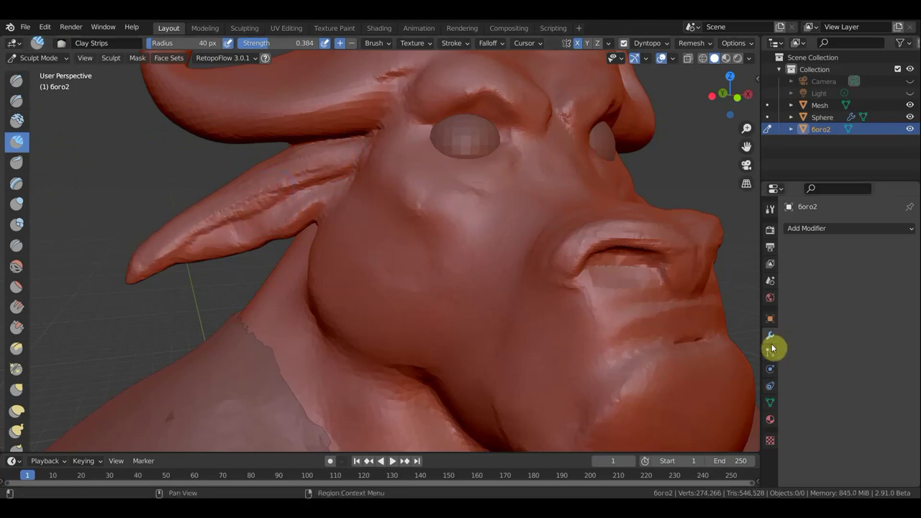
Step: Set the Dyntopo refine method to Collapse Edges in the Tool settings
{"action": "left_click", "coordinate": [770, 208]}
{"action": "scroll", "coordinate": [841, 378], "scroll_direction": "down", "scroll_amount": 4}
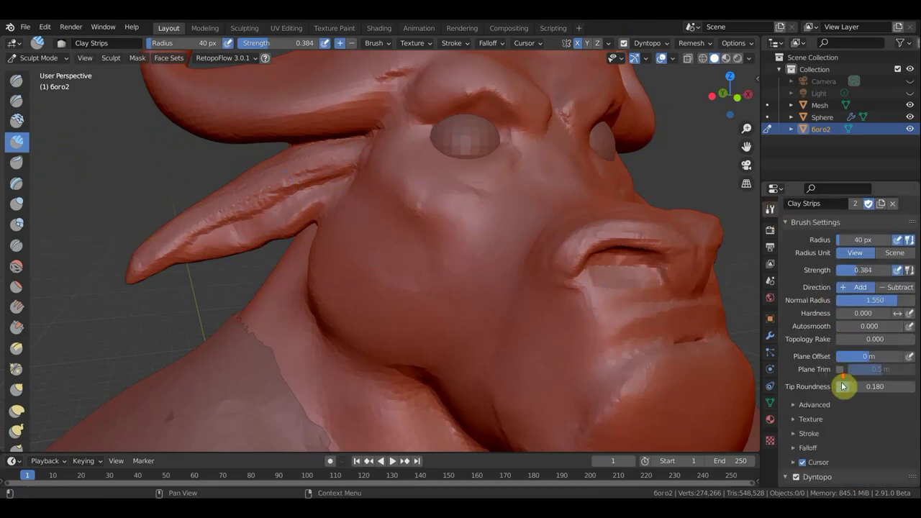
{"action": "scroll", "coordinate": [842, 387], "scroll_direction": "down", "scroll_amount": 4}
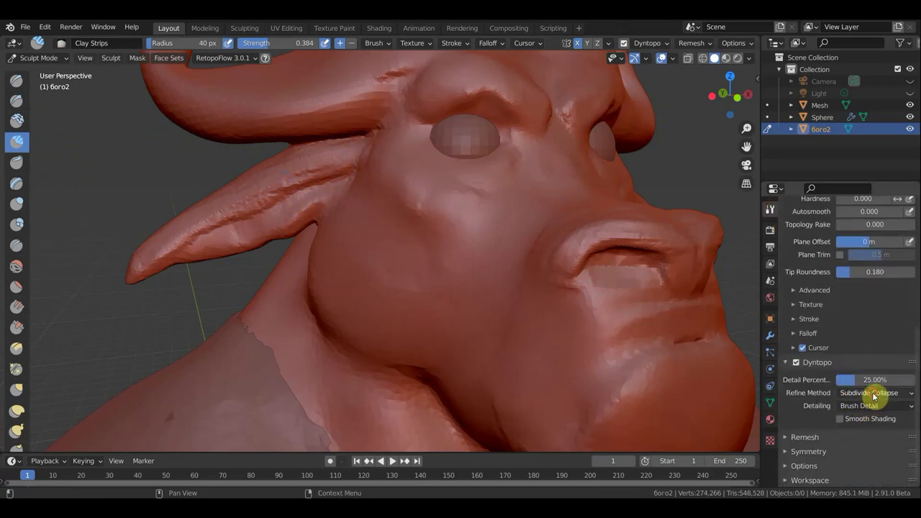
{"action": "left_click", "coordinate": [875, 395]}
{"action": "left_click", "coordinate": [854, 420]}
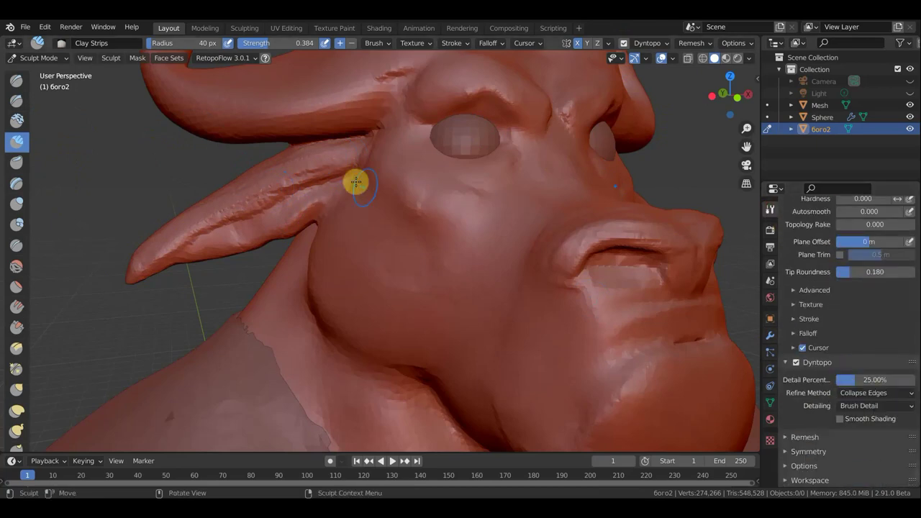
Step: Re-sculpt along the ear surface to simplify its mesh and reduce triangles
{"action": "mouse_move", "coordinate": [253, 187]}
{"action": "left_mouse_down"}
{"action": "mouse_move", "coordinate": [206, 212]}
{"action": "mouse_move", "coordinate": [249, 197]}
{"action": "mouse_move", "coordinate": [321, 200]}
{"action": "left_mouse_up"}
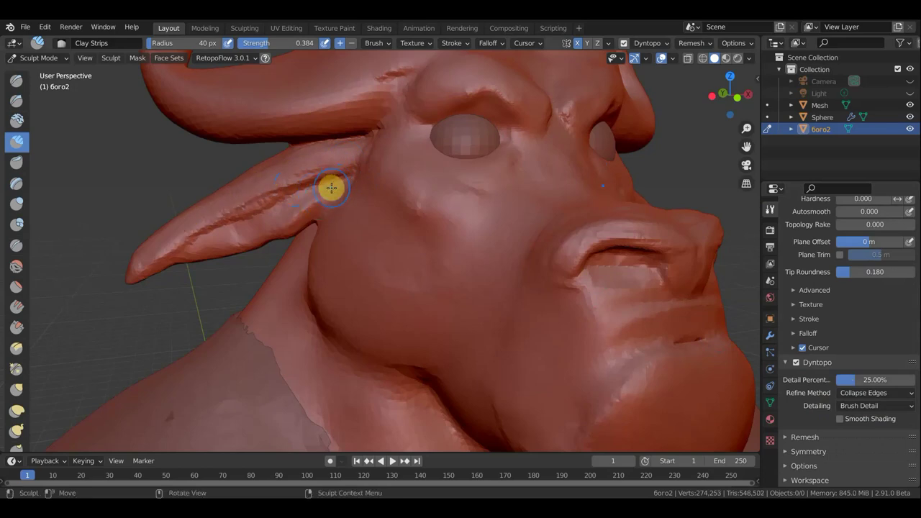
{"action": "key", "text": "ctrl"}
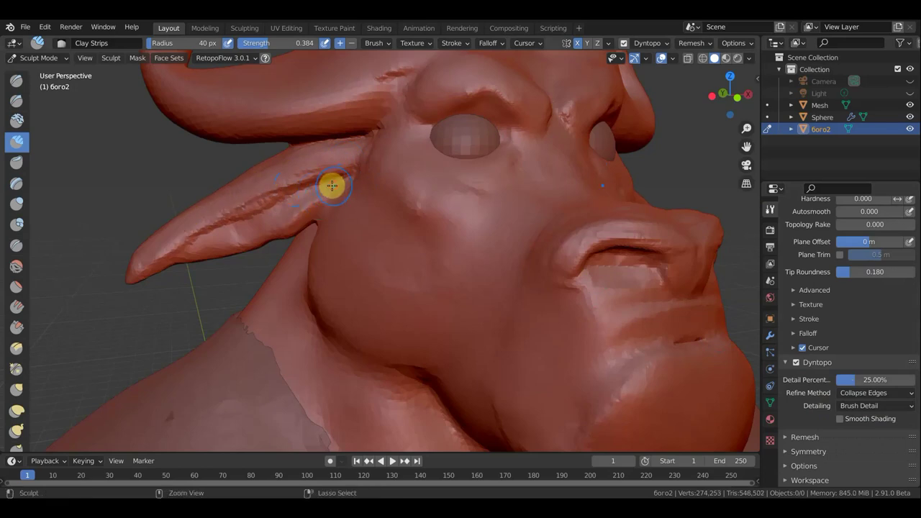
{"action": "mouse_move", "coordinate": [332, 185]}
{"action": "left_mouse_down", "text": "ctrl"}
{"action": "mouse_move", "coordinate": [233, 218]}
{"action": "mouse_move", "coordinate": [336, 180]}
{"action": "mouse_move", "coordinate": [280, 195]}
{"action": "mouse_move", "coordinate": [195, 232]}
{"action": "mouse_move", "coordinate": [350, 177]}
{"action": "mouse_move", "coordinate": [228, 224]}
{"action": "mouse_move", "coordinate": [255, 203]}
{"action": "mouse_move", "coordinate": [198, 238]}
{"action": "left_mouse_up", "text": "ctrl"}
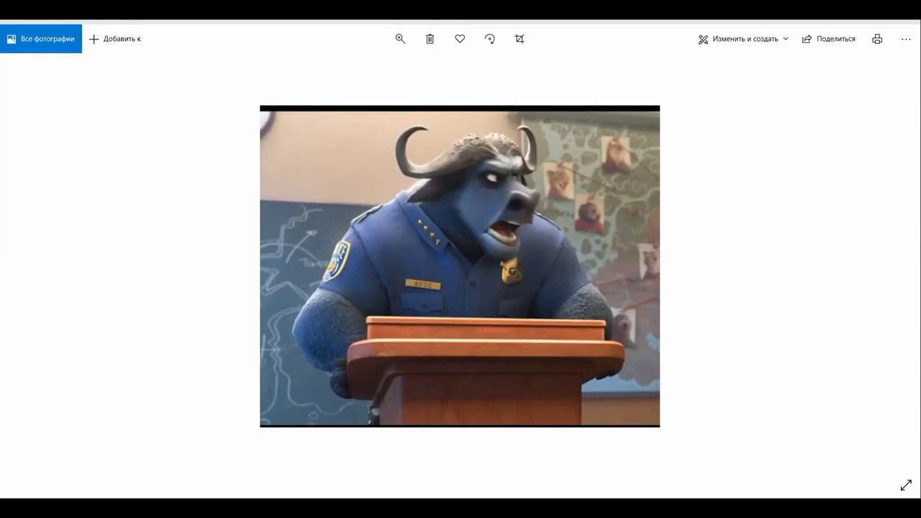
Step: Browse the next two buffalo reference images, then return to the Blender sculpt
{"action": "key", "text": "Right"}
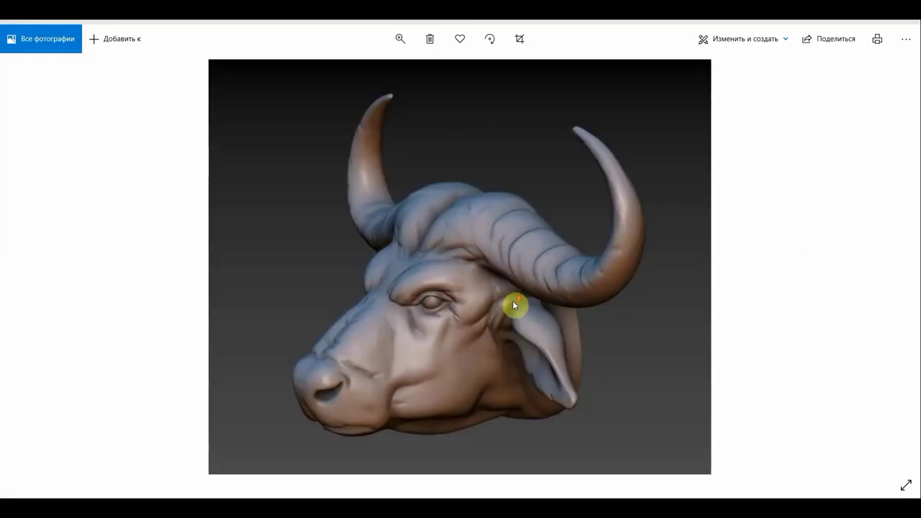
{"action": "key", "text": "Right"}
{"action": "key", "text": "Right"}
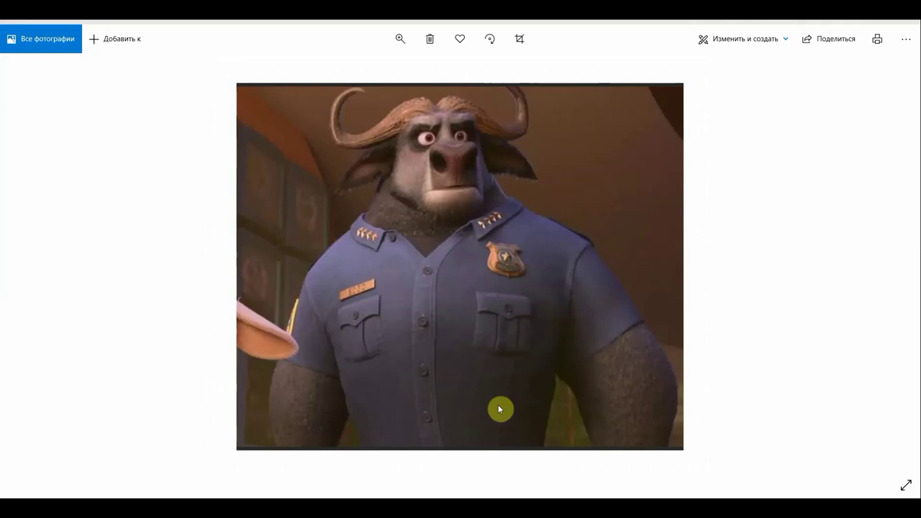
{"action": "left_click", "coordinate": [483, 503]}
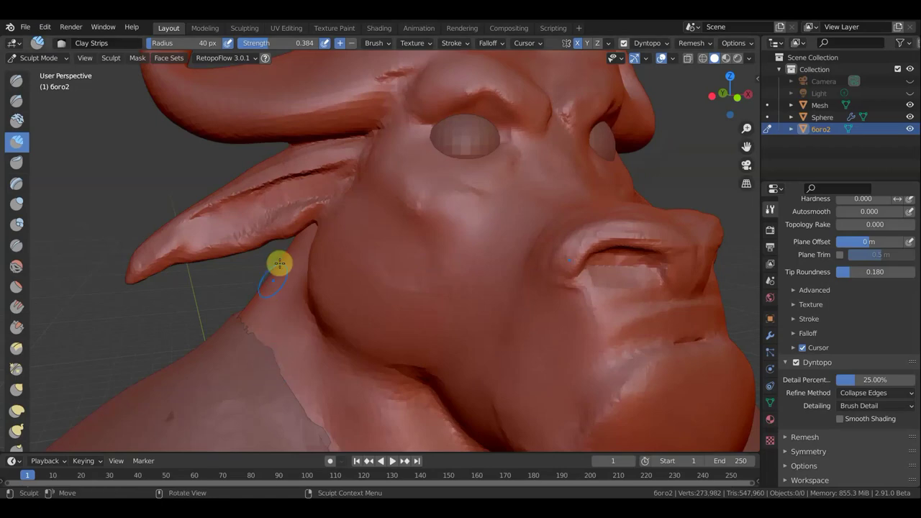
Step: Make repeated smoothing strokes along the upper ear crease from base to tip
{"action": "left_click_drag", "start_coordinate": [304, 218], "coordinate": [188, 257], "text": "shift"}
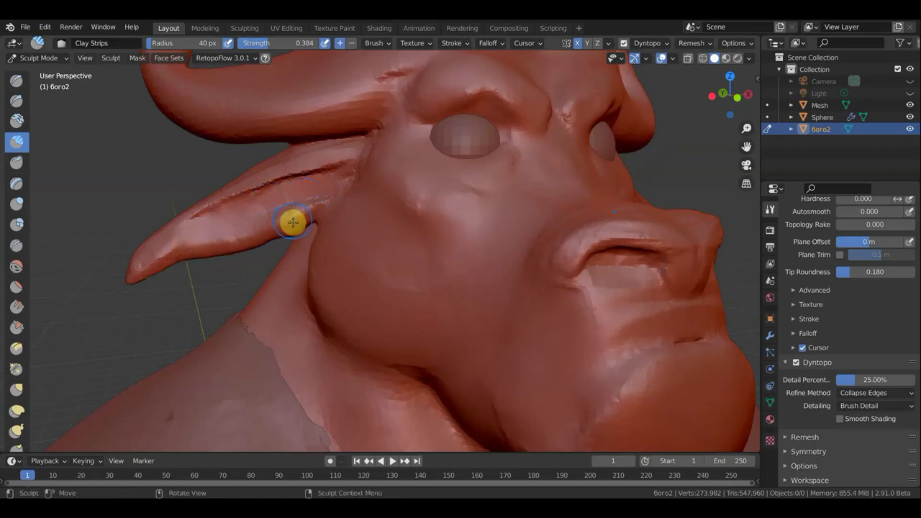
{"action": "mouse_move", "coordinate": [292, 222]}
{"action": "left_mouse_down", "text": "shift"}
{"action": "mouse_move", "coordinate": [267, 237]}
{"action": "mouse_move", "coordinate": [210, 244]}
{"action": "left_mouse_up", "text": "shift"}
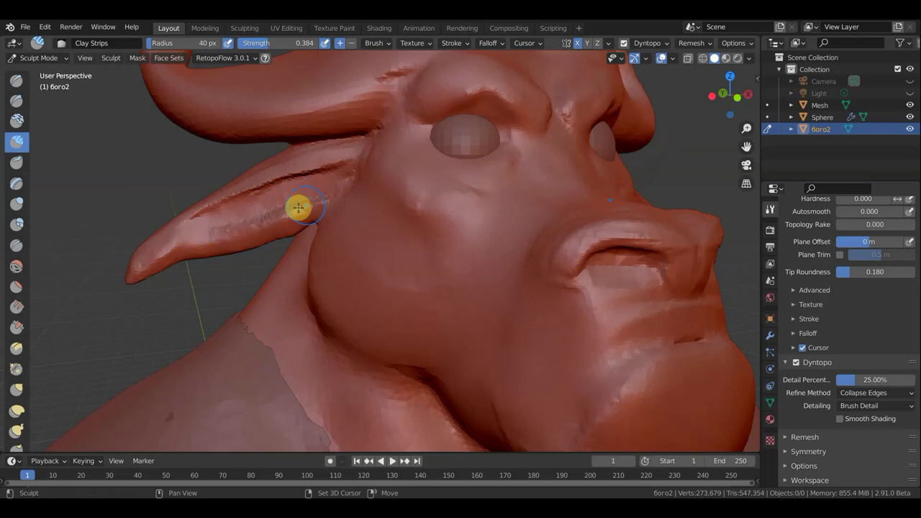
{"action": "left_click_drag", "start_coordinate": [298, 208], "coordinate": [136, 263], "text": "shift"}
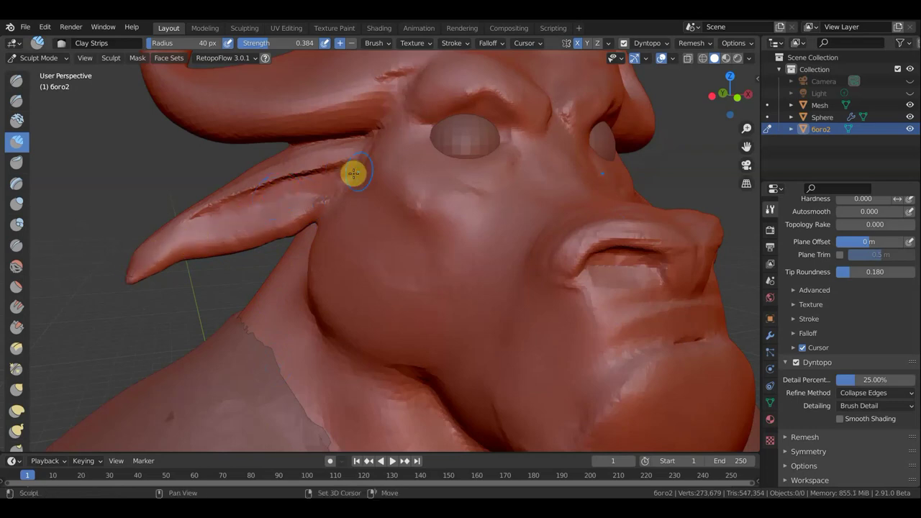
{"action": "left_click_drag", "start_coordinate": [353, 174], "coordinate": [219, 209], "text": "shift"}
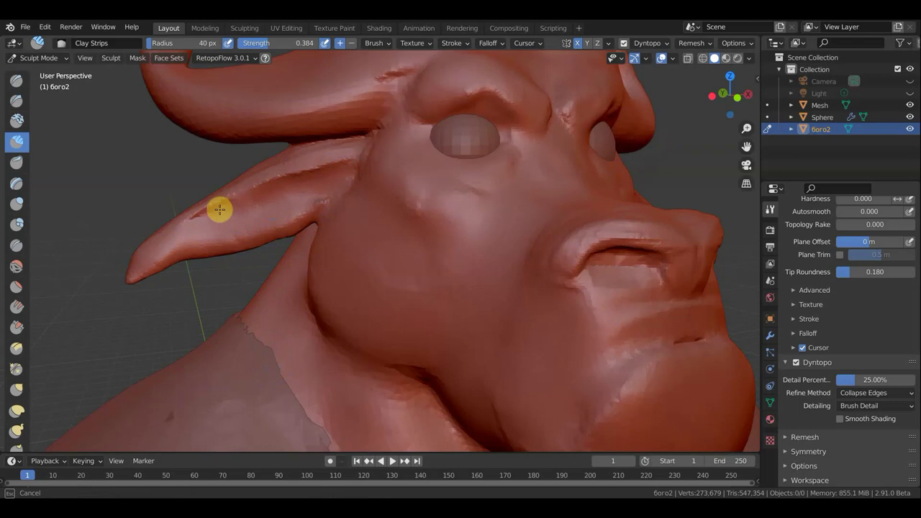
{"action": "left_click_drag", "start_coordinate": [354, 154], "coordinate": [231, 192], "text": "shift"}
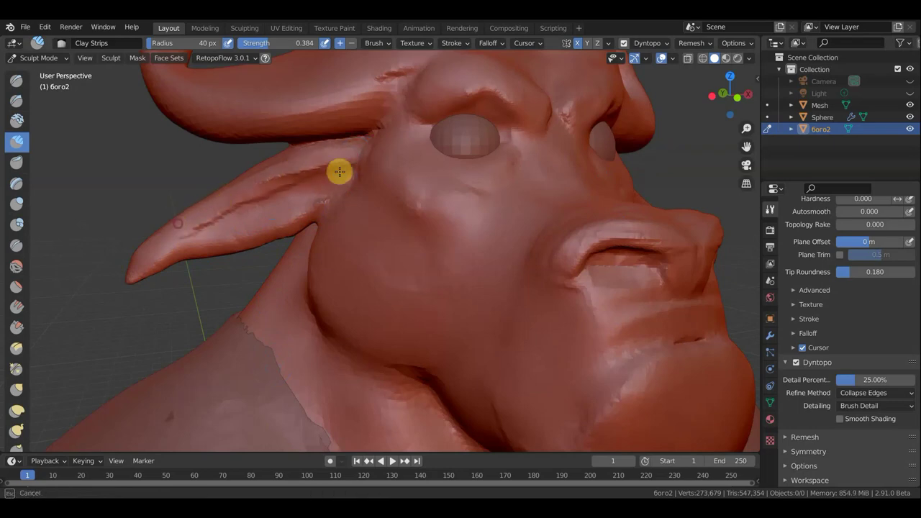
{"action": "mouse_move", "coordinate": [343, 156]}
{"action": "left_mouse_down", "text": "shift"}
{"action": "mouse_move", "coordinate": [292, 160]}
{"action": "mouse_move", "coordinate": [200, 199]}
{"action": "mouse_move", "coordinate": [141, 245]}
{"action": "left_mouse_up", "text": "shift"}
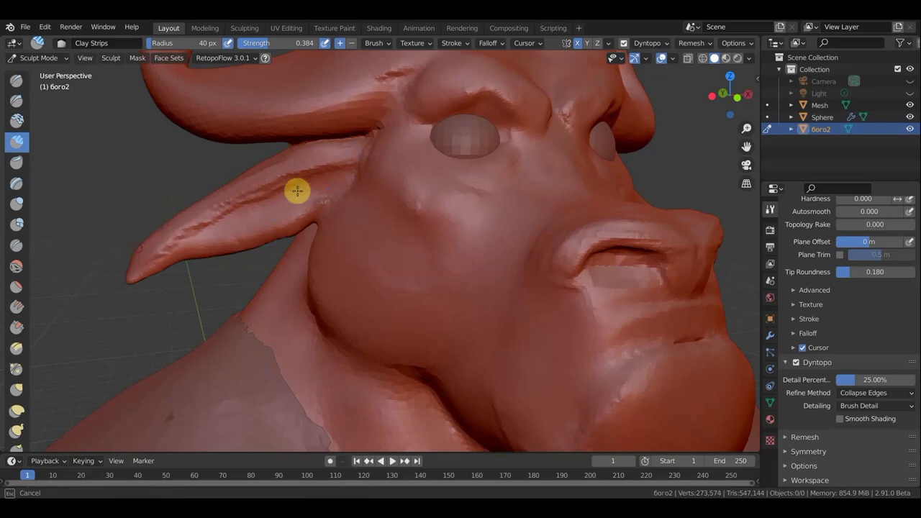
{"action": "left_click_drag", "start_coordinate": [314, 185], "coordinate": [193, 224], "text": "shift"}
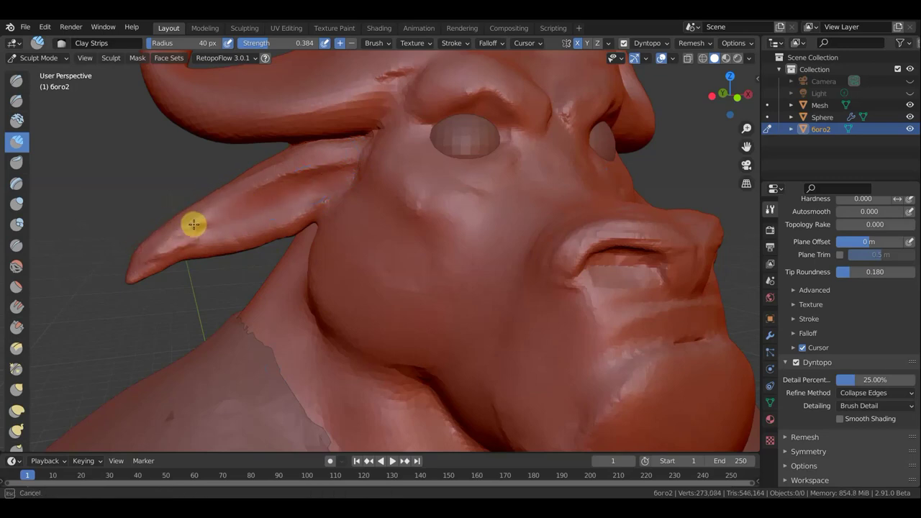
{"action": "left_click_drag", "start_coordinate": [159, 253], "coordinate": [117, 210], "text": "shift"}
{"action": "mouse_move", "coordinate": [117, 209]}
{"action": "middle_mouse_down"}
{"action": "mouse_move", "coordinate": [272, 226]}
{"action": "mouse_move", "coordinate": [414, 199]}
{"action": "mouse_move", "coordinate": [559, 220]}
{"action": "mouse_move", "coordinate": [487, 259]}
{"action": "middle_mouse_up"}
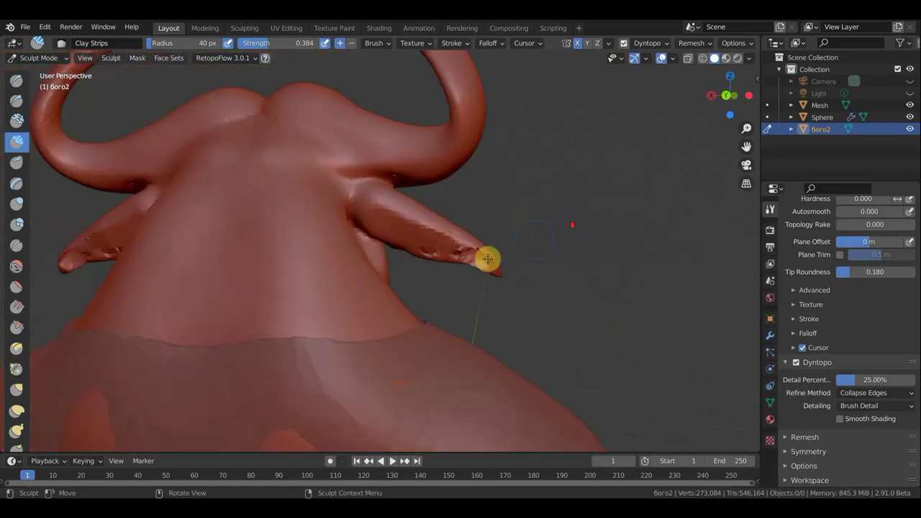
Step: Undo the ear-tip stroke, disable dynamic topology, and return to the front view
{"action": "mouse_move", "coordinate": [487, 259]}
{"action": "left_mouse_down", "text": "shift"}
{"action": "mouse_move", "coordinate": [461, 249]}
{"action": "mouse_move", "coordinate": [485, 259]}
{"action": "mouse_move", "coordinate": [496, 228]}
{"action": "left_mouse_up", "text": "shift"}
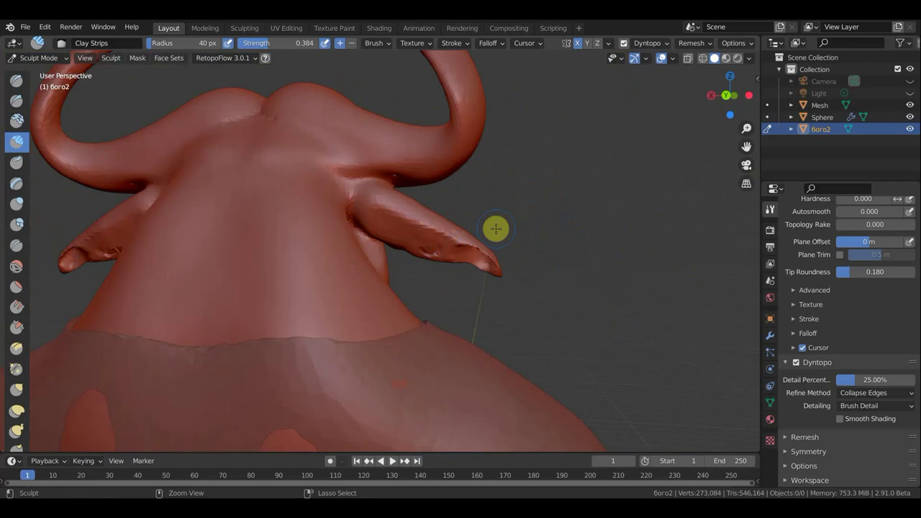
{"action": "key", "text": "ctrl+z"}
{"action": "key", "text": "ctrl+z"}
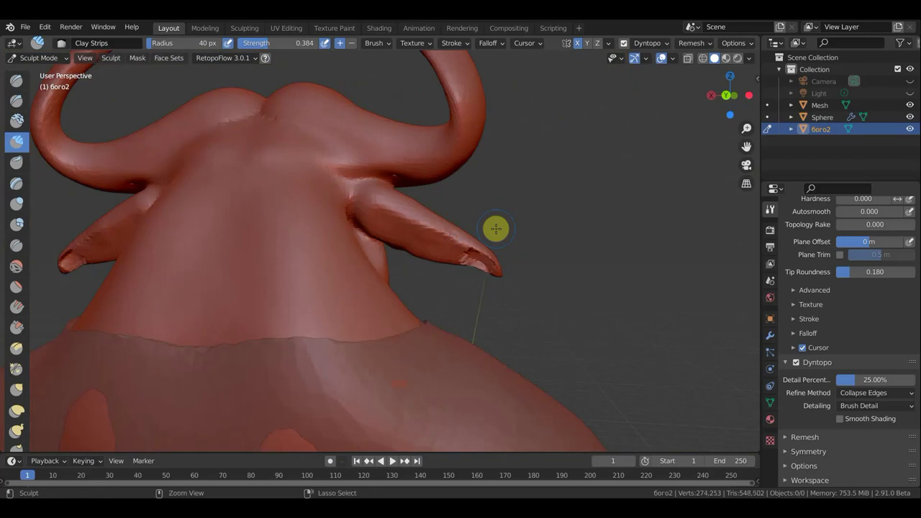
{"action": "key", "text": "ctrl+z"}
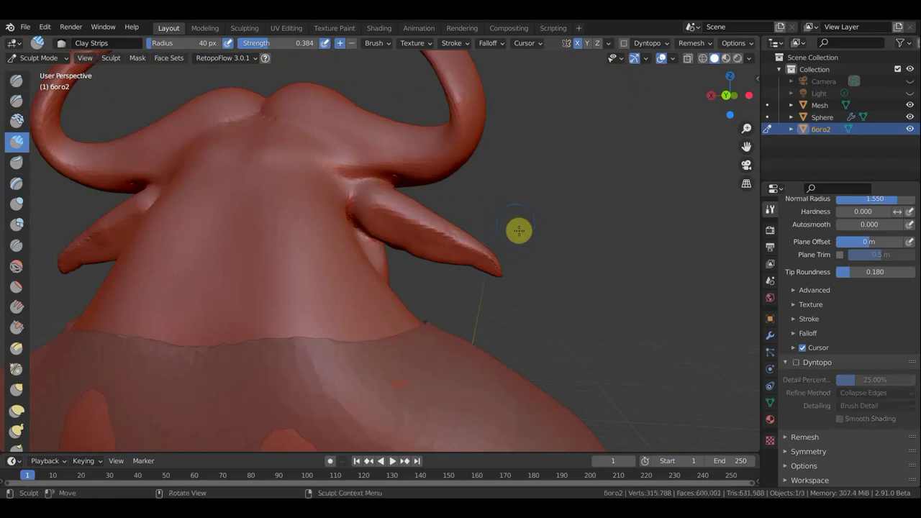
{"action": "mouse_move", "coordinate": [504, 222]}
{"action": "middle_mouse_down"}
{"action": "mouse_move", "coordinate": [438, 232]}
{"action": "mouse_move", "coordinate": [273, 232]}
{"action": "mouse_move", "coordinate": [283, 218]}
{"action": "middle_mouse_up"}
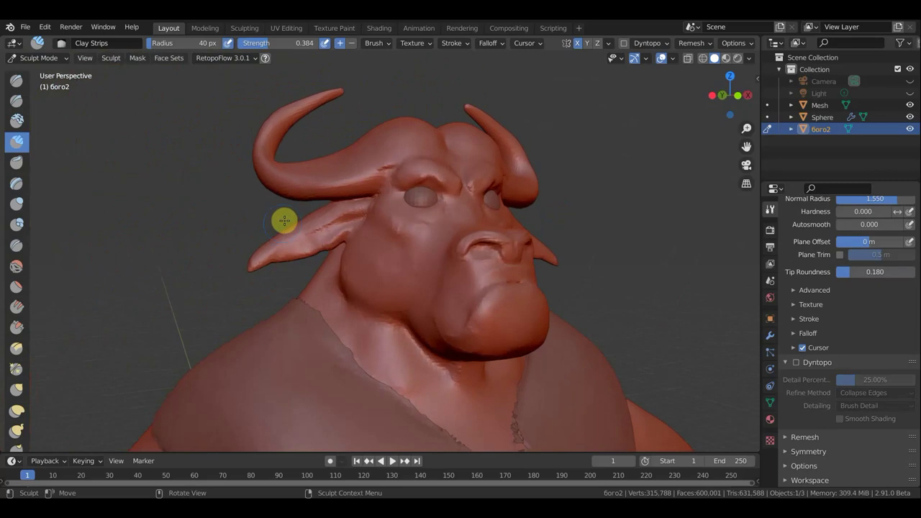
Step: Shrink the brush radius to 19 px and add clay-strip detail along the ear
{"action": "key", "text": "f"}
{"action": "left_click", "coordinate": [322, 209]}
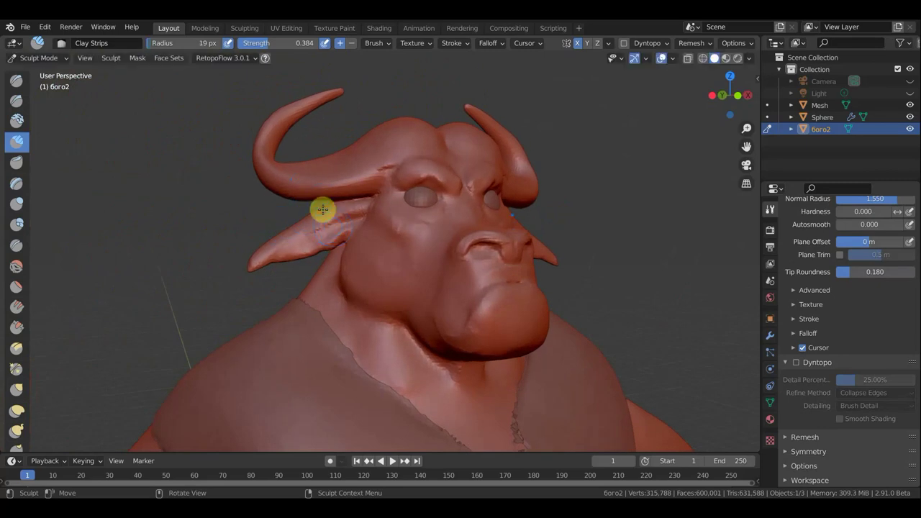
{"action": "scroll", "coordinate": [323, 209], "scroll_direction": "up", "scroll_amount": 2}
{"action": "left_click_drag", "start_coordinate": [335, 197], "coordinate": [365, 187]}
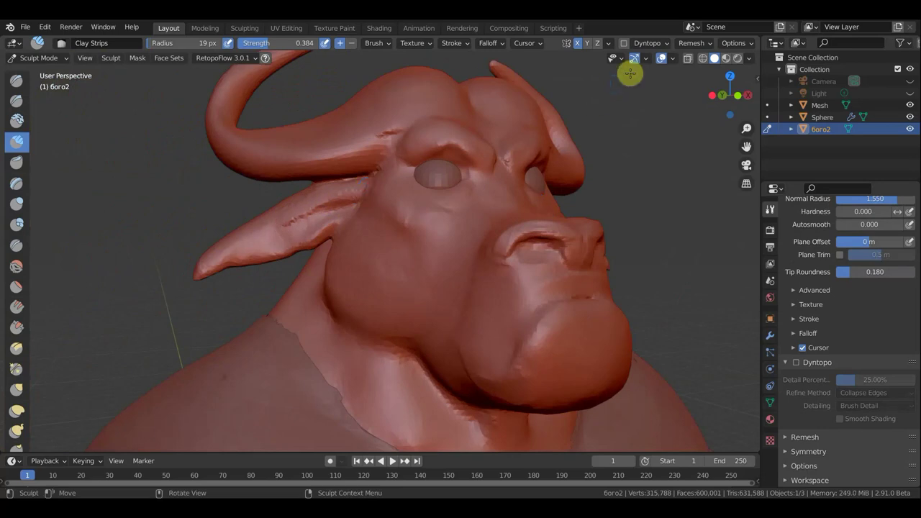
Step: Re-enable Dyntopo and carve finer clay strips along the ear and its tip
{"action": "left_click", "coordinate": [624, 42]}
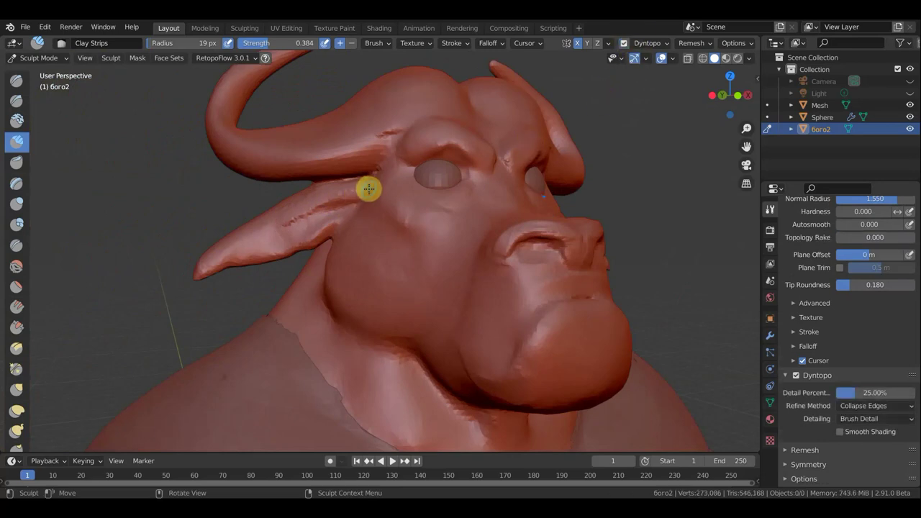
{"action": "left_click_drag", "start_coordinate": [348, 191], "coordinate": [252, 228]}
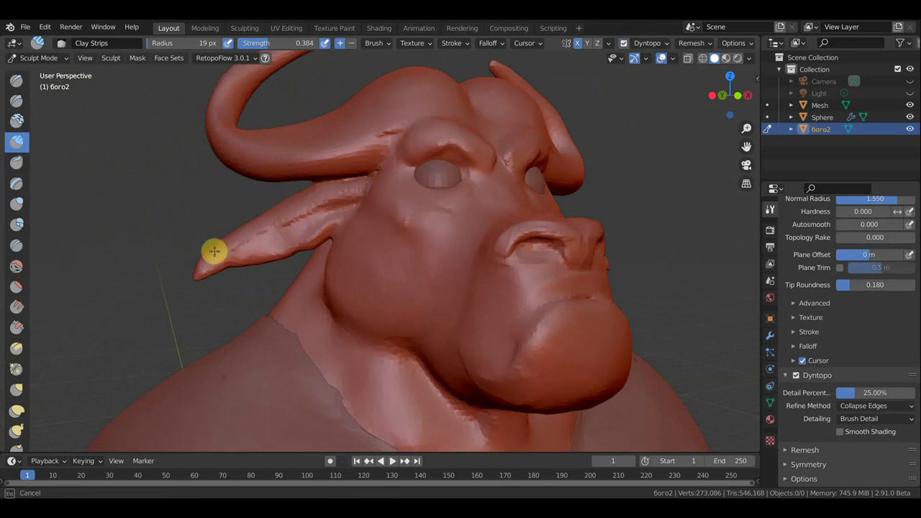
{"action": "left_click_drag", "start_coordinate": [198, 262], "coordinate": [222, 232]}
{"action": "middle_click_drag", "start_coordinate": [223, 233], "coordinate": [475, 245]}
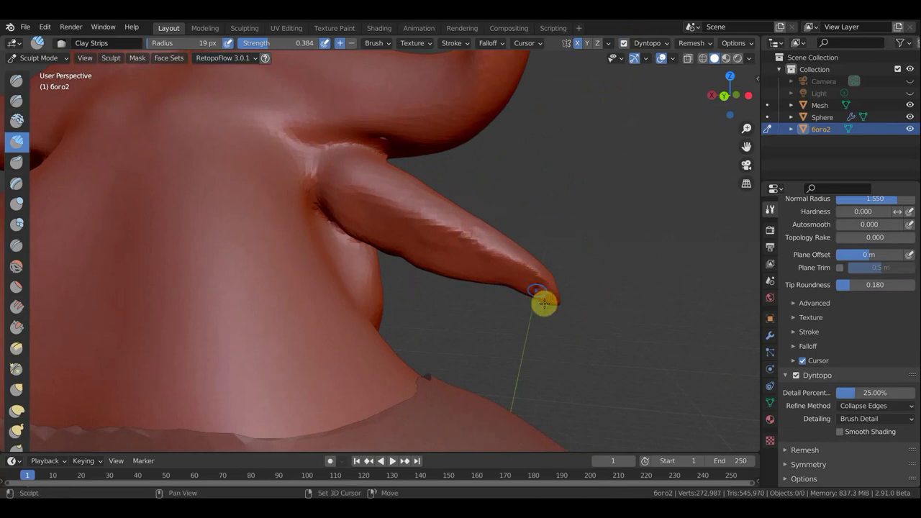
{"action": "mouse_move", "coordinate": [536, 288]}
{"action": "left_mouse_down"}
{"action": "mouse_move", "coordinate": [527, 285]}
{"action": "mouse_move", "coordinate": [550, 299]}
{"action": "mouse_move", "coordinate": [546, 278]}
{"action": "left_mouse_up"}
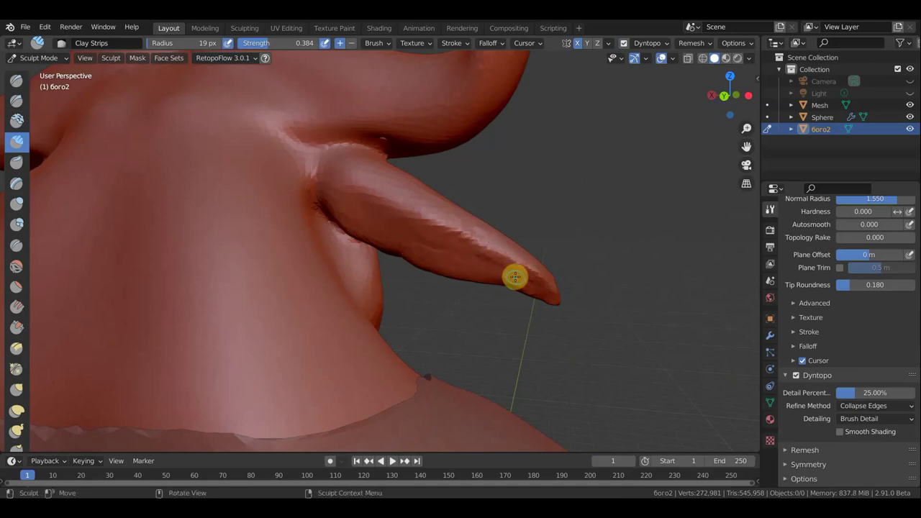
{"action": "middle_click_drag", "start_coordinate": [471, 249], "coordinate": [228, 256]}
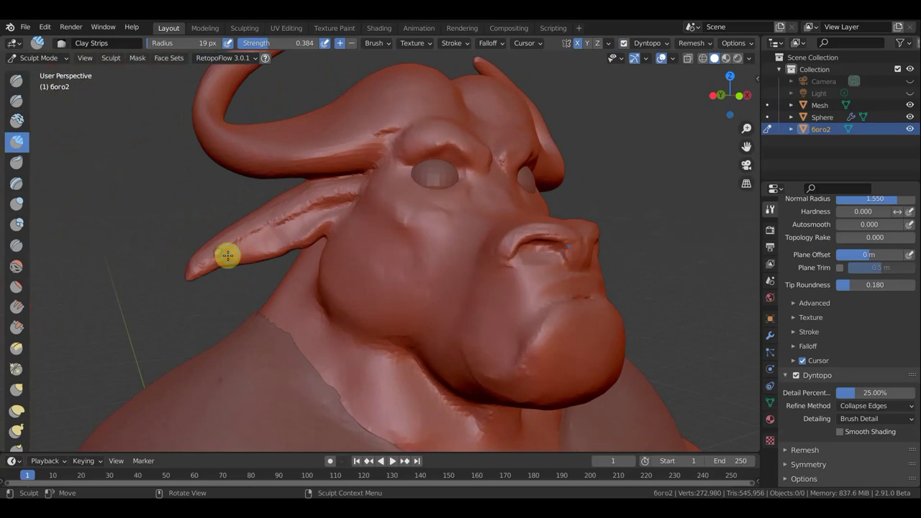
Step: Build up the ear with Clay Strips strokes, carving its crease toward the head
{"action": "left_click_drag", "start_coordinate": [243, 228], "coordinate": [360, 189]}
{"action": "mouse_move", "coordinate": [265, 210]}
{"action": "left_mouse_down"}
{"action": "mouse_move", "coordinate": [299, 193]}
{"action": "mouse_move", "coordinate": [366, 185]}
{"action": "mouse_move", "coordinate": [323, 192]}
{"action": "left_mouse_up"}
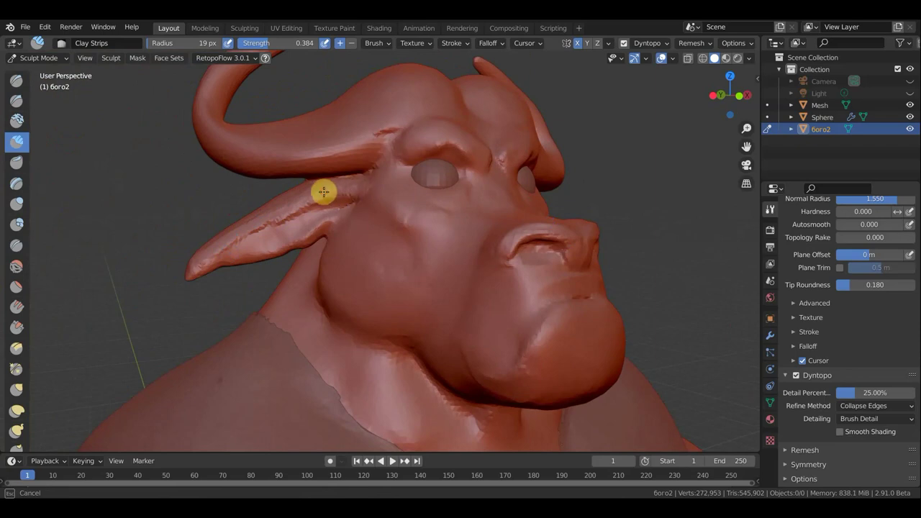
{"action": "mouse_move", "coordinate": [323, 191]}
{"action": "middle_mouse_down"}
{"action": "mouse_move", "coordinate": [403, 220]}
{"action": "mouse_move", "coordinate": [475, 222]}
{"action": "middle_mouse_up"}
{"action": "middle_click_drag", "start_coordinate": [573, 225], "coordinate": [454, 232]}
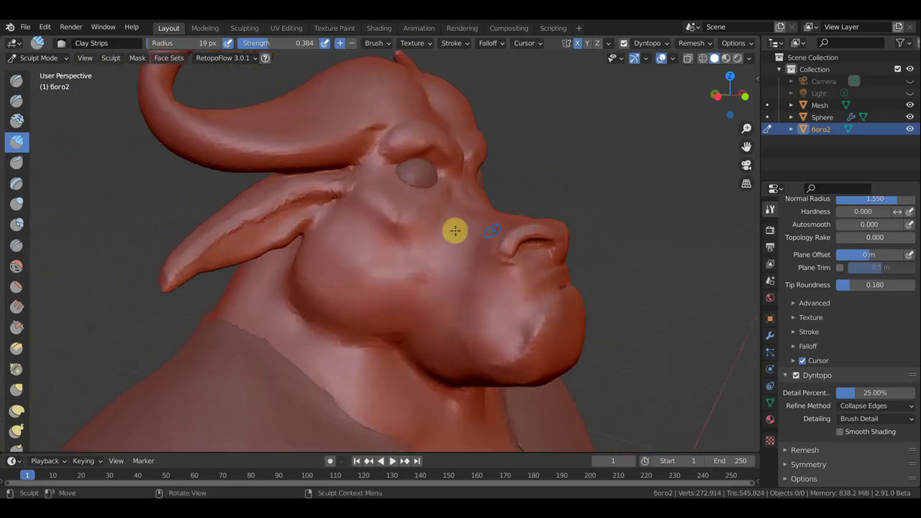
{"action": "middle_click_drag", "start_coordinate": [274, 220], "coordinate": [225, 189]}
{"action": "scroll", "coordinate": [284, 223], "scroll_direction": "up", "scroll_amount": 2}
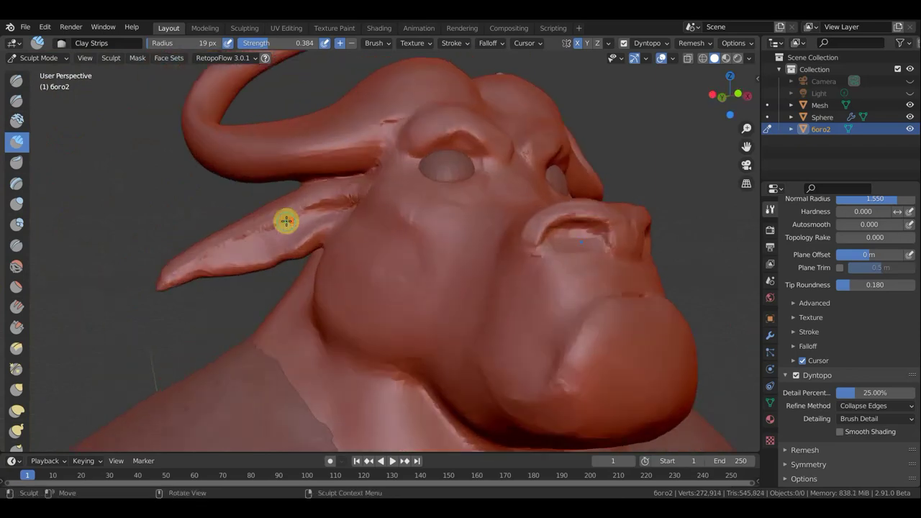
{"action": "scroll", "coordinate": [286, 218], "scroll_direction": "up", "scroll_amount": 1}
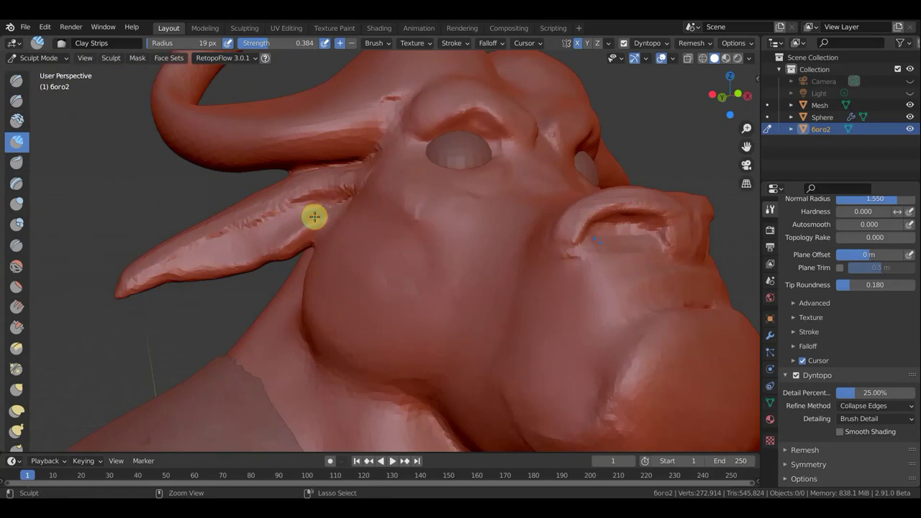
Step: Carve grooves along the ear from tip to base so it tapers to a point
{"action": "left_click_drag", "start_coordinate": [334, 203], "coordinate": [265, 218], "text": "ctrl"}
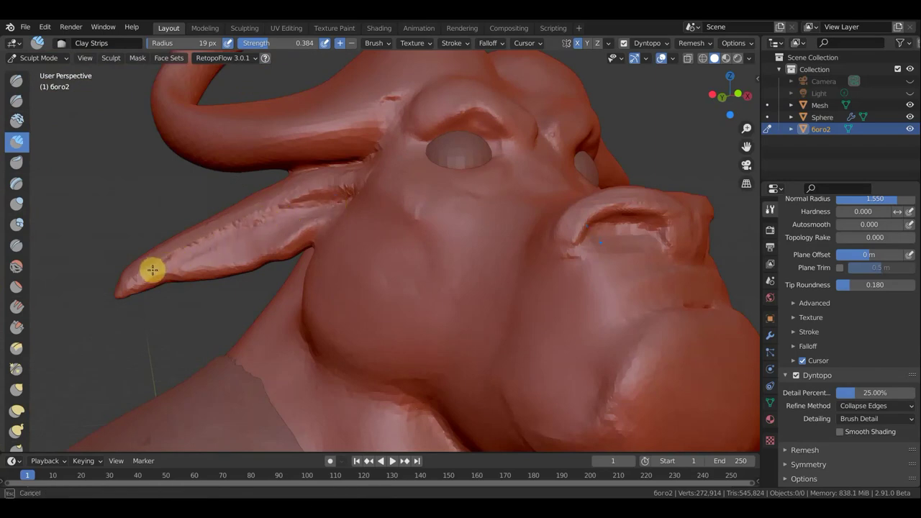
{"action": "mouse_move", "coordinate": [152, 270]}
{"action": "left_mouse_down", "text": "ctrl"}
{"action": "mouse_move", "coordinate": [251, 245]}
{"action": "mouse_move", "coordinate": [294, 247]}
{"action": "left_mouse_up", "text": "ctrl"}
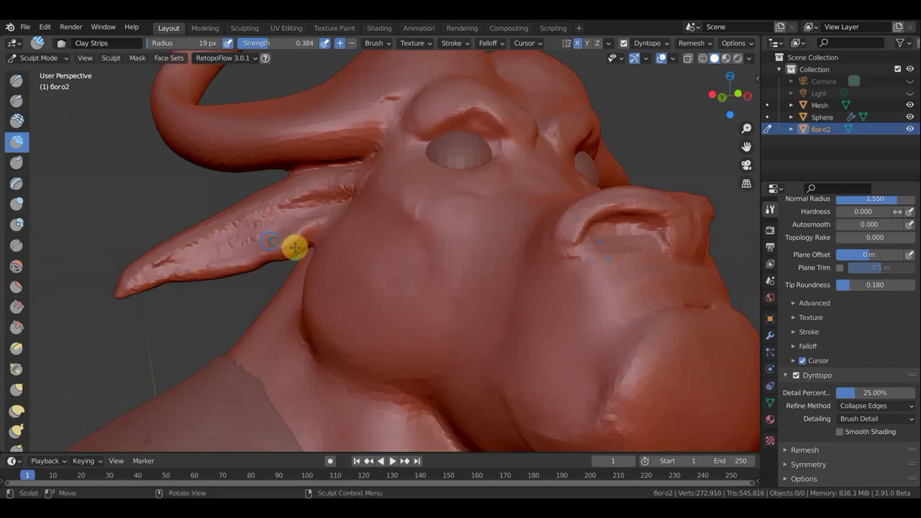
{"action": "mouse_move", "coordinate": [294, 247]}
{"action": "middle_mouse_down"}
{"action": "mouse_move", "coordinate": [510, 253]}
{"action": "mouse_move", "coordinate": [284, 264]}
{"action": "middle_mouse_up"}
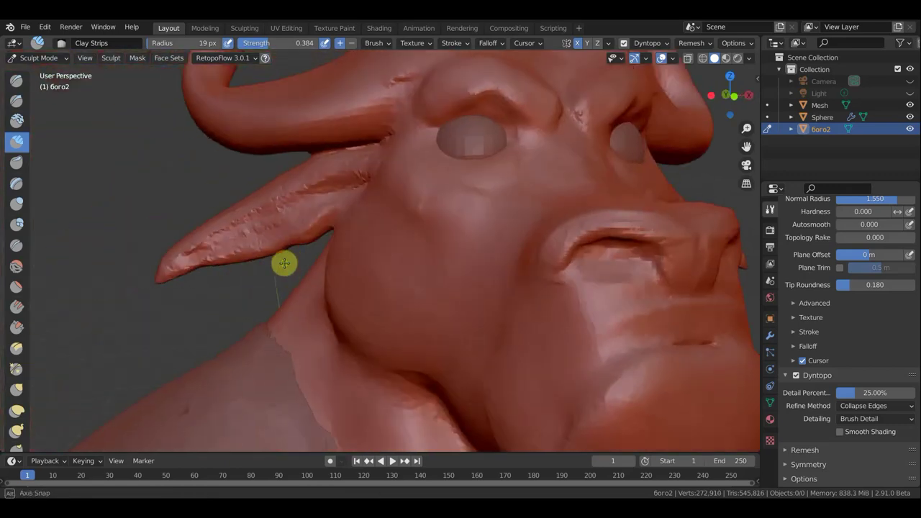
{"action": "mouse_move", "coordinate": [208, 247]}
{"action": "left_mouse_down", "text": "ctrl"}
{"action": "mouse_move", "coordinate": [326, 203]}
{"action": "mouse_move", "coordinate": [300, 216]}
{"action": "mouse_move", "coordinate": [336, 206]}
{"action": "mouse_move", "coordinate": [300, 223]}
{"action": "mouse_move", "coordinate": [333, 211]}
{"action": "mouse_move", "coordinate": [290, 211]}
{"action": "mouse_move", "coordinate": [257, 226]}
{"action": "mouse_move", "coordinate": [333, 189]}
{"action": "mouse_move", "coordinate": [283, 206]}
{"action": "mouse_move", "coordinate": [252, 224]}
{"action": "mouse_move", "coordinate": [343, 197]}
{"action": "mouse_move", "coordinate": [259, 214]}
{"action": "mouse_move", "coordinate": [220, 233]}
{"action": "mouse_move", "coordinate": [242, 242]}
{"action": "mouse_move", "coordinate": [339, 204]}
{"action": "mouse_move", "coordinate": [289, 212]}
{"action": "left_mouse_up", "text": "ctrl"}
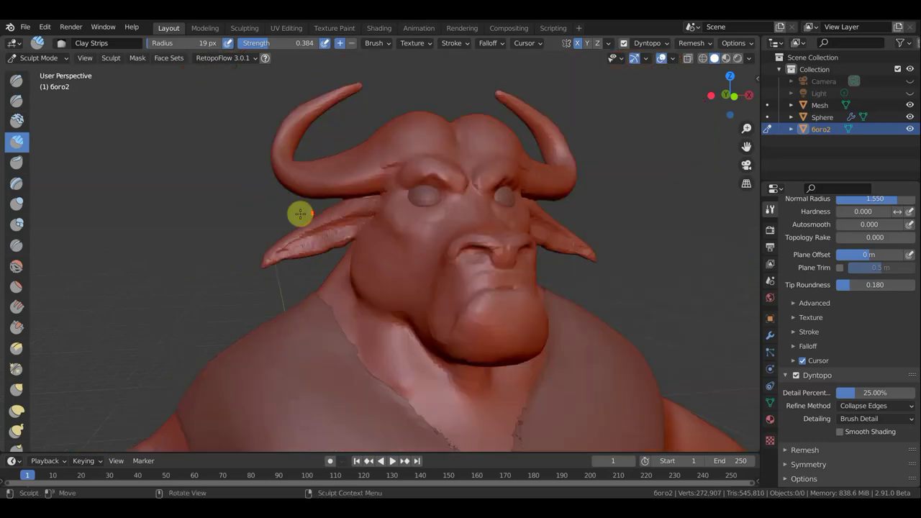
{"action": "middle_click_drag", "start_coordinate": [298, 211], "coordinate": [261, 214]}
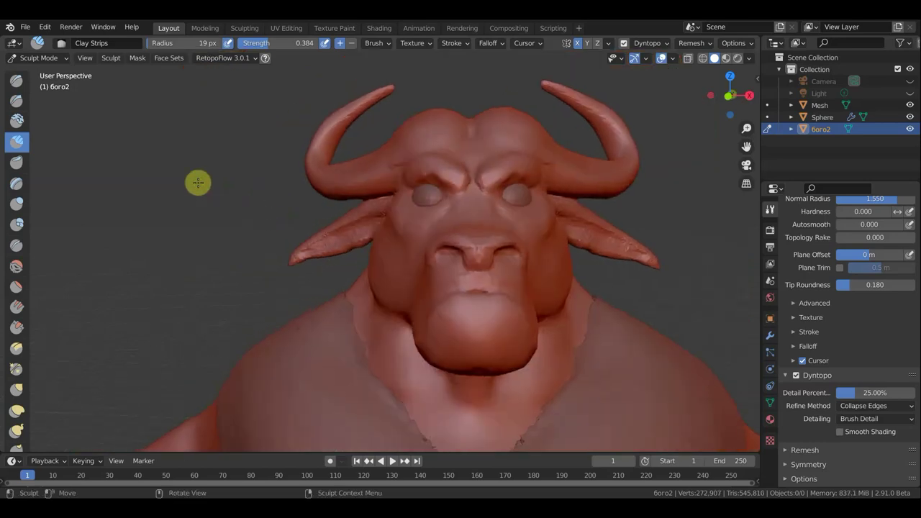
{"action": "mouse_move", "coordinate": [17, 288]}
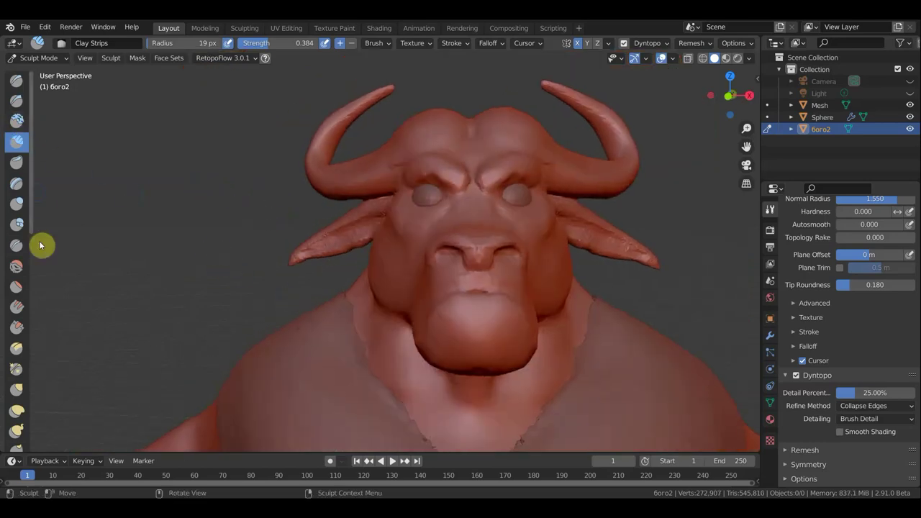
Step: Switch to the Grab brush at 66 px radius and pull the left ear lower and broader
{"action": "left_click", "coordinate": [16, 391]}
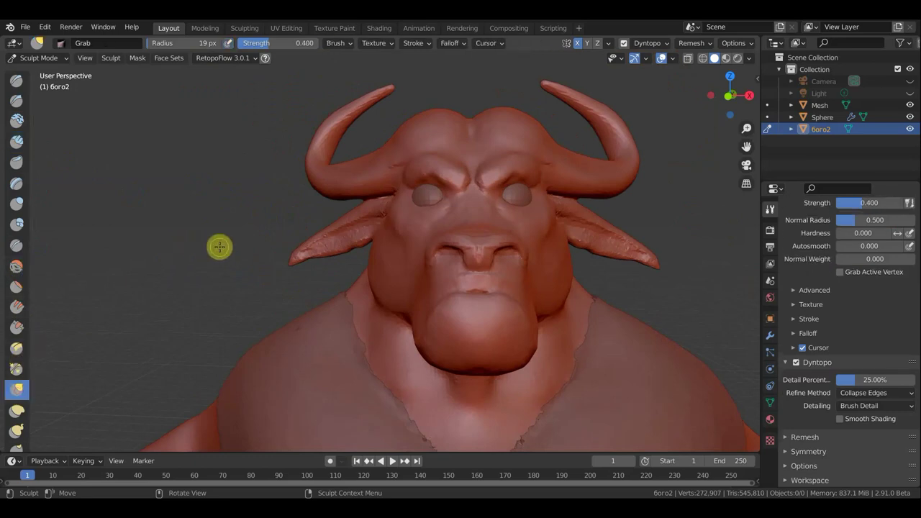
{"action": "key", "text": "f"}
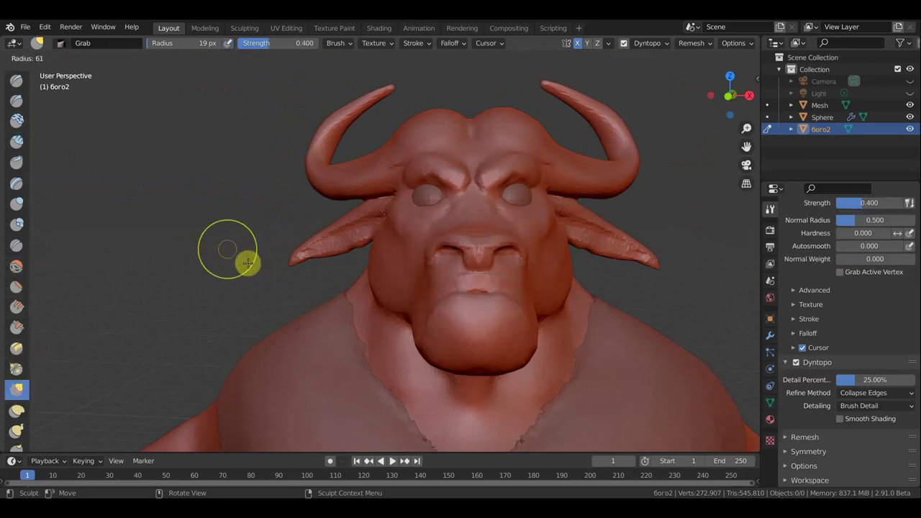
{"action": "left_click", "coordinate": [249, 265]}
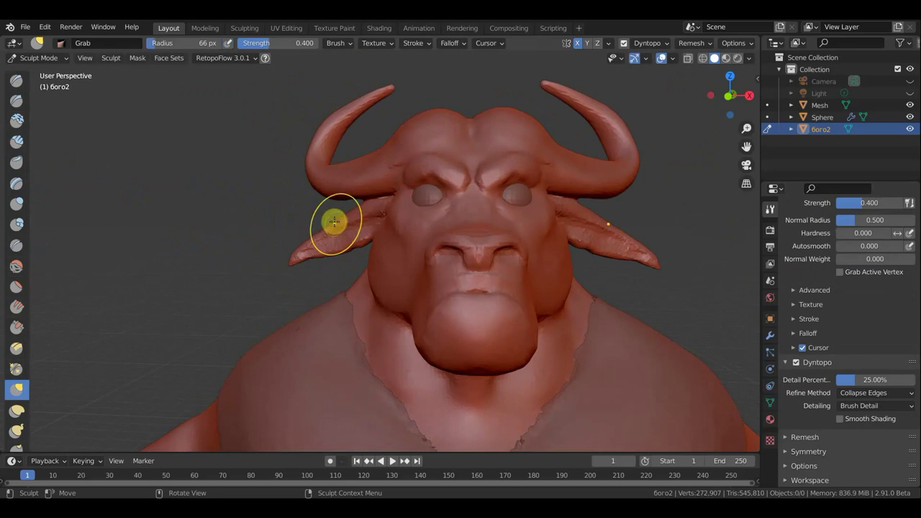
{"action": "mouse_move", "coordinate": [335, 220]}
{"action": "left_mouse_down"}
{"action": "mouse_move", "coordinate": [330, 211]}
{"action": "mouse_move", "coordinate": [355, 200]}
{"action": "mouse_move", "coordinate": [299, 228]}
{"action": "mouse_move", "coordinate": [307, 263]}
{"action": "left_mouse_up"}
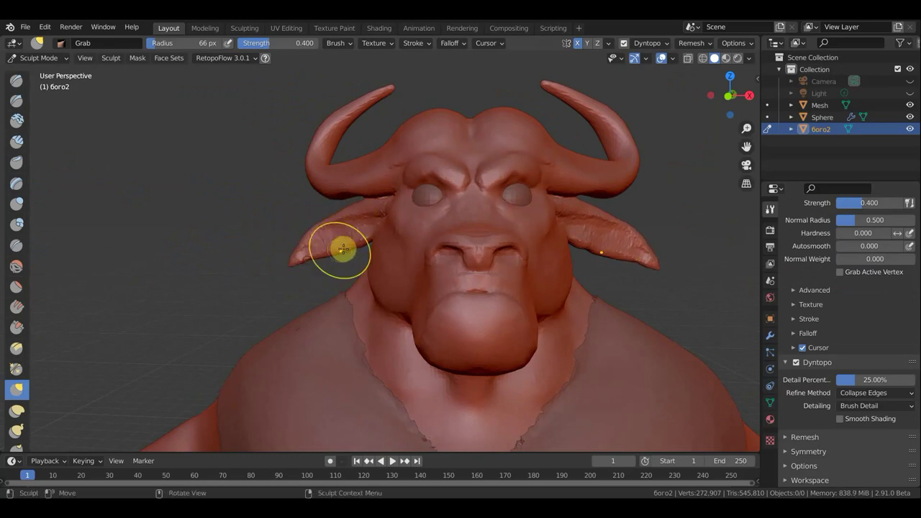
{"action": "scroll", "coordinate": [308, 256], "scroll_direction": "down", "scroll_amount": 4}
Step: Frame the full bull-man figure in front orthographic view (numpad 1)
{"action": "middle_click_drag", "start_coordinate": [308, 265], "coordinate": [320, 250]}
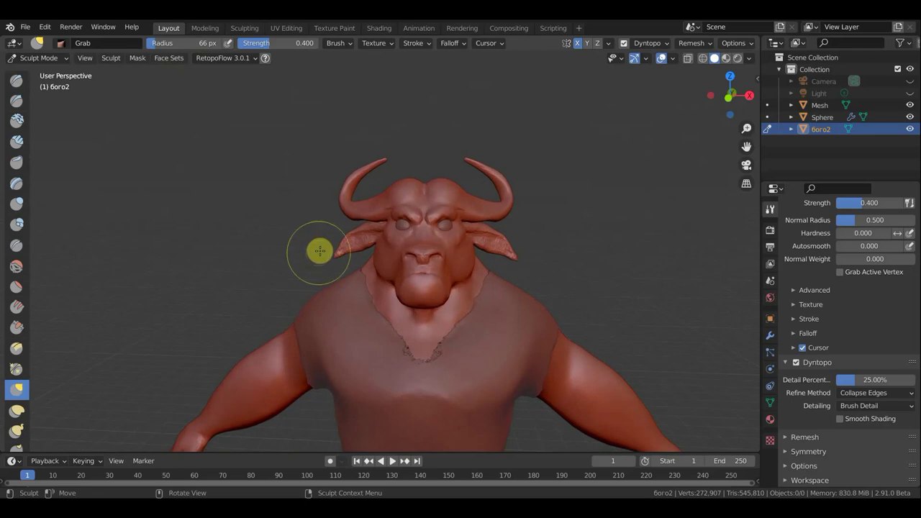
{"action": "scroll", "coordinate": [461, 255], "scroll_direction": "down", "scroll_amount": 2}
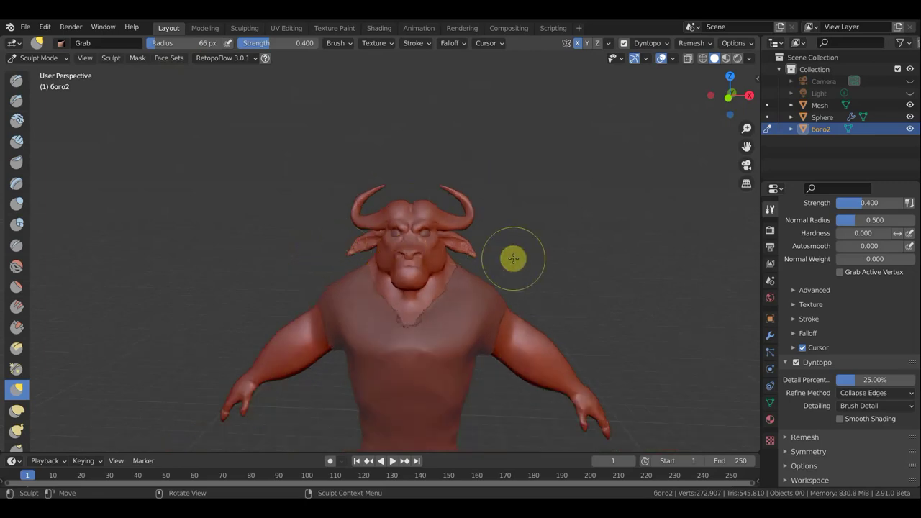
{"action": "key", "text": "KP_1"}
{"action": "scroll", "coordinate": [521, 267], "scroll_direction": "down", "scroll_amount": 1}
{"action": "middle_click_drag", "start_coordinate": [524, 267], "coordinate": [528, 187], "text": "shift"}
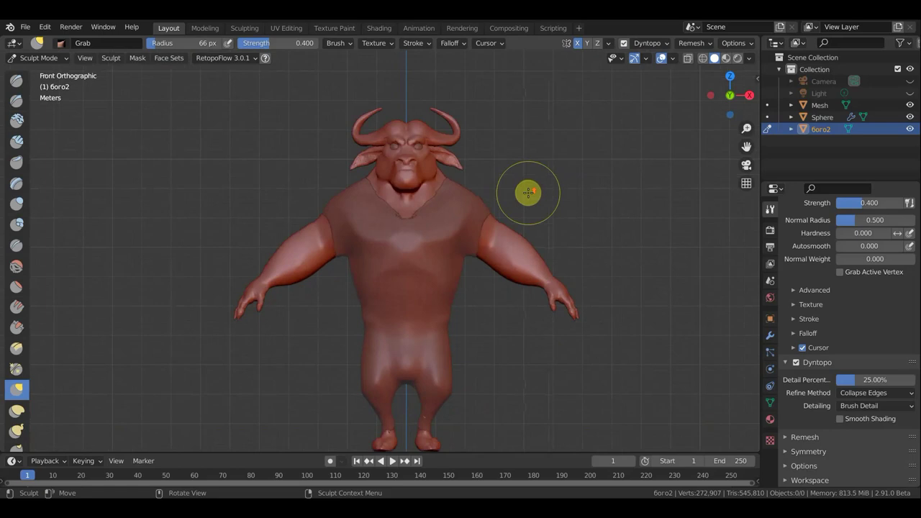
{"action": "scroll", "coordinate": [532, 185], "scroll_direction": "up", "scroll_amount": 1}
{"action": "scroll", "coordinate": [536, 185], "scroll_direction": "up", "scroll_amount": 1}
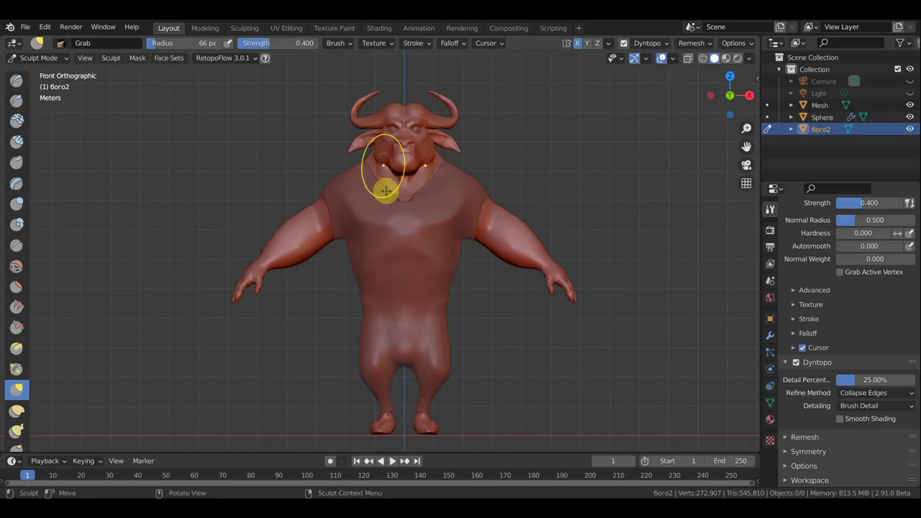
Step: Grab-pull the left hand down and outward, then check it from the side
{"action": "left_click_drag", "start_coordinate": [241, 297], "coordinate": [230, 303]}
{"action": "scroll", "coordinate": [308, 305], "scroll_direction": "up", "scroll_amount": 3}
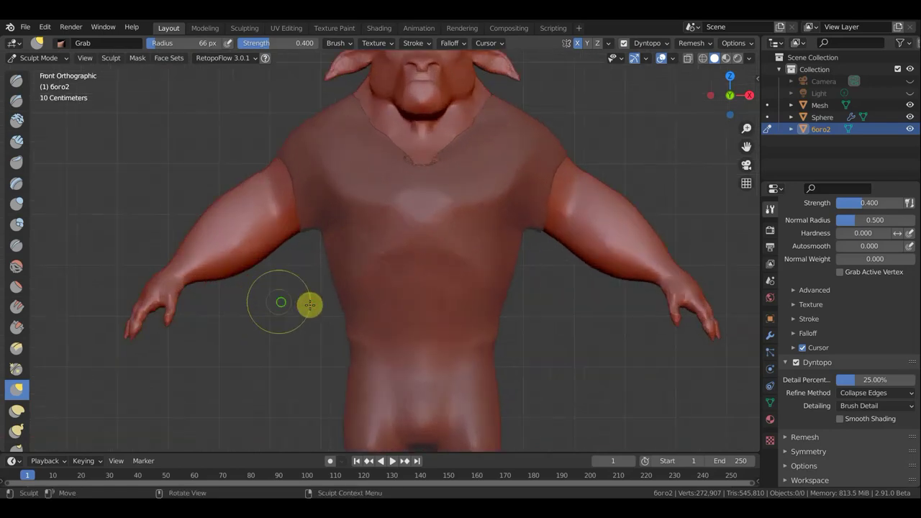
{"action": "mouse_move", "coordinate": [308, 304]}
{"action": "middle_mouse_down"}
{"action": "mouse_move", "coordinate": [405, 313]}
{"action": "mouse_move", "coordinate": [409, 302]}
{"action": "mouse_move", "coordinate": [380, 336]}
{"action": "mouse_move", "coordinate": [377, 241]}
{"action": "middle_mouse_up"}
{"action": "scroll", "coordinate": [373, 342], "scroll_direction": "up", "scroll_amount": 2}
{"action": "scroll", "coordinate": [373, 342], "scroll_direction": "down", "scroll_amount": 2}
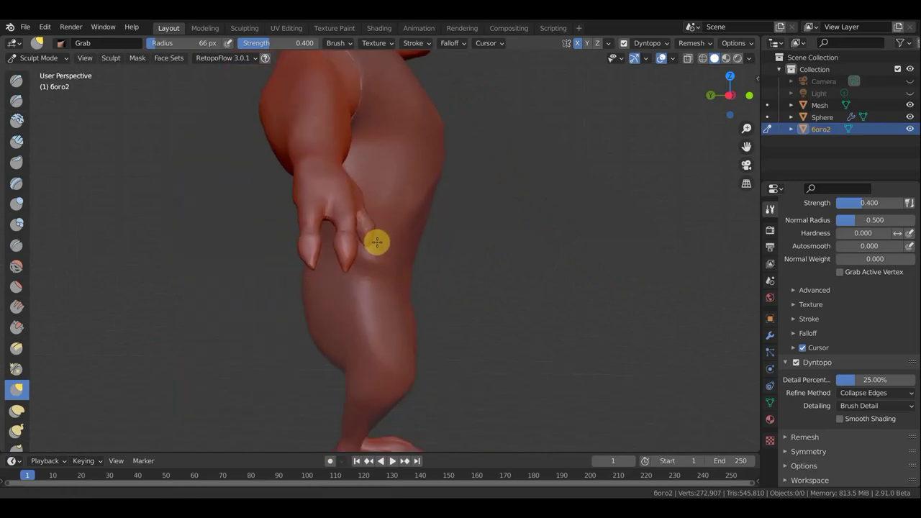
{"action": "scroll", "coordinate": [336, 267], "scroll_direction": "up", "scroll_amount": 2}
Step: Pull the fingertips of both hands downward with the Grab brush to lengthen them
{"action": "middle_click_drag", "start_coordinate": [336, 266], "coordinate": [559, 291]}
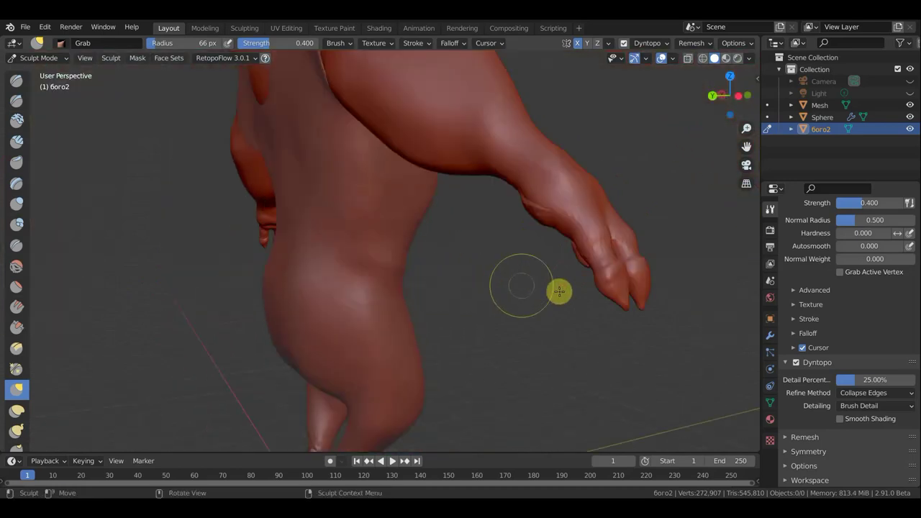
{"action": "mouse_move", "coordinate": [620, 279]}
{"action": "left_mouse_down"}
{"action": "mouse_move", "coordinate": [629, 280]}
{"action": "mouse_move", "coordinate": [632, 344]}
{"action": "left_mouse_up"}
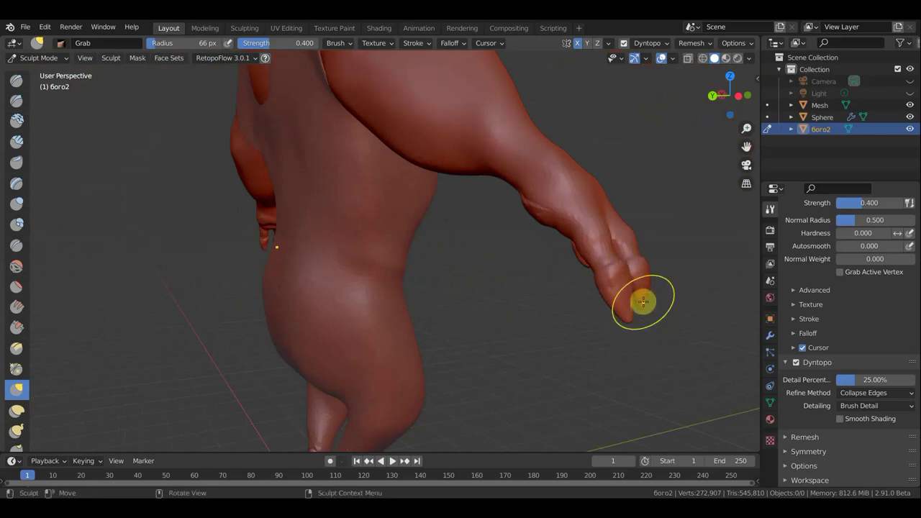
{"action": "left_click_drag", "start_coordinate": [643, 302], "coordinate": [652, 322]}
{"action": "middle_click_drag", "start_coordinate": [653, 329], "coordinate": [221, 280]}
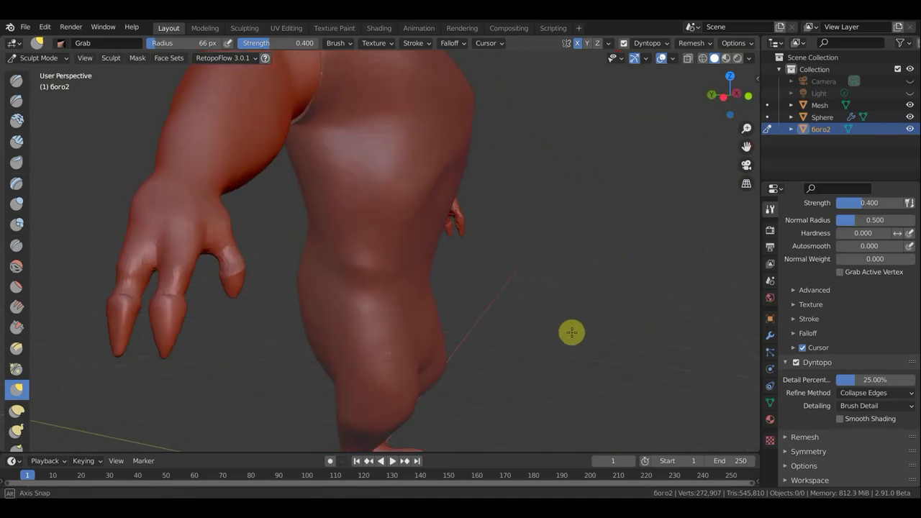
{"action": "left_click_drag", "start_coordinate": [227, 284], "coordinate": [223, 291]}
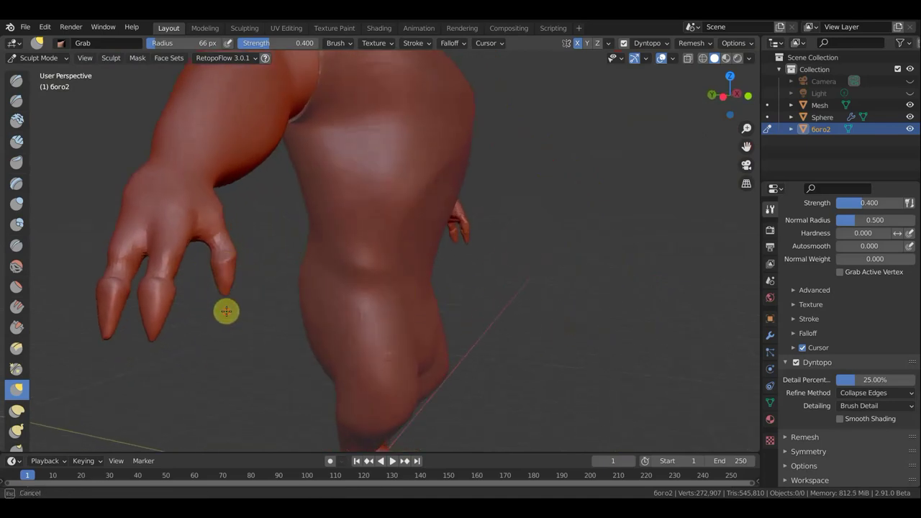
{"action": "mouse_move", "coordinate": [226, 310]}
{"action": "middle_mouse_down"}
{"action": "mouse_move", "coordinate": [101, 311]}
{"action": "mouse_move", "coordinate": [97, 281]}
{"action": "middle_mouse_up"}
{"action": "left_click_drag", "start_coordinate": [78, 243], "coordinate": [58, 241]}
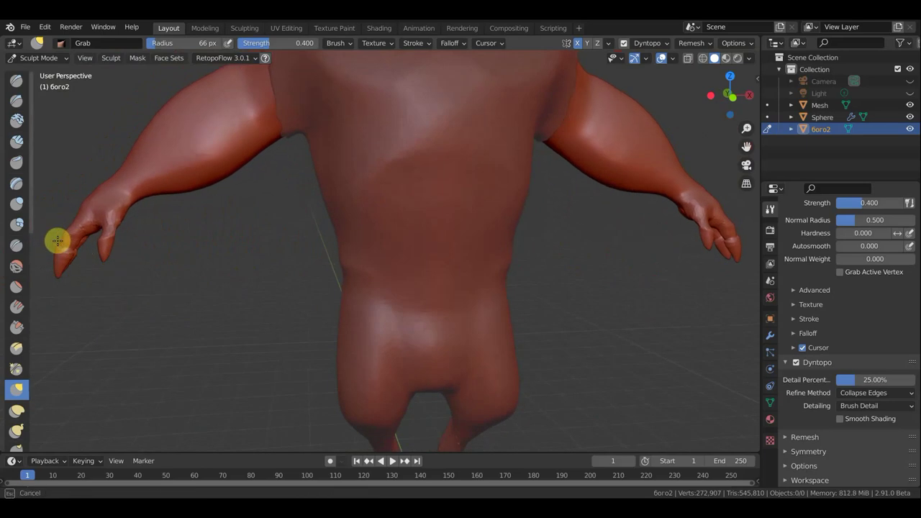
Step: Lift the left wrist slightly and reshape the left upper arm
{"action": "middle_click_drag", "start_coordinate": [142, 243], "coordinate": [149, 238]}
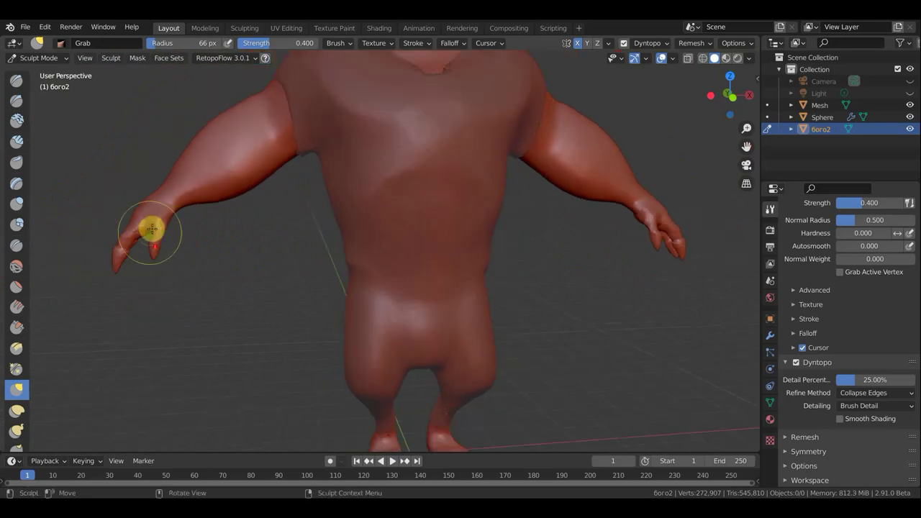
{"action": "left_click_drag", "start_coordinate": [182, 204], "coordinate": [199, 199]}
{"action": "middle_click_drag", "start_coordinate": [199, 200], "coordinate": [266, 219]}
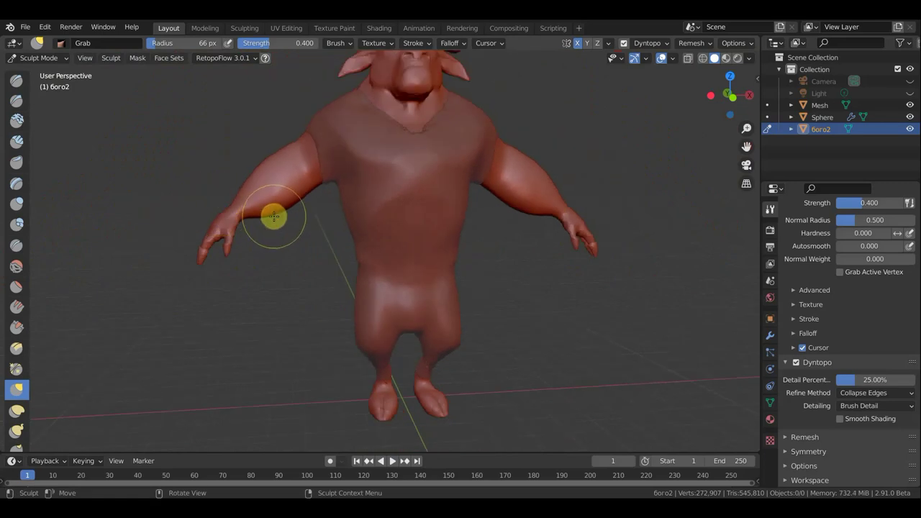
{"action": "left_click_drag", "start_coordinate": [274, 216], "coordinate": [288, 217]}
{"action": "middle_click_drag", "start_coordinate": [507, 278], "coordinate": [513, 290]}
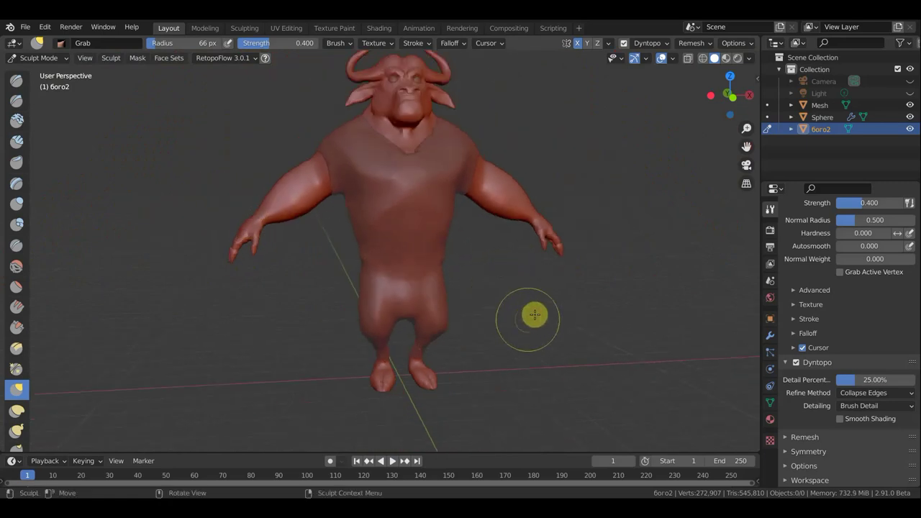
{"action": "key", "text": "KP_1"}
{"action": "scroll", "coordinate": [532, 314], "scroll_direction": "down", "scroll_amount": 2}
{"action": "scroll", "coordinate": [537, 309], "scroll_direction": "up", "scroll_amount": 2}
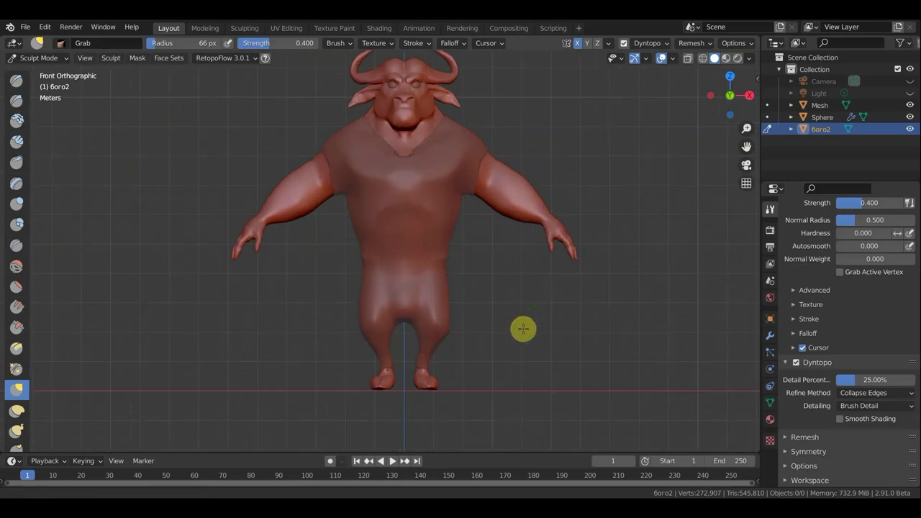
{"action": "middle_click_drag", "start_coordinate": [523, 329], "coordinate": [472, 372], "text": "shift"}
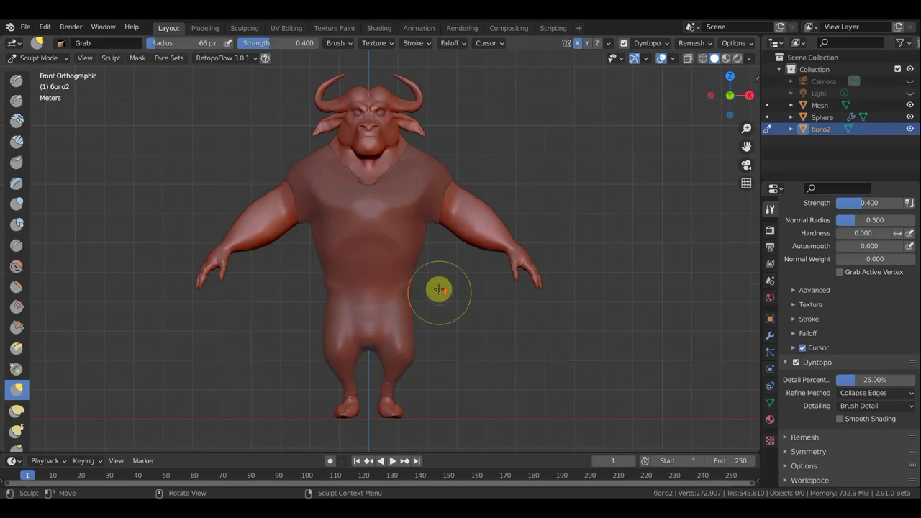
{"action": "scroll", "coordinate": [438, 288], "scroll_direction": "up", "scroll_amount": 2}
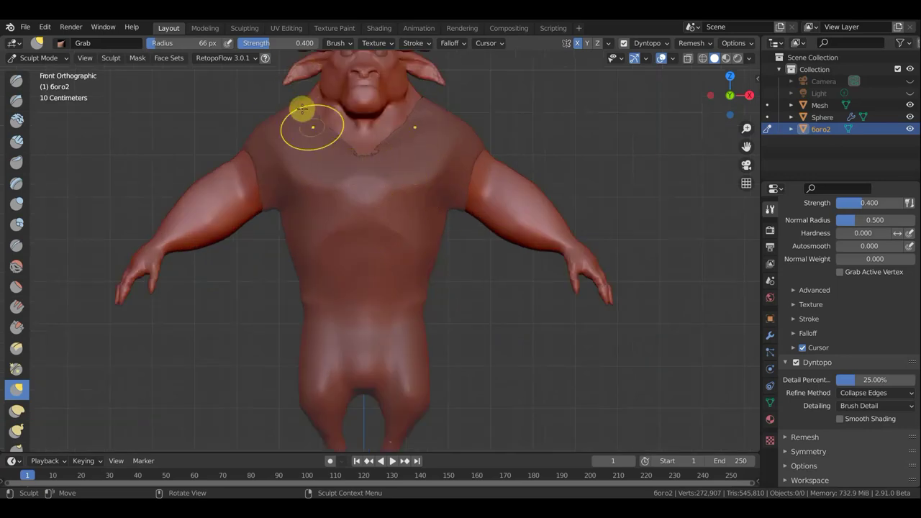
{"action": "scroll", "coordinate": [331, 136], "scroll_direction": "down", "scroll_amount": 2}
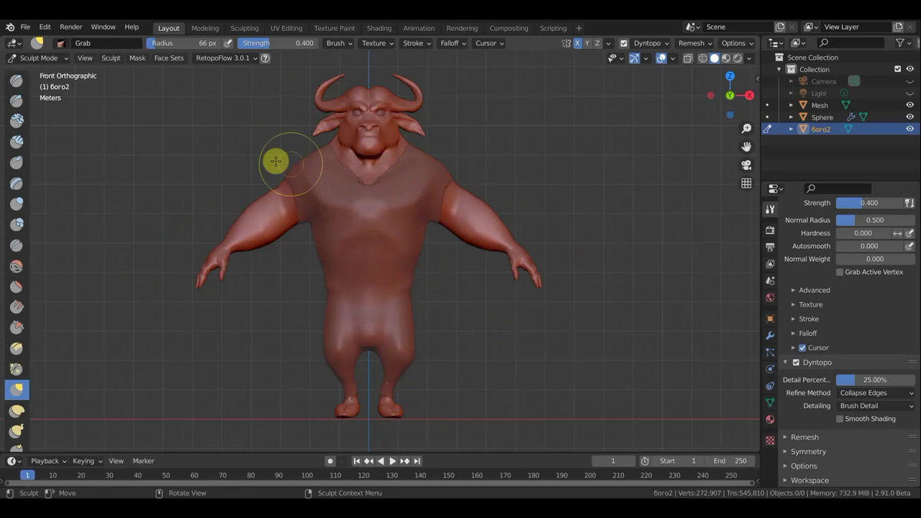
{"action": "middle_click_drag", "start_coordinate": [403, 168], "coordinate": [295, 252]}
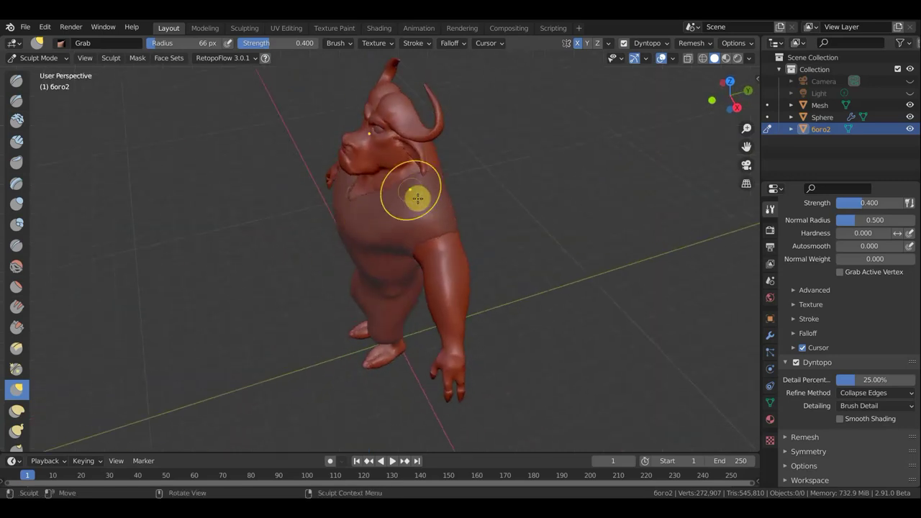
{"action": "scroll", "coordinate": [414, 195], "scroll_direction": "up", "scroll_amount": 2}
{"action": "middle_click_drag", "start_coordinate": [481, 177], "coordinate": [557, 113]}
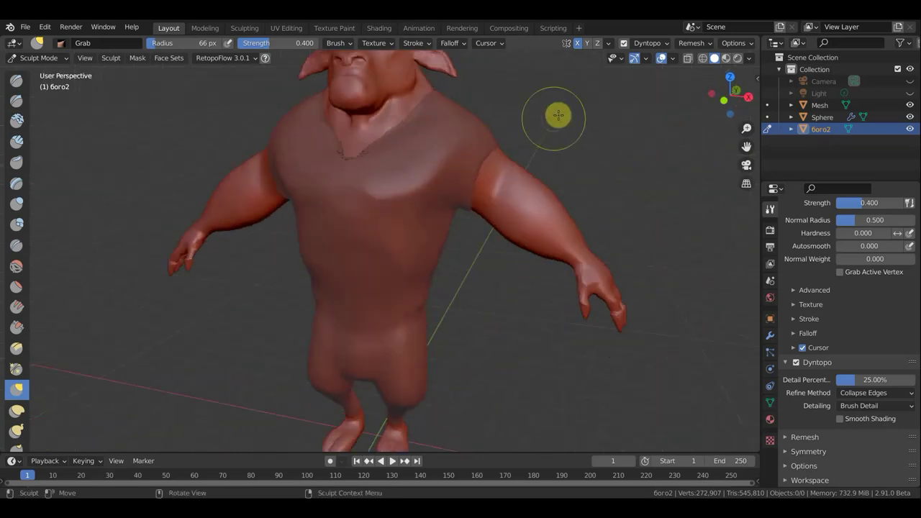
{"action": "key", "text": "KP_1"}
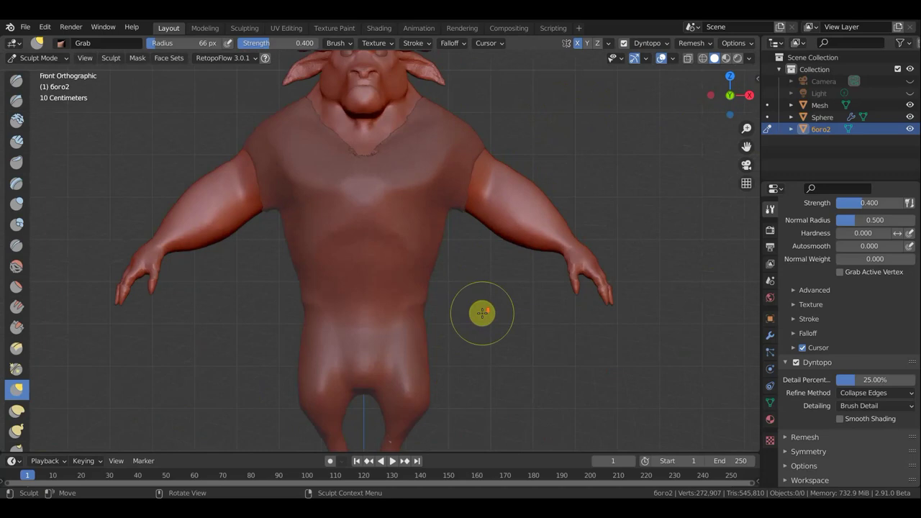